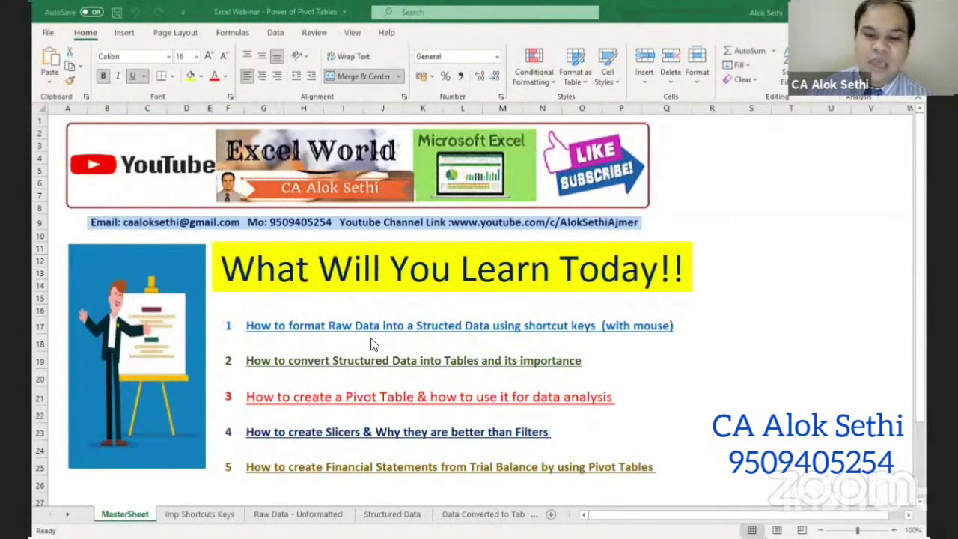
Delete the trailing '(with mouse)' from agenda item 1 in row 17 so it ends 'using shortcut keys'
click(394, 332)
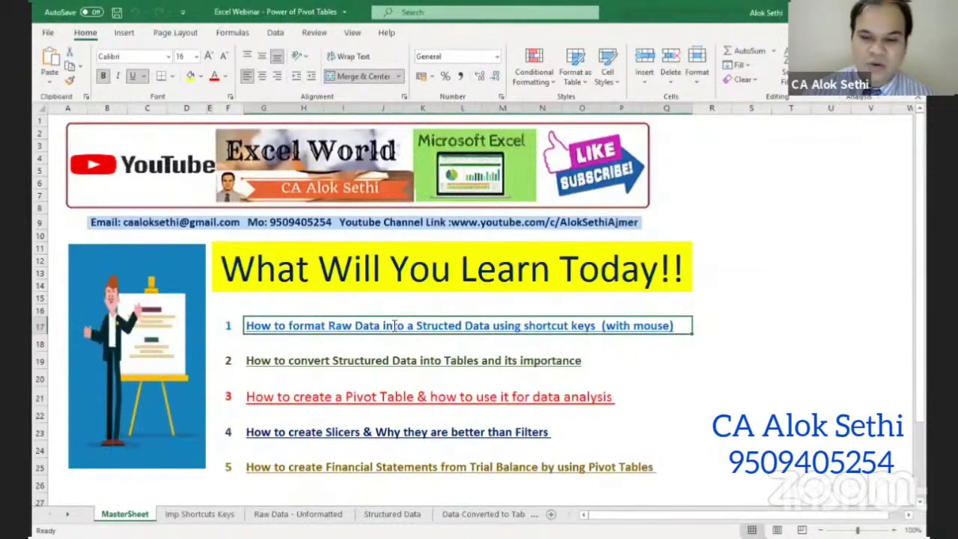
double_click(395, 327)
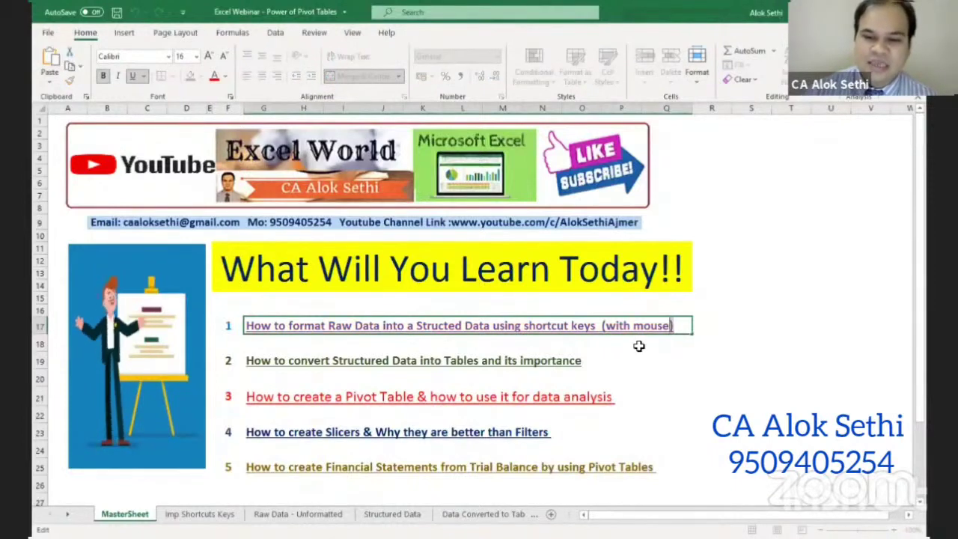
key(shift+Left)
key(shift+Left)
key(shift+Left)
key(shift+Left)
key(shift+Left)
key(shift+Left)
key(shift+Left)
key(shift+Left)
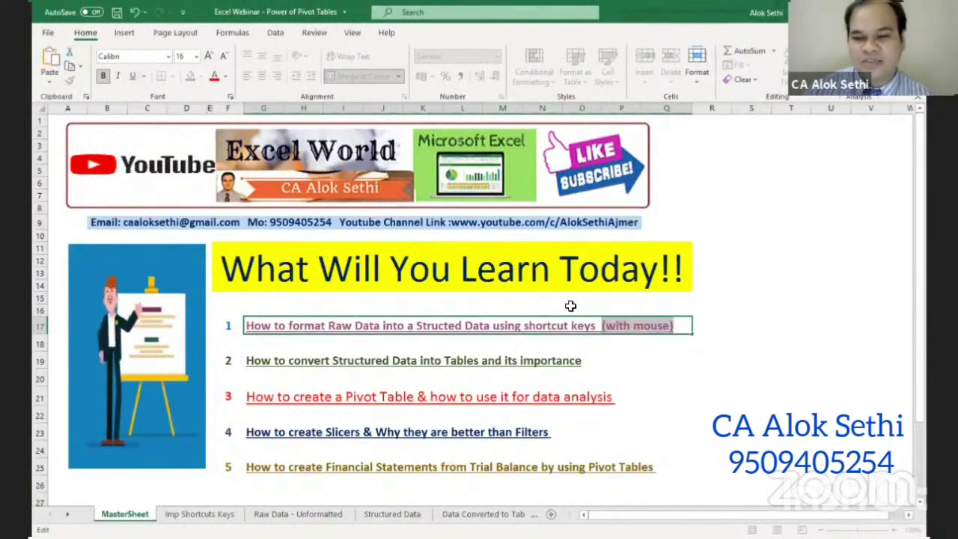
key(Right)
key(BackSpace)
key(BackSpace)
key(BackSpace)
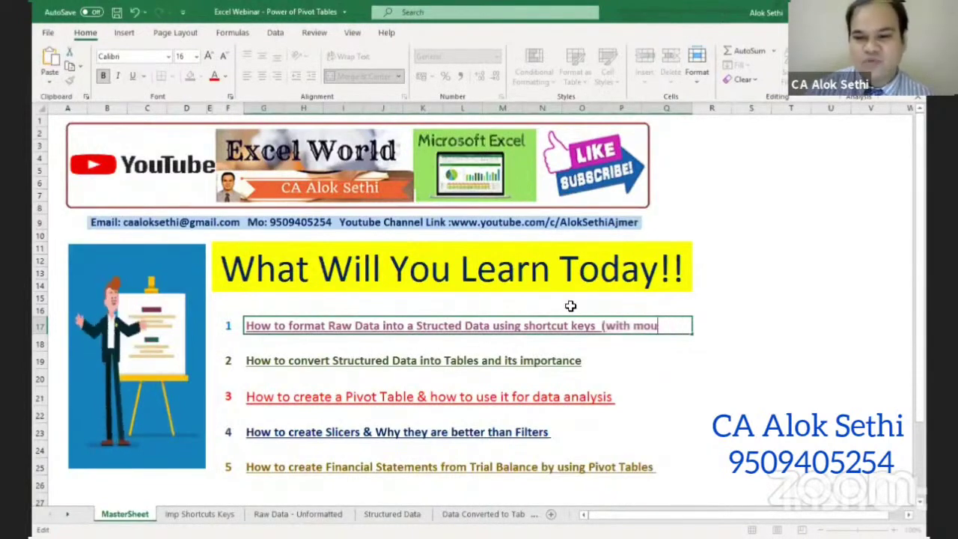
key(BackSpace)
key(BackSpace)
key(BackSpace)
key(BackSpace)
key(BackSpace)
key(BackSpace)
key(BackSpace)
key(BackSpace)
key(BackSpace)
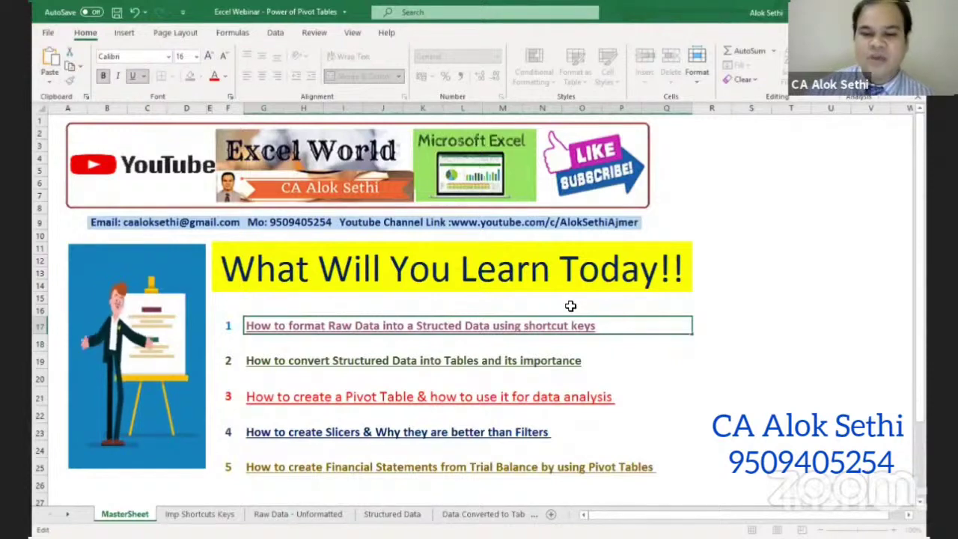
key(Return)
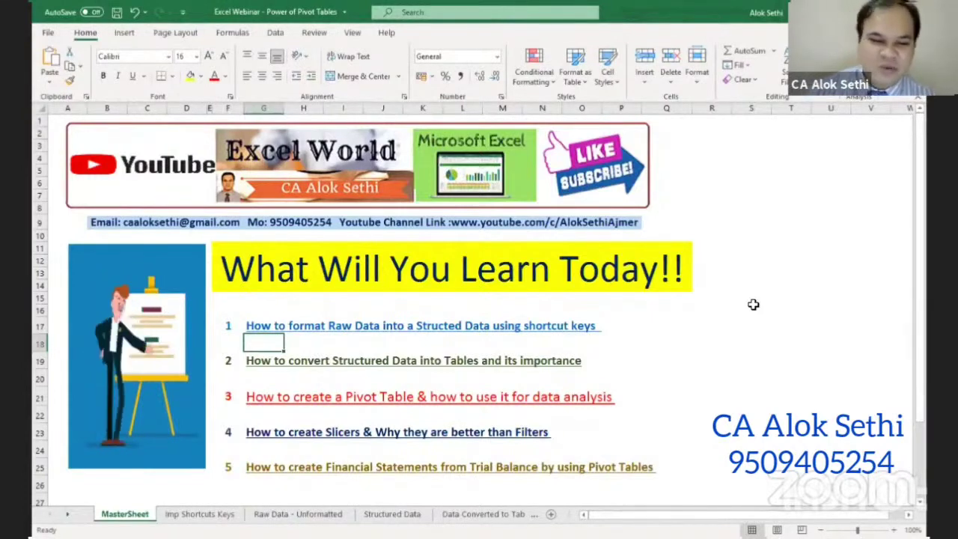
Follow agenda item 1's hyperlink to the Raw Data - Unformatted sheet
click(370, 325)
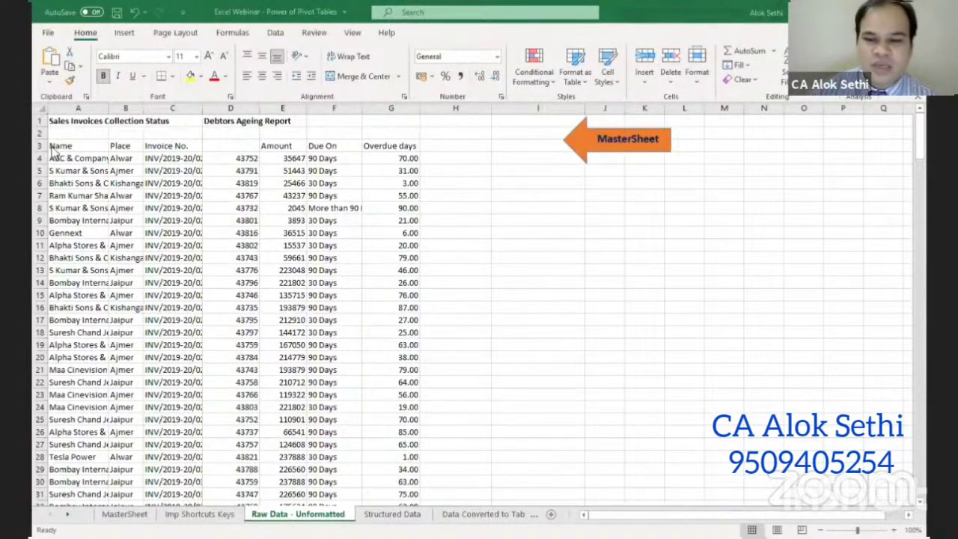
From cell A1, browse the Name and Invoice No. columns of the invoice list
key(ctrl+Home)
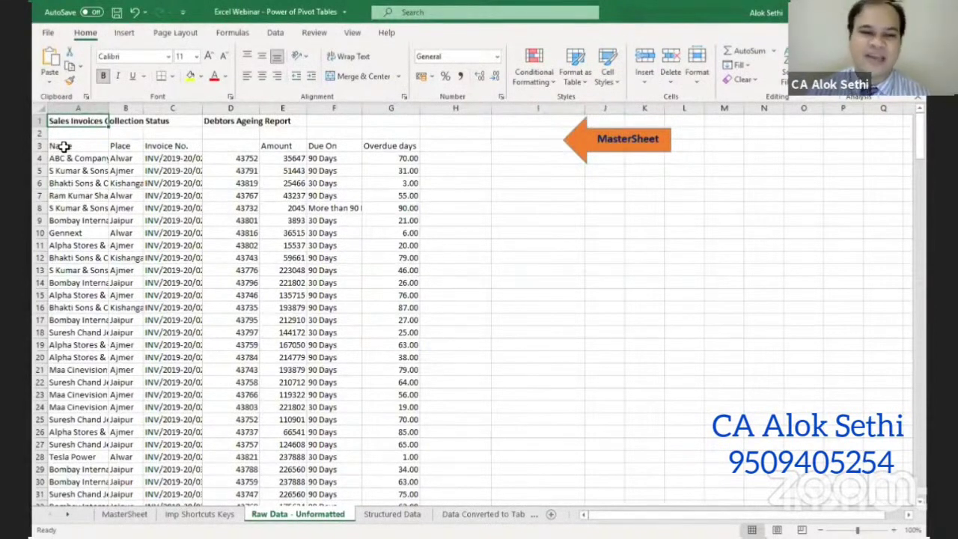
key(Down)
key(Down)
key(Down)
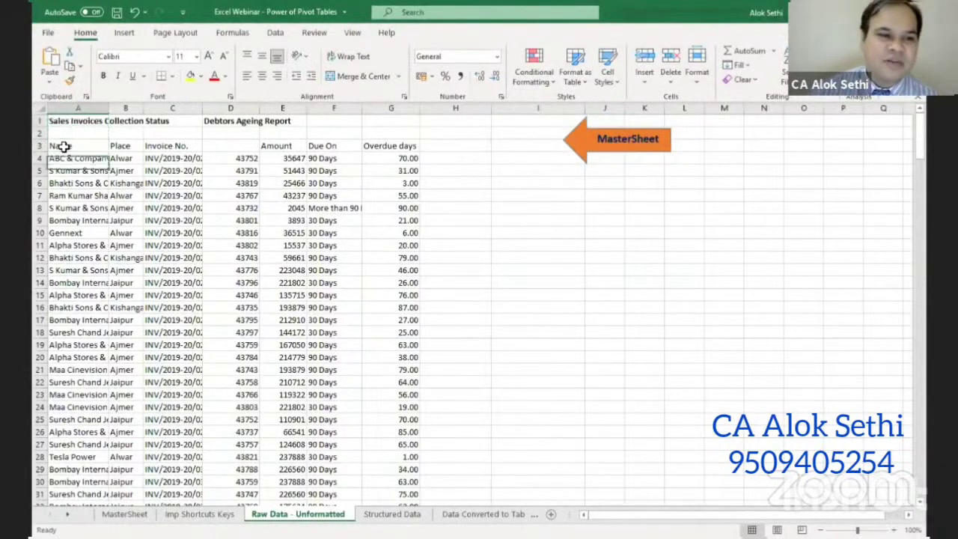
key(Down)
key(Down)
key(Down)
key(Up)
key(Up)
key(Up)
key(Up)
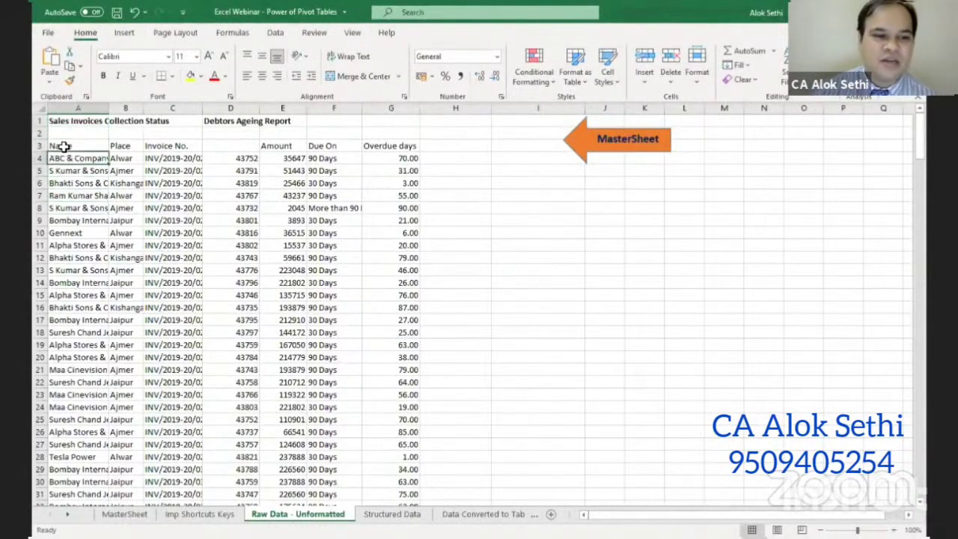
key(Down)
key(Down)
key(Down)
key(Down)
key(Down)
key(Down)
key(Right)
key(Right)
key(Up)
key(Up)
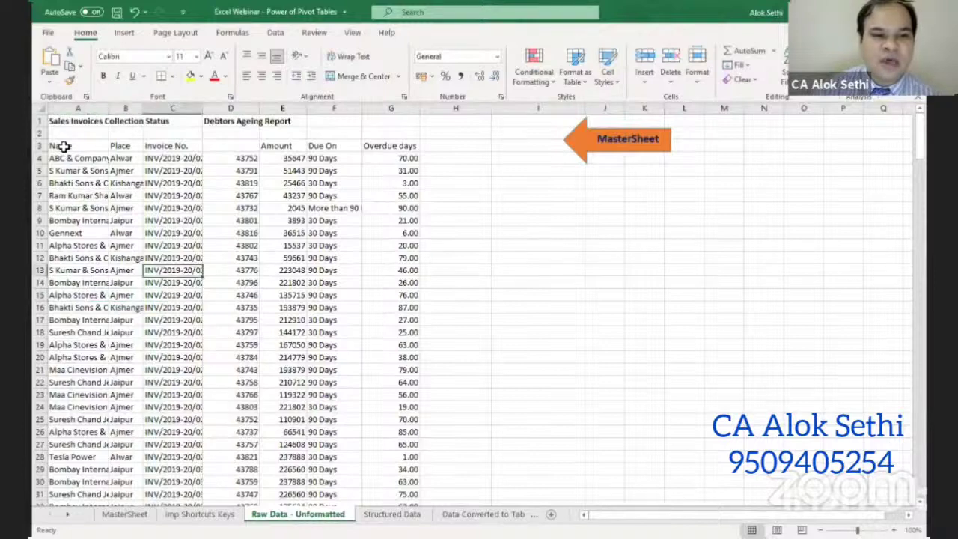
key(Up)
key(Up)
key(Up)
key(Up)
key(Up)
key(Up)
key(Up)
key(Up)
key(Up)
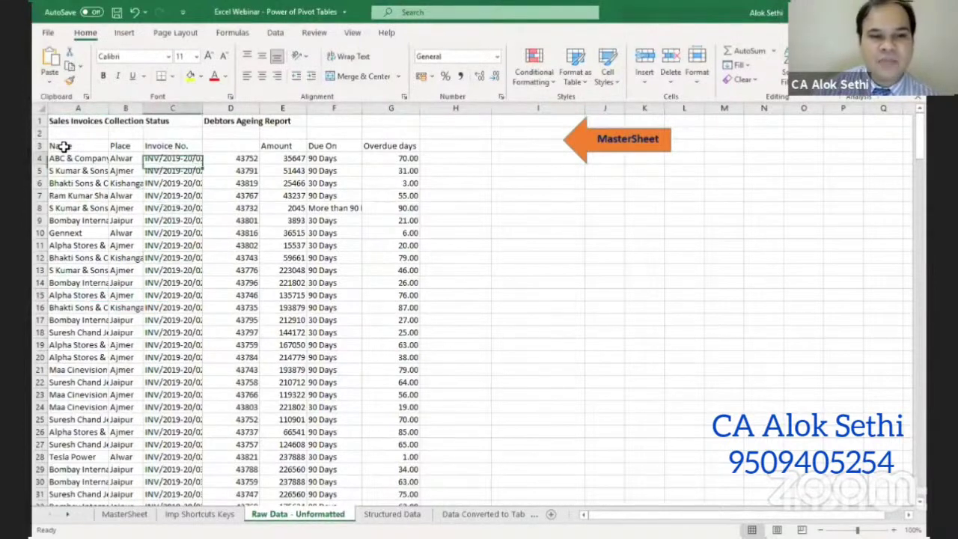
key(Up)
Inspect column D's unlabelled numbers below empty header D3, then select the whole invoice table
key(Right)
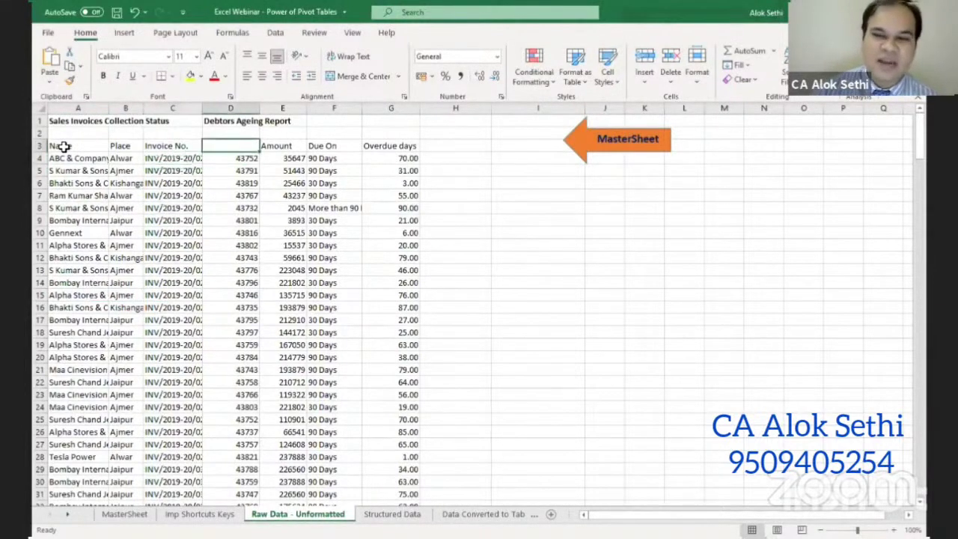
key(Down)
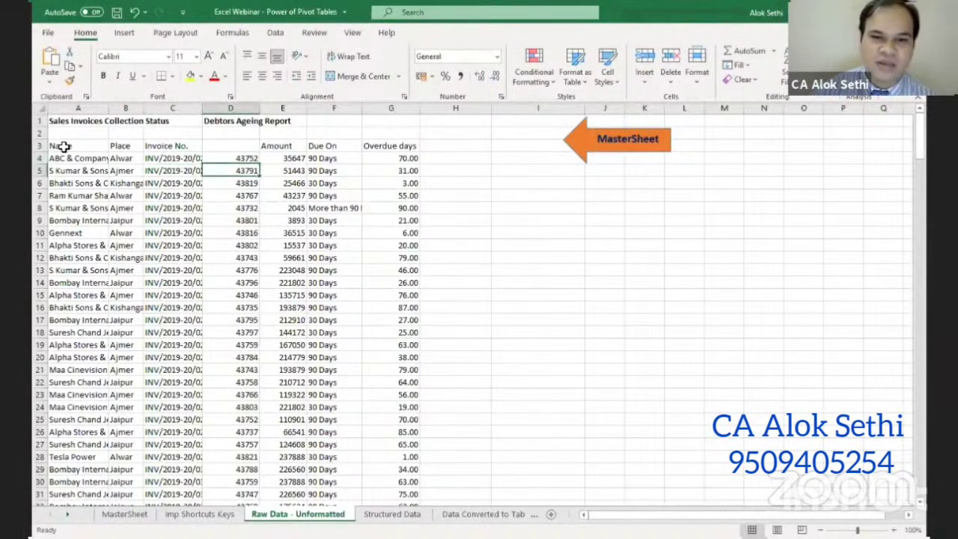
key(Down)
key(Down)
key(Down)
key(Down)
key(Down)
key(Down)
key(Down)
key(Up)
key(Up)
key(Up)
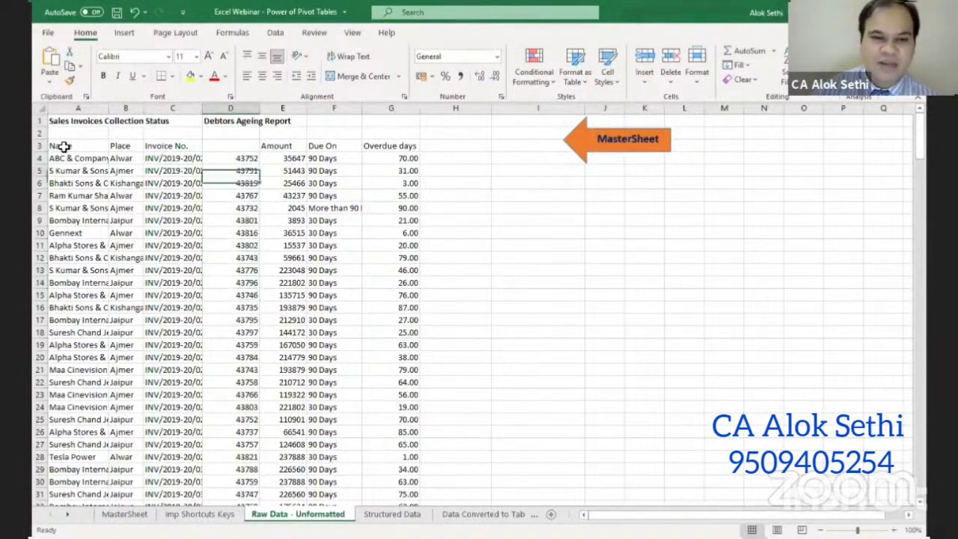
key(Up)
key(Up)
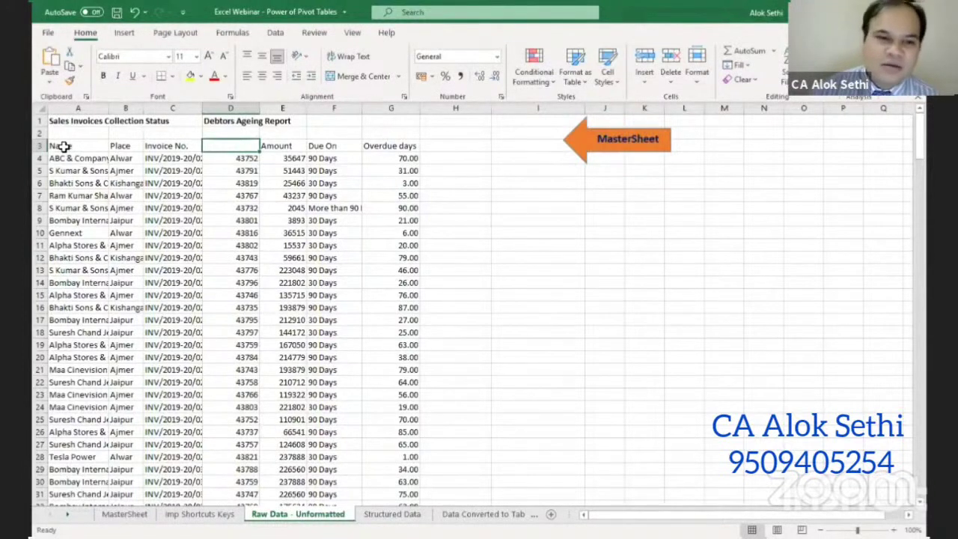
key(Down)
key(Down)
key(Down)
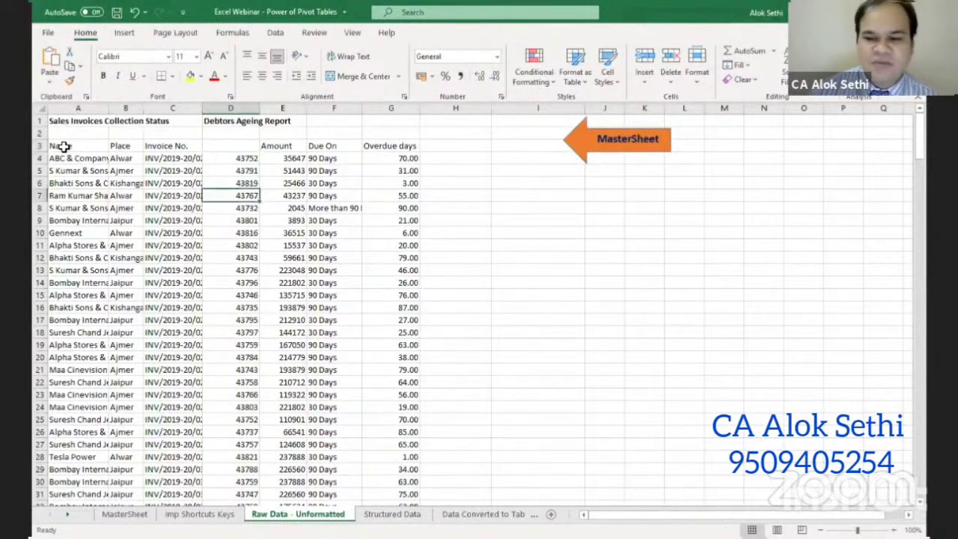
key(Down)
key(Down)
key(Down)
key(Down)
key(Down)
key(Down)
key(Down)
key(Down)
key(Down)
key(Down)
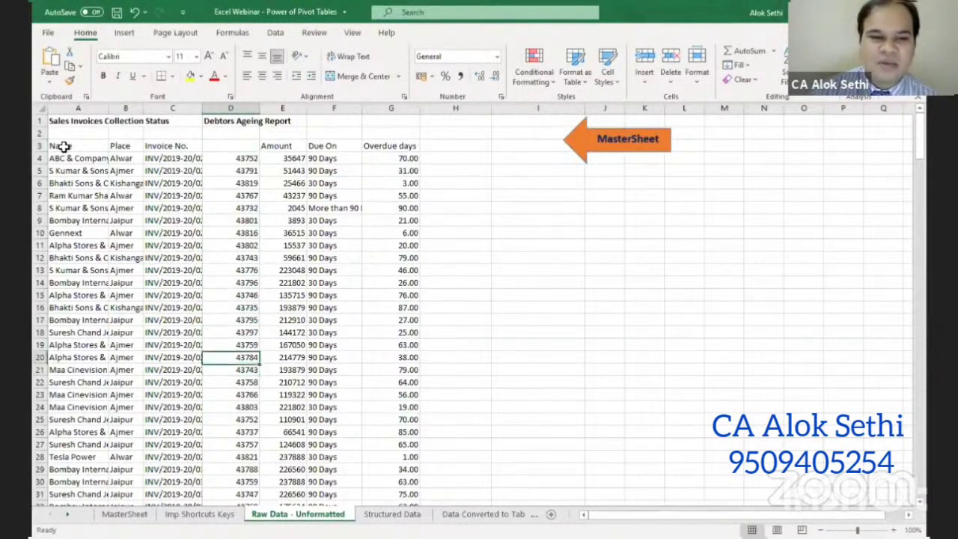
key(Up)
key(Up)
key(Up)
key(Up)
key(Up)
key(Up)
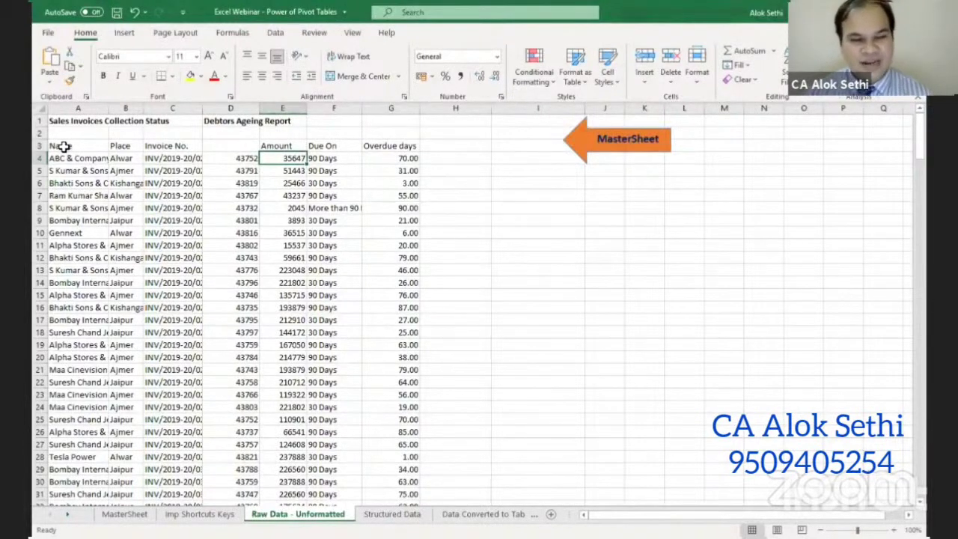
key(ctrl+a)
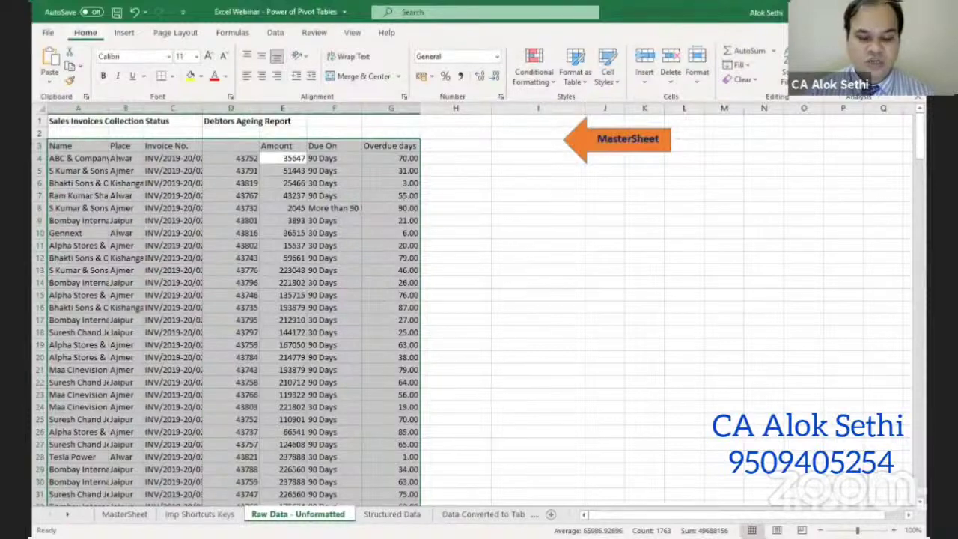
AutoFit columns A–G to their contents with Alt+H+O+I and clear the selection
key(alt)
key(h)
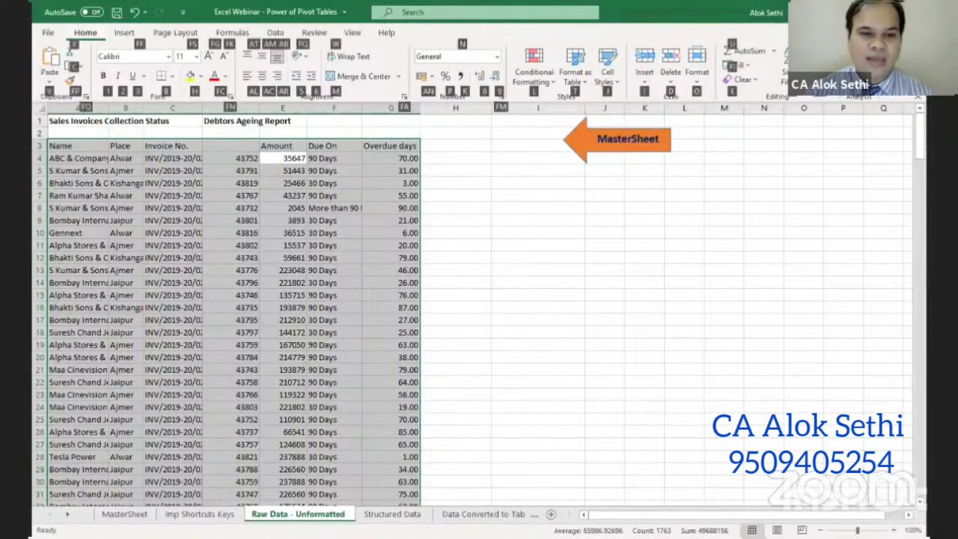
key(o)
key(i)
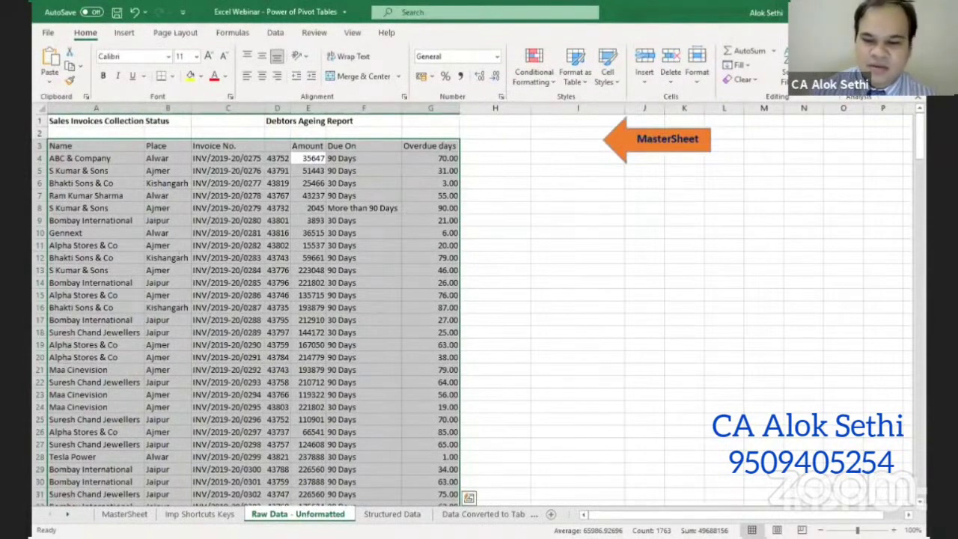
click(724, 224)
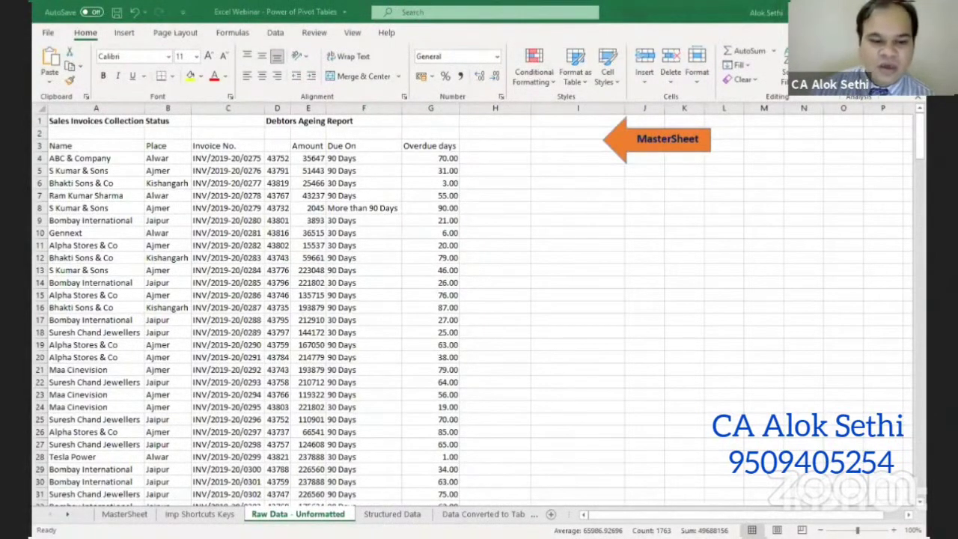
ctrl+click(395, 517)
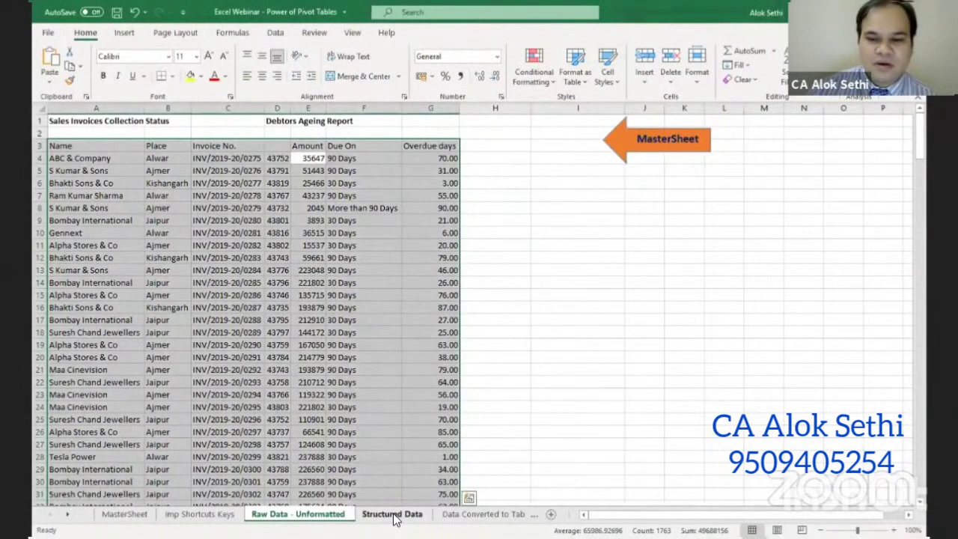
View the Structured Data sheet's finished Debtors Ageing Report and scroll right to its four formatting steps
click(394, 515)
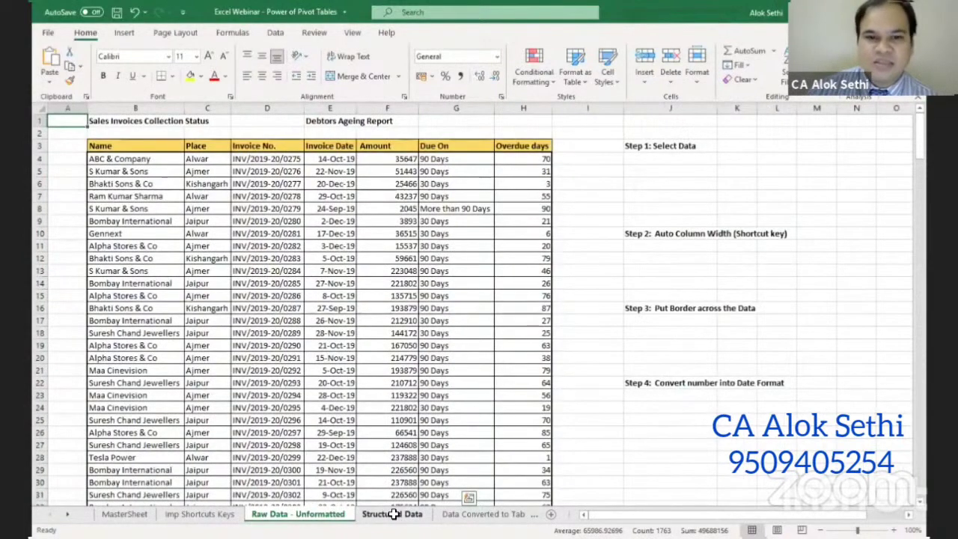
click(394, 516)
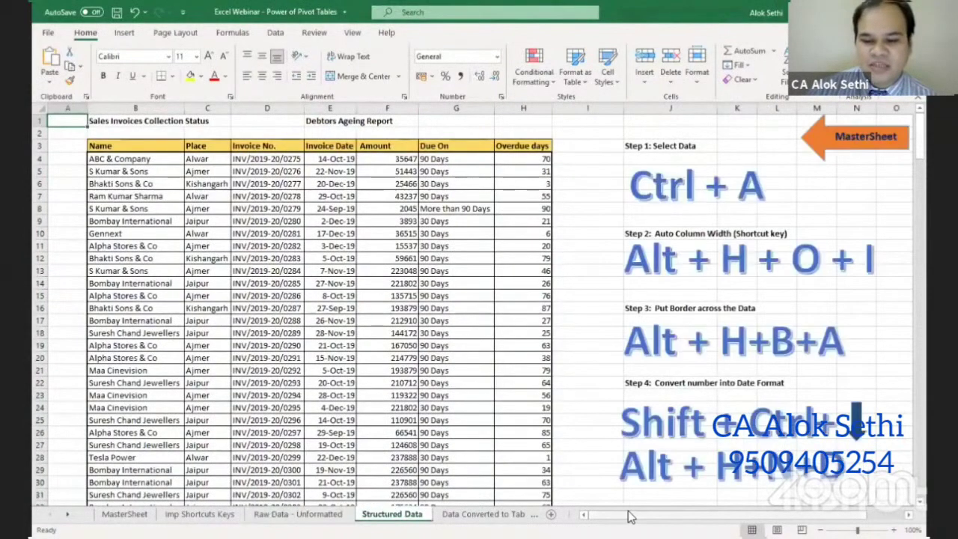
scroll(629, 515, right, 2)
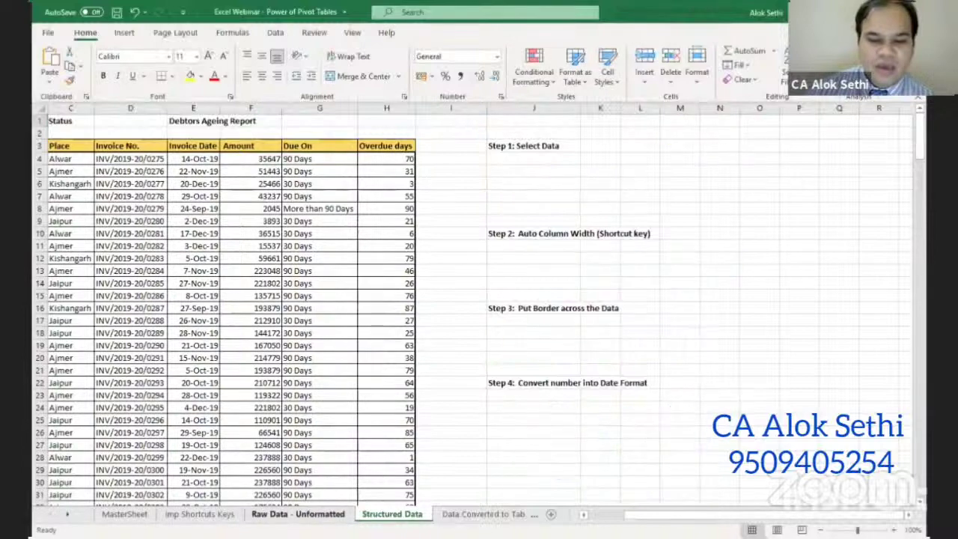
Return to the Raw Data - Unformatted sheet and enter the header 'Date' in cell D3
click(277, 515)
click(277, 145)
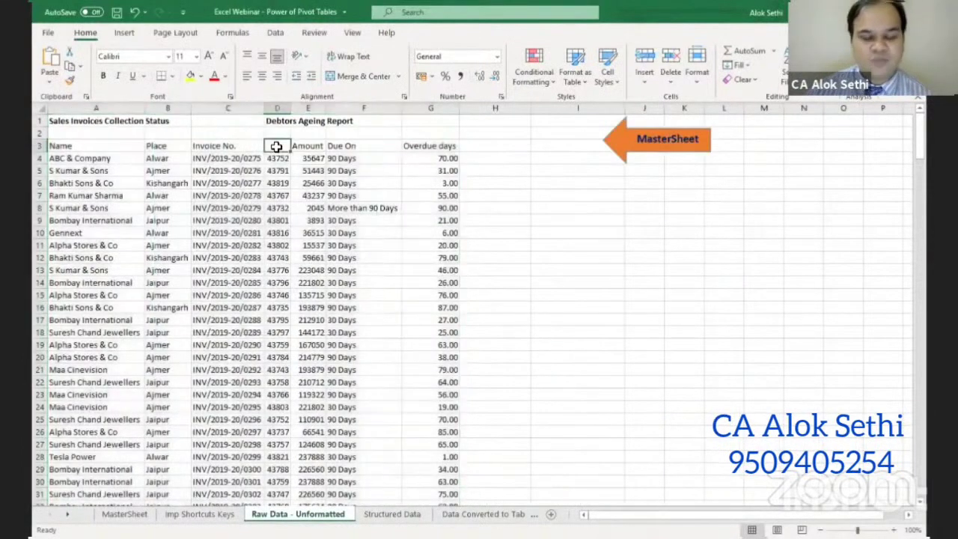
text(Date)
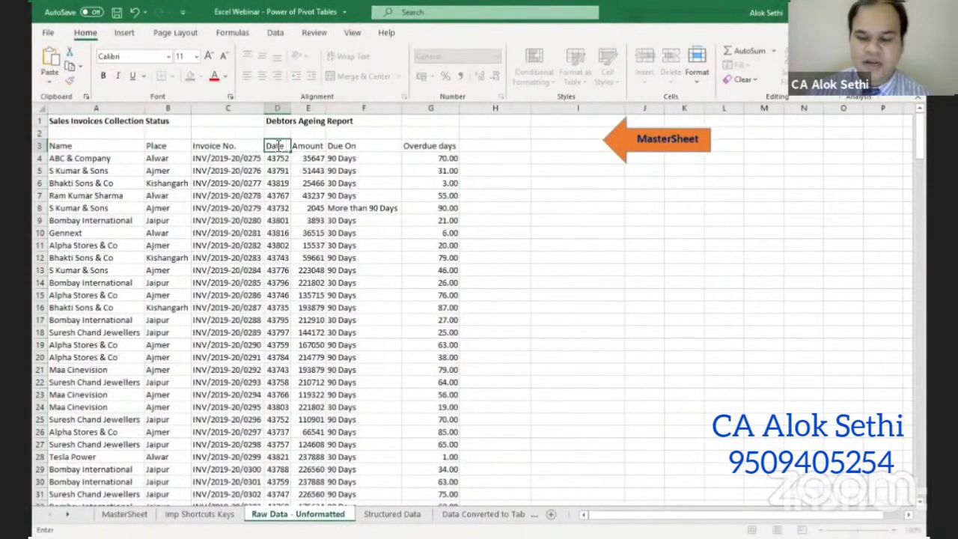
key(Return)
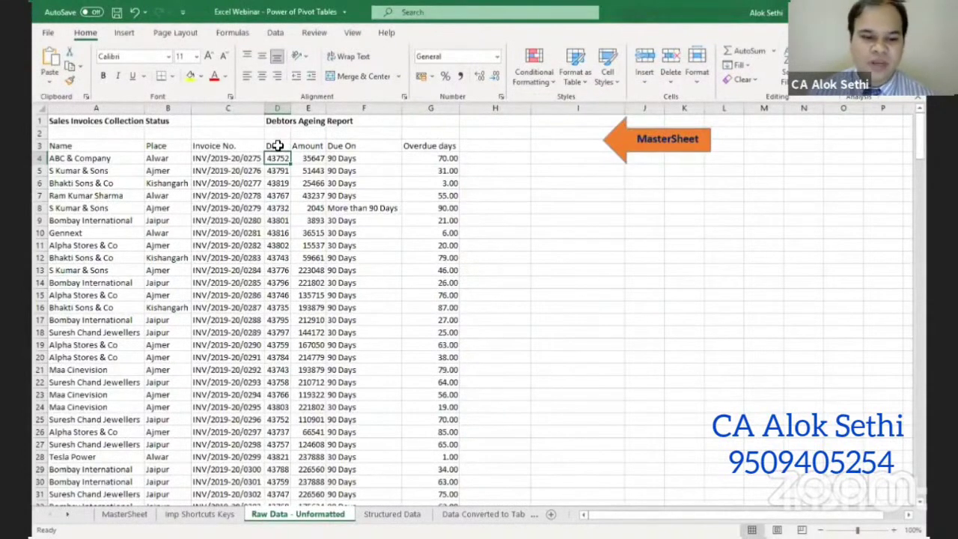
key(ctrl+shift+Down)
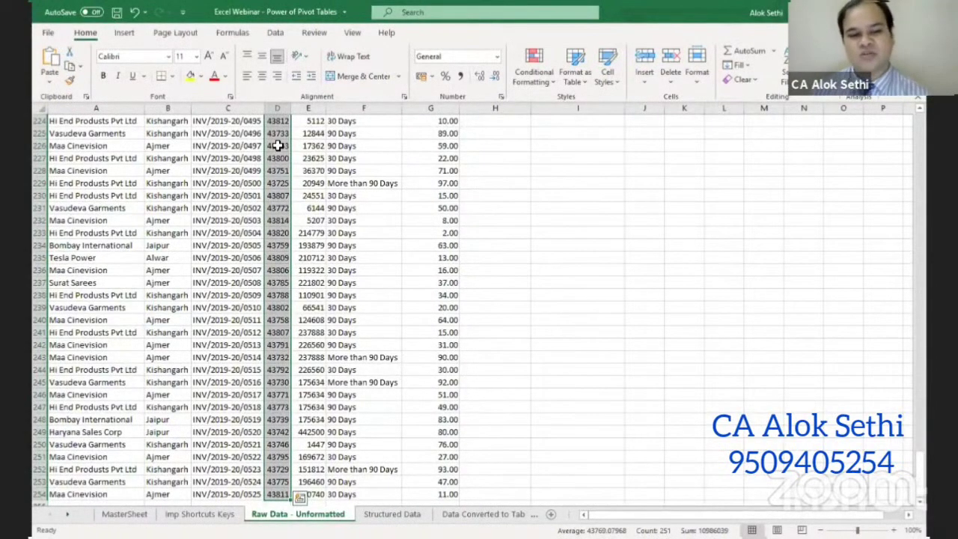
key(ctrl+Up)
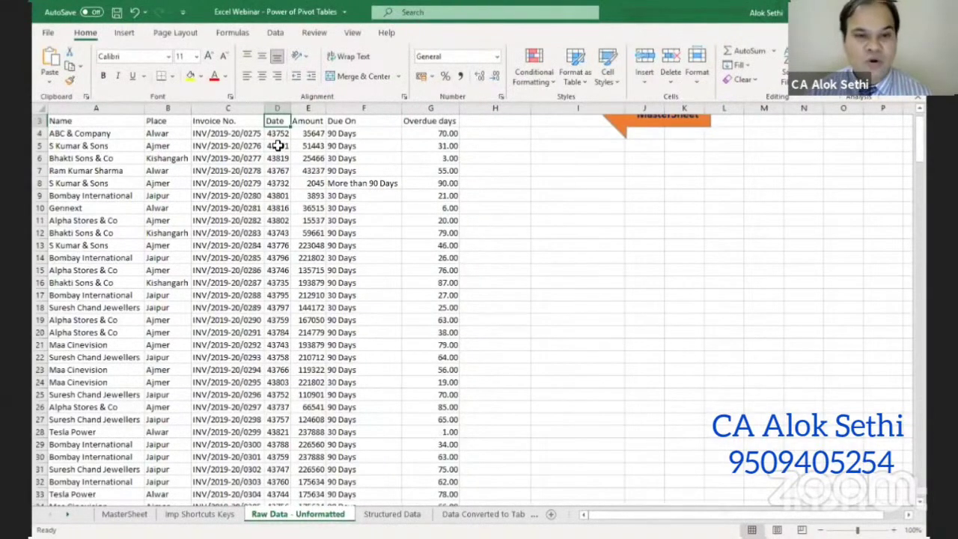
key(ctrl+shift+Down)
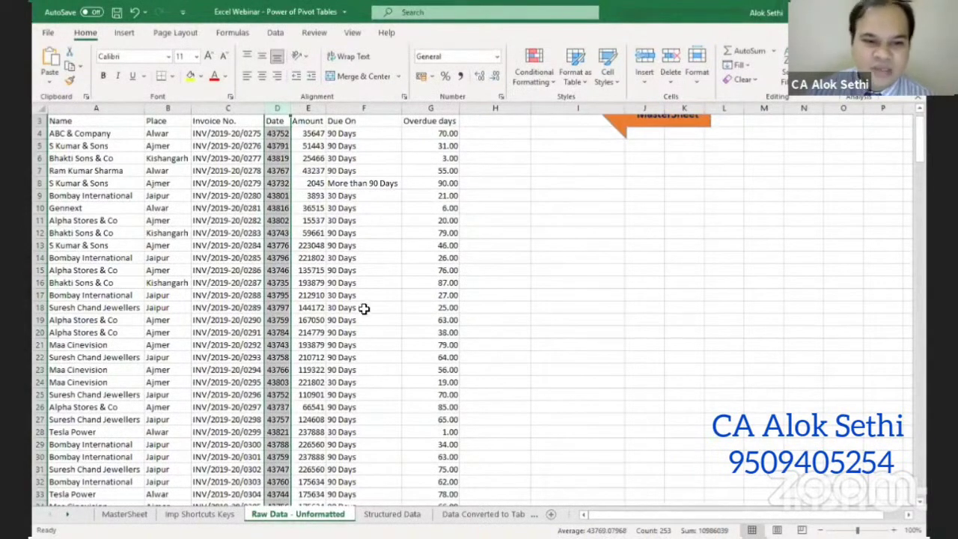
scroll(366, 344, down, 10)
scroll(365, 348, down, 12)
scroll(365, 354, down, 12)
scroll(365, 353, down, 15)
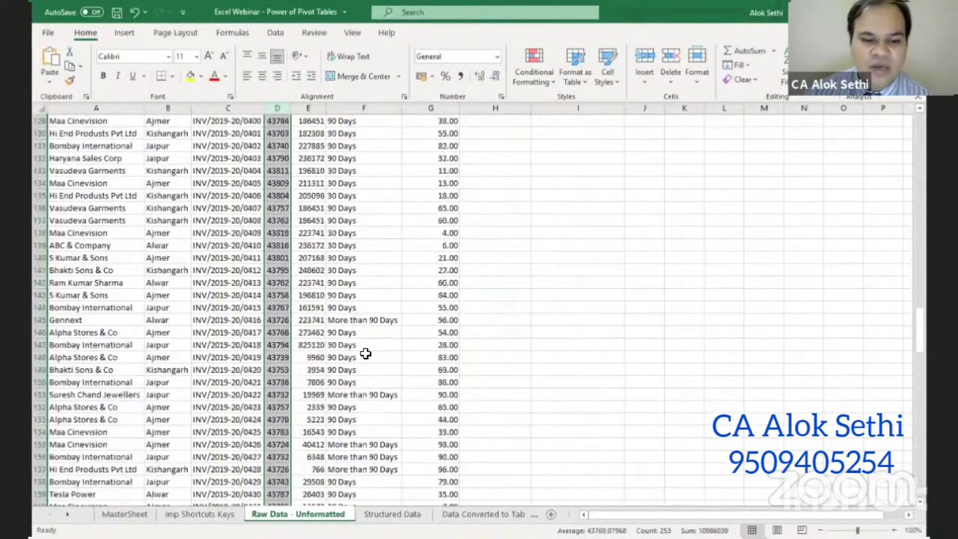
scroll(365, 354, down, 15)
scroll(365, 353, down, 15)
scroll(365, 353, down, 13)
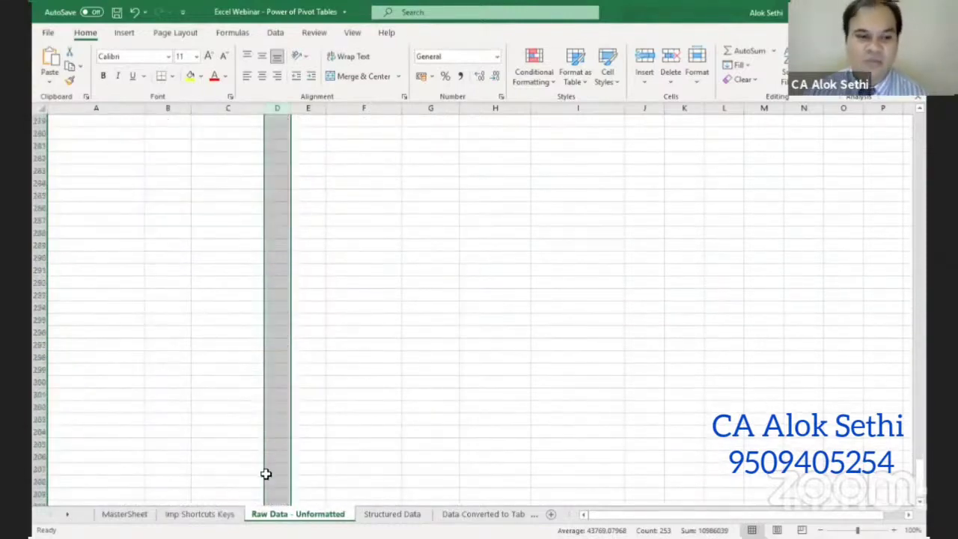
scroll(265, 473, up, 15)
scroll(266, 471, up, 11)
scroll(266, 466, up, 12)
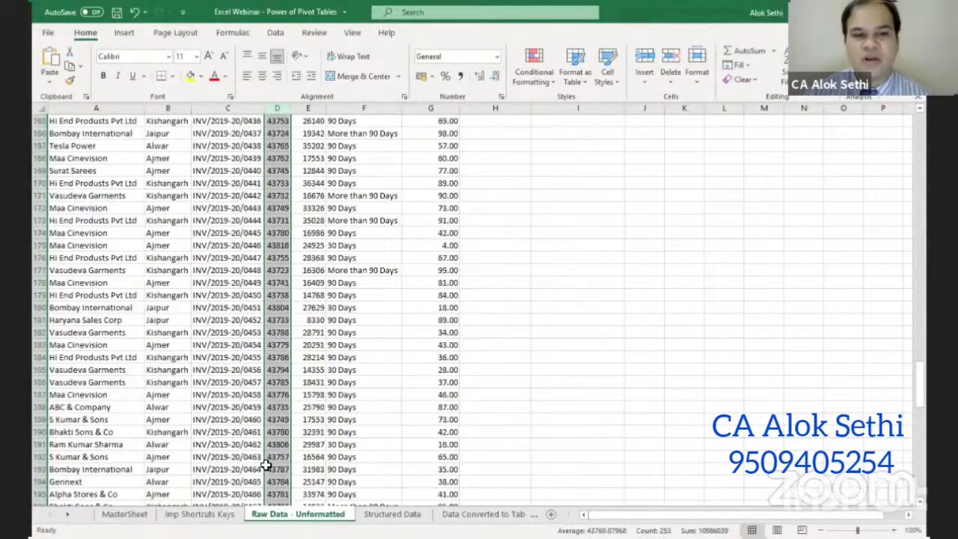
scroll(266, 465, up, 8)
scroll(265, 465, up, 8)
scroll(265, 465, up, 20)
scroll(266, 465, up, 20)
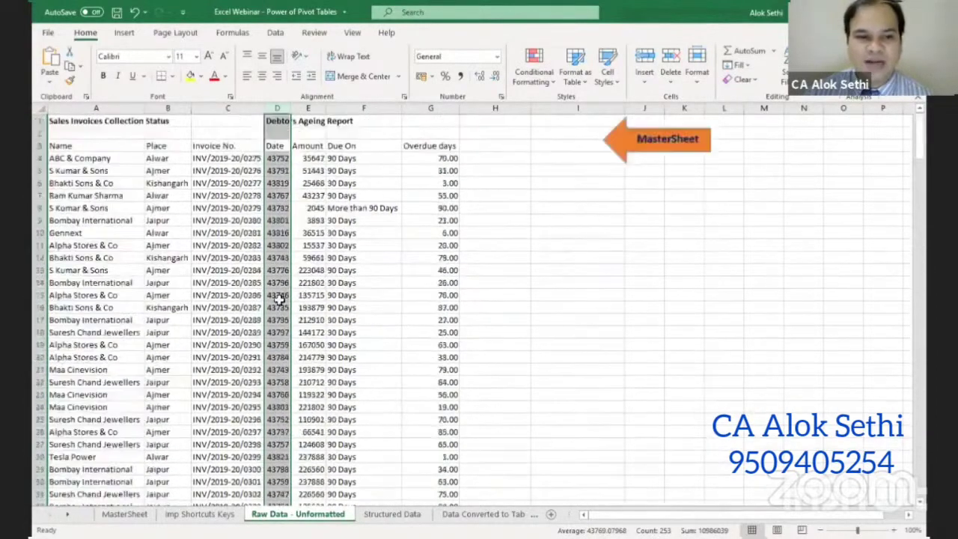
click(278, 145)
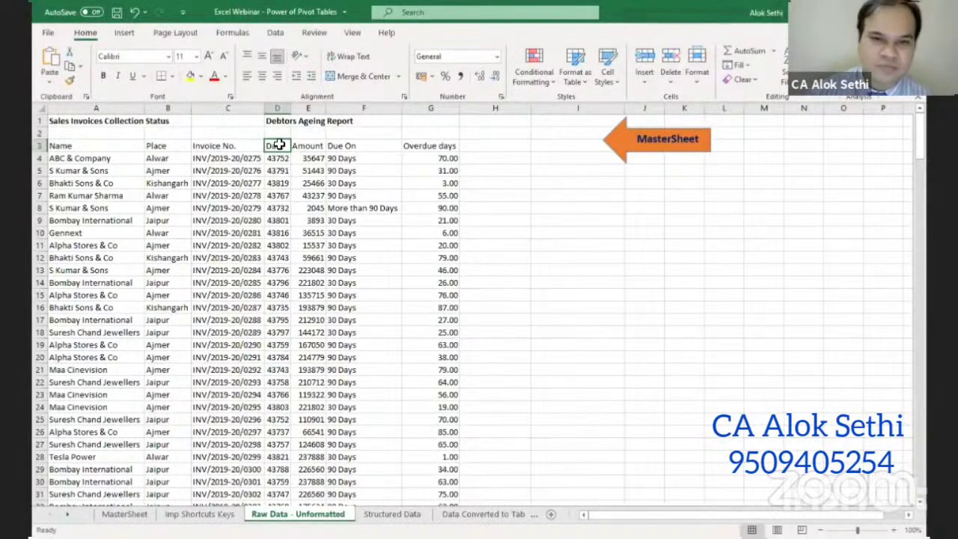
key(ctrl+shift+Down)
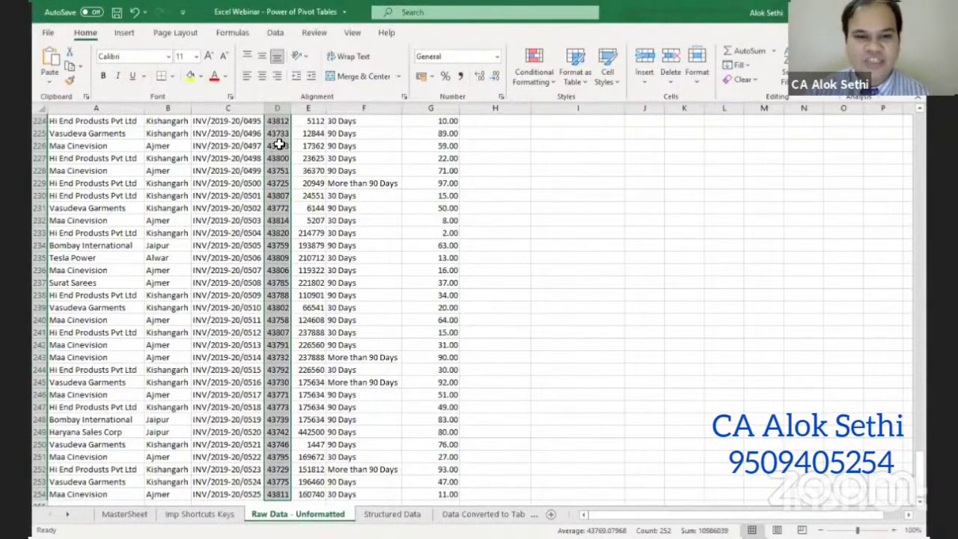
key(alt+h)
key(n)
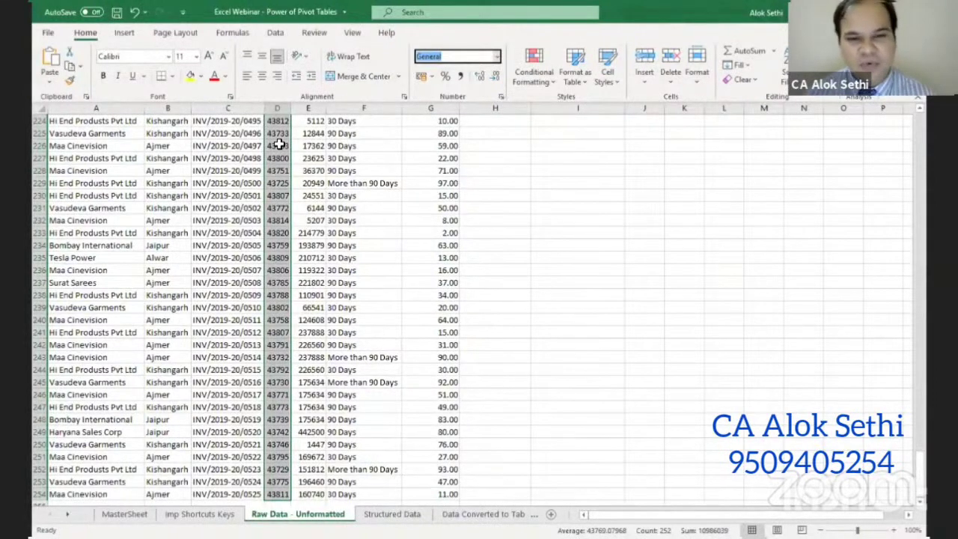
key(Escape)
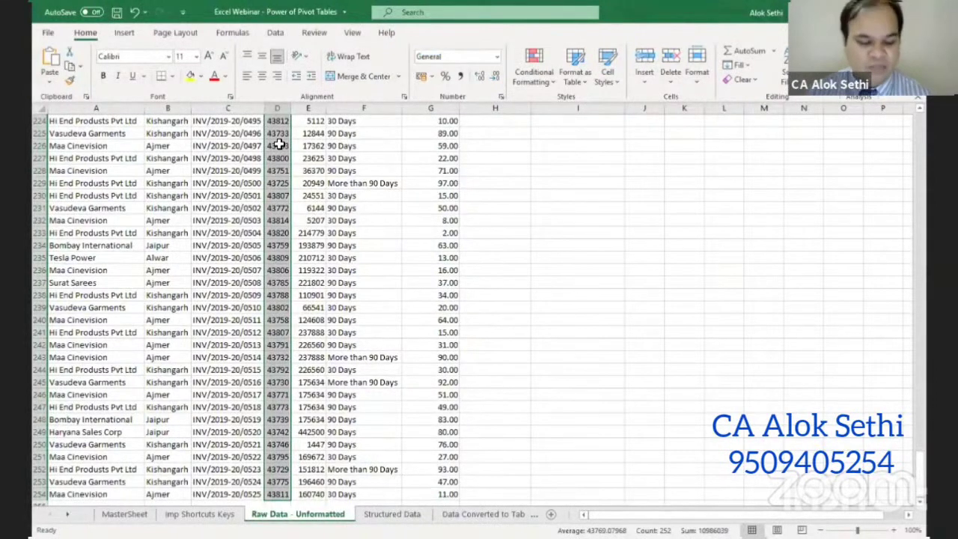
key(alt)
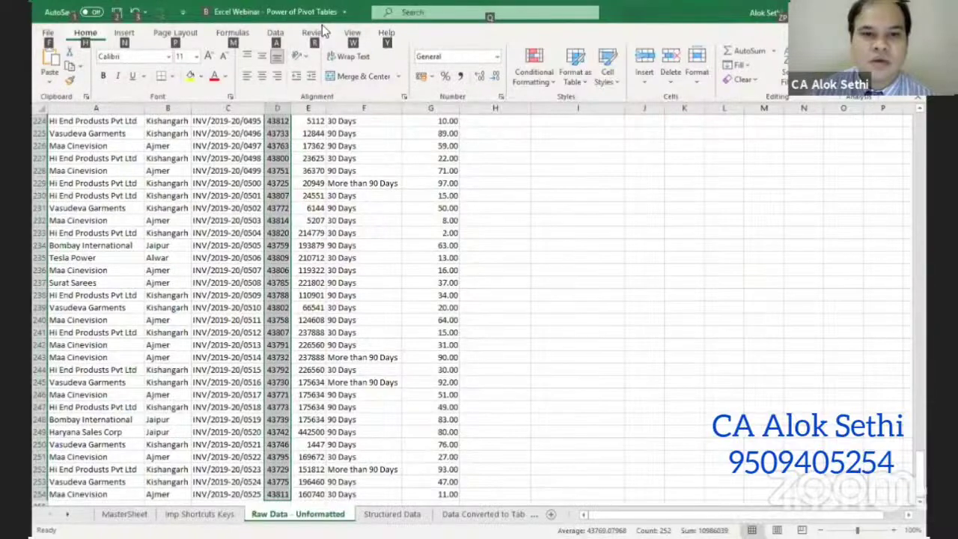
drag(64, 32, 372, 47)
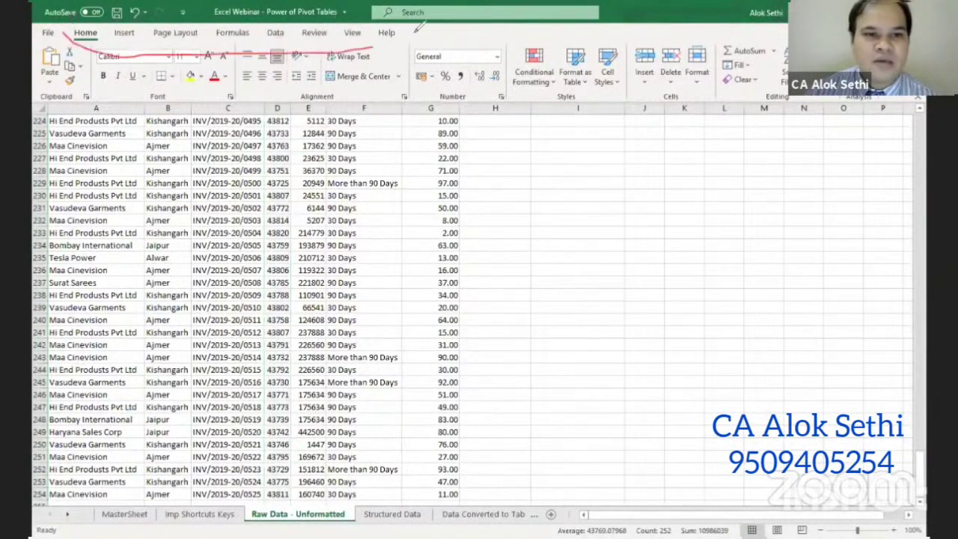
drag(420, 24, 120, 33)
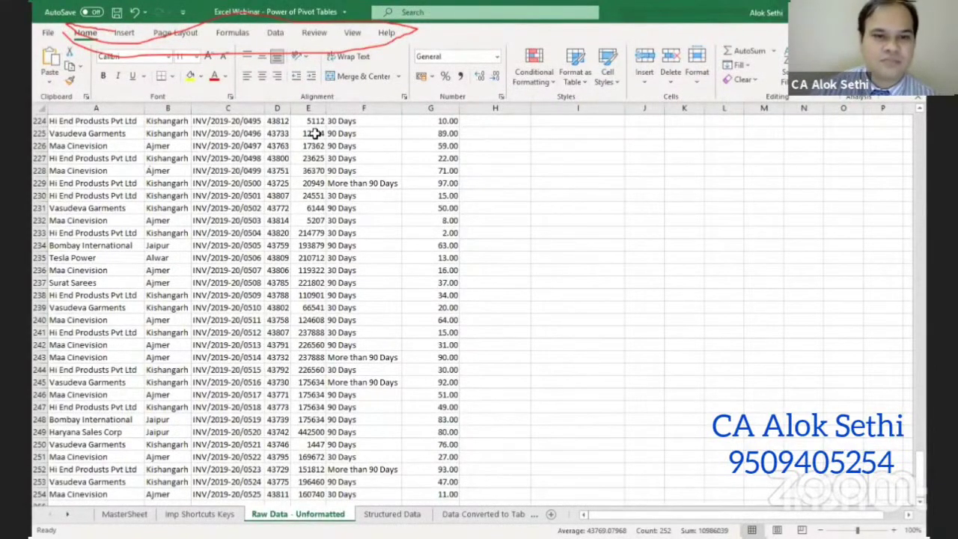
key(alt)
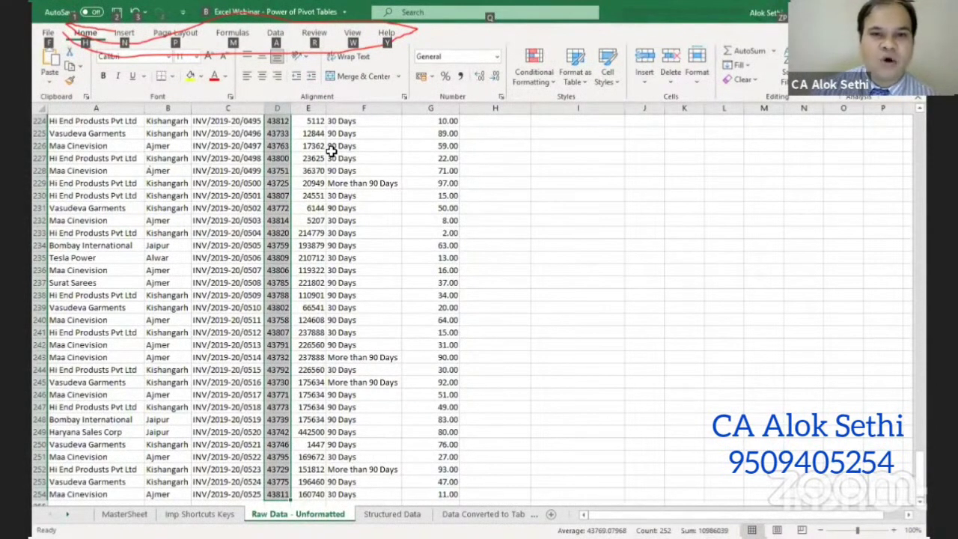
Apply Short Date format to D3:D254 so invoice dates read like 14-10-2019
key(h)
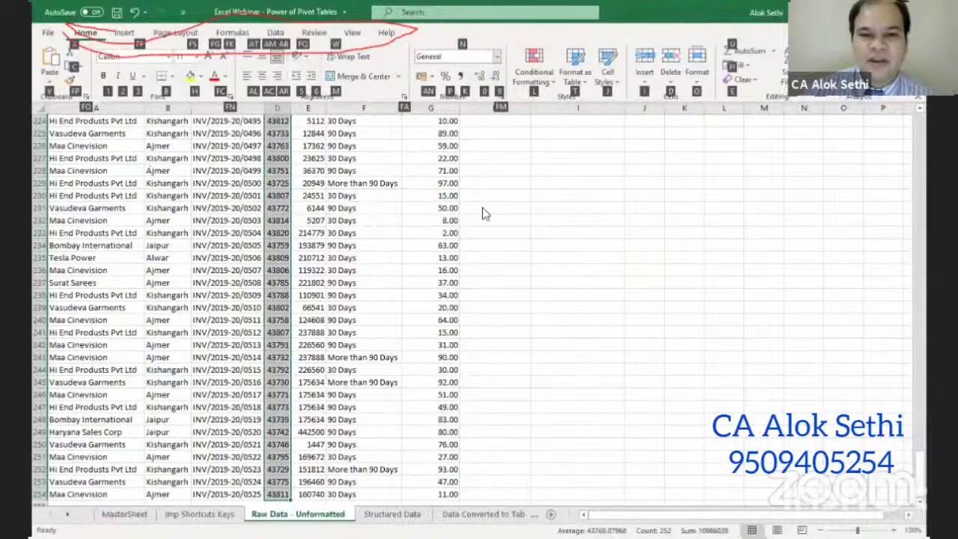
key(n)
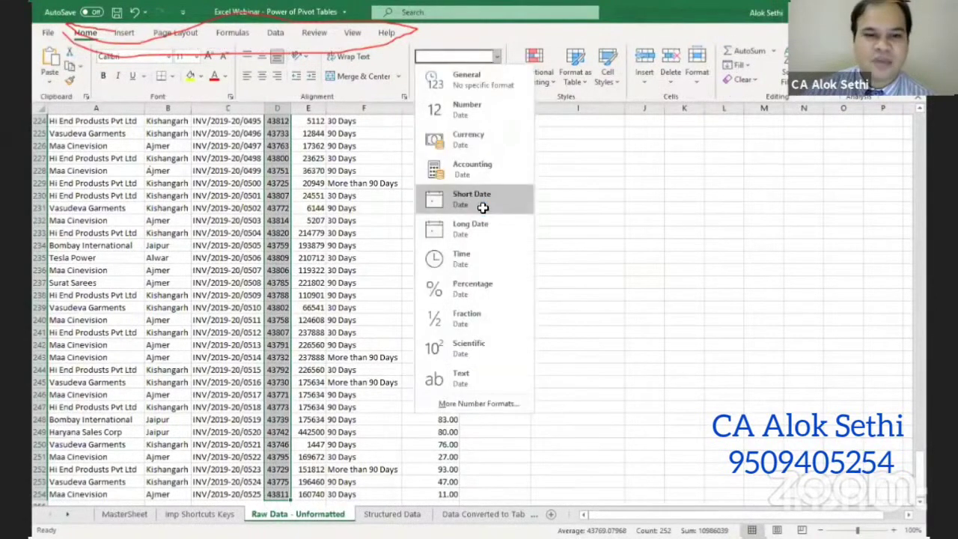
key(Return)
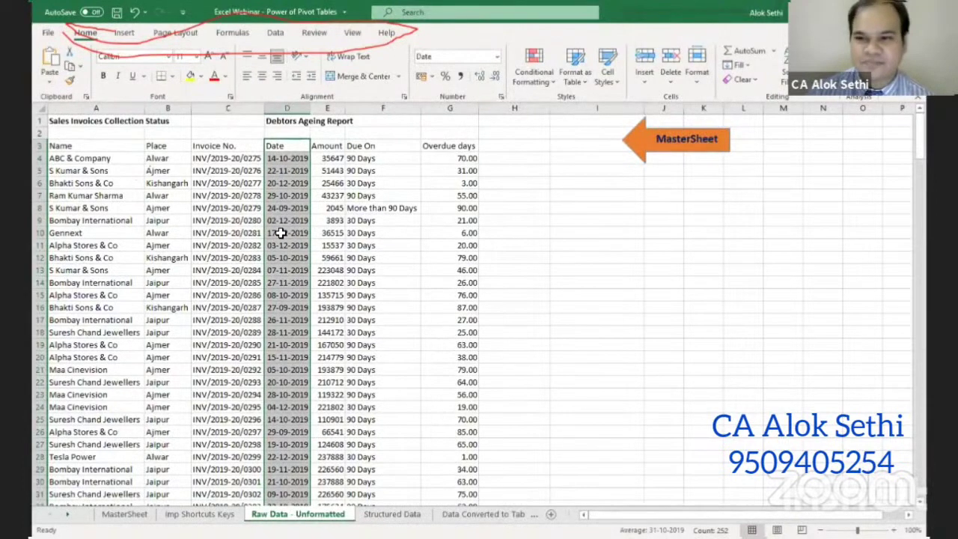
Select the Amount values E3:E254 and apply Comma Style
key(Right)
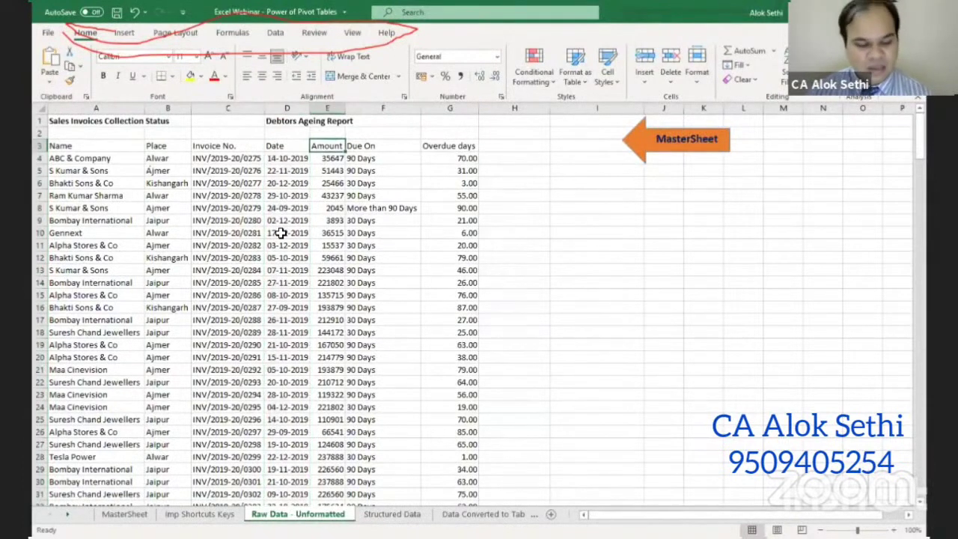
key(ctrl+shift+Down)
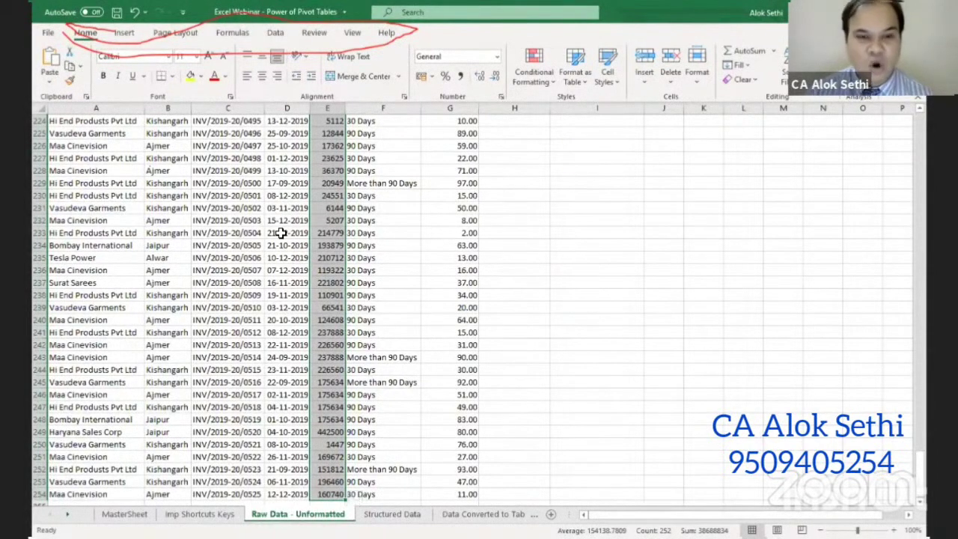
key(alt+h)
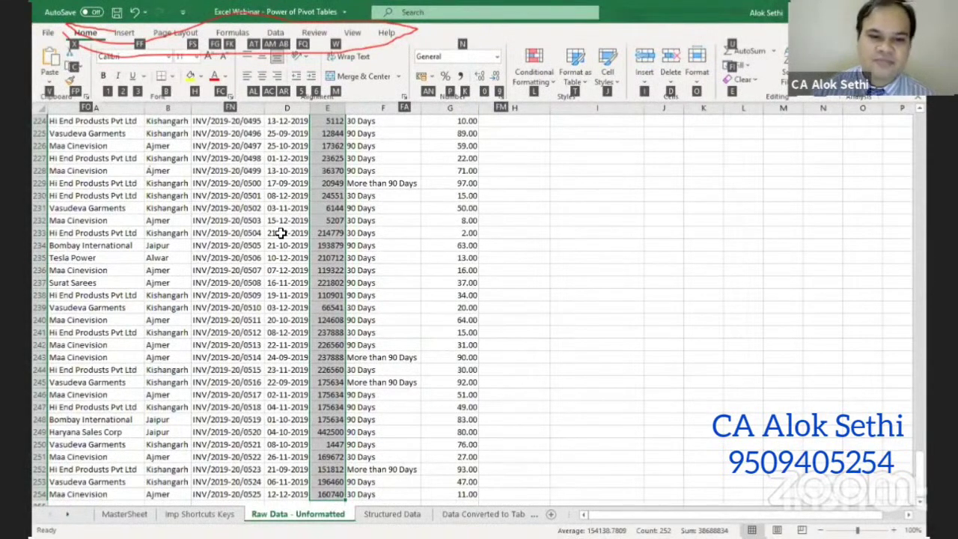
key(k)
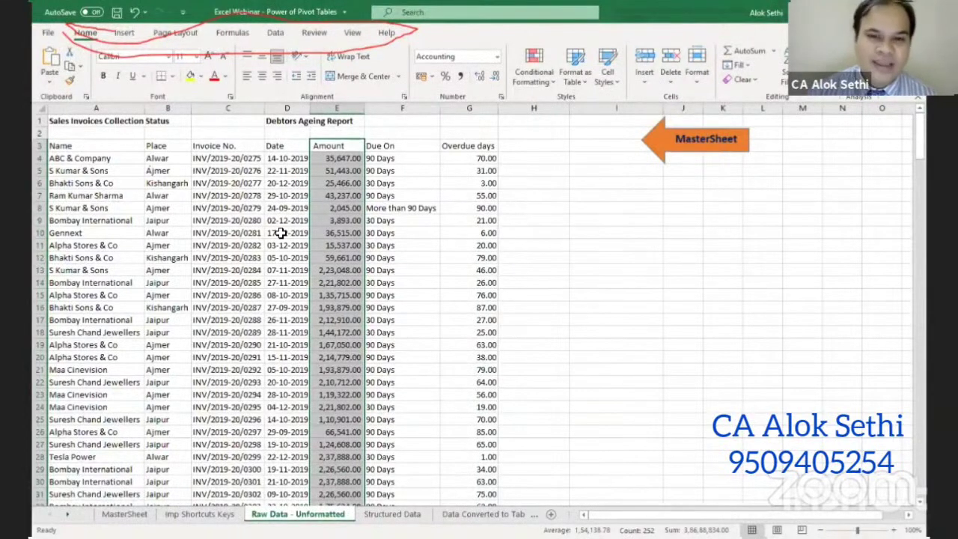
Apply the ₹ English (India) Accounting Number Format to the Amount values, e.g. ₹ 35,647.00
key(alt+h)
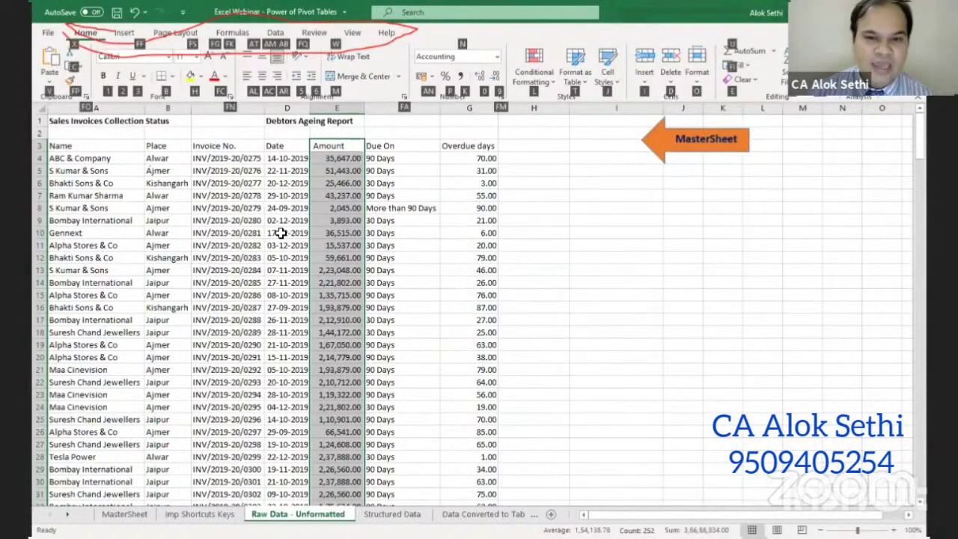
key(a)
key(n)
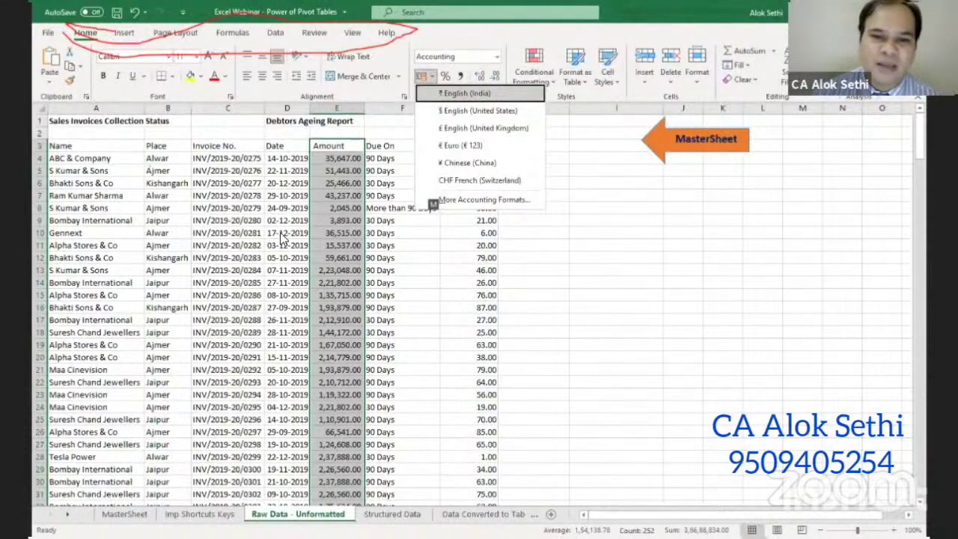
key(Down)
key(Up)
key(Down)
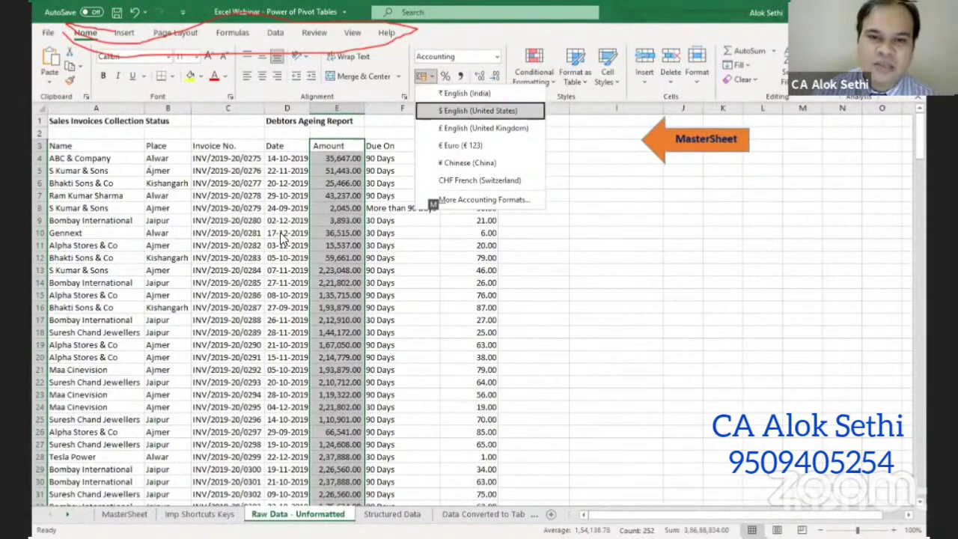
key(Down)
key(Down)
key(Down)
key(Down)
key(Up)
key(Up)
key(Up)
key(Up)
key(Up)
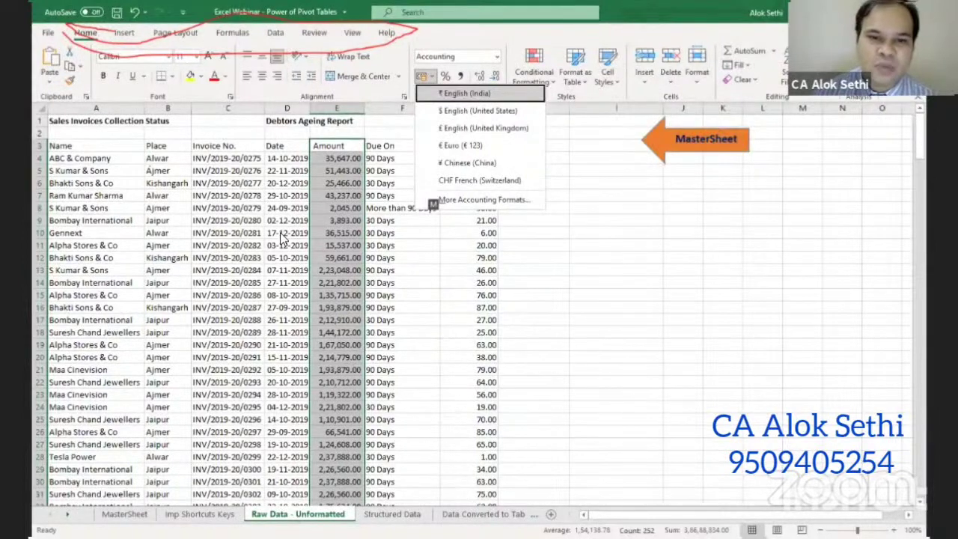
key(Return)
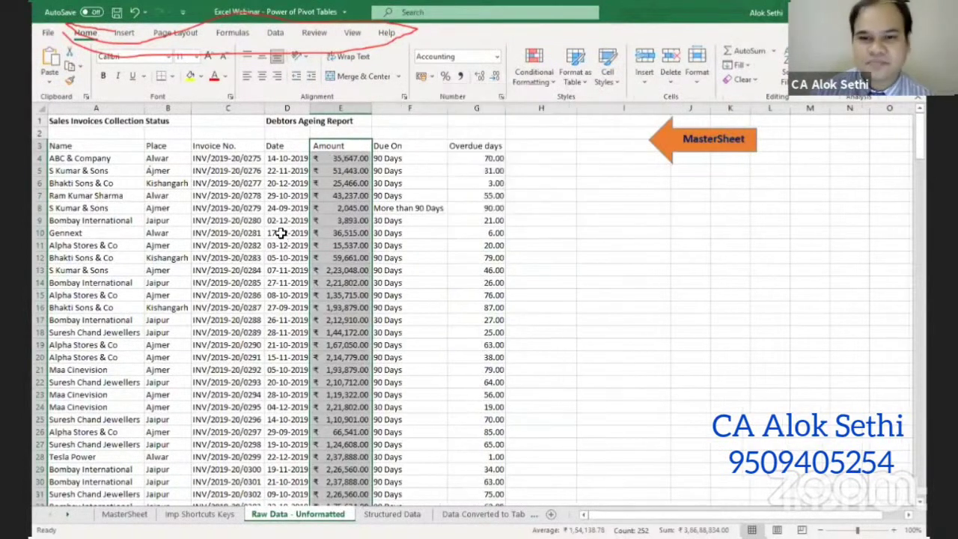
key(Right)
key(Right)
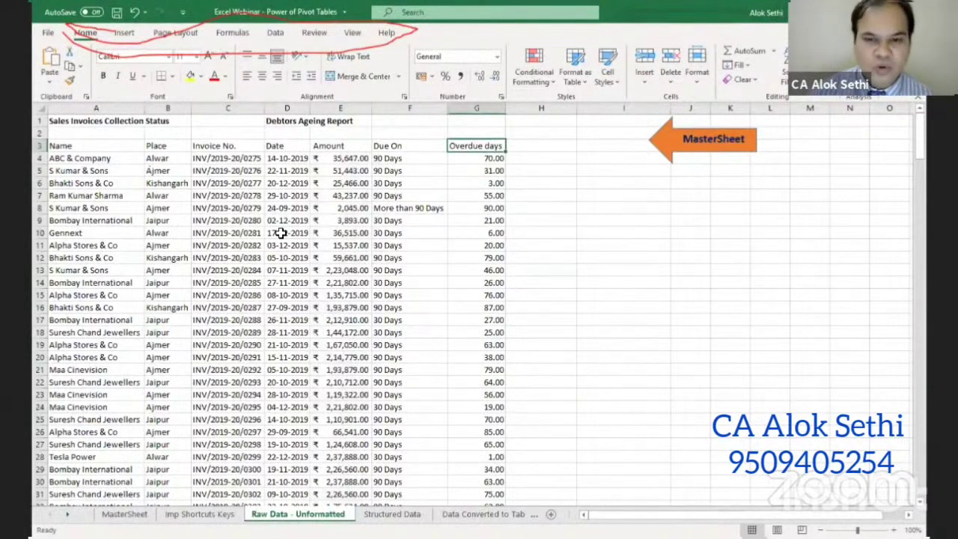
Select G224:G254 and decrease decimals twice so overdue days show as whole numbers like 10 and 89
key(ctrl+shift+Down)
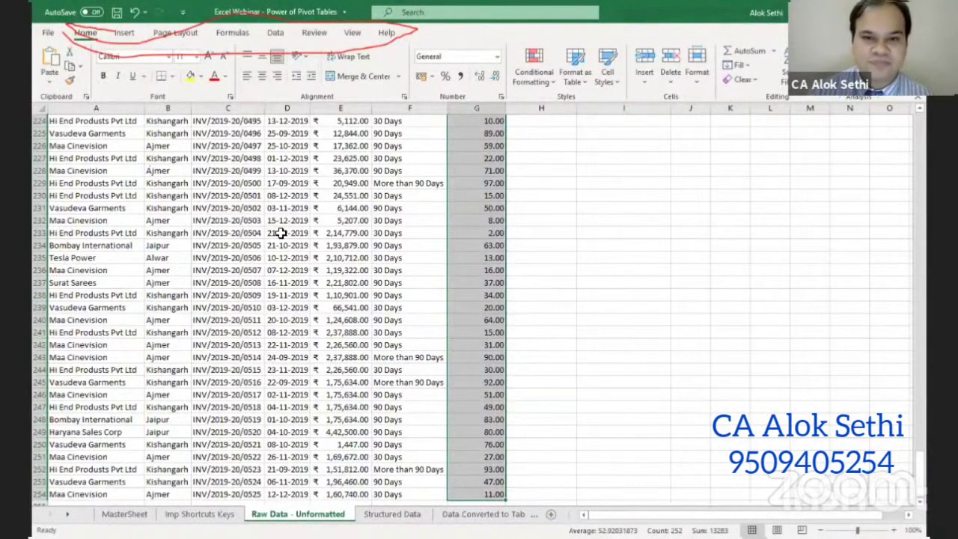
key(alt+h)
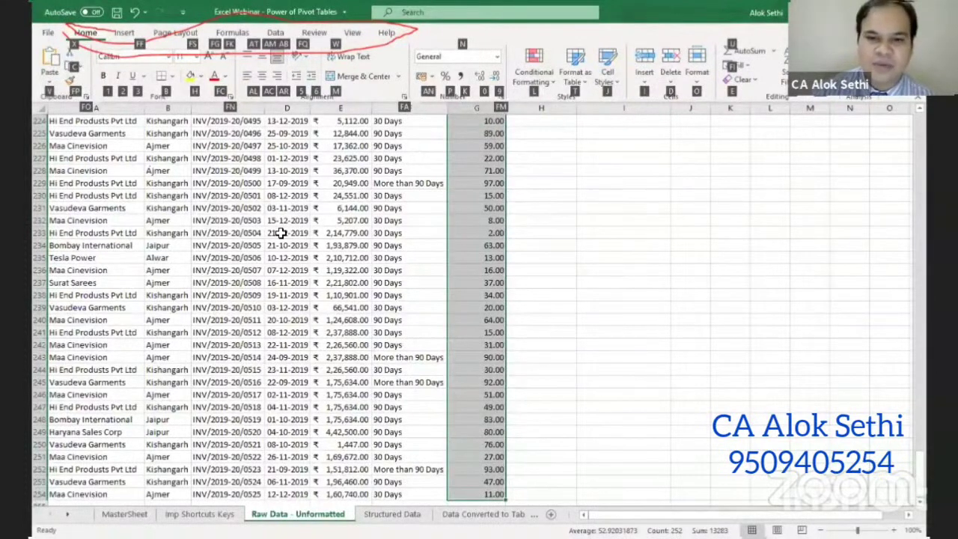
key(Escape)
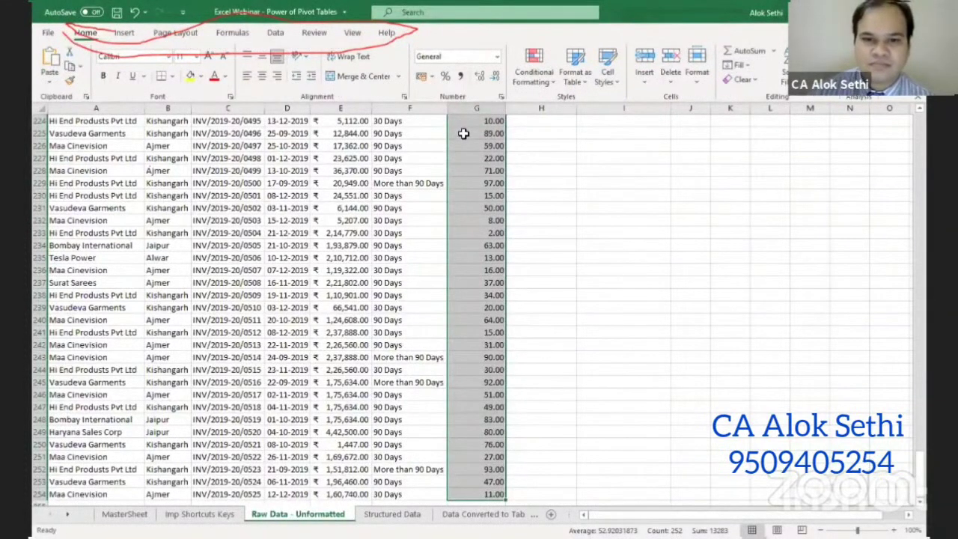
click(482, 121)
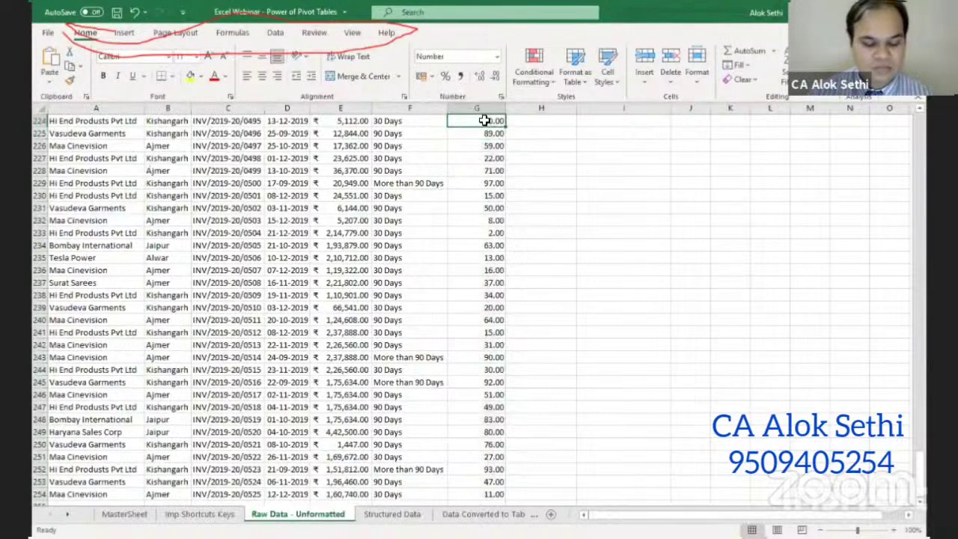
key(ctrl+shift+Down)
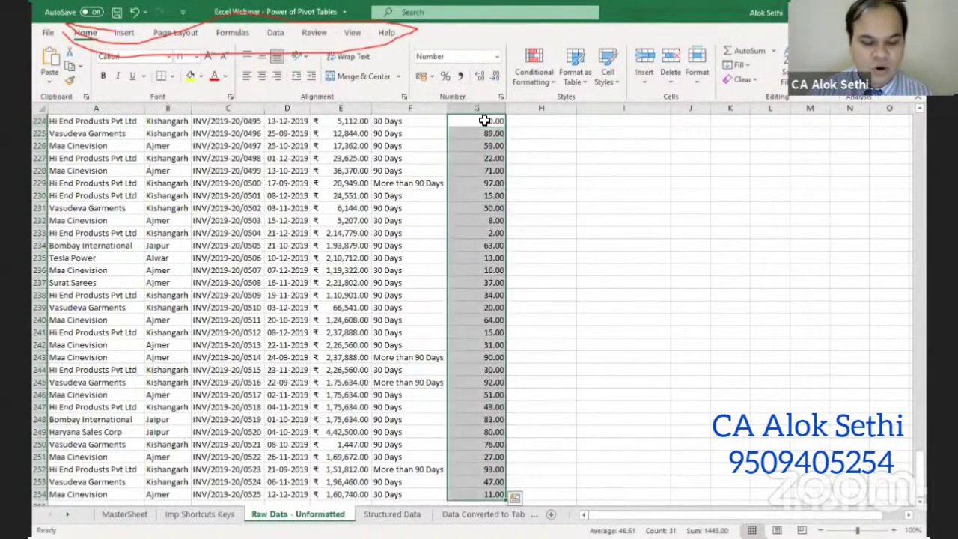
key(alt+h)
key(9)
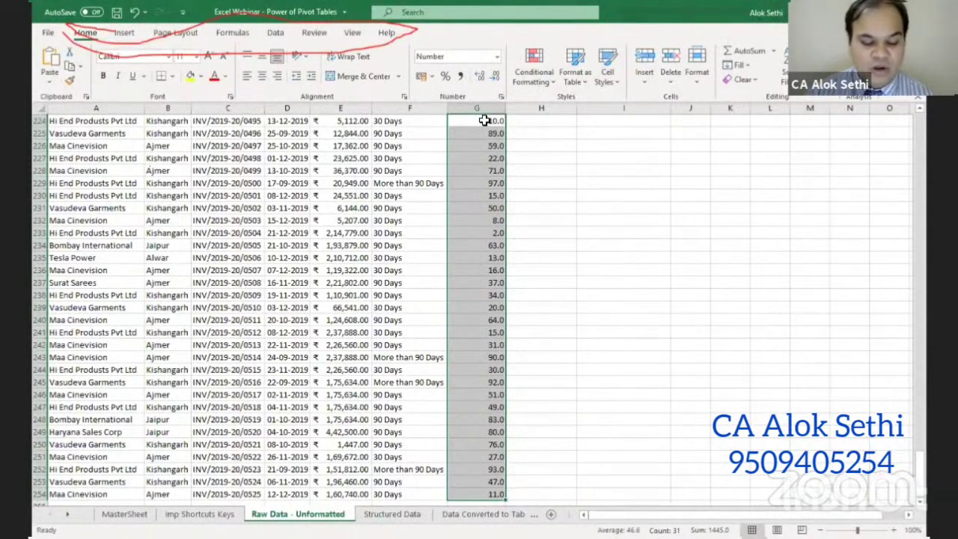
key(alt+h)
key(9)
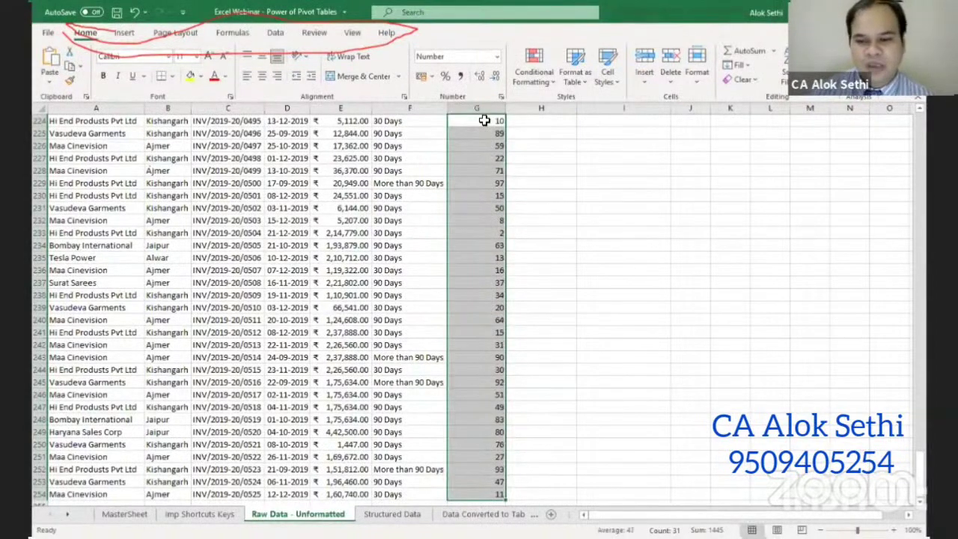
click(415, 258)
scroll(441, 361, up, 9)
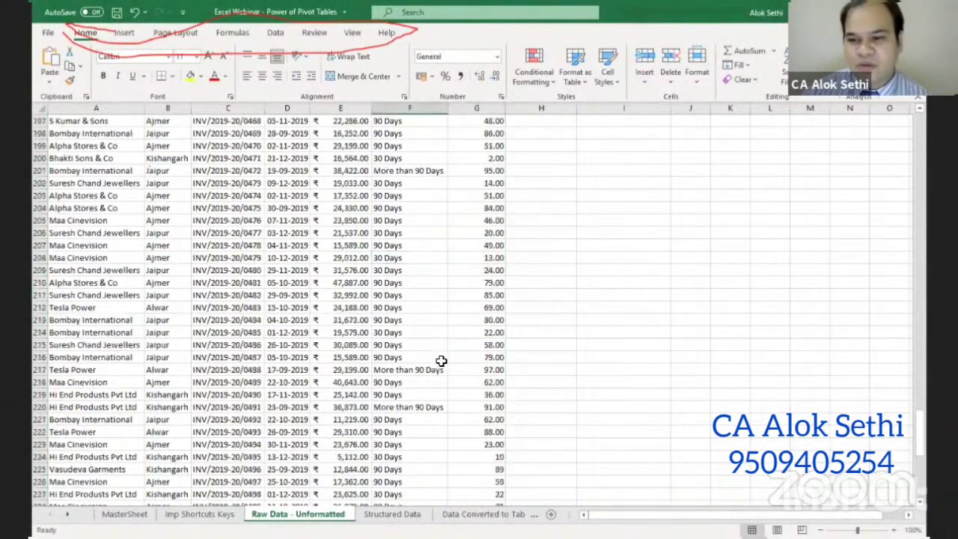
scroll(442, 367, up, 7)
scroll(442, 375, up, 8)
scroll(597, 435, up, 5)
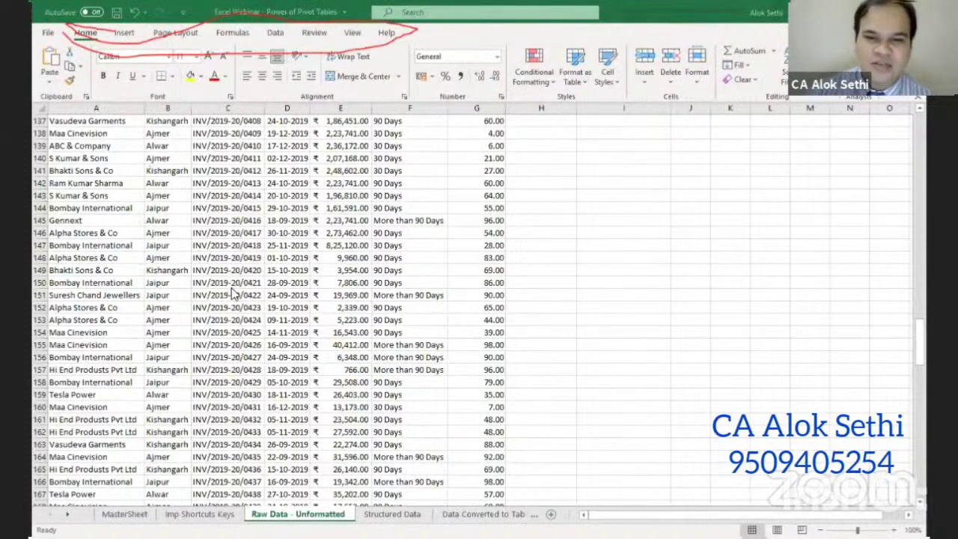
scroll(220, 395, up, 5)
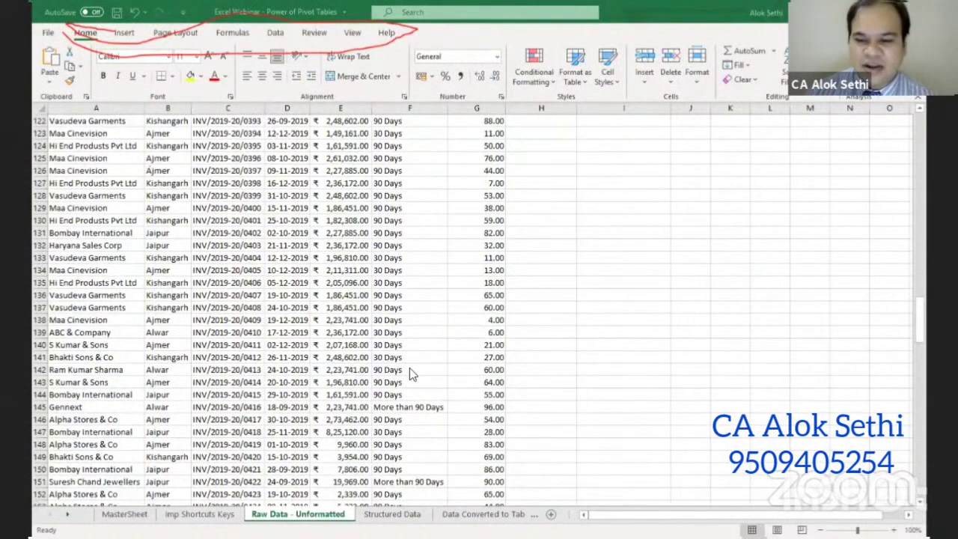
scroll(261, 371, up, 4)
scroll(260, 370, up, 5)
scroll(261, 371, up, 10)
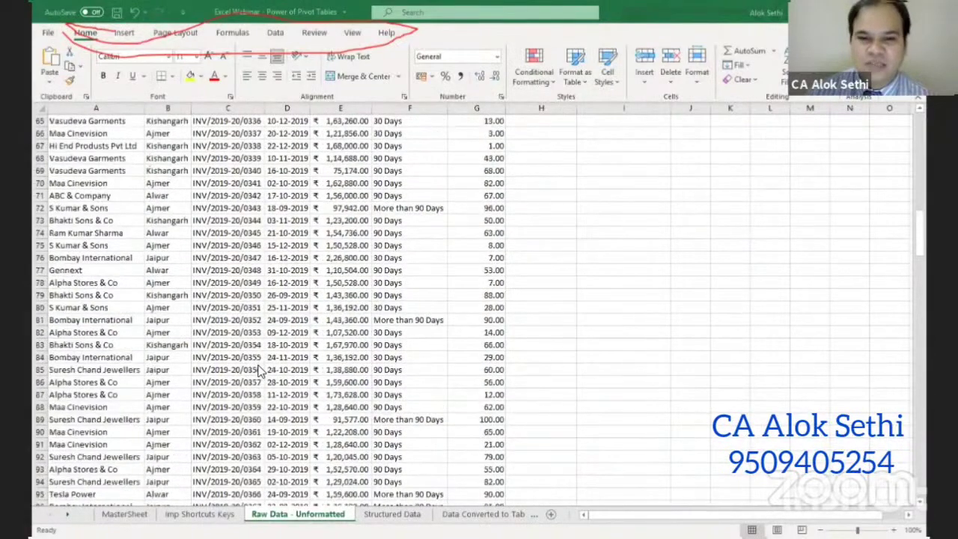
scroll(261, 371, up, 10)
scroll(260, 370, up, 1)
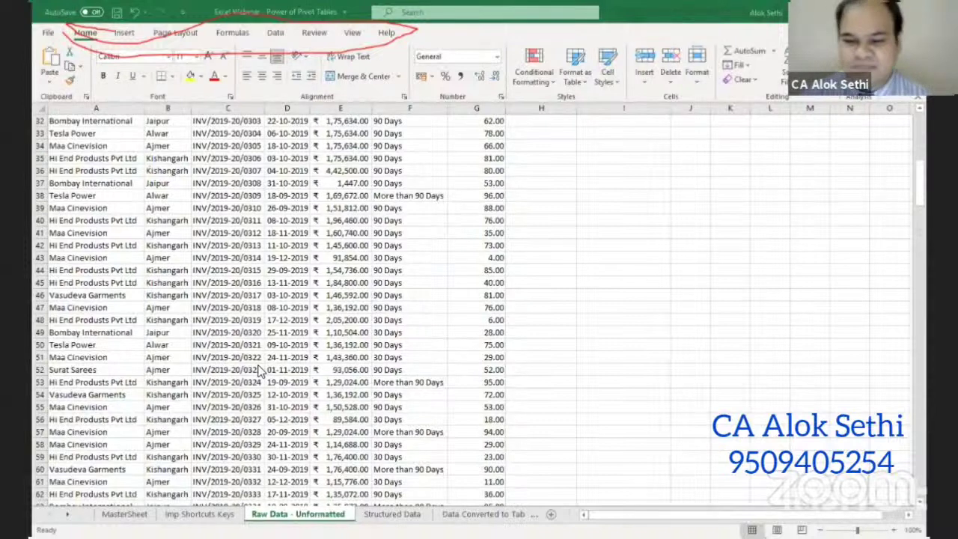
scroll(56, 398, up, 10)
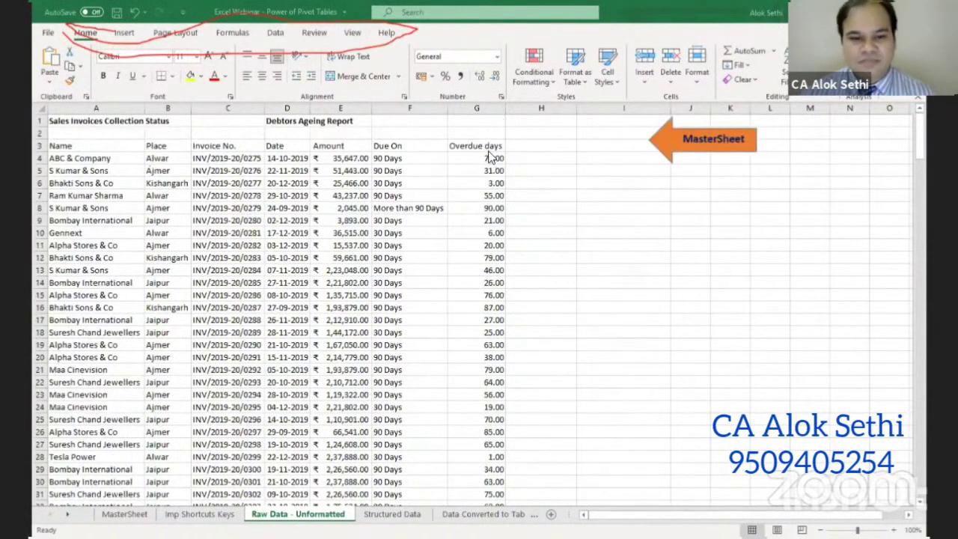
On the Structured Data sheet, select the whole data range and AutoFit all its column widths
click(383, 513)
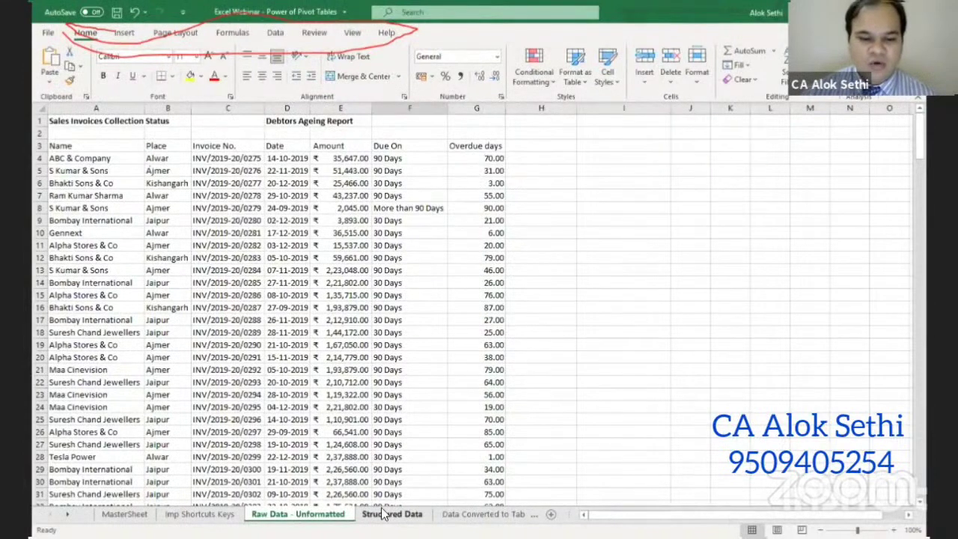
click(384, 514)
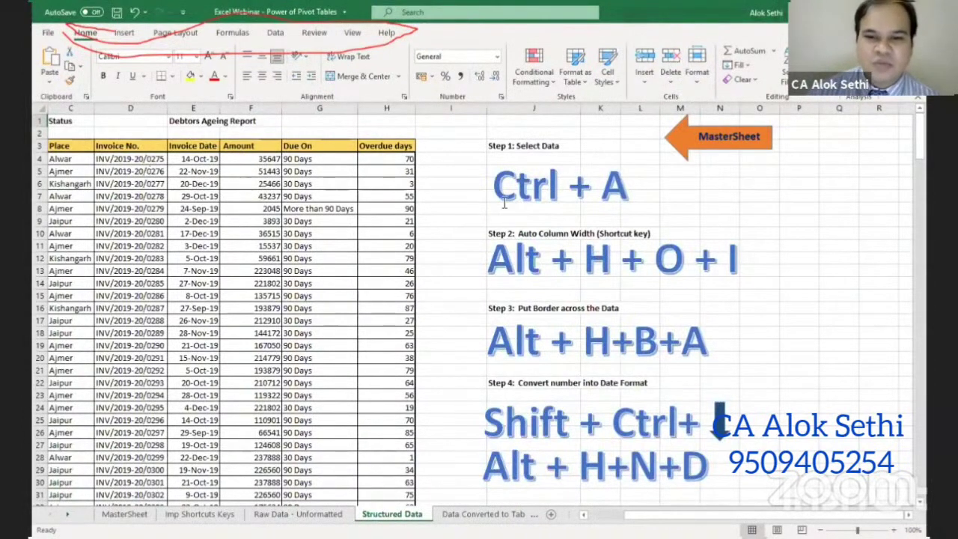
drag(289, 217, 290, 221)
click(290, 221)
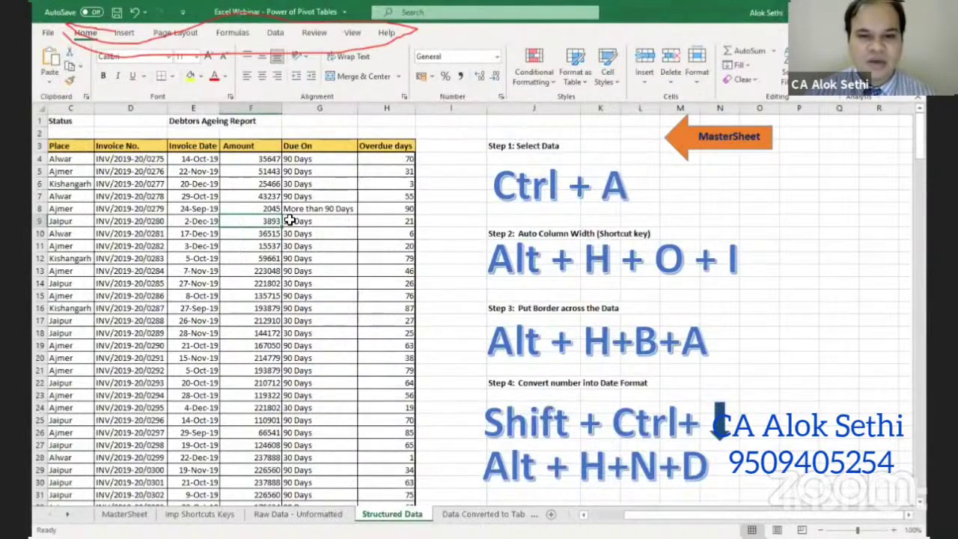
key(ctrl+a)
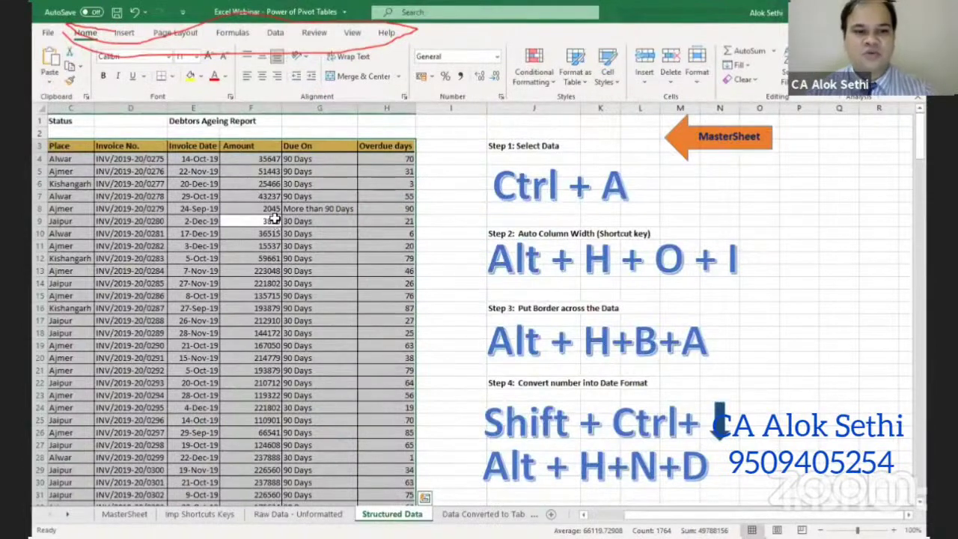
key(alt+h)
key(o)
key(i)
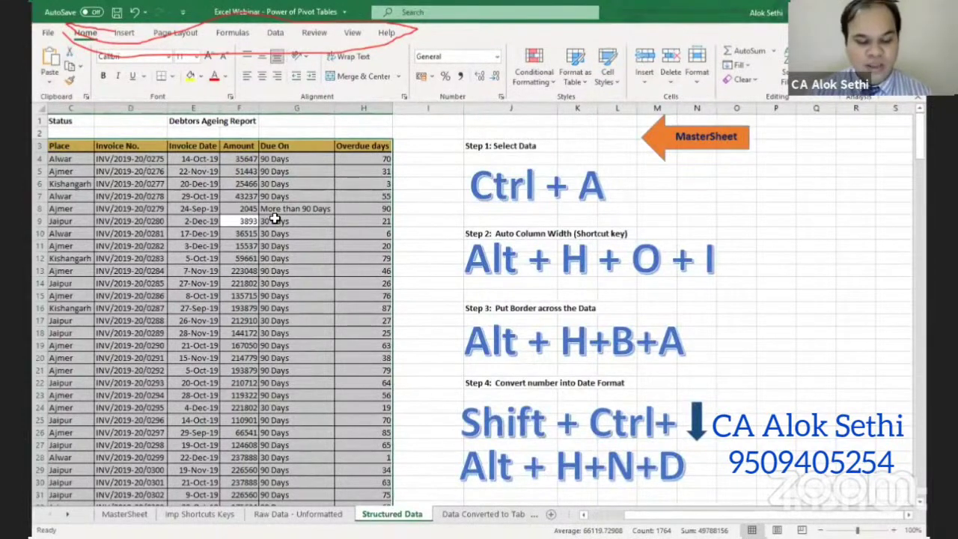
key(alt+h)
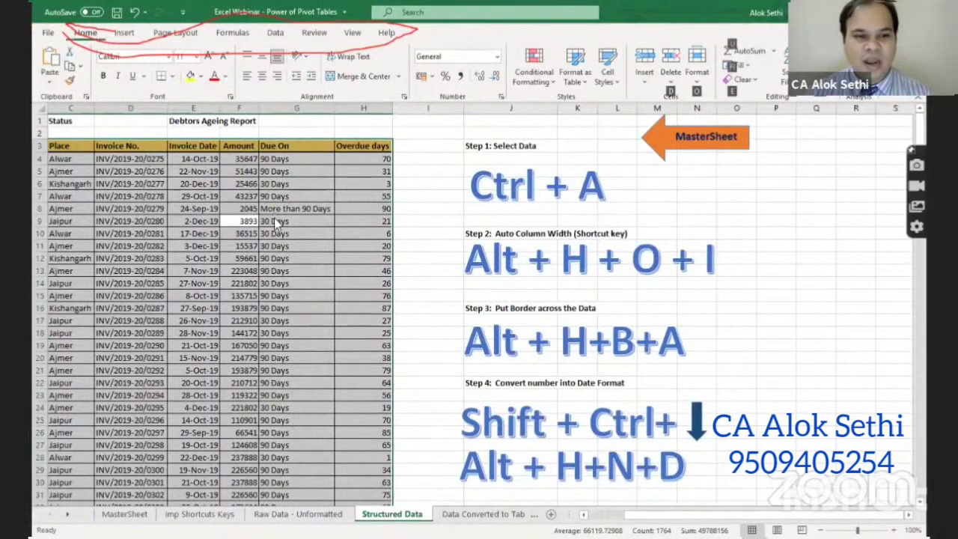
key(o)
key(i)
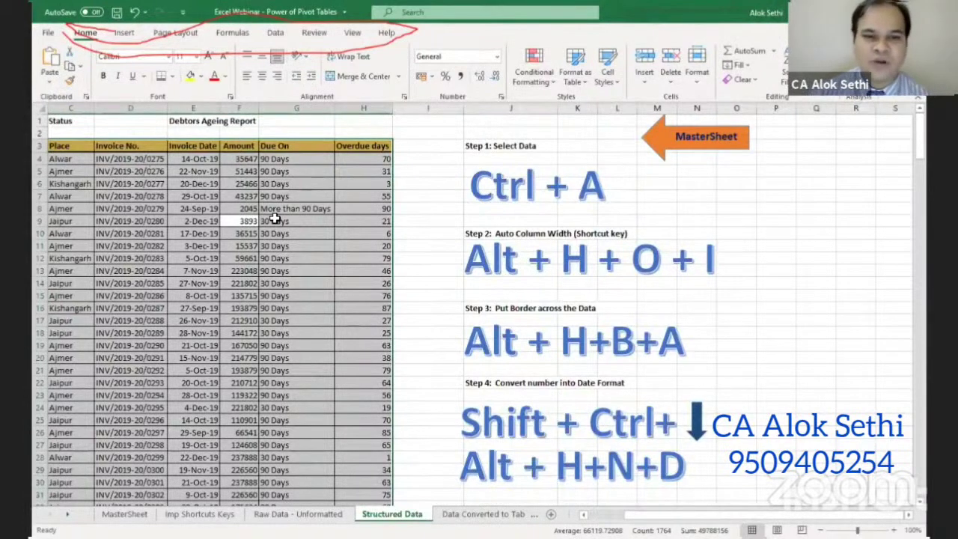
key(Down)
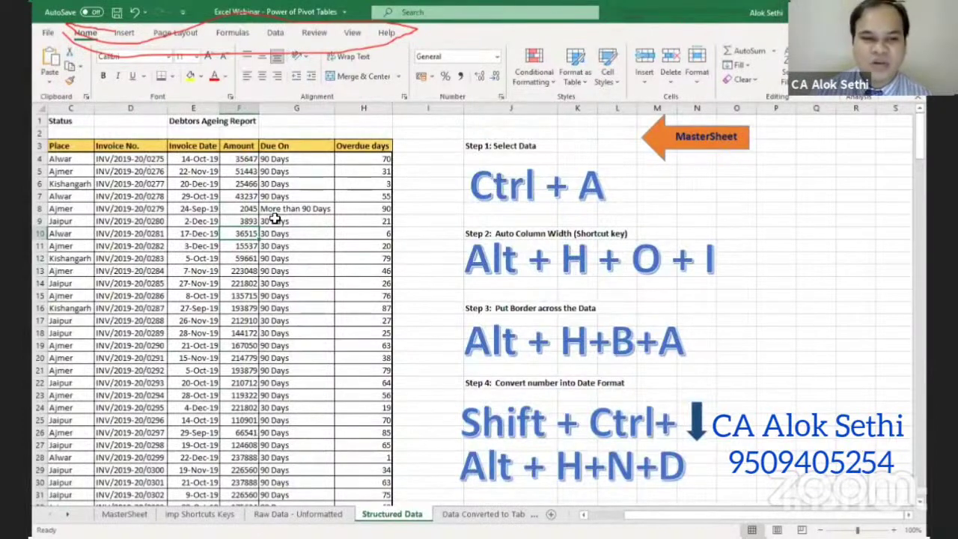
Format the invoice dates in E4:E254 as short dates like 2019-10-14
click(196, 158)
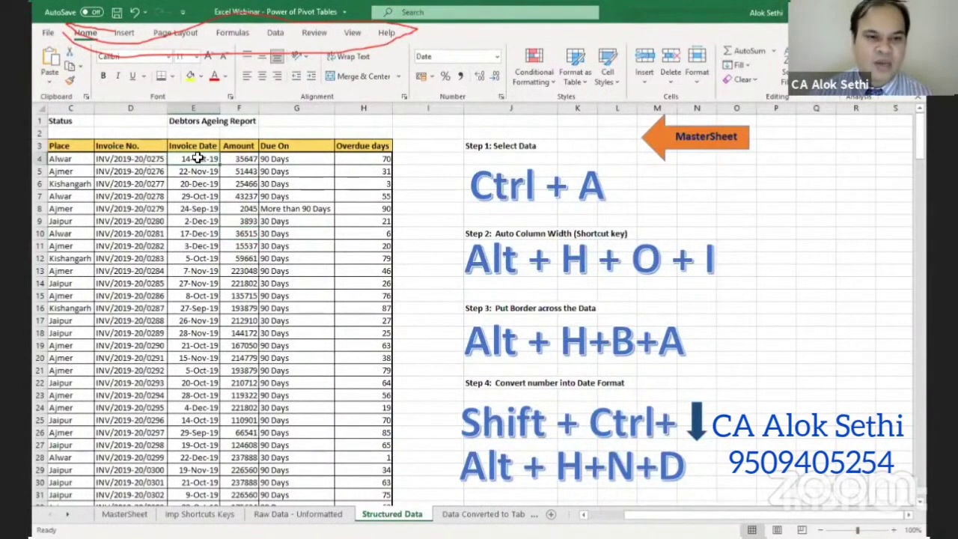
key(ctrl+shift+Down)
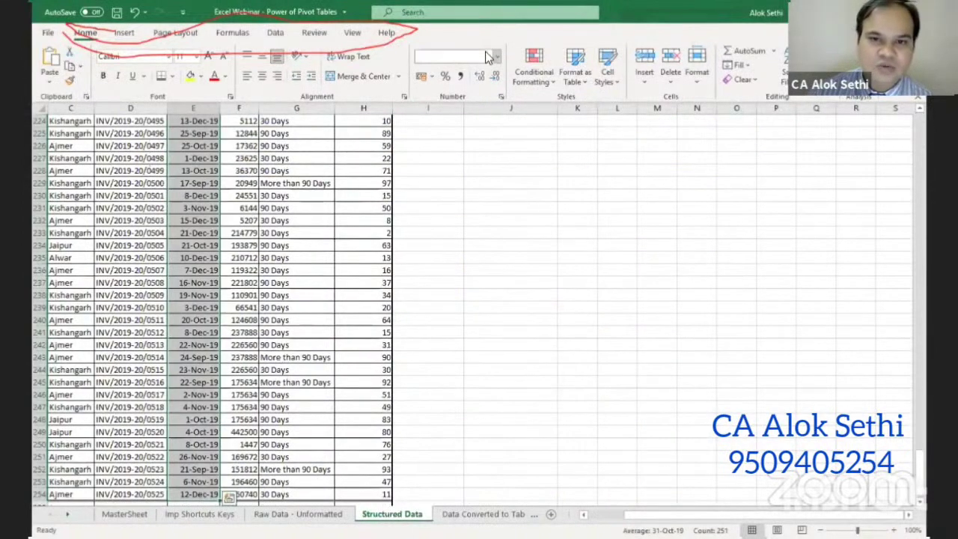
click(499, 56)
click(488, 108)
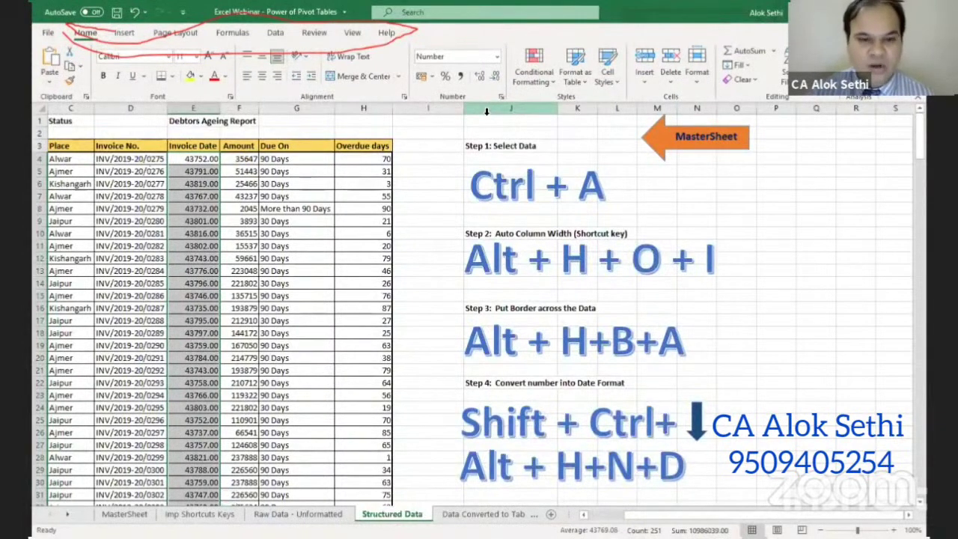
key(alt+h)
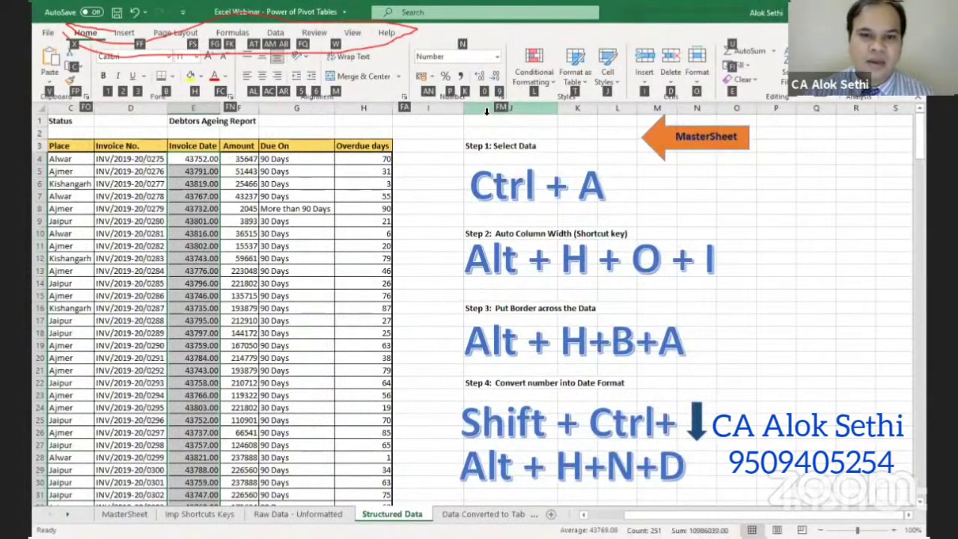
key(n)
key(d)
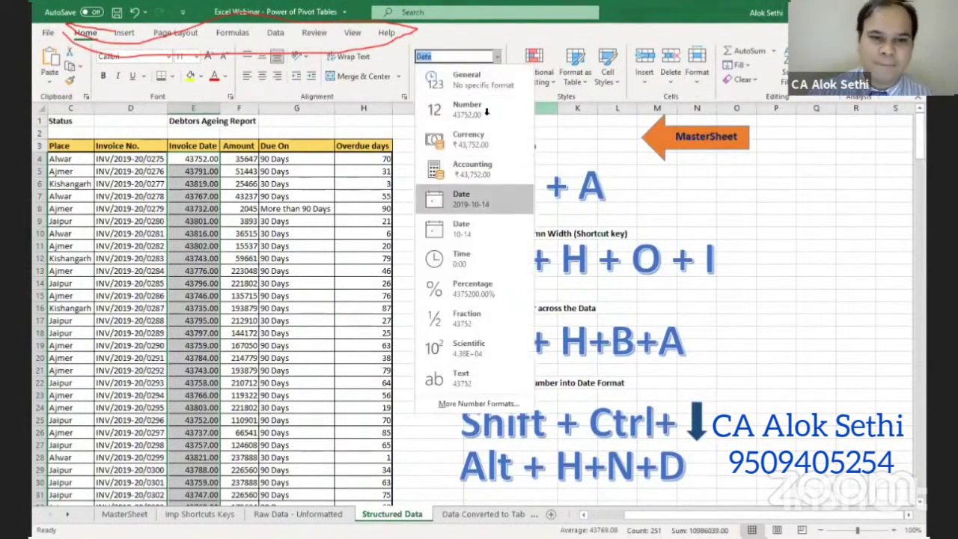
key(Return)
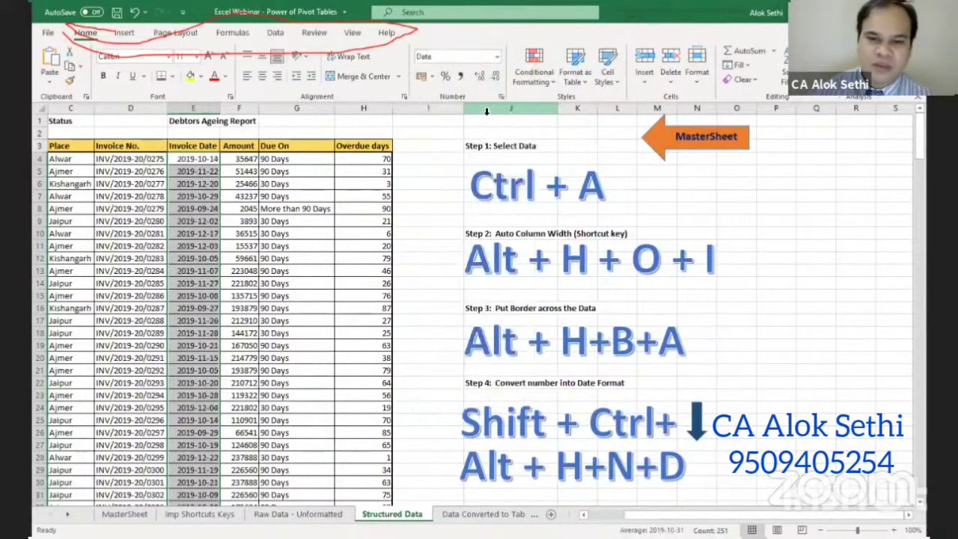
click(232, 299)
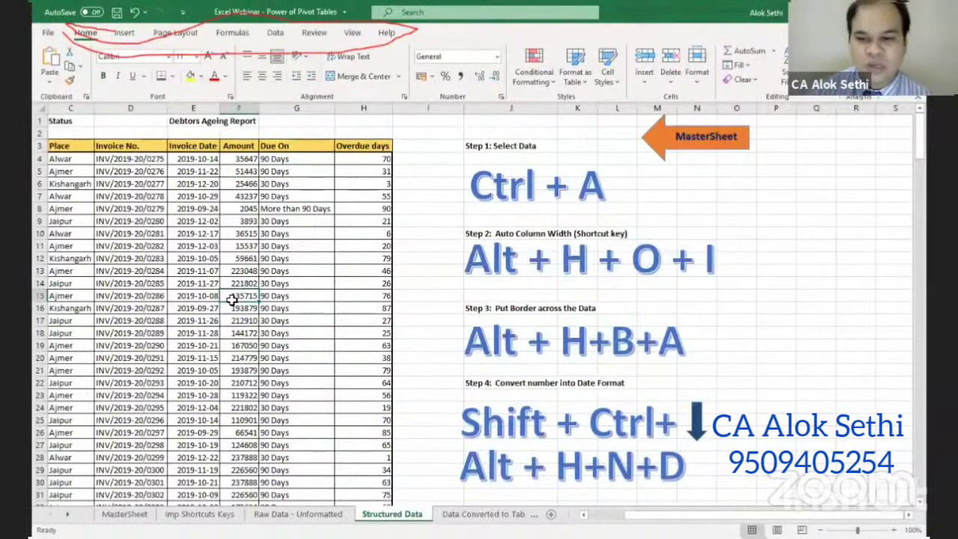
Browse the table, selecting a cell in the Amount column and the Step 4 shortcut note
key(Left)
key(Left)
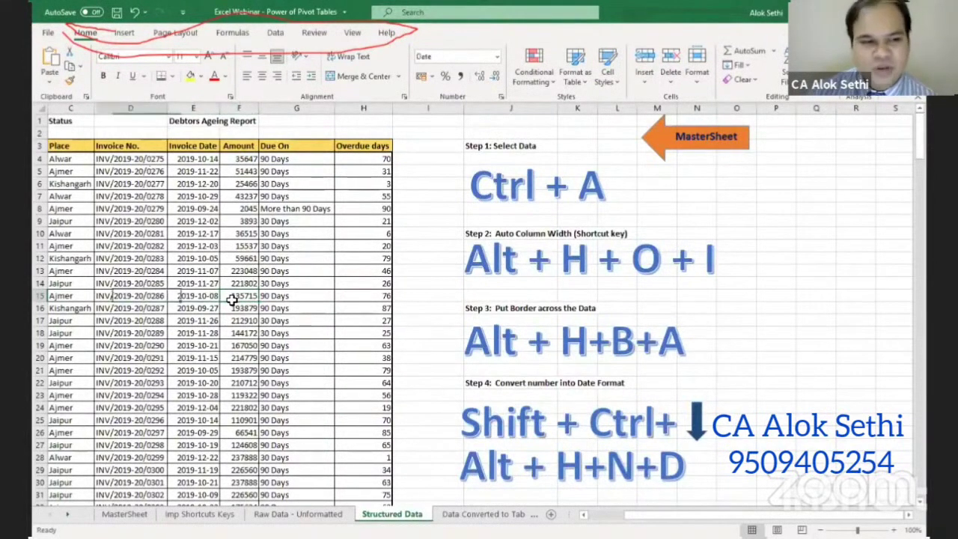
key(Left)
key(Left)
key(Left)
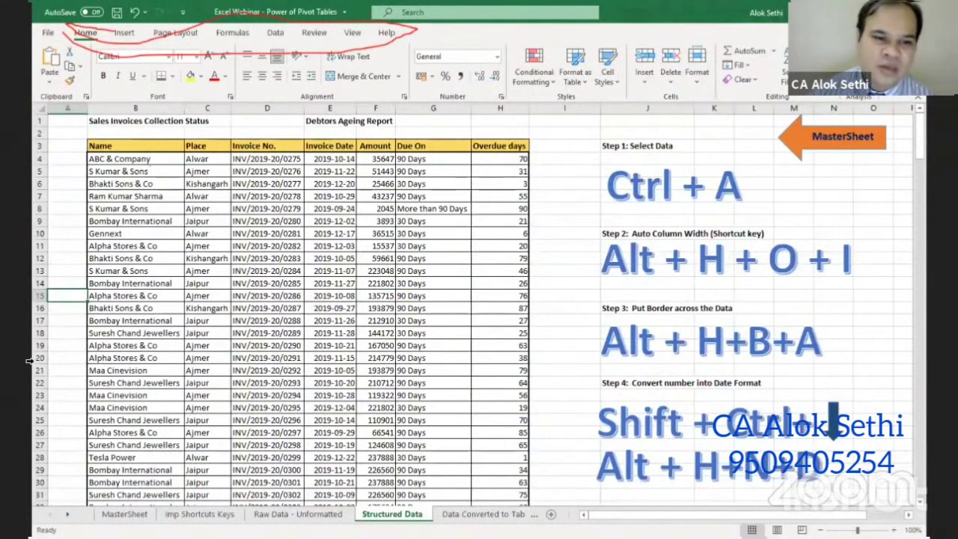
click(449, 281)
scroll(393, 279, down, 1)
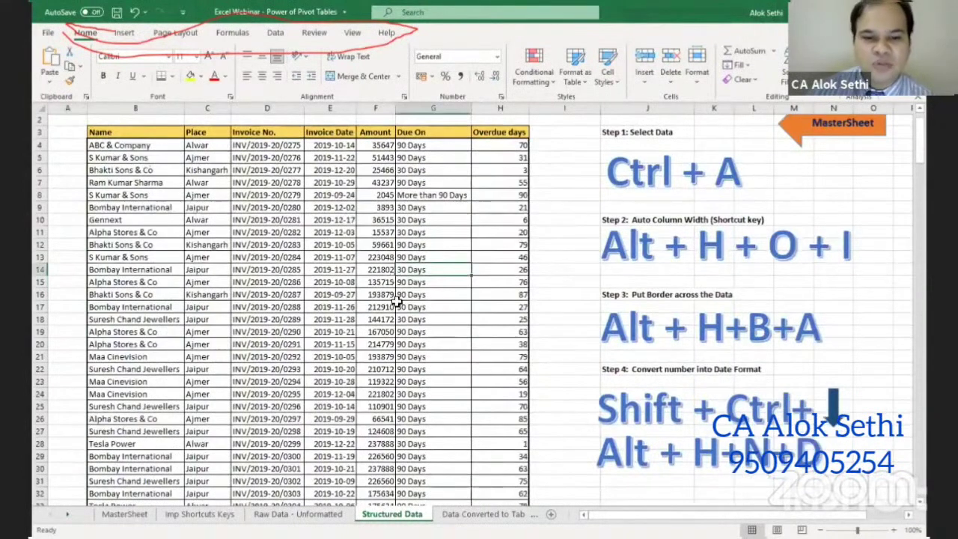
scroll(397, 302, down, 12)
scroll(408, 405, down, 8)
scroll(411, 406, down, 7)
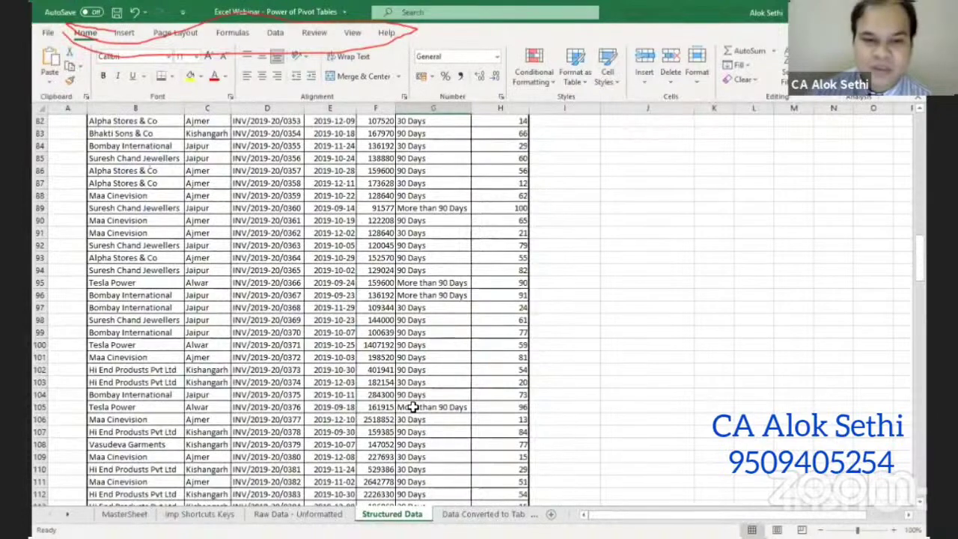
scroll(438, 382, up, 10)
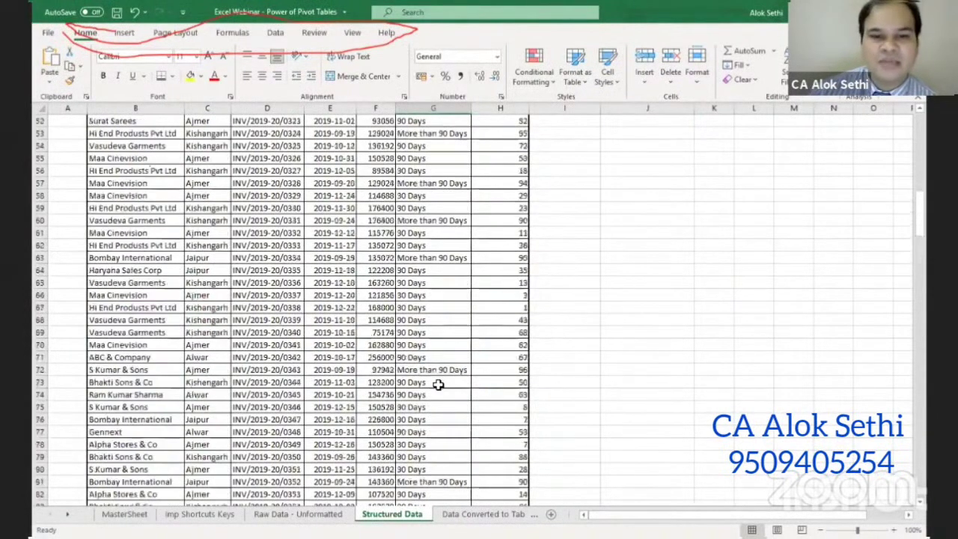
scroll(438, 384, up, 4)
scroll(441, 386, up, 2)
scroll(445, 387, up, 4)
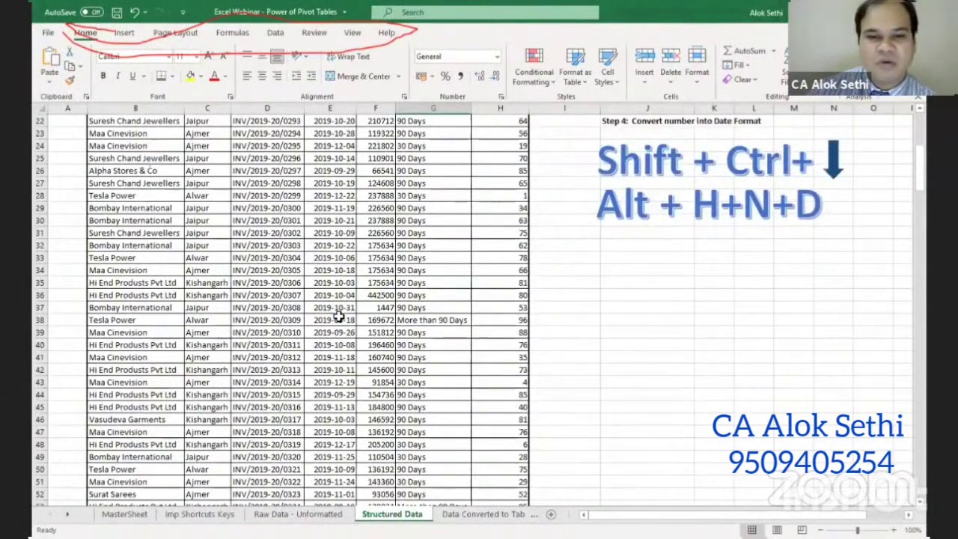
scroll(342, 322, up, 3)
scroll(341, 322, up, 4)
click(378, 282)
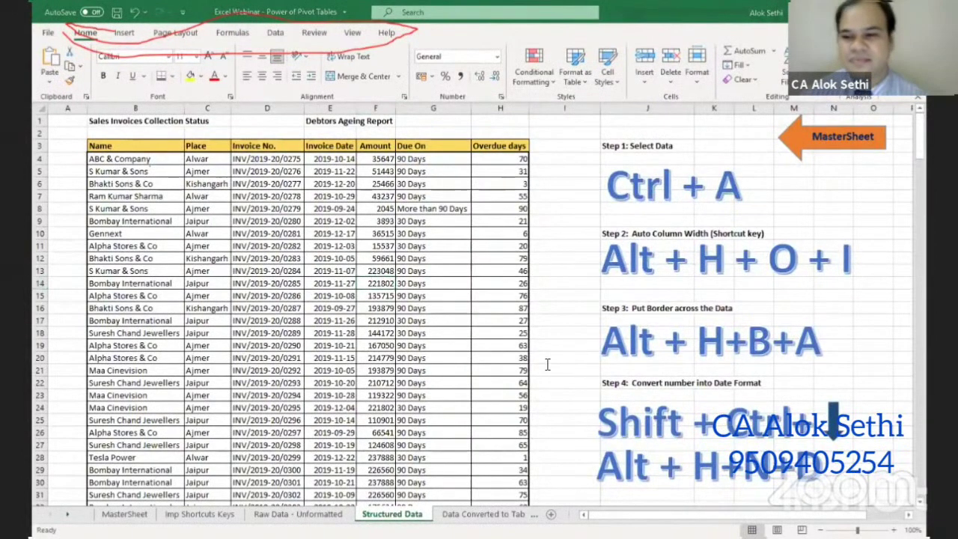
click(624, 416)
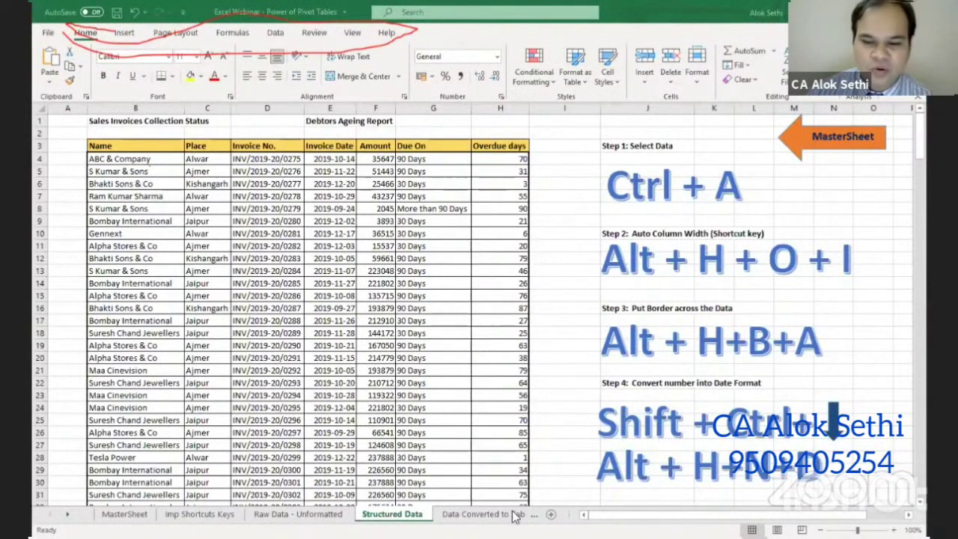
Glance at the Data Converted to Table sheet, then go to the Structured Data sheet
key(ctrl+Page_Down)
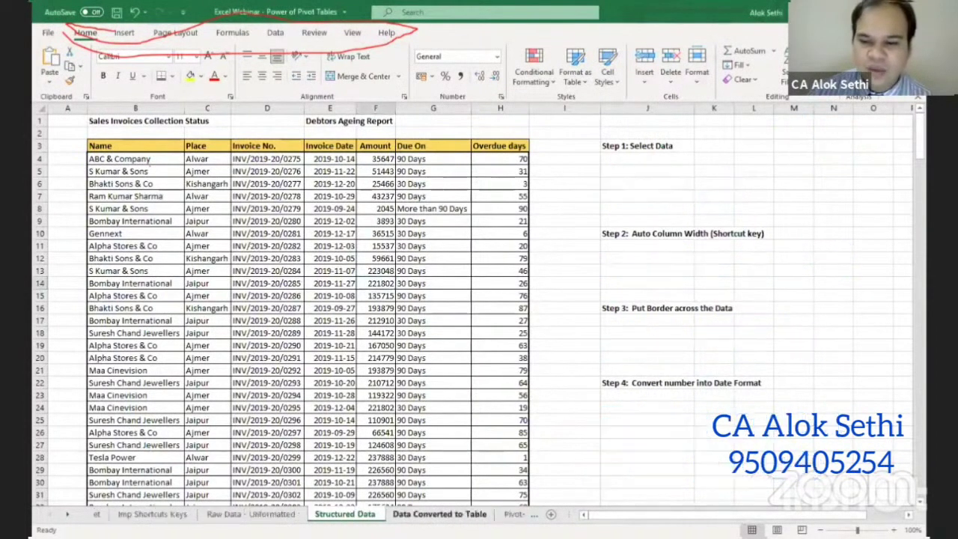
click(400, 387)
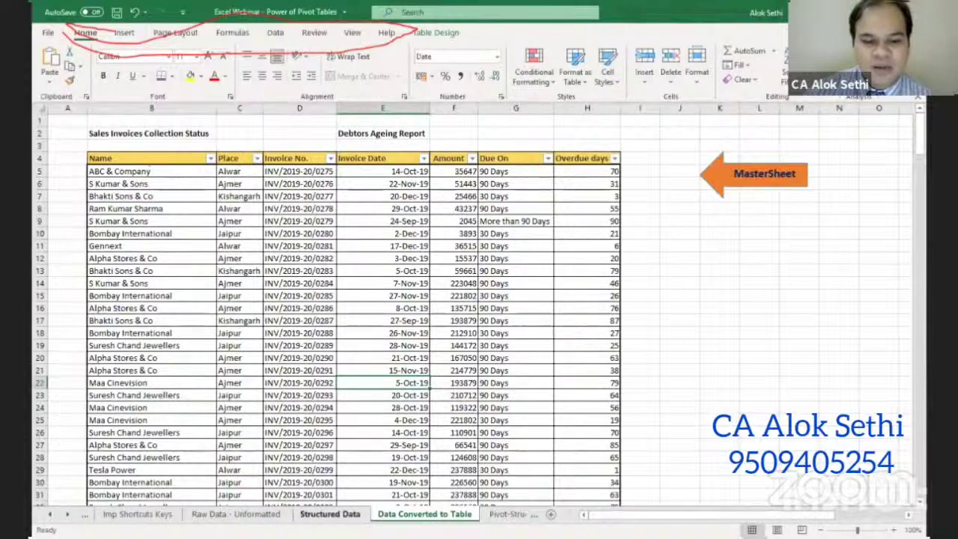
click(329, 514)
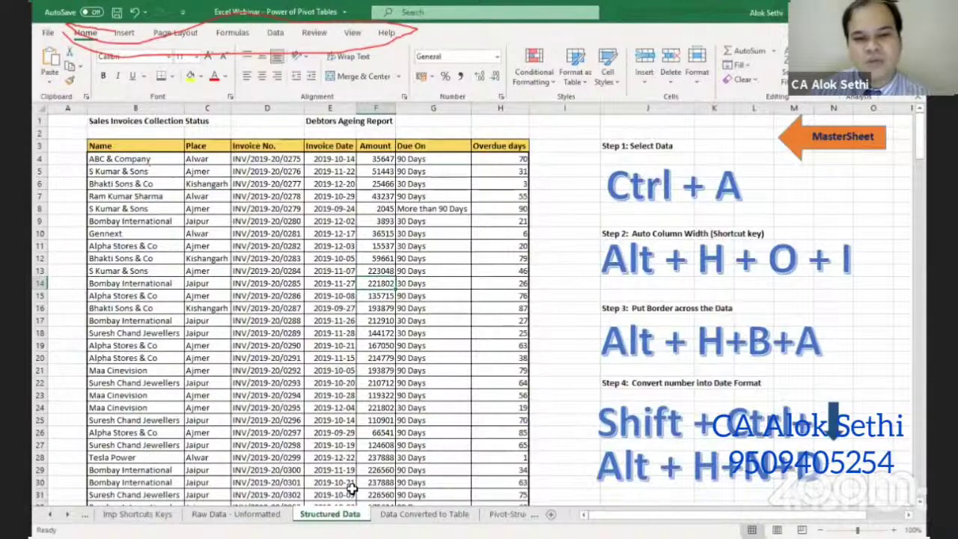
click(126, 34)
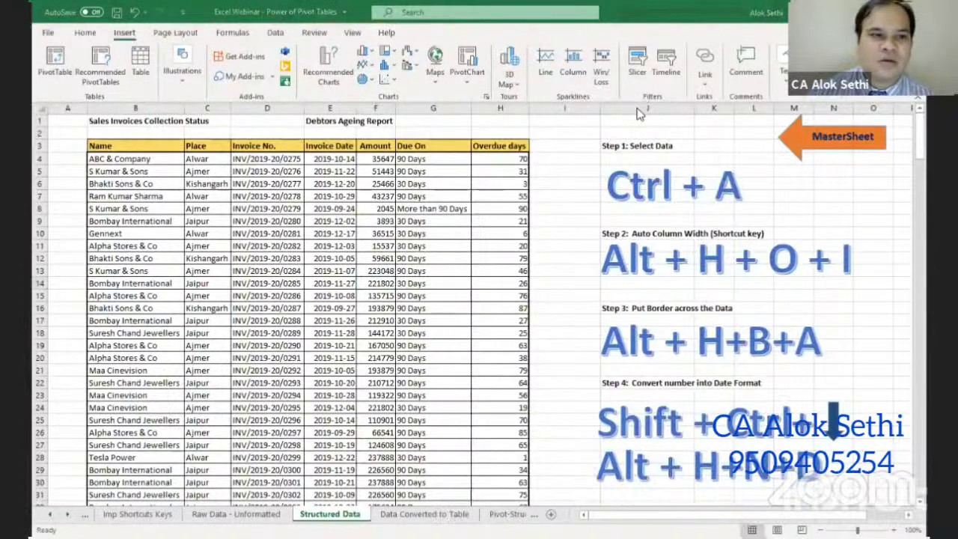
click(139, 66)
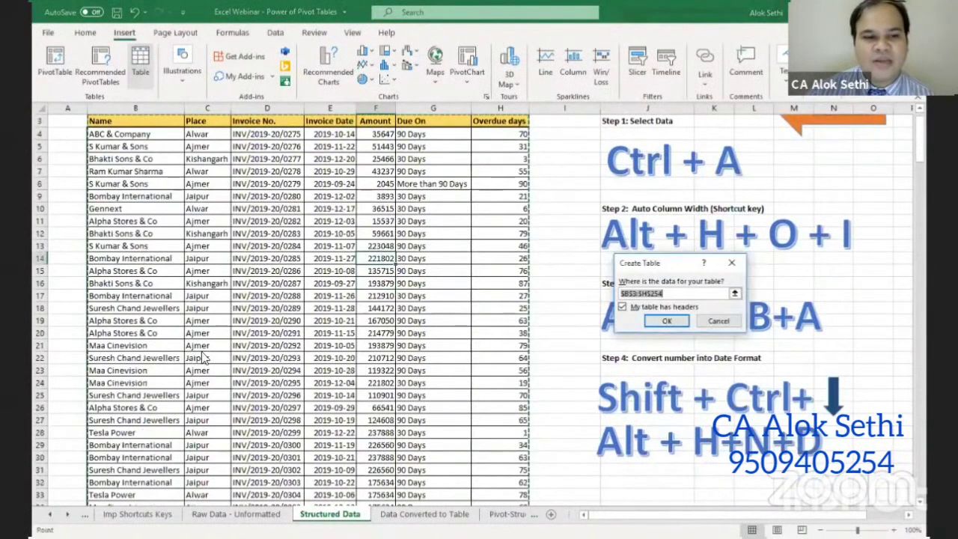
scroll(142, 308, up, 1)
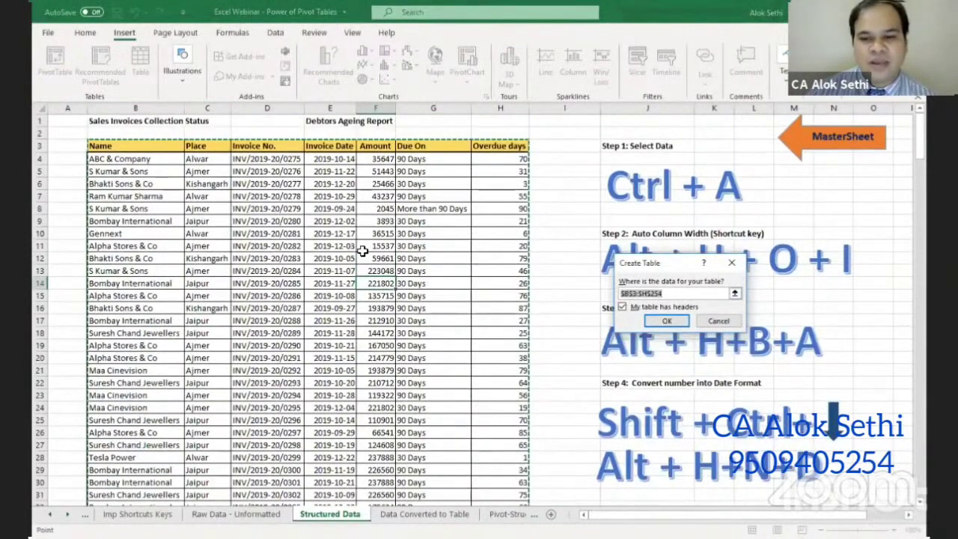
key(Return)
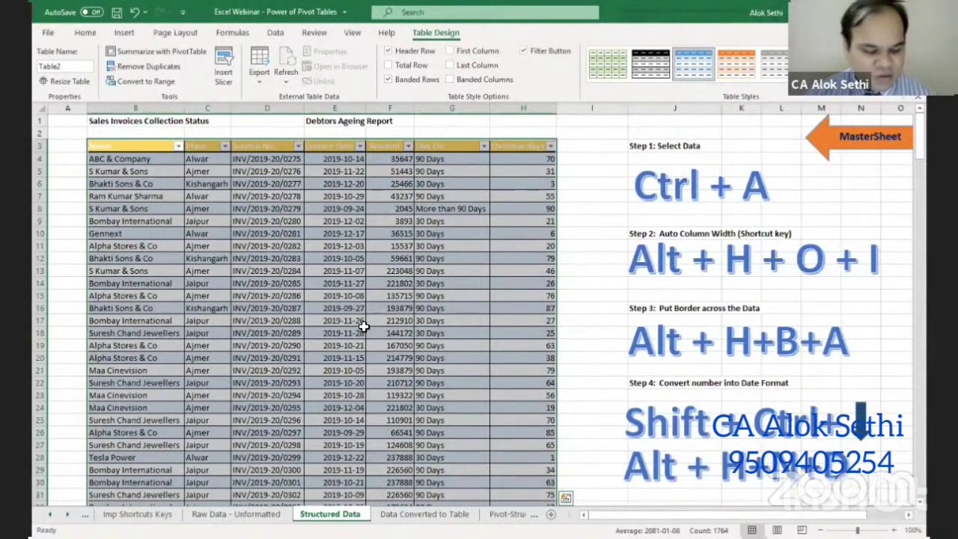
key(alt+h)
key(o)
key(i)
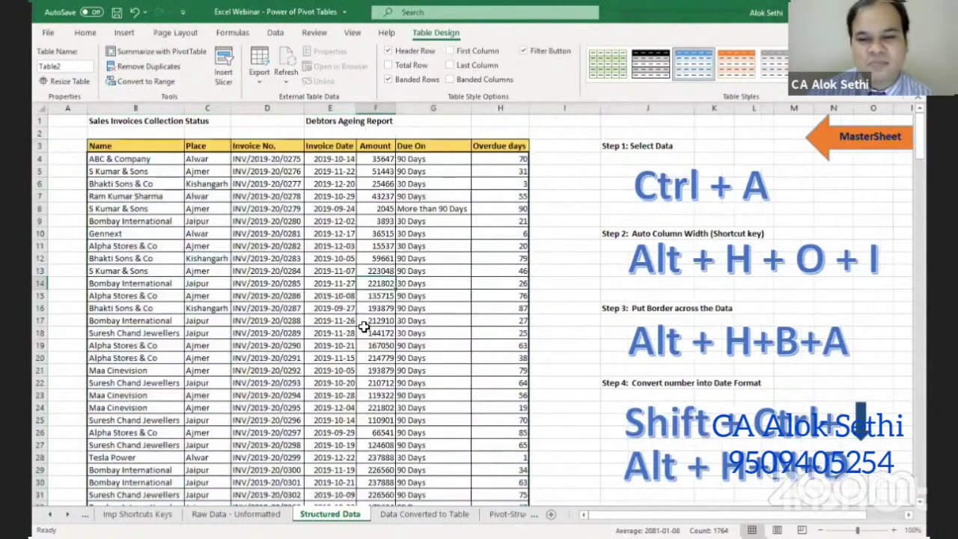
key(alt+h)
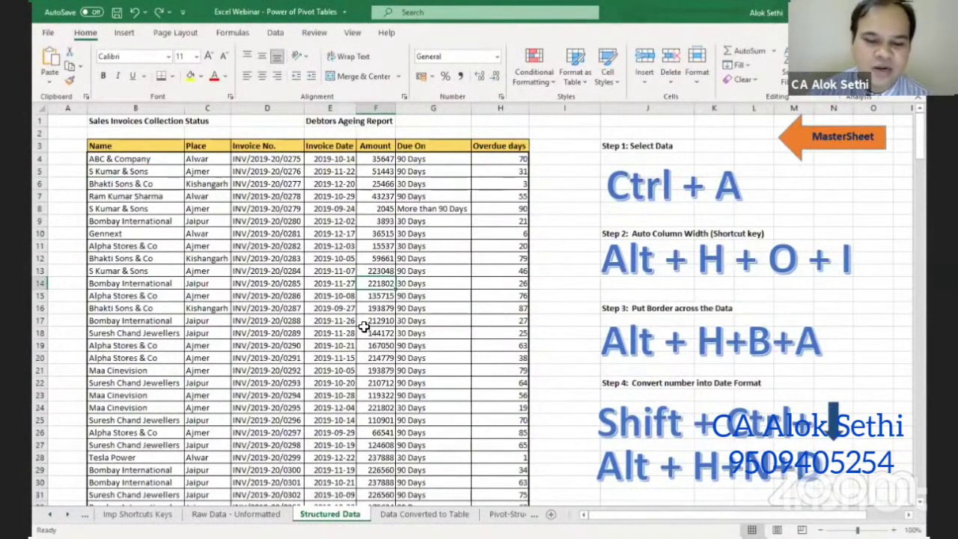
Convert the invoice data B3:H254 into a table with headers using Ctrl+T
click(404, 515)
click(330, 515)
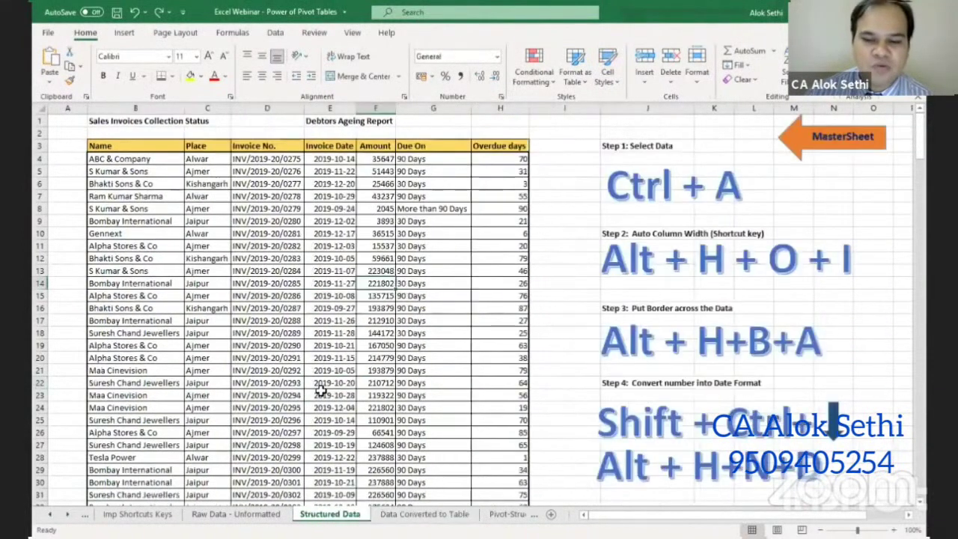
click(322, 394)
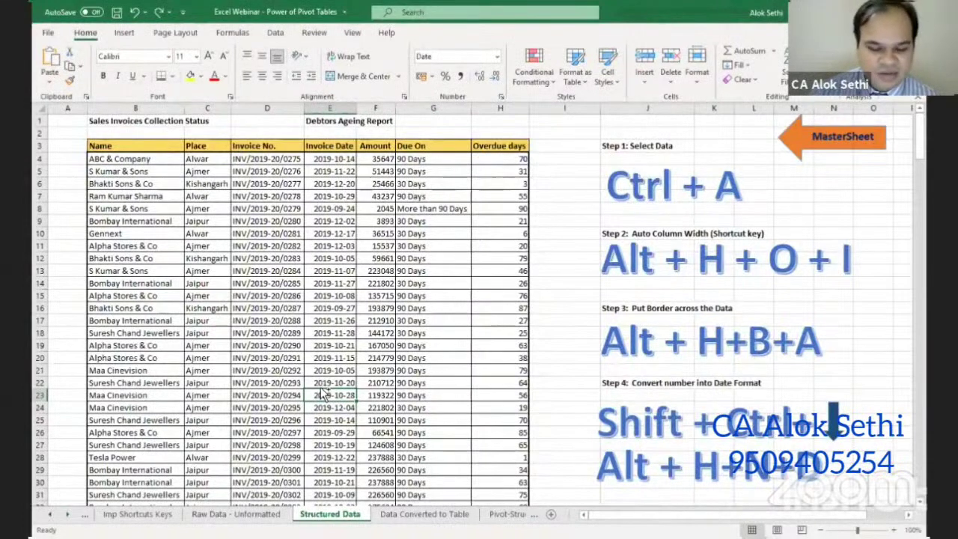
key(ctrl+t)
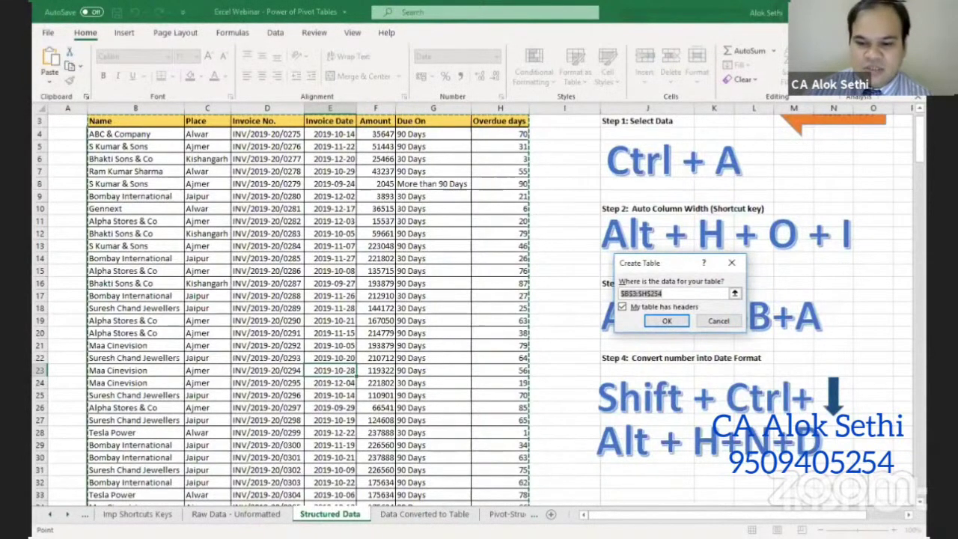
key(Return)
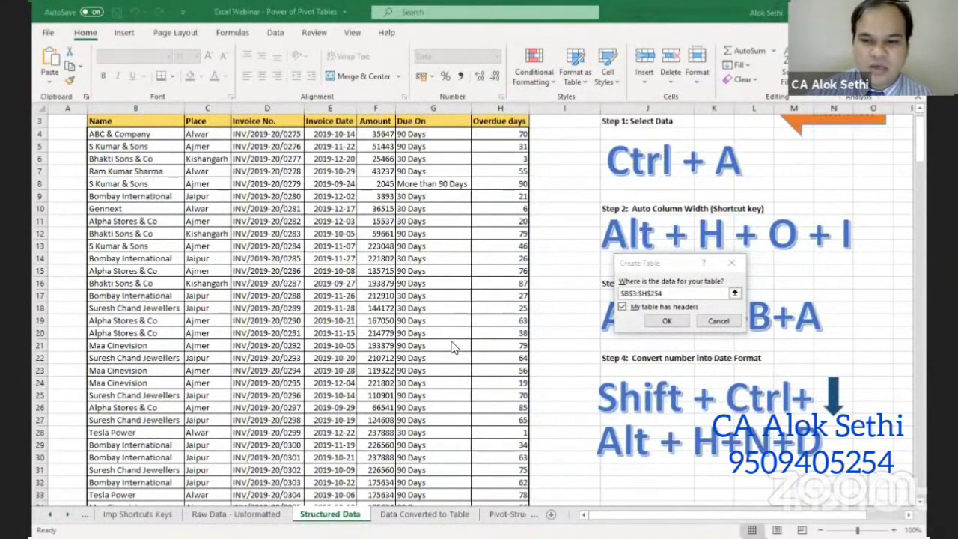
key(ctrl+t)
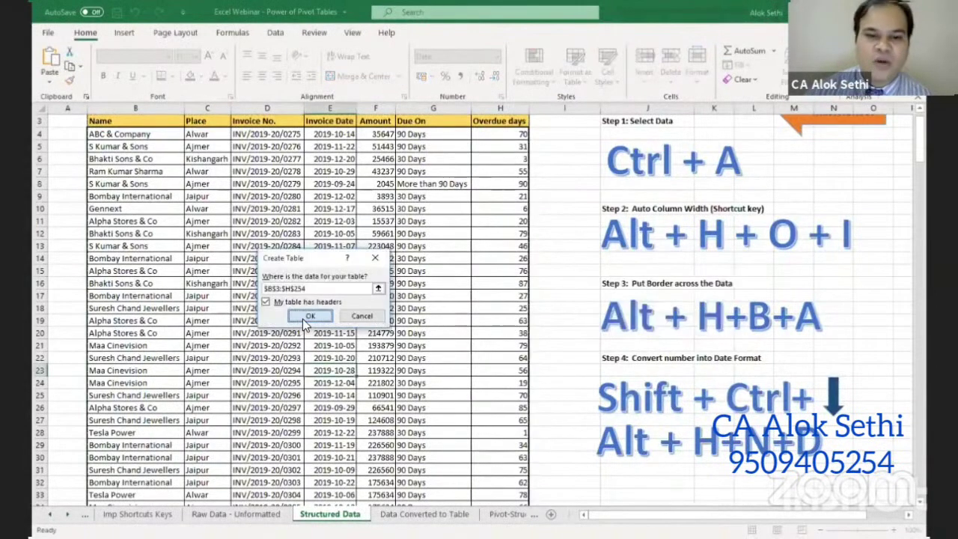
click(308, 315)
scroll(320, 343, up, 1)
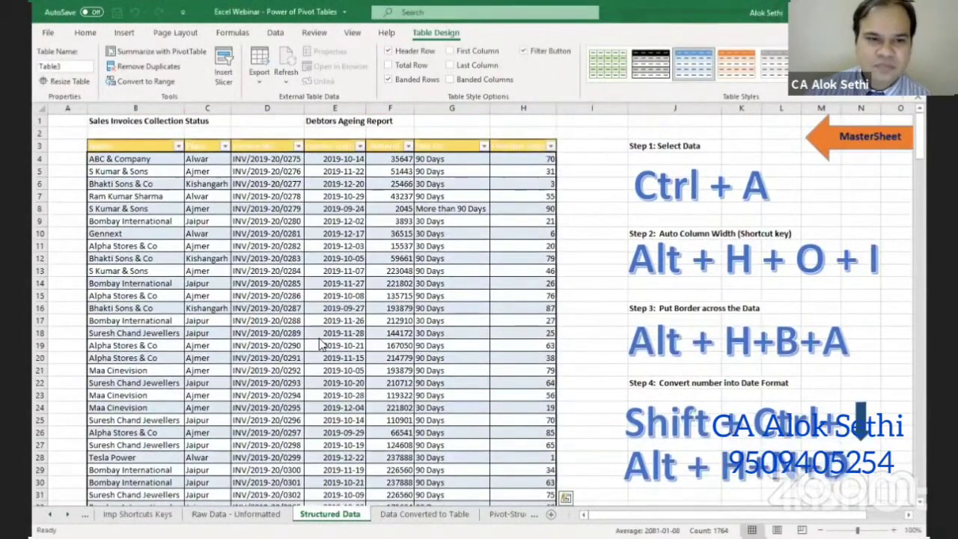
scroll(320, 345, down, 7)
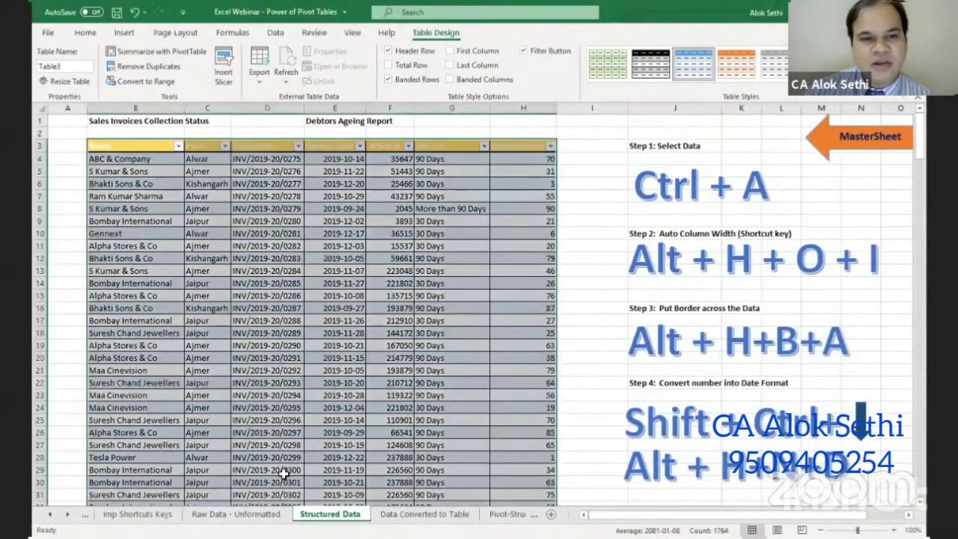
click(326, 343)
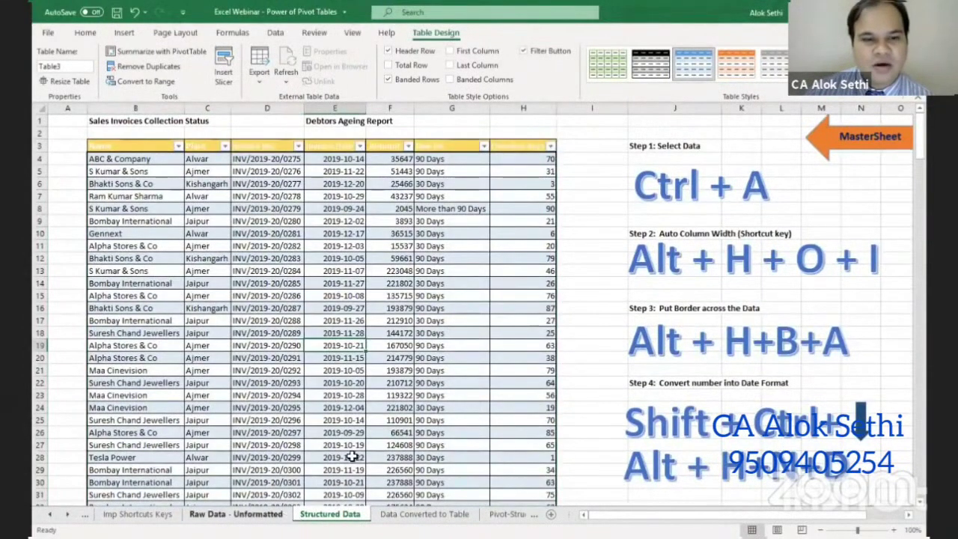
key(ctrl+Page_Up)
key(ctrl+Page_Down)
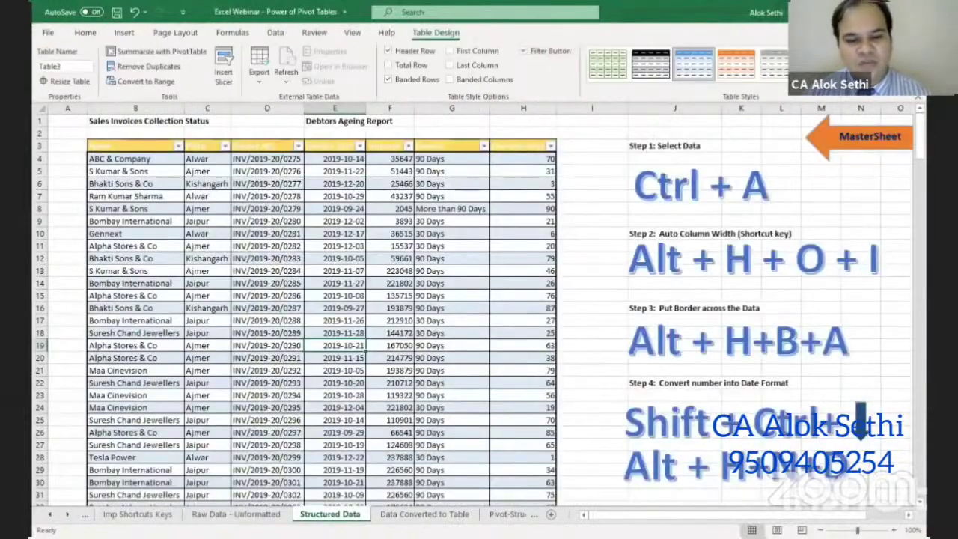
key(ctrl+a)
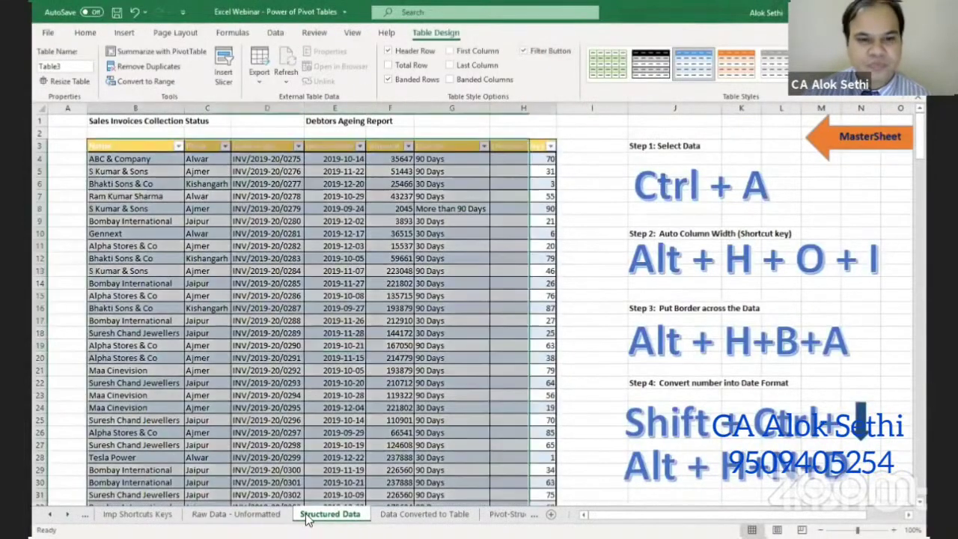
click(293, 336)
key(alt+h)
key(o)
key(i)
scroll(291, 345, down, 7)
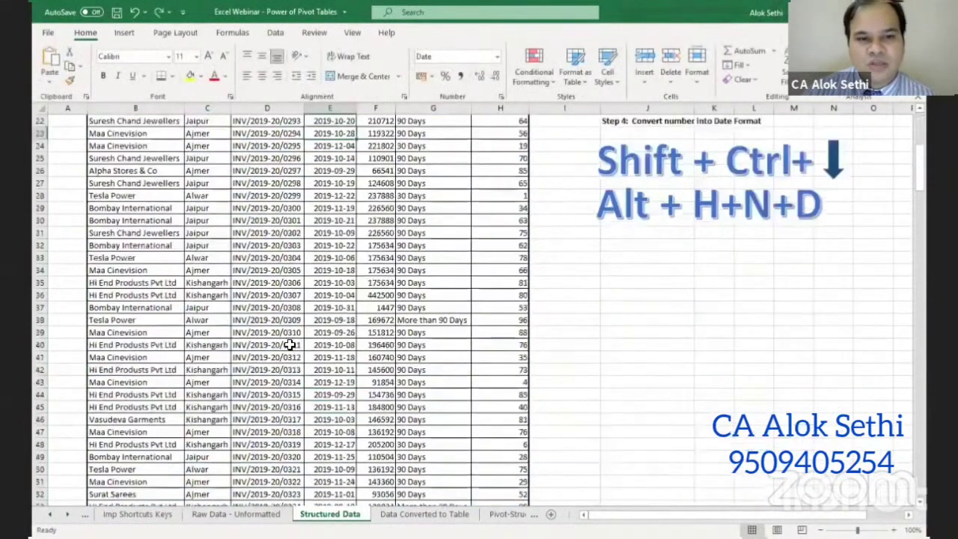
scroll(291, 344, down, 15)
scroll(290, 344, down, 13)
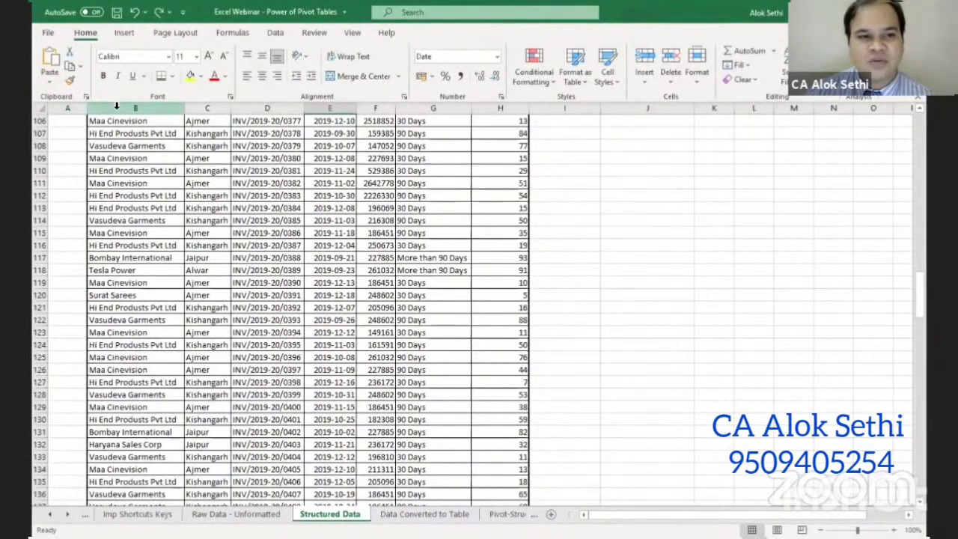
scroll(328, 490, up, 9)
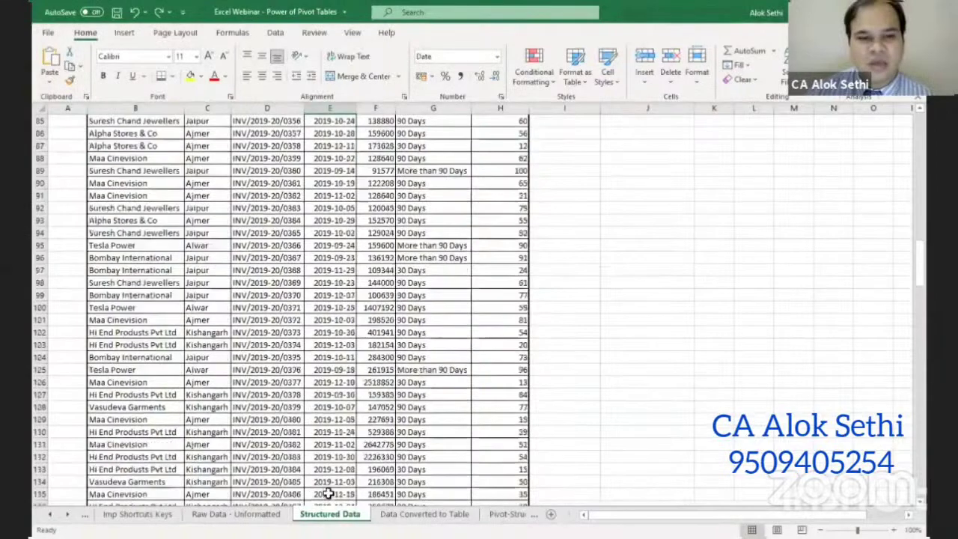
scroll(327, 490, up, 9)
scroll(328, 491, up, 10)
scroll(357, 362, up, 7)
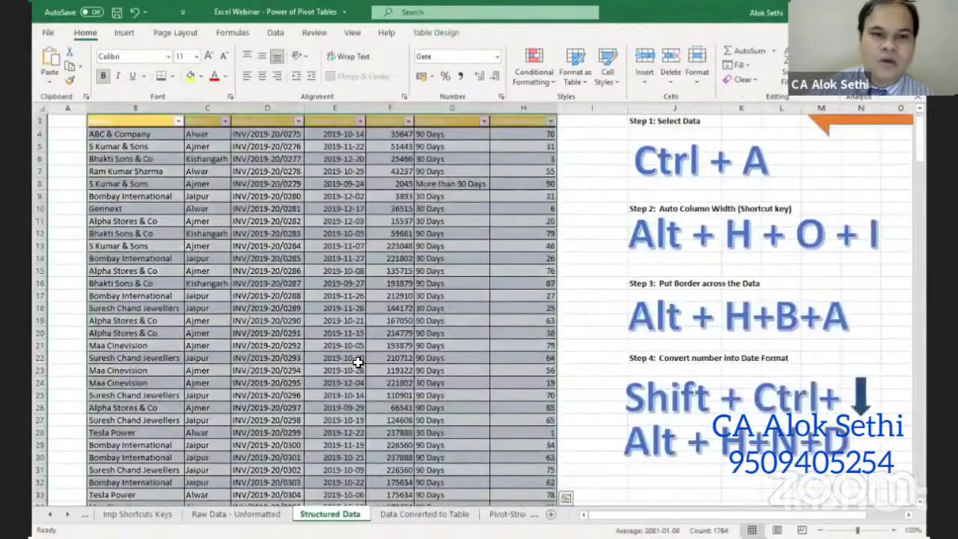
scroll(358, 362, down, 6)
scroll(408, 346, down, 6)
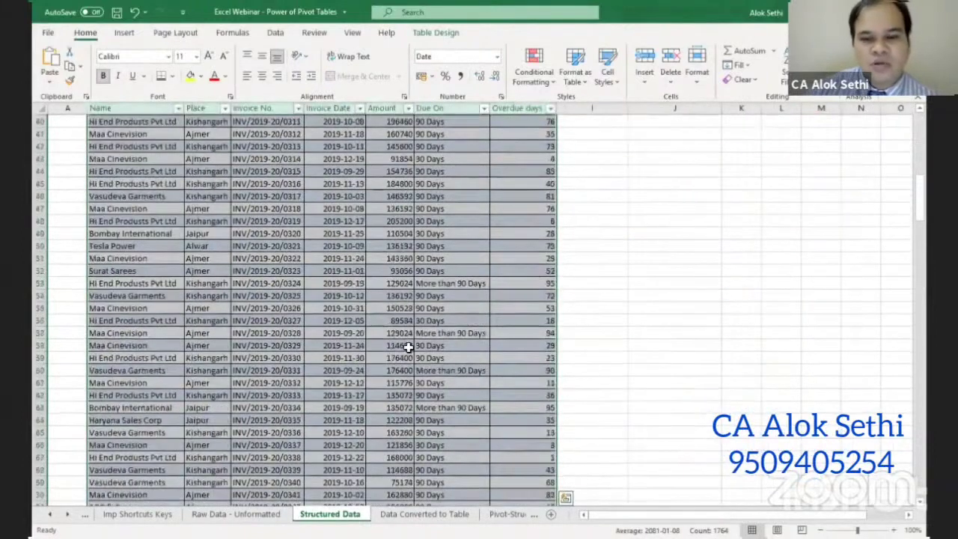
scroll(408, 346, down, 5)
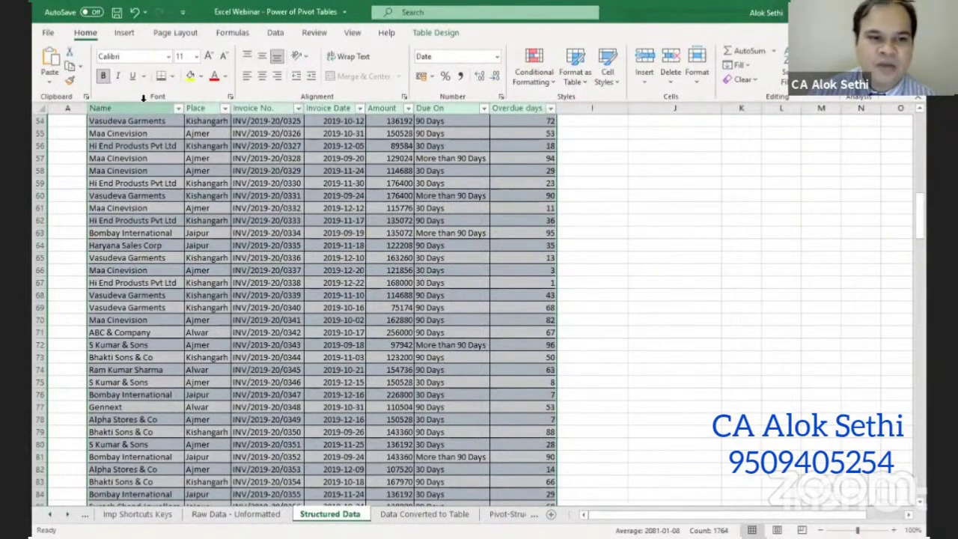
scroll(155, 207, down, 4)
scroll(155, 208, down, 6)
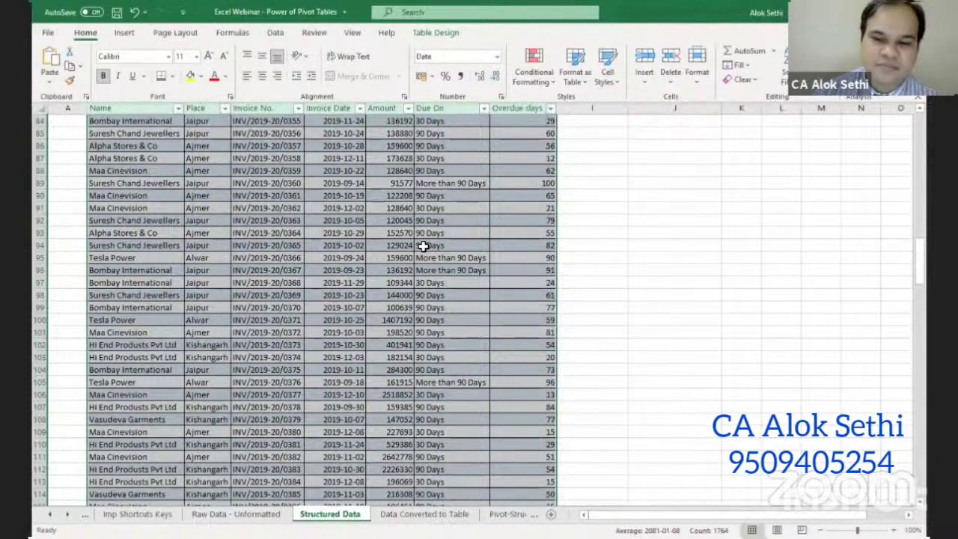
scroll(312, 242, down, 2)
scroll(312, 242, down, 3)
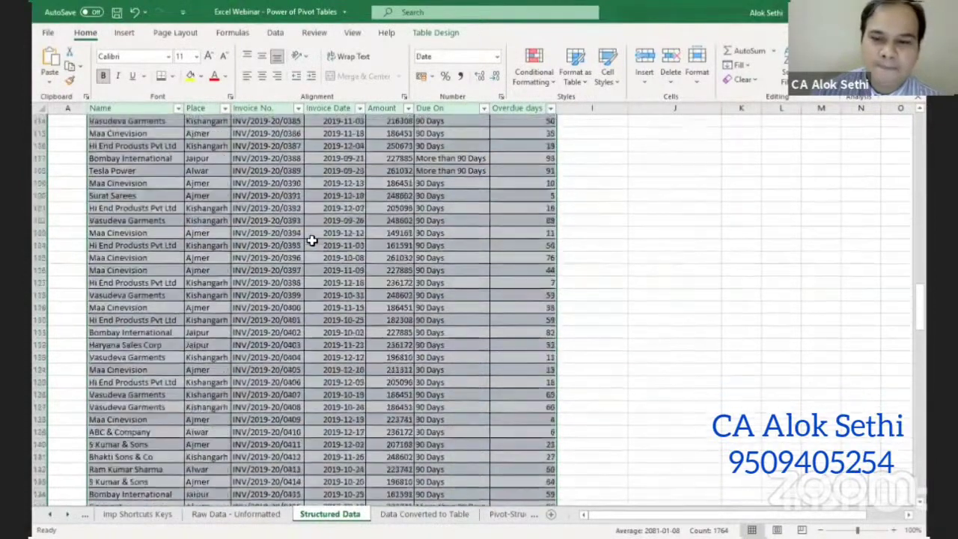
scroll(312, 257, down, 2)
scroll(312, 257, up, 15)
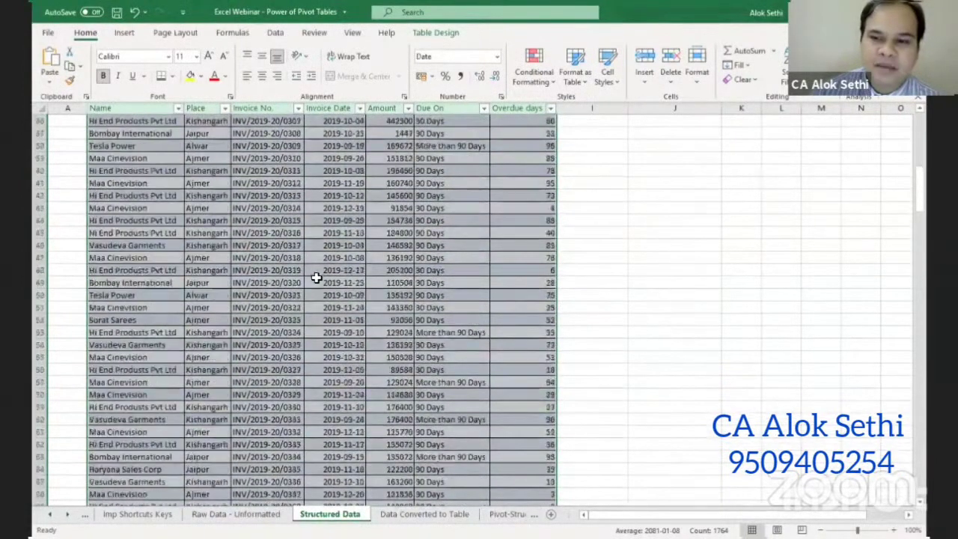
scroll(317, 274, up, 15)
scroll(317, 275, up, 3)
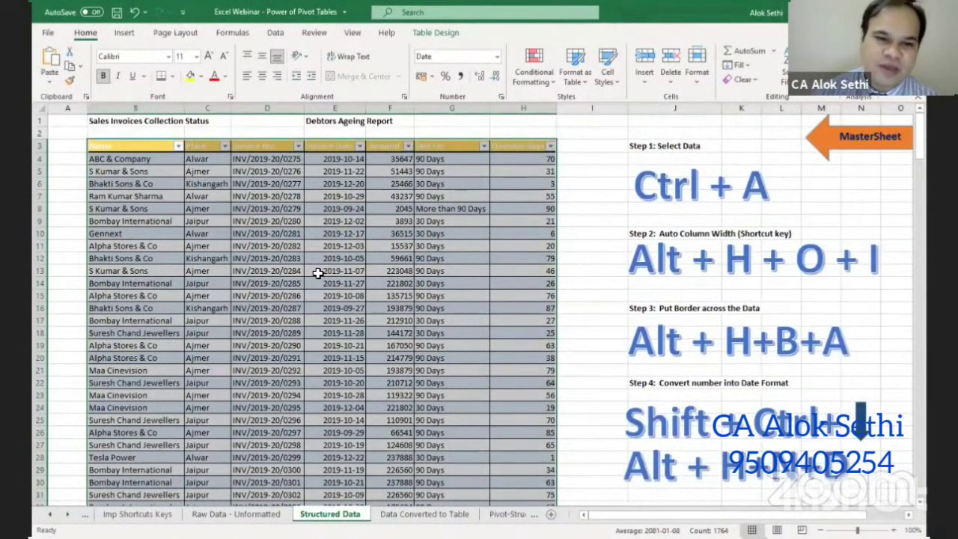
click(276, 32)
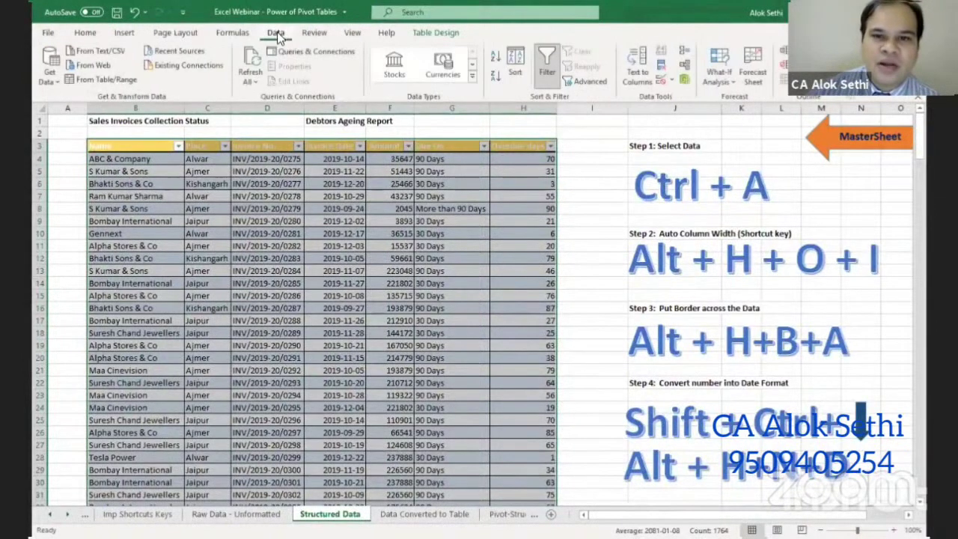
click(354, 33)
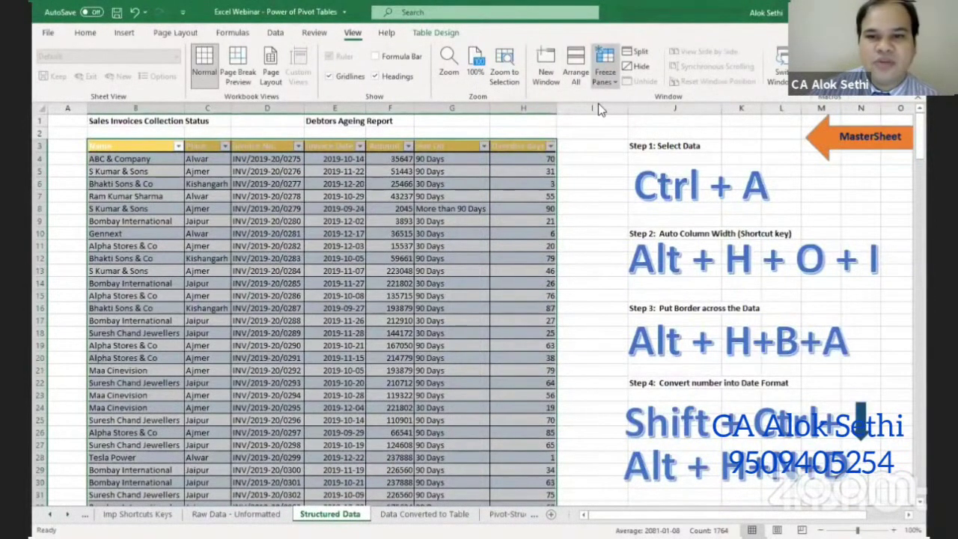
scroll(388, 197, down, 4)
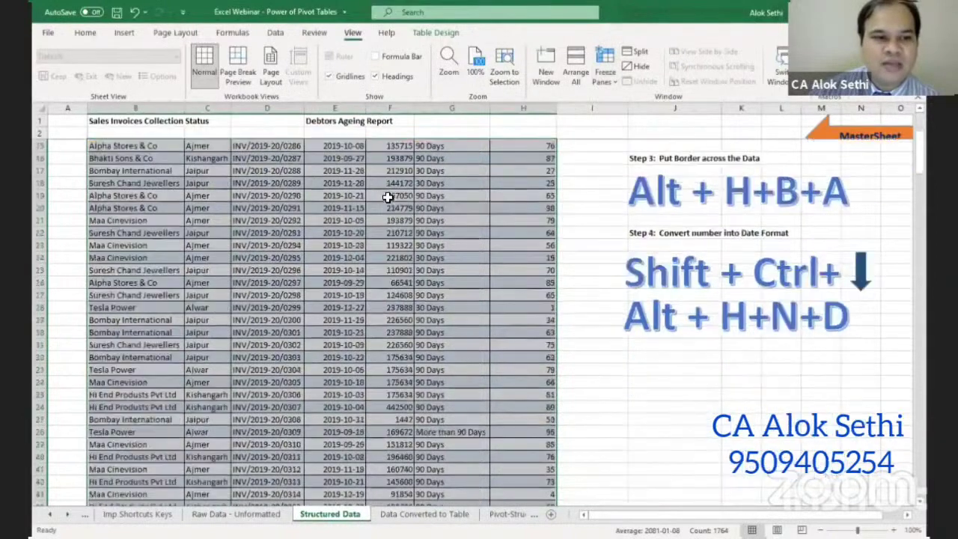
scroll(387, 197, down, 6)
scroll(391, 250, up, 4)
scroll(390, 250, up, 8)
scroll(390, 251, up, 1)
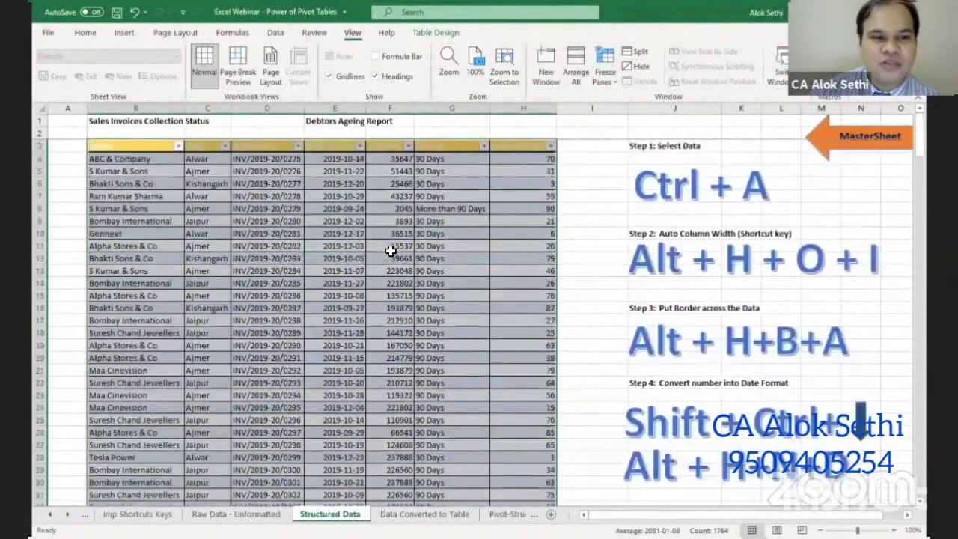
scroll(391, 251, down, 5)
scroll(391, 250, up, 5)
click(60, 159)
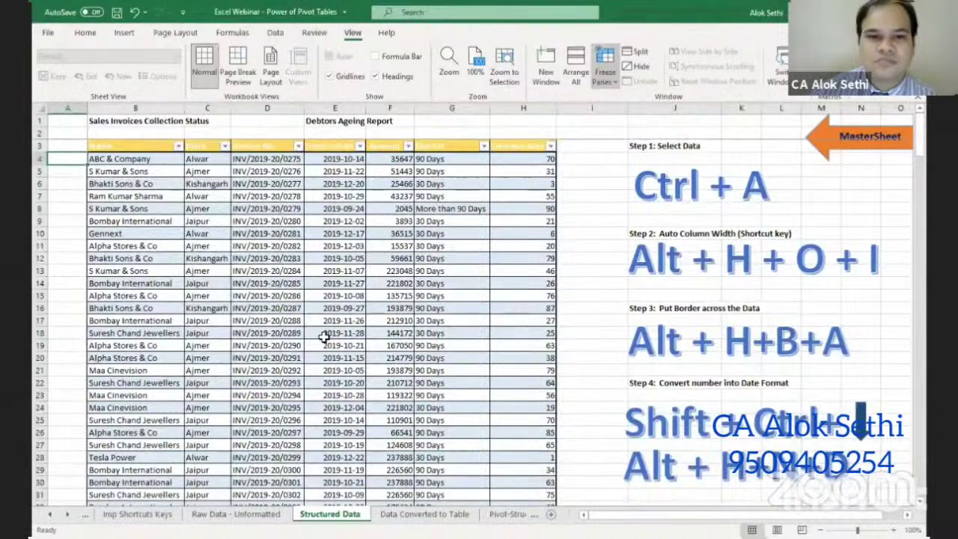
scroll(324, 333, down, 20)
scroll(323, 334, down, 12)
scroll(323, 334, up, 10)
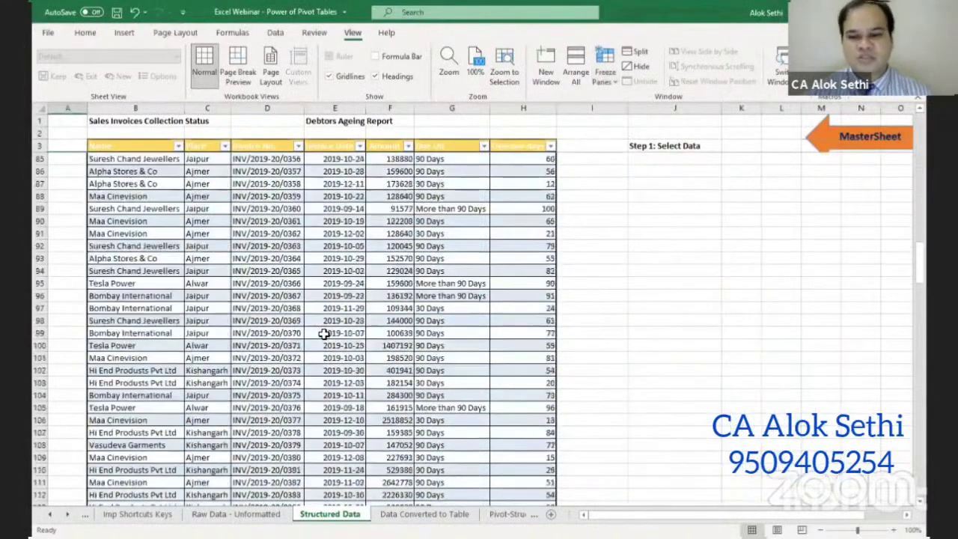
scroll(324, 334, up, 8)
scroll(325, 333, up, 7)
scroll(328, 332, up, 7)
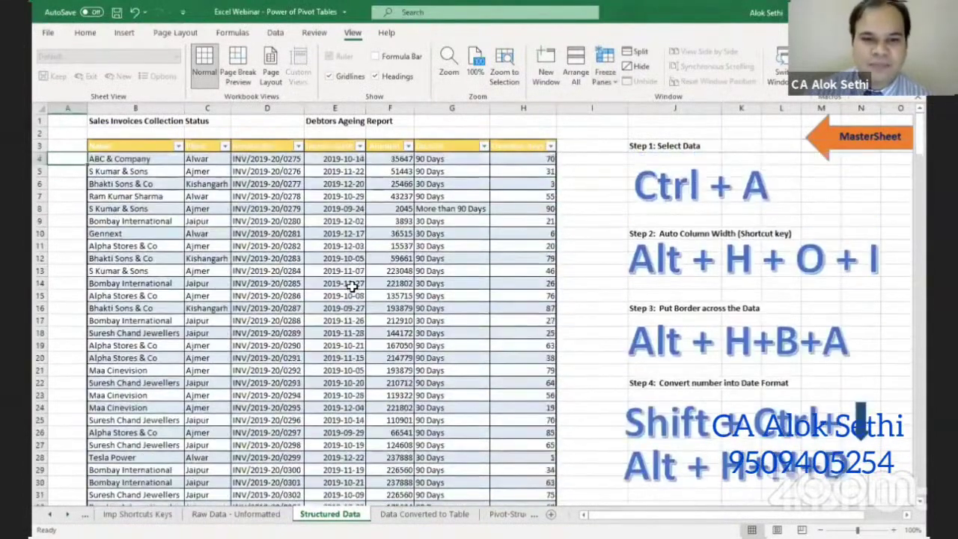
click(333, 284)
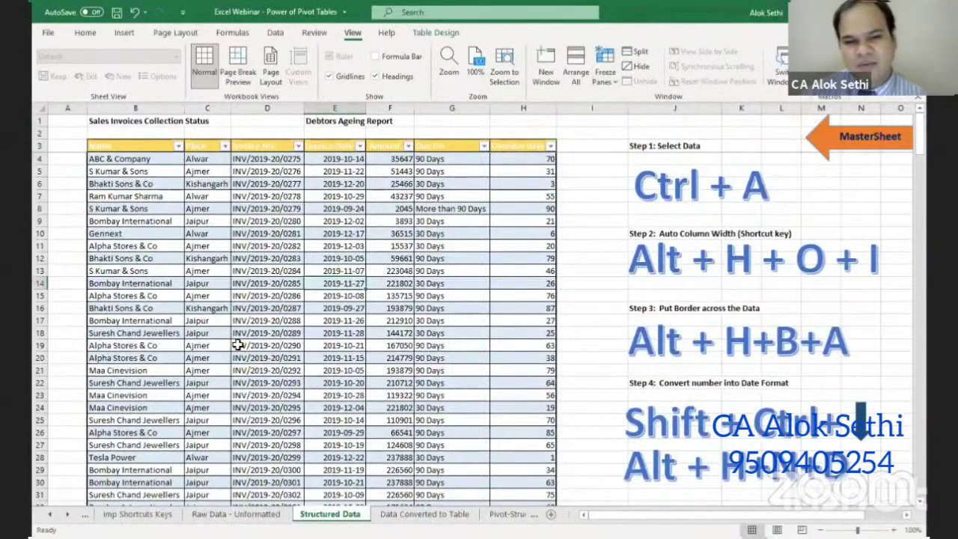
scroll(328, 391, down, 12)
scroll(328, 391, down, 15)
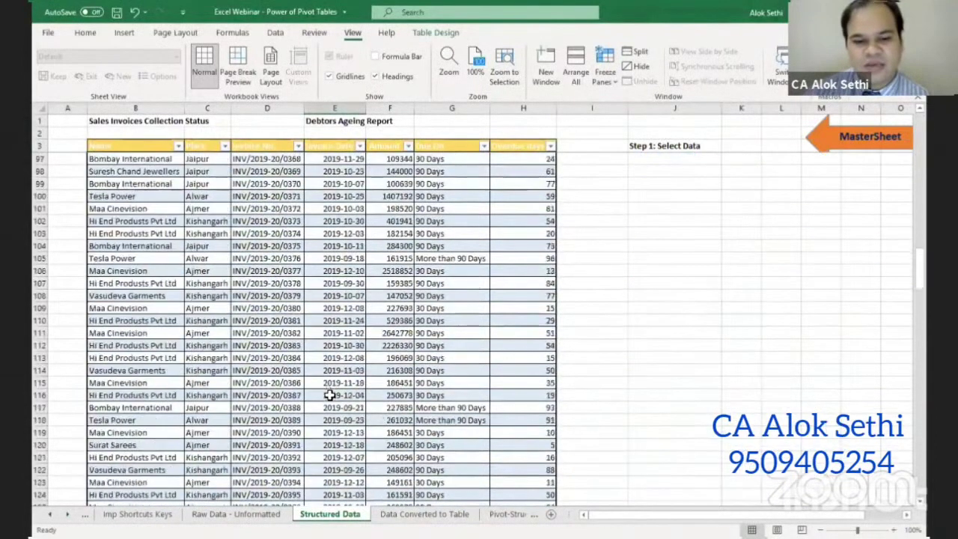
scroll(329, 396, down, 8)
scroll(329, 397, down, 6)
scroll(328, 400, down, 7)
scroll(328, 404, down, 9)
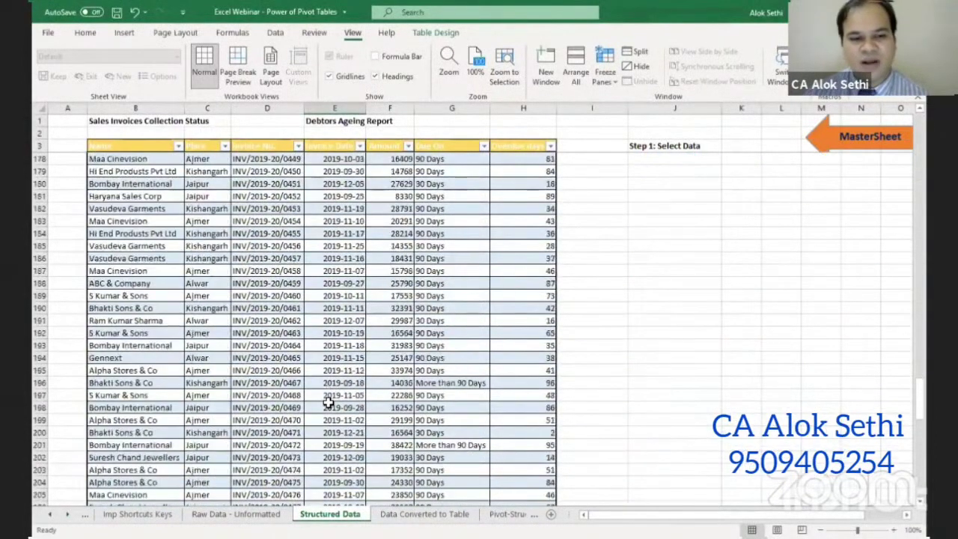
scroll(327, 395, down, 5)
scroll(328, 391, down, 6)
scroll(328, 390, down, 5)
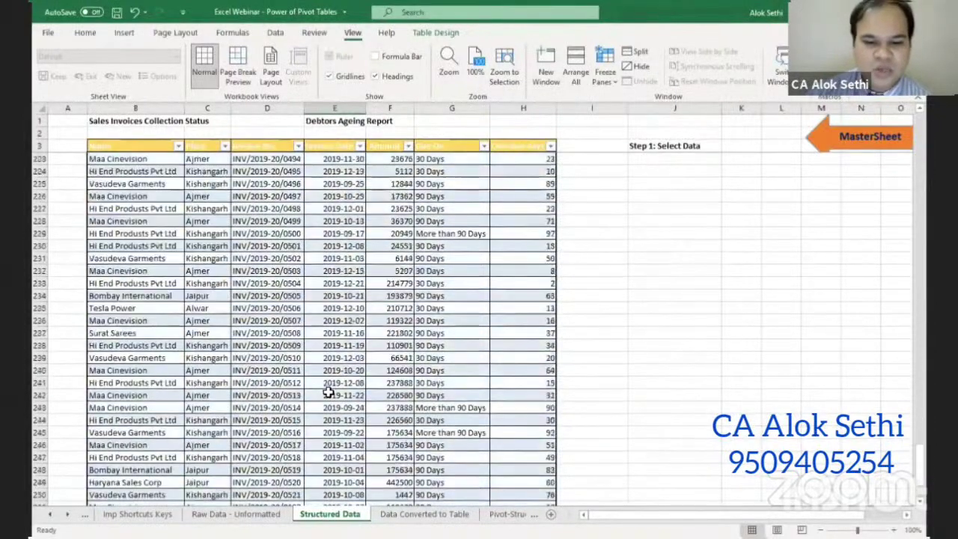
scroll(387, 389, down, 10)
scroll(397, 381, up, 8)
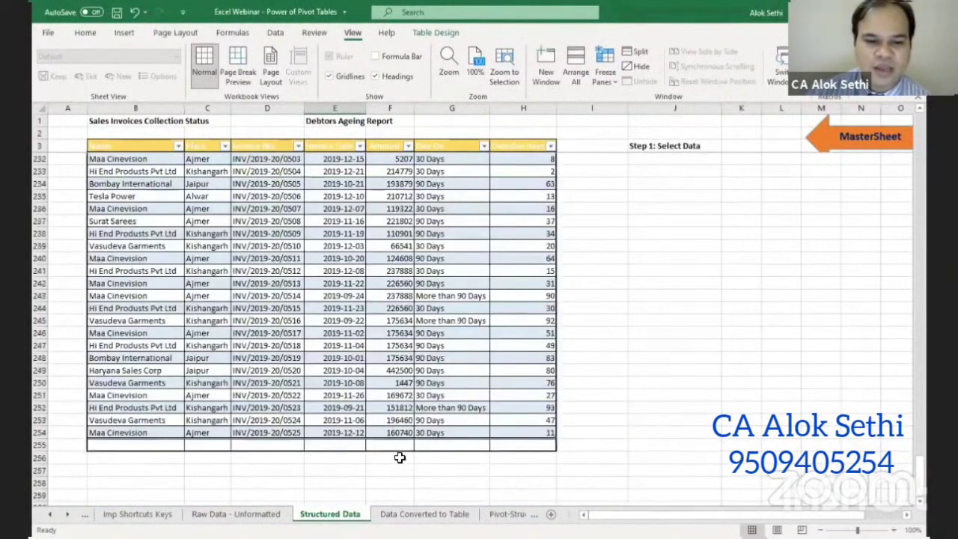
Add a total row beneath the table showing the Amount sum 38788834 in F255
click(399, 445)
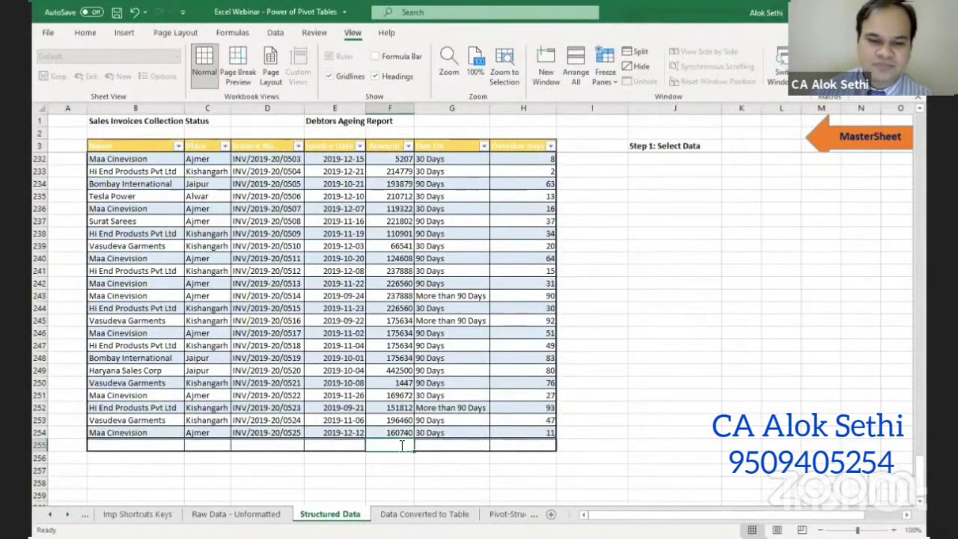
key(alt+equal)
key(Return)
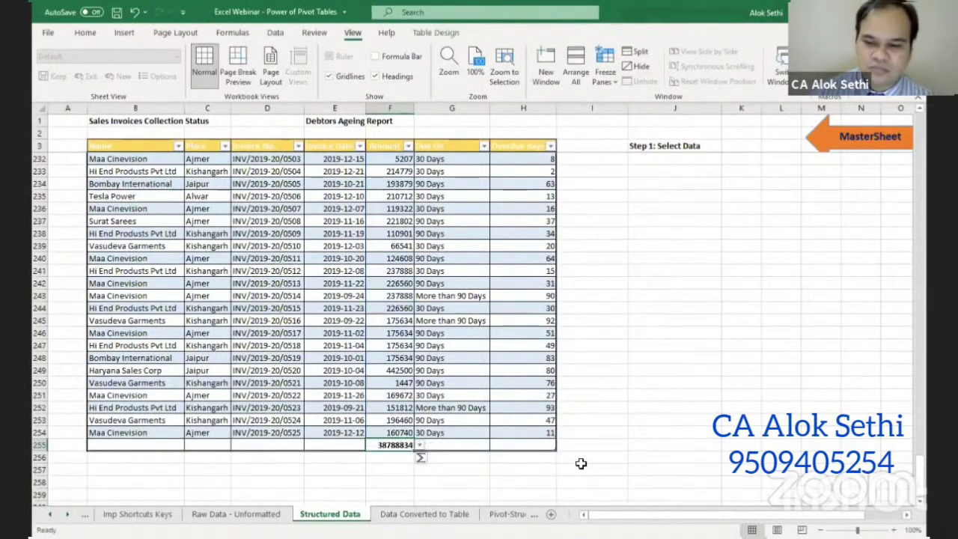
click(640, 478)
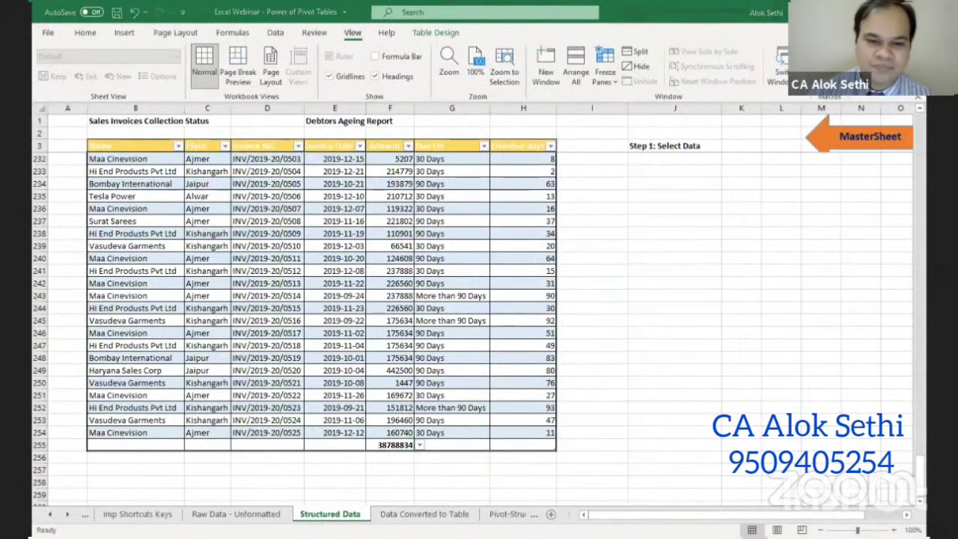
scroll(509, 464, up, 3)
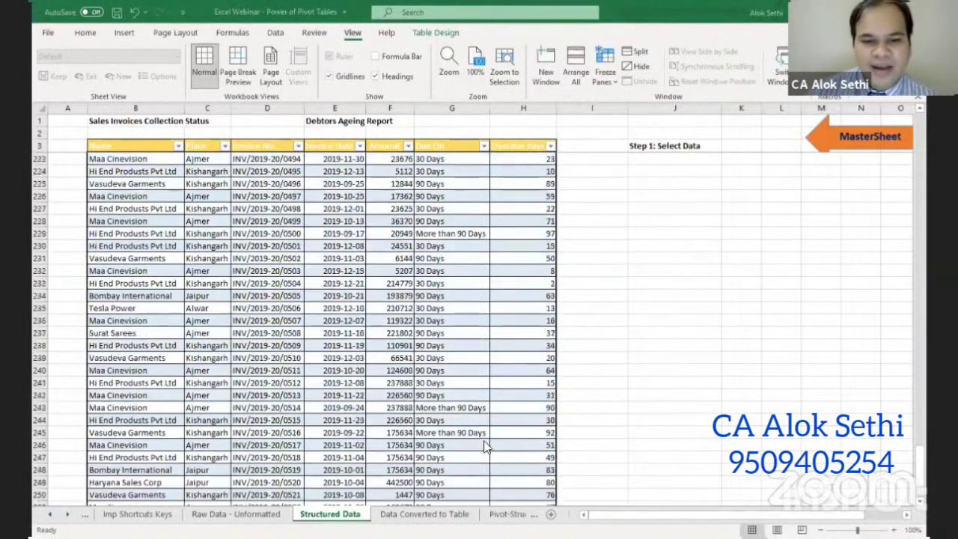
scroll(464, 427, down, 2)
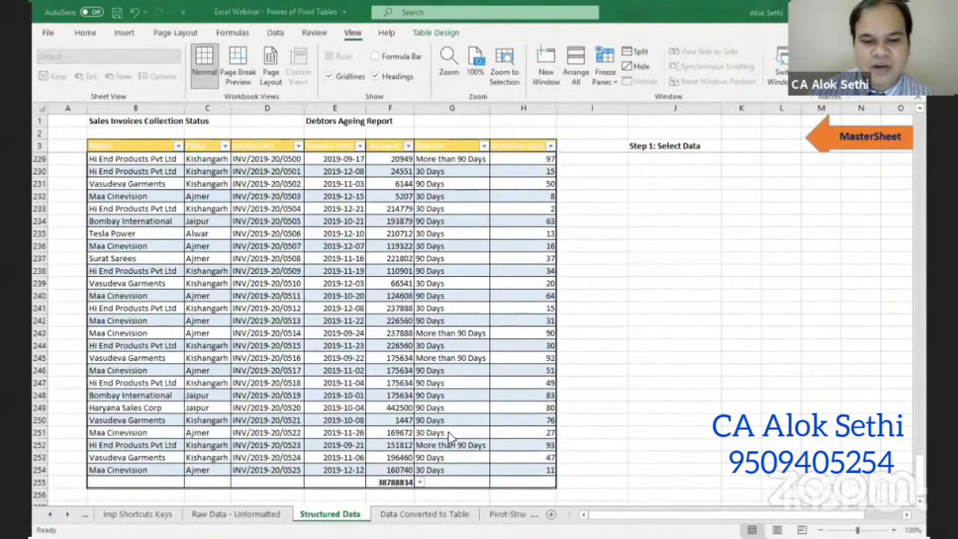
On the Raw Data - Unformatted sheet, fill the last record into row 255, then undo it
click(243, 515)
scroll(322, 442, down, 7)
scroll(322, 442, down, 7)
scroll(323, 448, down, 6)
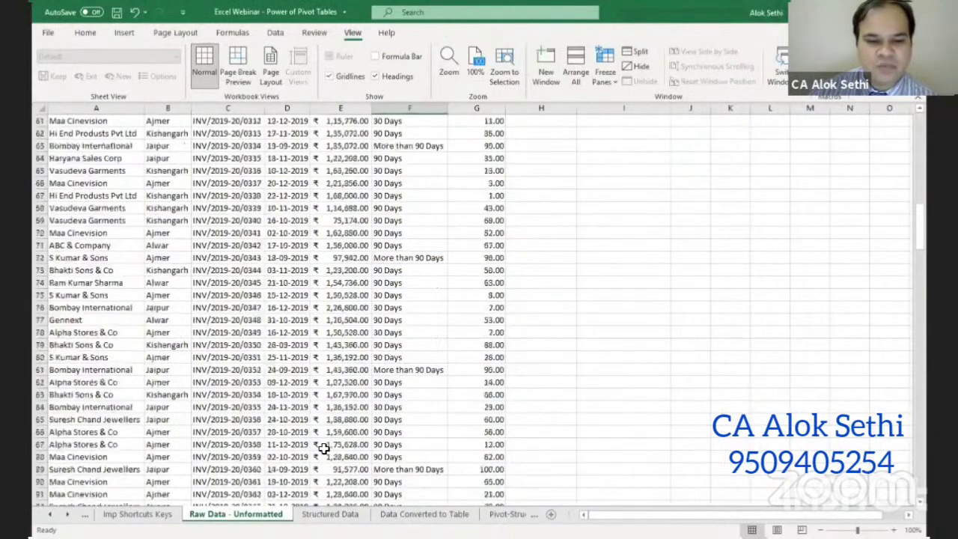
scroll(322, 448, down, 7)
scroll(322, 447, down, 7)
scroll(322, 447, down, 7)
scroll(322, 447, down, 6)
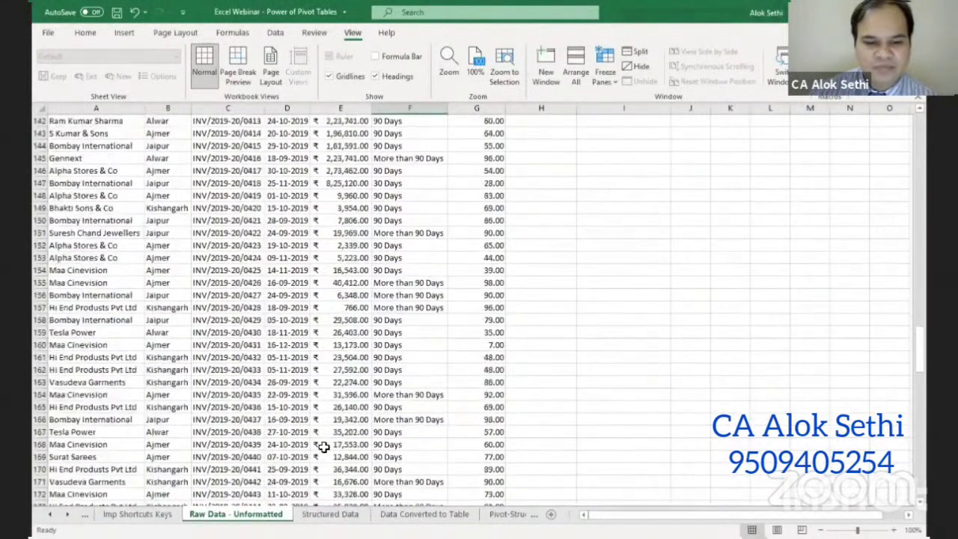
scroll(322, 447, down, 10)
scroll(322, 447, down, 10)
scroll(322, 464, down, 10)
scroll(106, 347, down, 1)
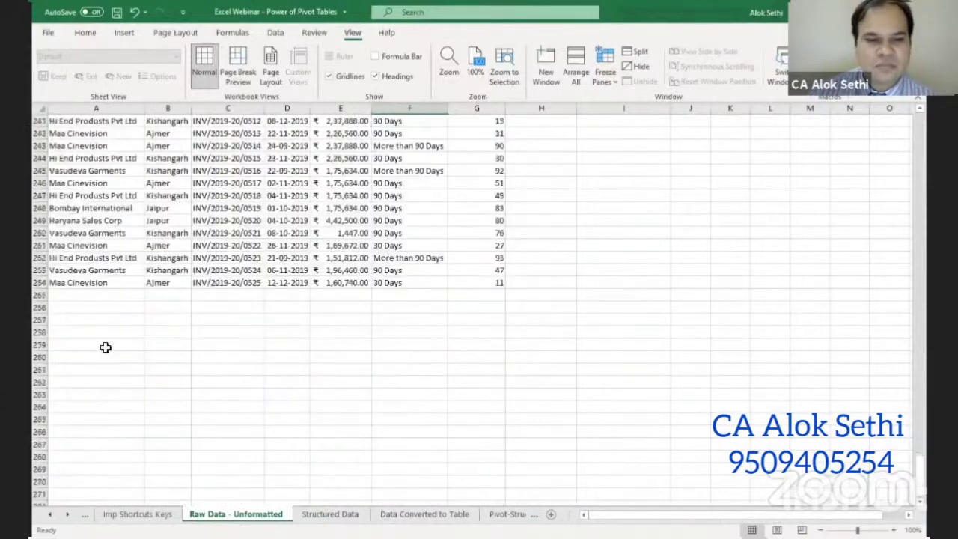
drag(65, 283, 507, 286)
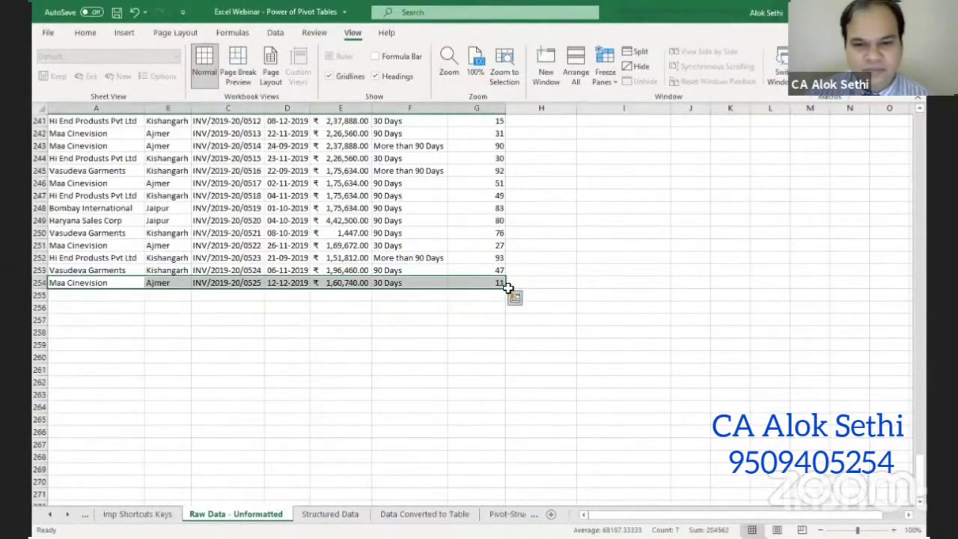
drag(506, 296, 480, 320)
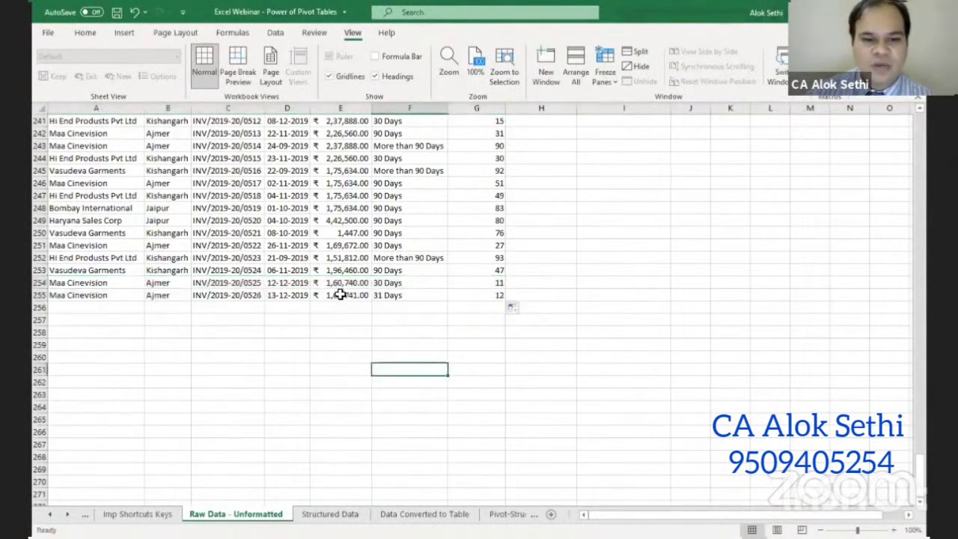
click(344, 311)
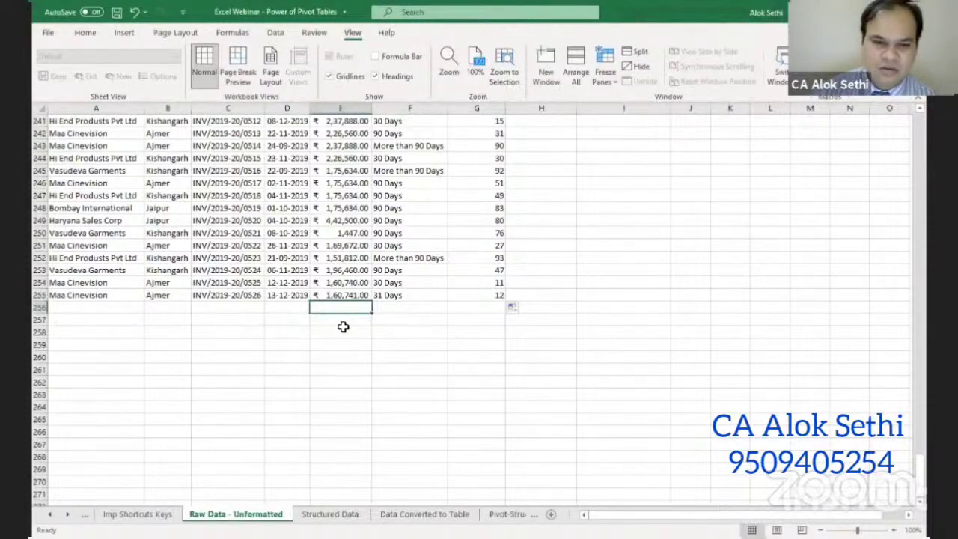
key(Up)
key(ctrl+z)
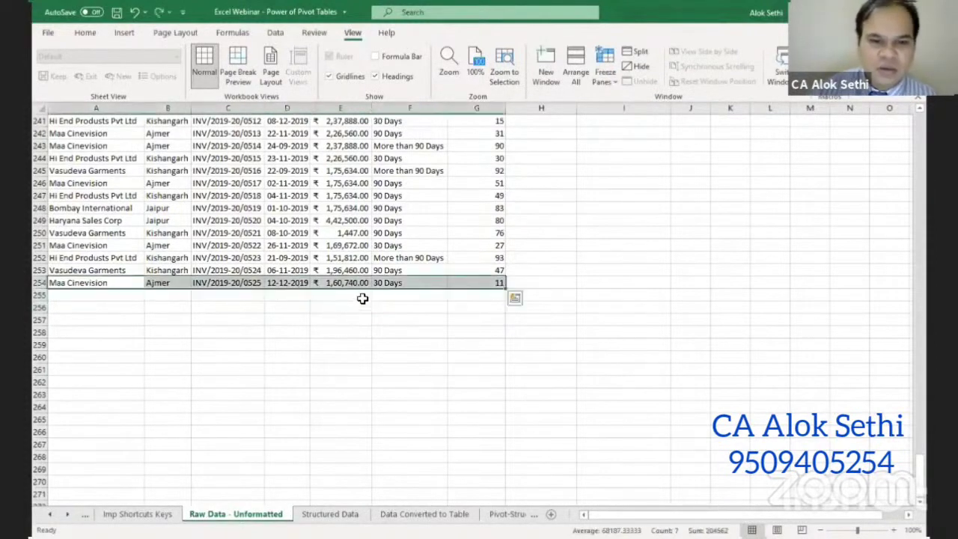
Insert a SUM of the Amount column in E256, totalling ₹ 3,86,88,834.00
click(351, 308)
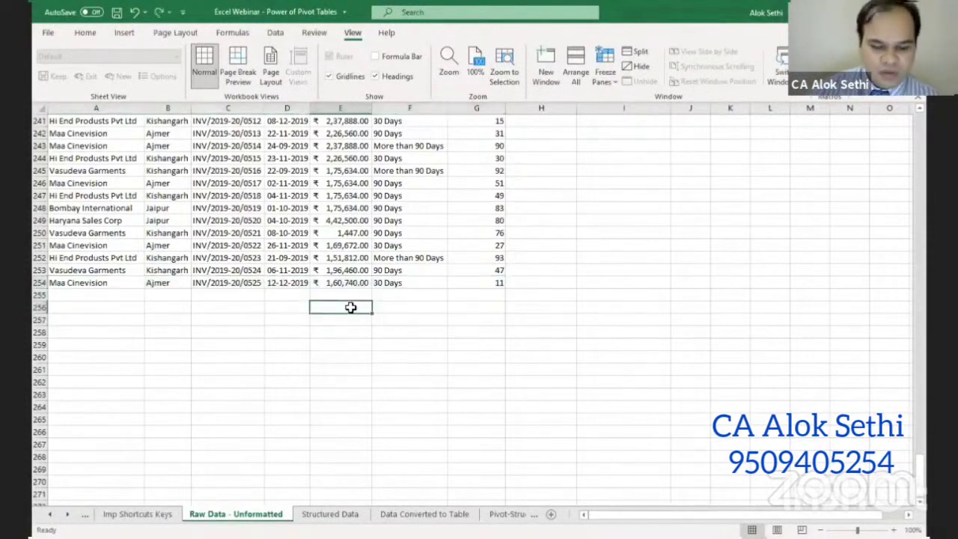
text(=)
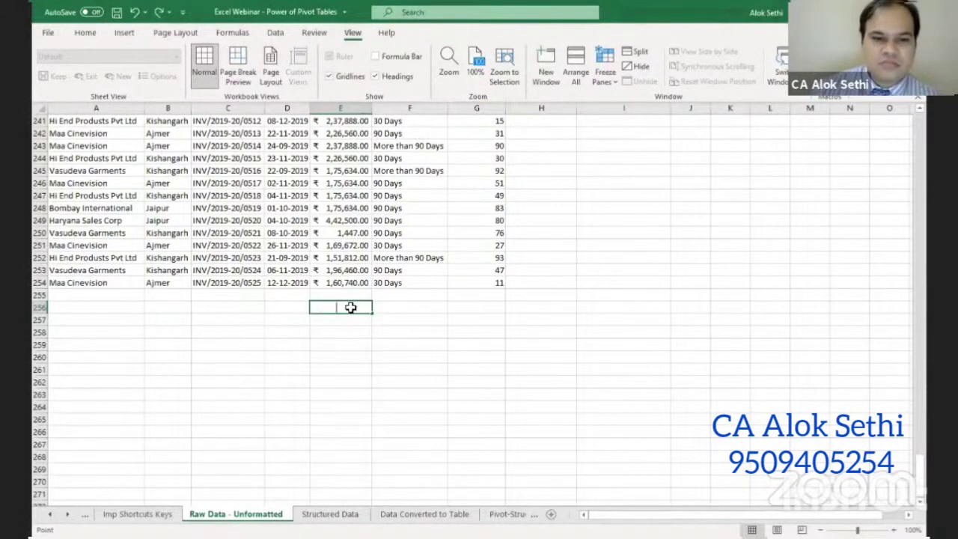
key(Return)
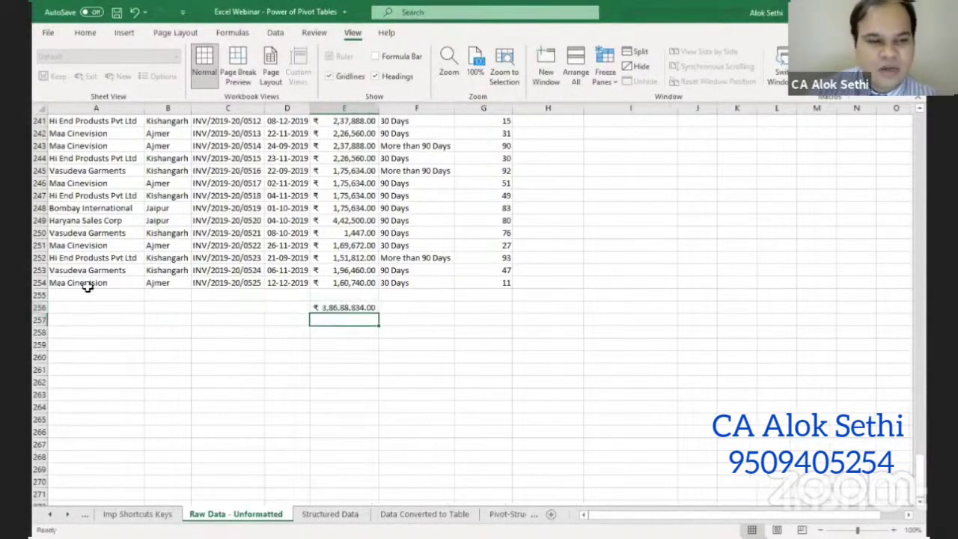
Edit the E256 total formula to =SUM(E4:E254)
drag(87, 289, 462, 285)
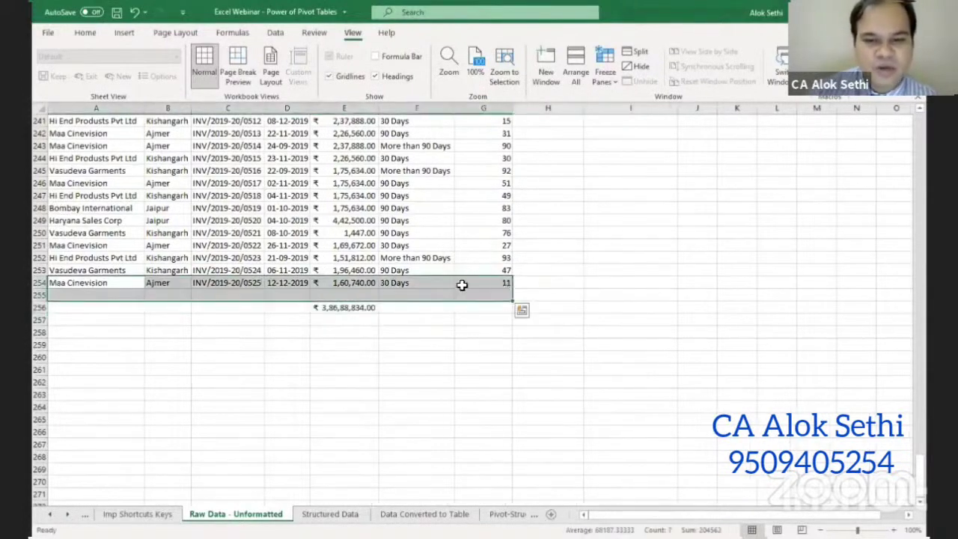
drag(67, 283, 498, 280)
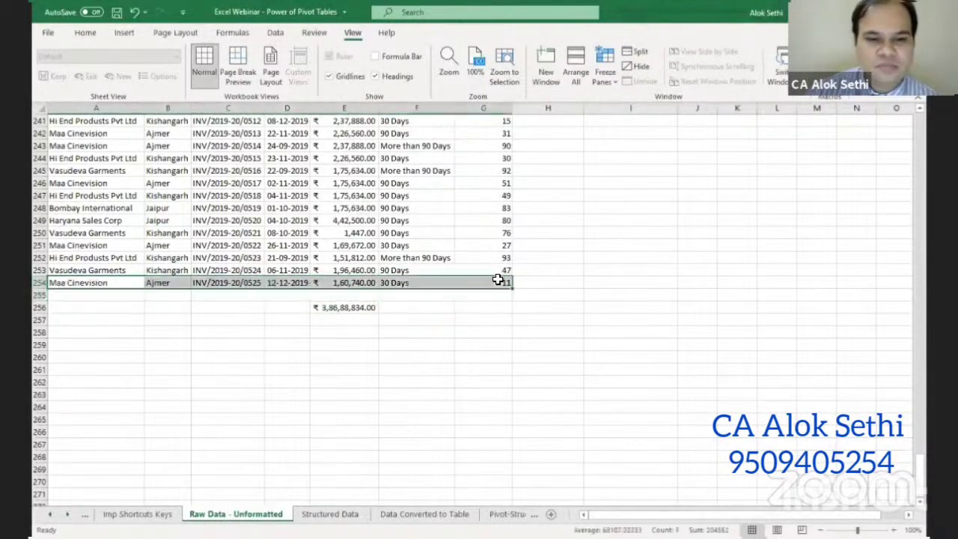
click(359, 307)
double_click(367, 307)
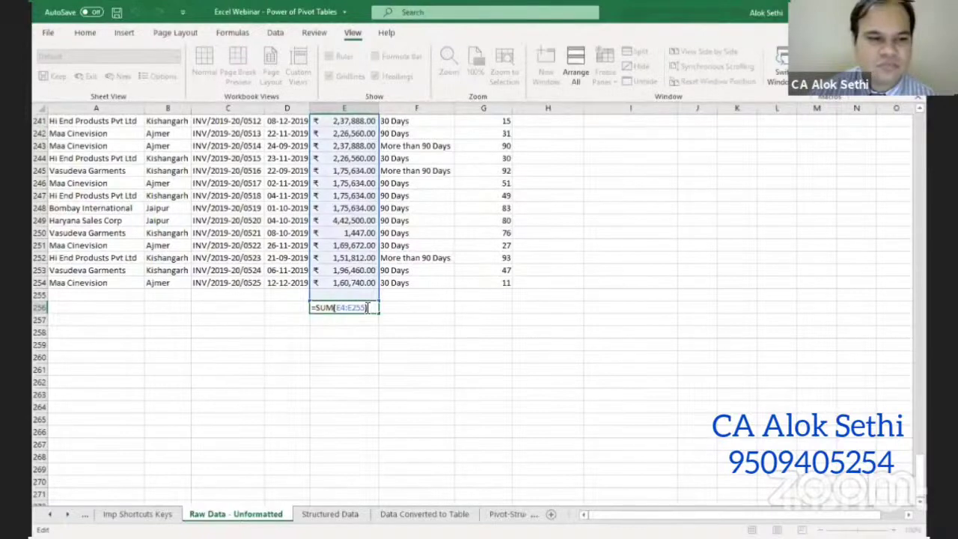
click(368, 306)
key(BackSpace)
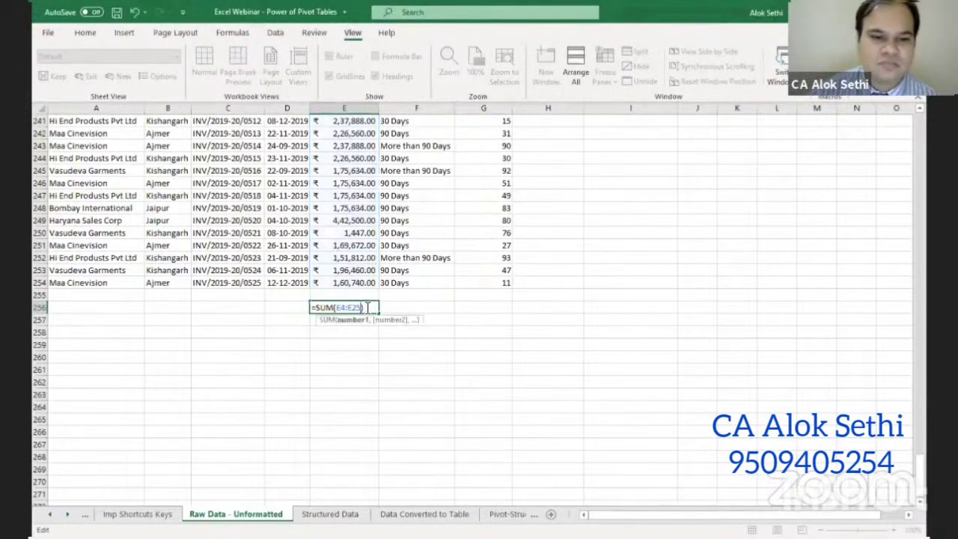
text(4)
key(ctrl+Return)
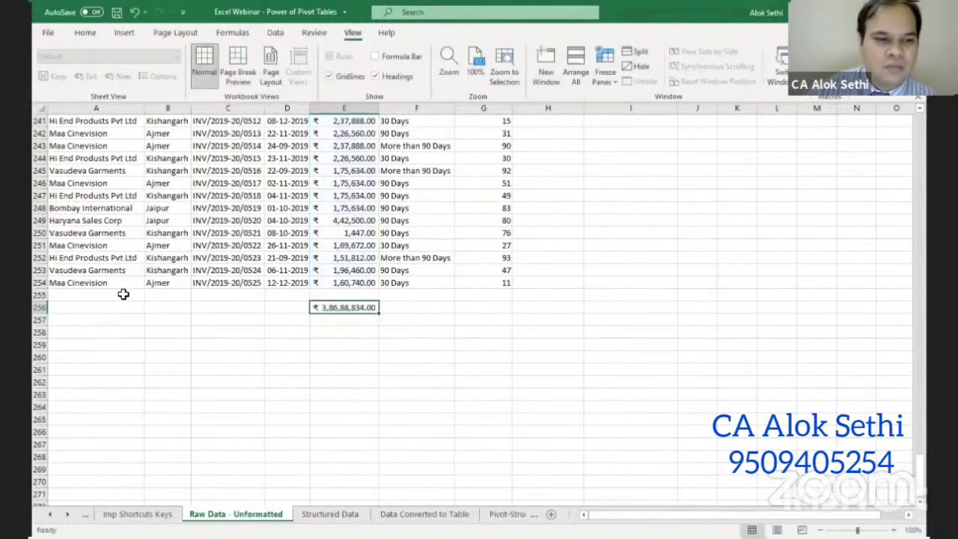
Fill row 254's record down into row 255 and check that E256 still sums E4:E254
drag(124, 285, 501, 284)
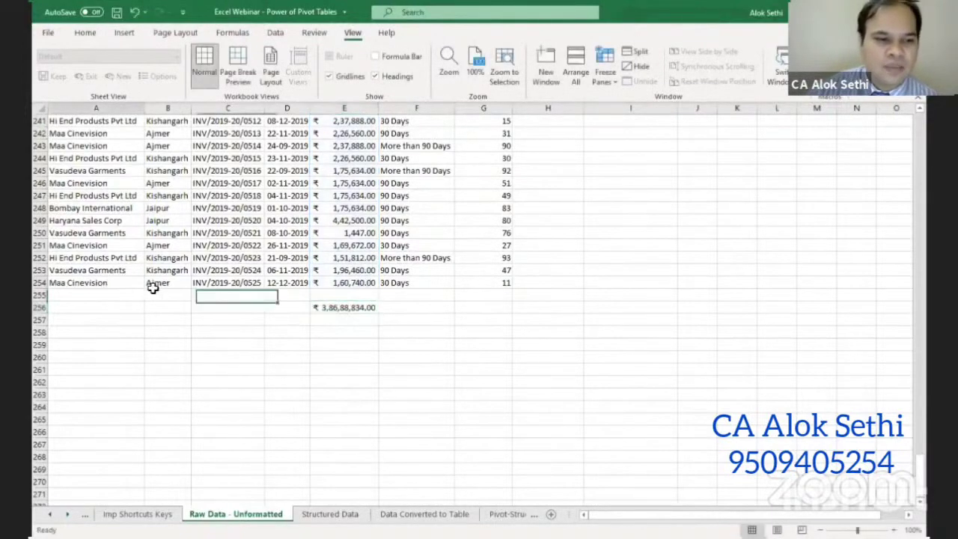
click(501, 284)
mouse_move(82, 283)
mouse_down()
mouse_move(502, 282)
mouse_move(510, 295)
mouse_up()
click(434, 344)
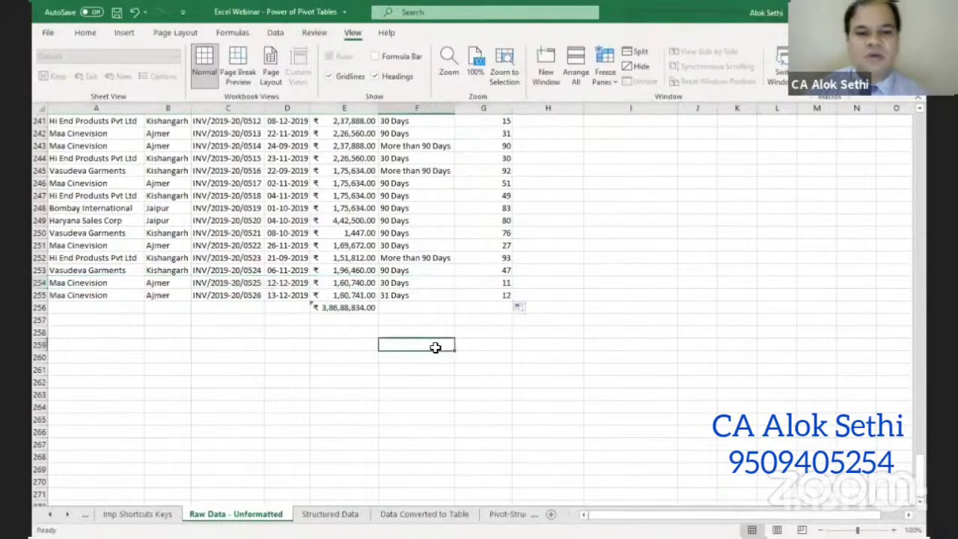
click(346, 307)
double_click(346, 308)
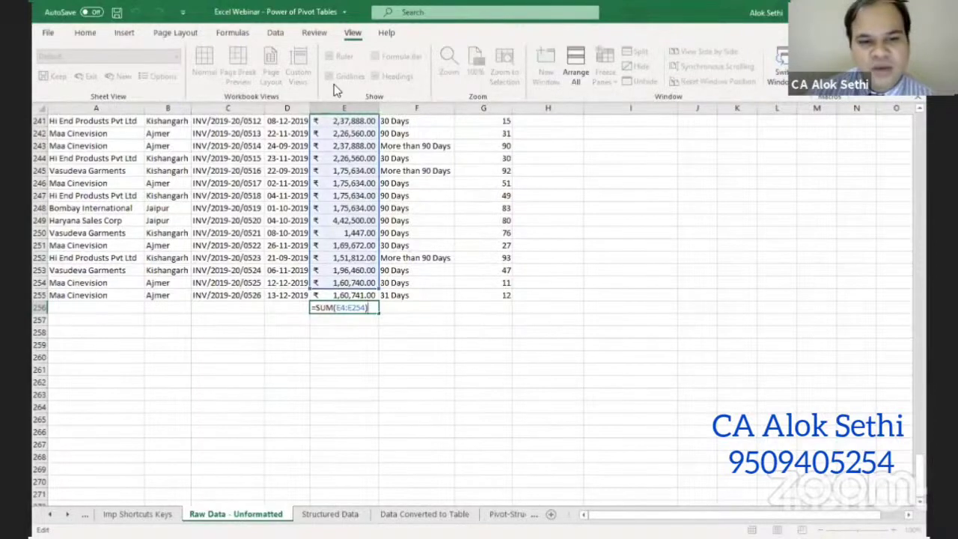
Insert blank rows above the Amount total in the raw data
click(252, 296)
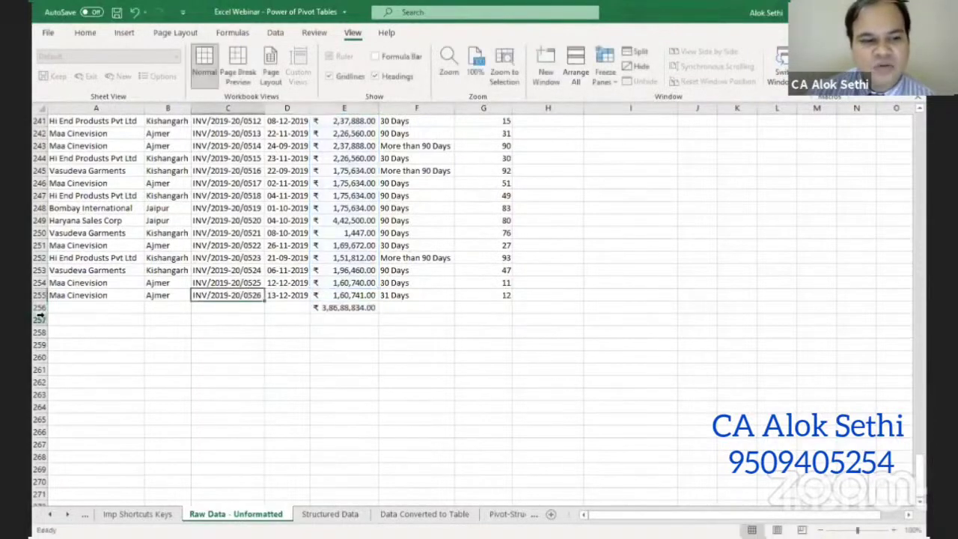
click(43, 307)
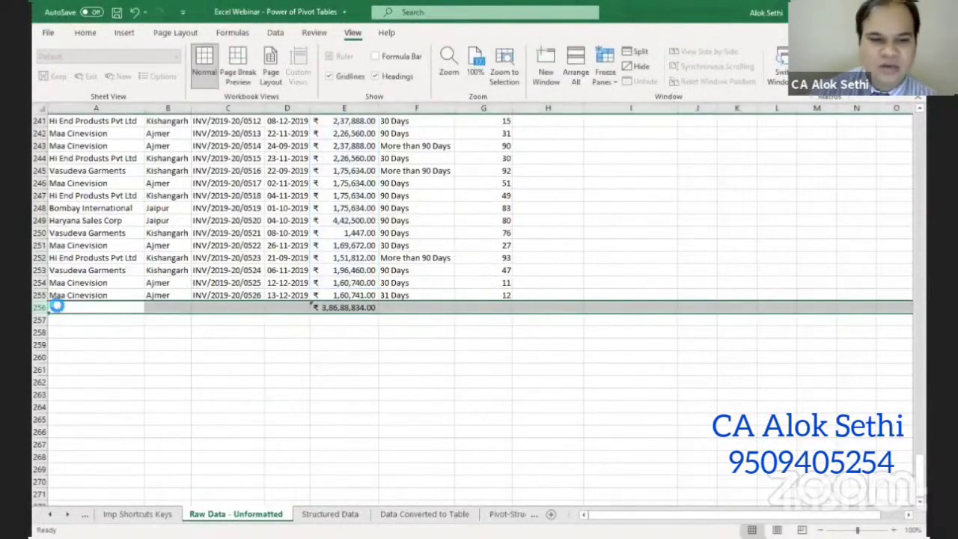
key(ctrl+shift+plus)
key(ctrl+shift+plus)
key(ctrl+shift+plus)
key(Down)
click(54, 305)
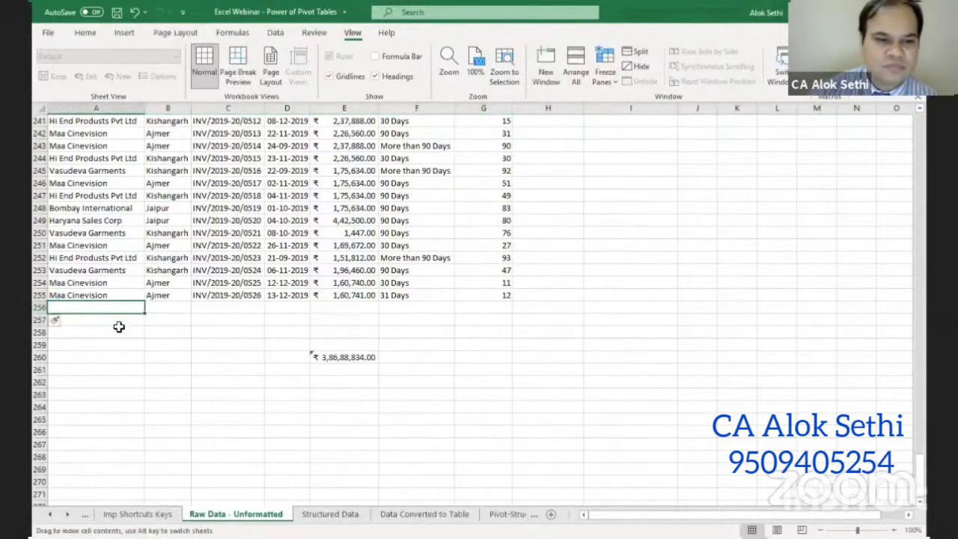
Fill three more Maa Cinevision rows down to row 258 and confirm the total stays =SUM(E4:E254)
drag(90, 307, 485, 292)
click(447, 329)
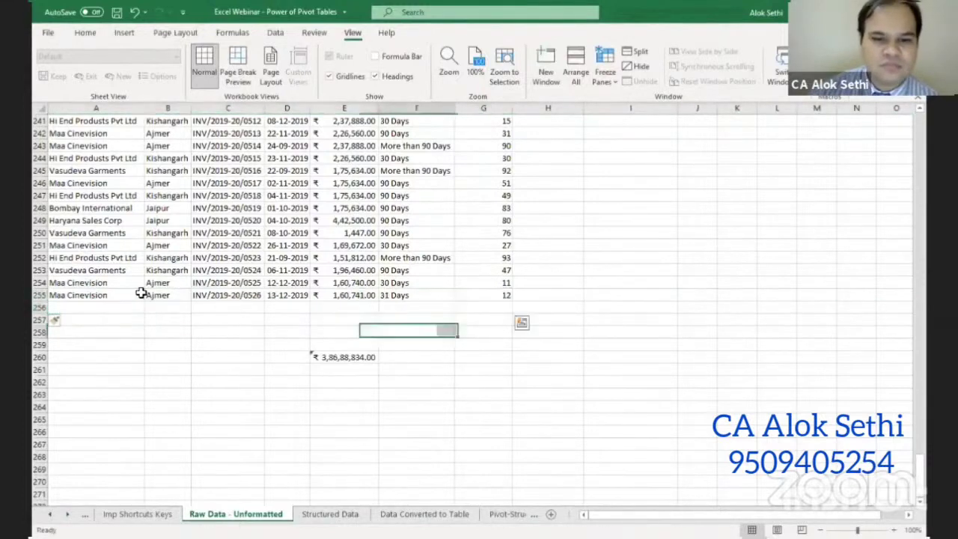
drag(74, 296, 506, 294)
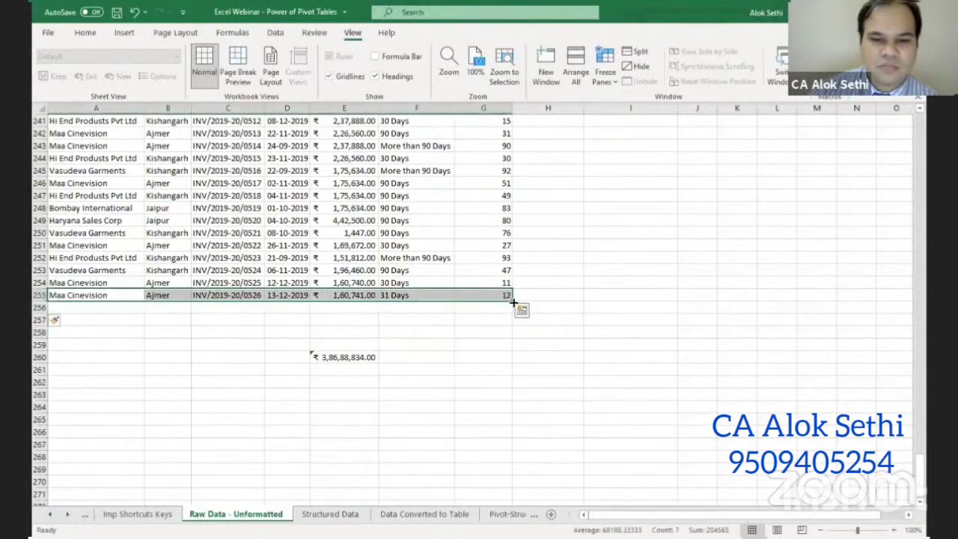
drag(512, 300, 512, 333)
click(343, 357)
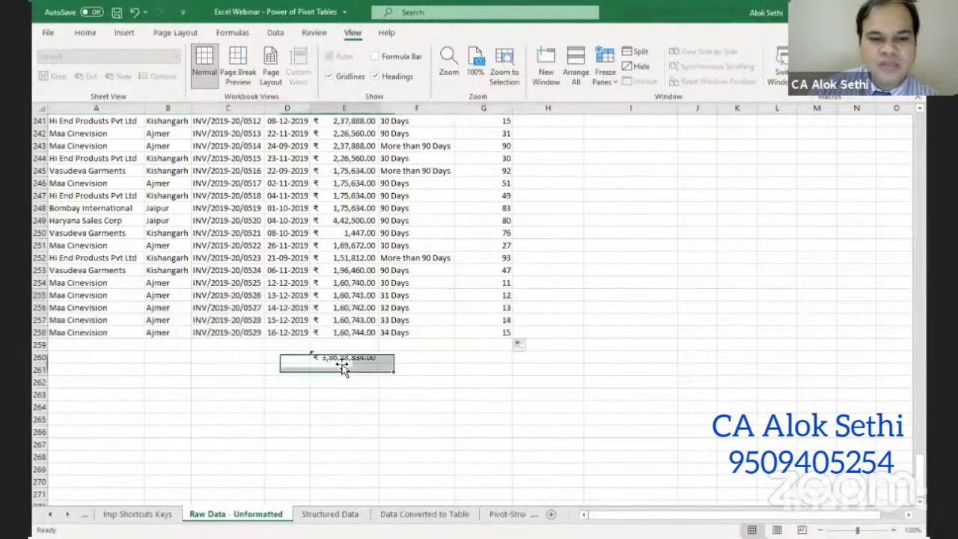
key(F2)
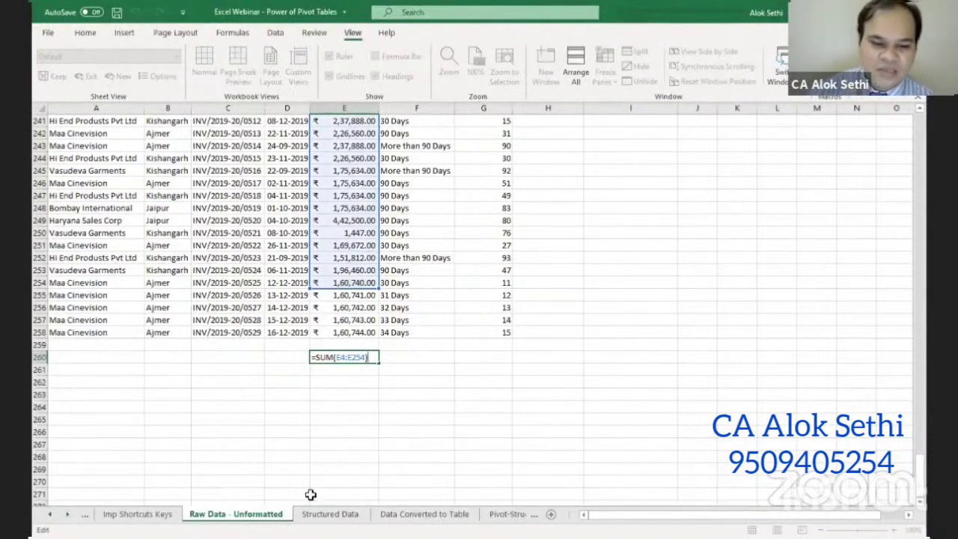
key(Return)
Insert a row above the Structured Data total and fill four invoice rows, raising the total to 39431804
click(323, 513)
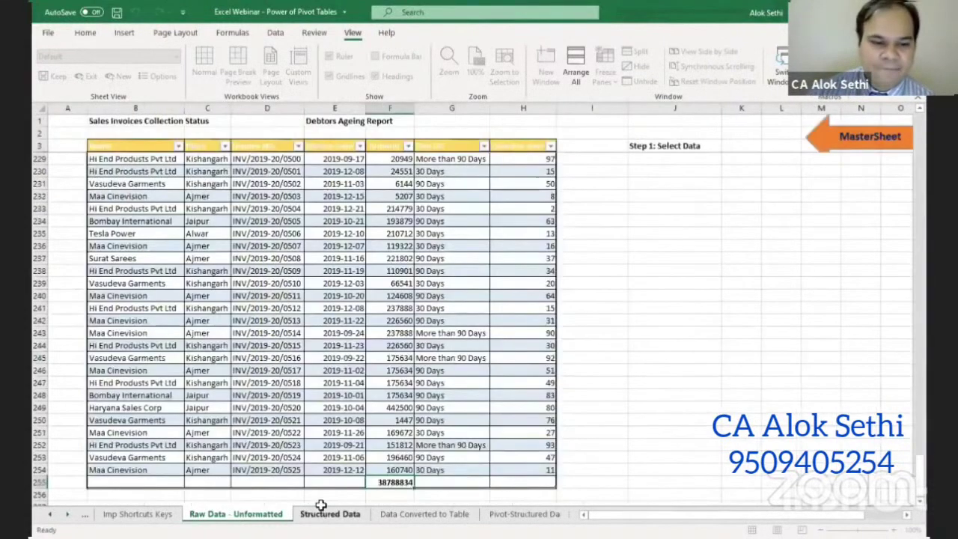
click(35, 481)
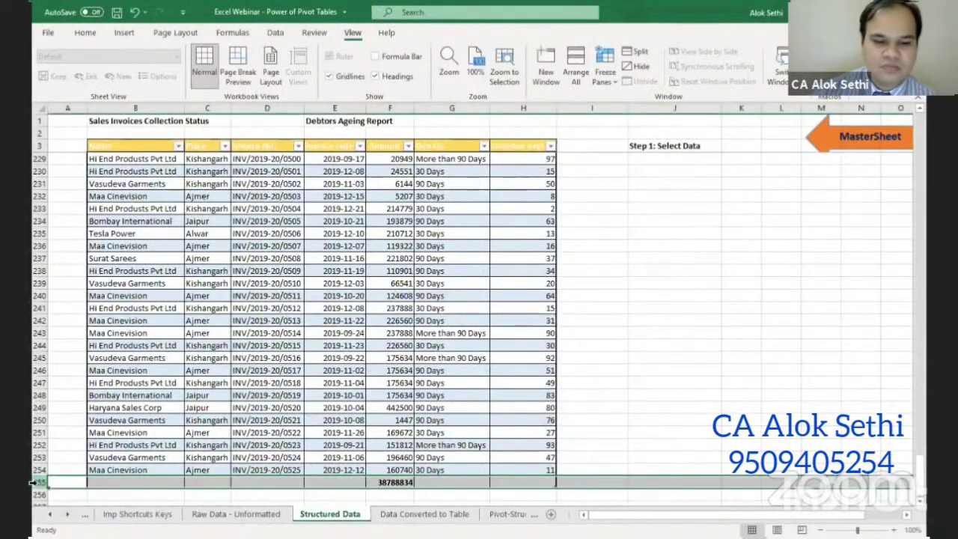
key(ctrl+plus)
key(ctrl+plus)
key(ctrl+plus)
key(ctrl+plus)
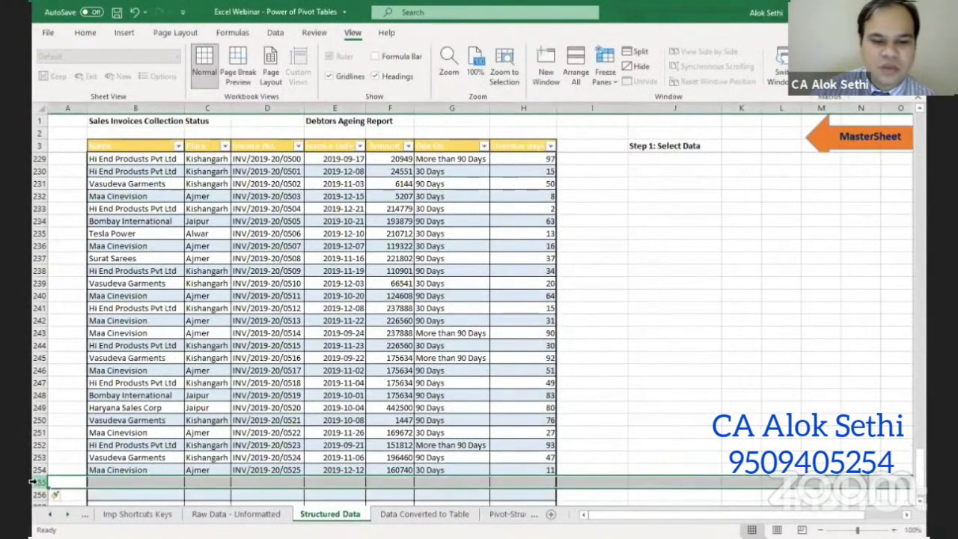
scroll(44, 449, down, 3)
drag(107, 359, 550, 360)
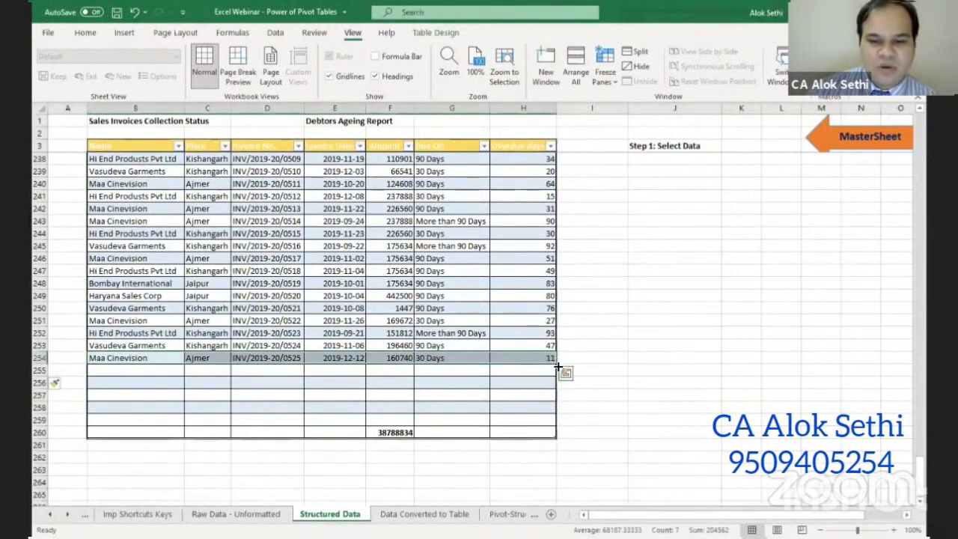
drag(557, 365, 557, 368)
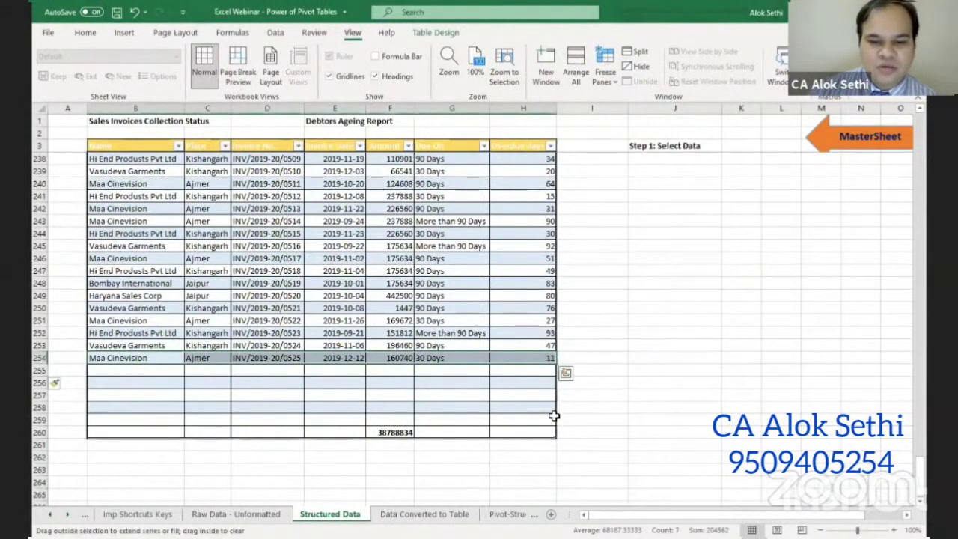
drag(509, 431, 391, 426)
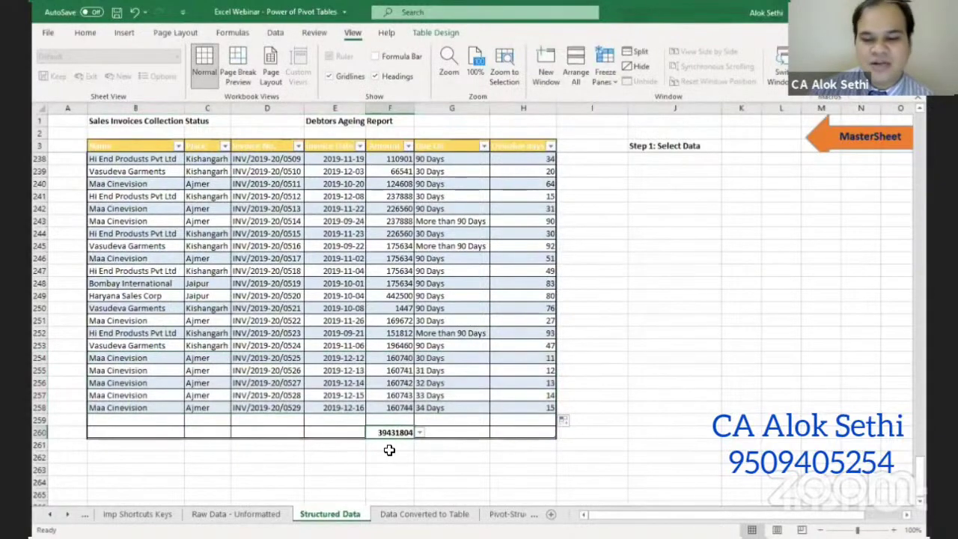
click(243, 514)
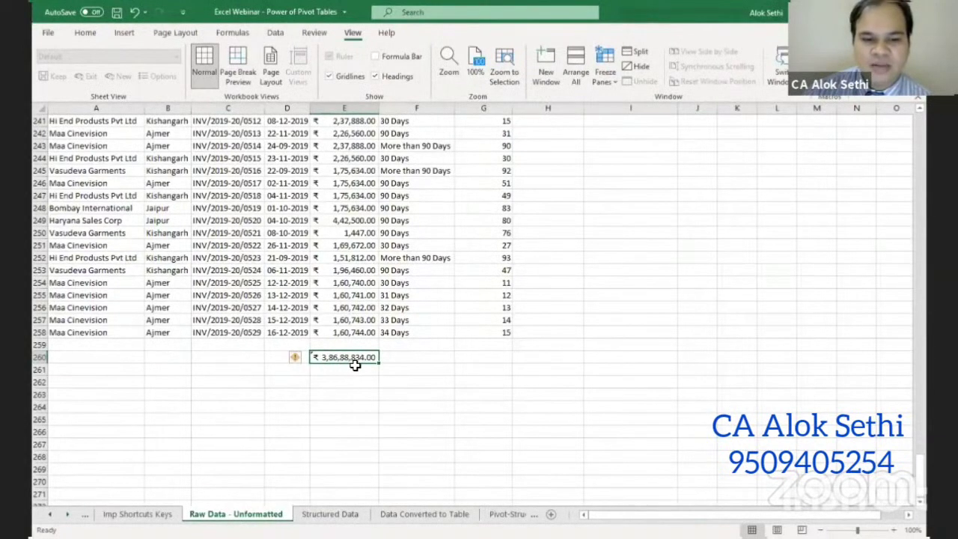
click(337, 514)
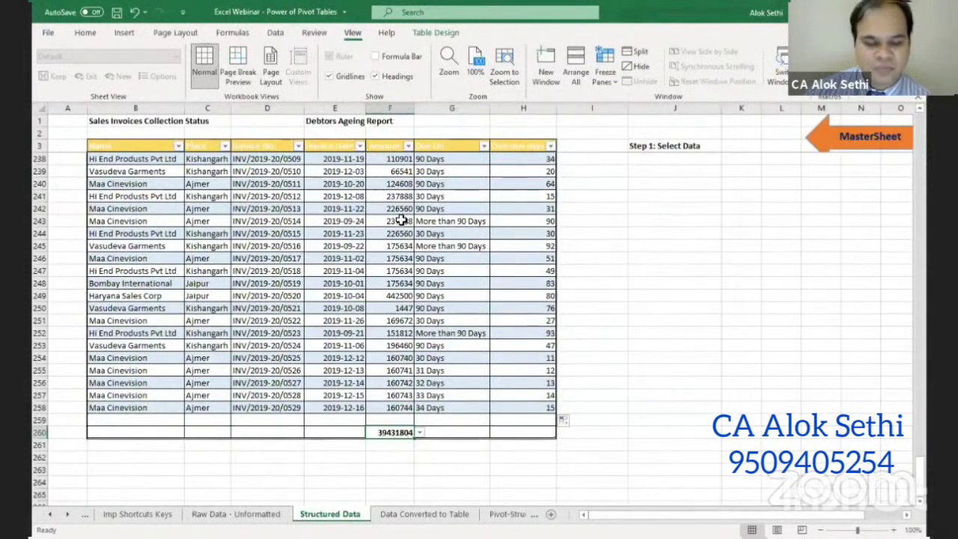
Apply Accounting format to the Amount column F3:F260 and autofit its width
key(shift+Up)
key(shift+Up)
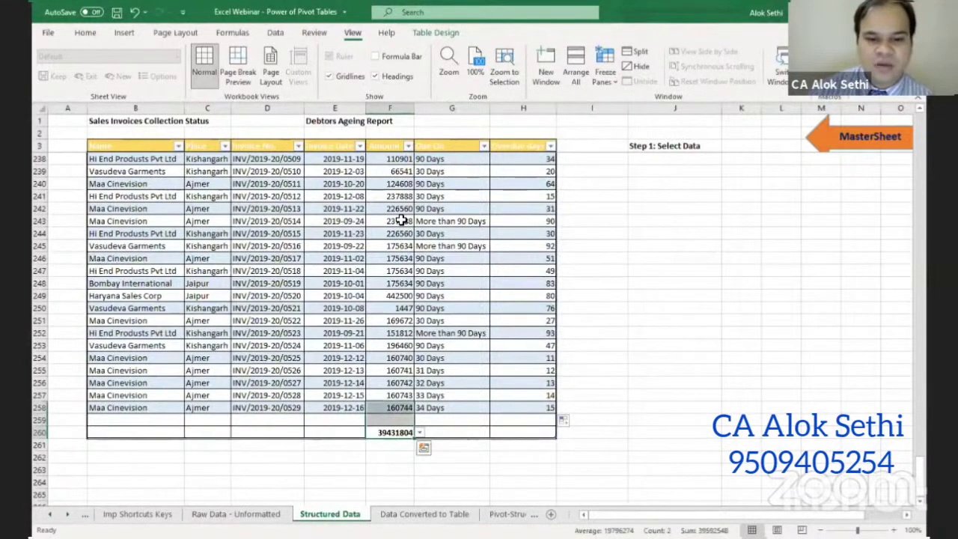
key(ctrl+shift+Up)
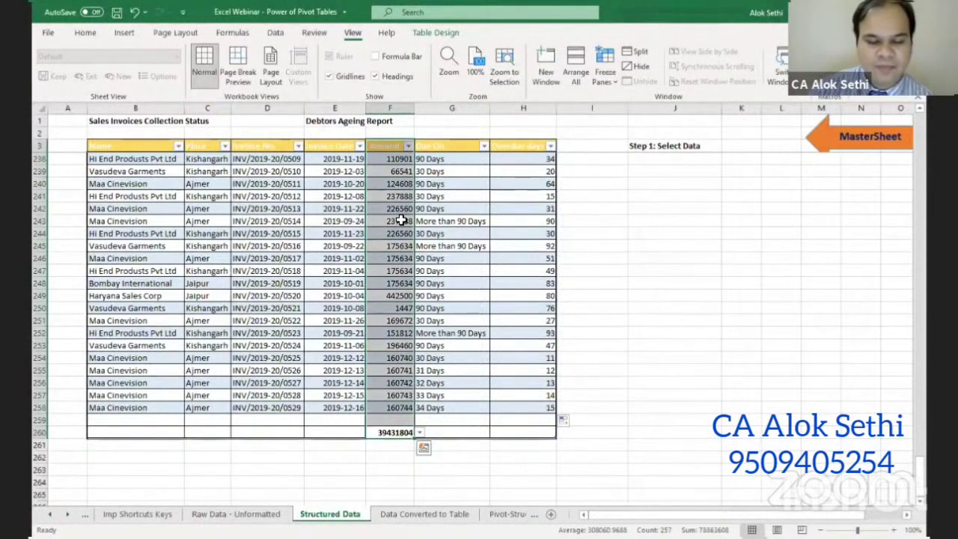
key(alt+h)
key(n)
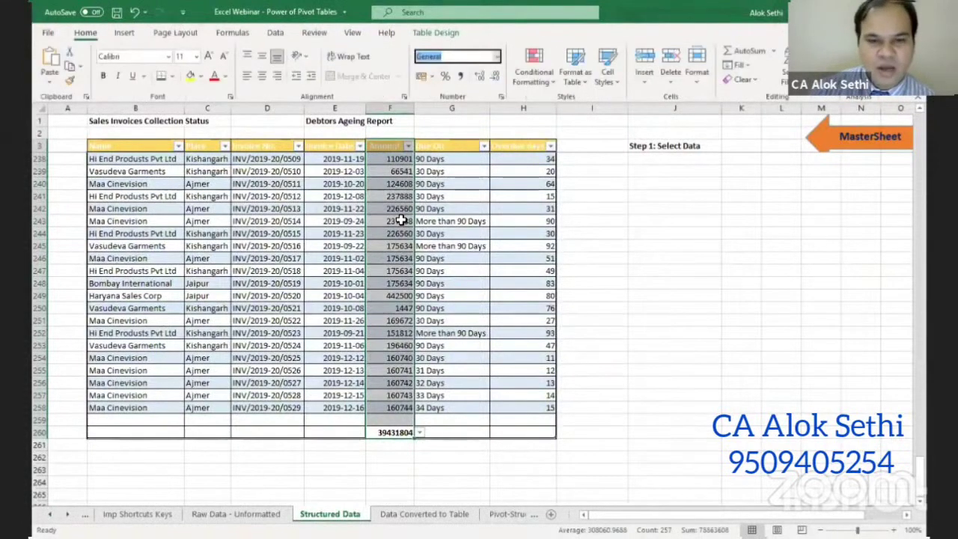
key(Escape)
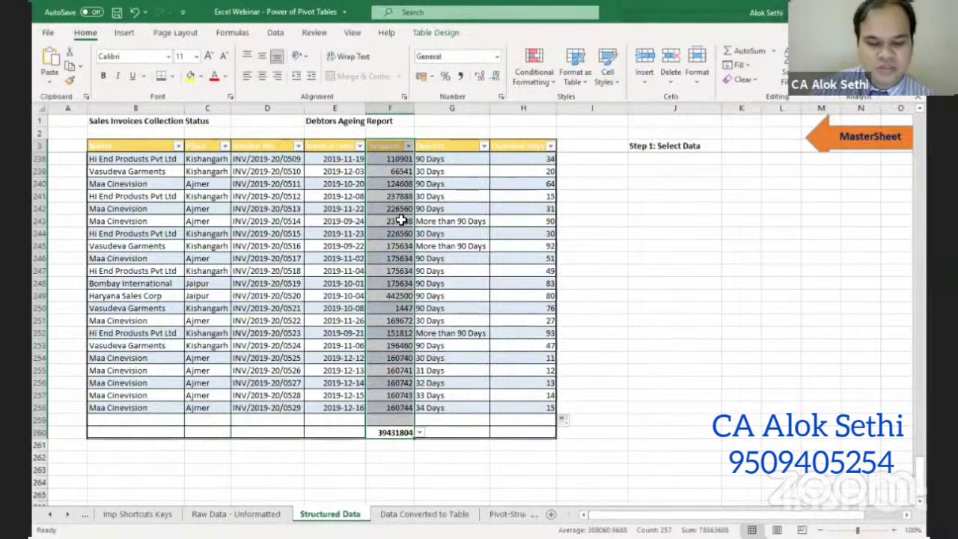
key(alt+h)
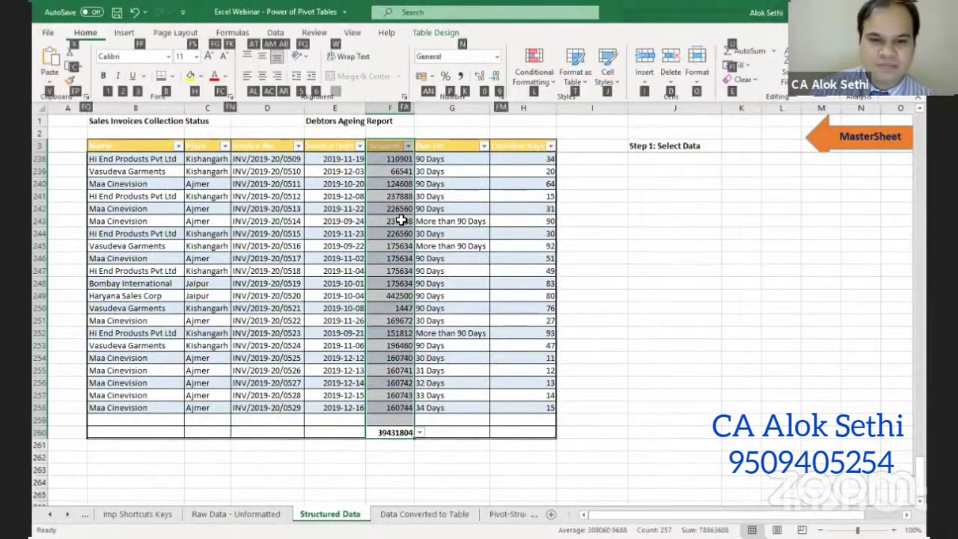
key(a)
key(n)
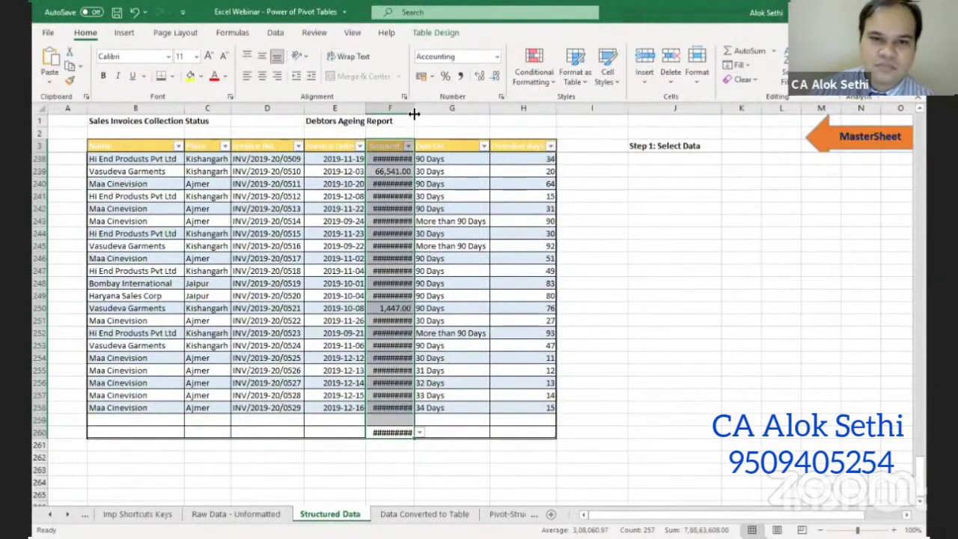
double_click(421, 107)
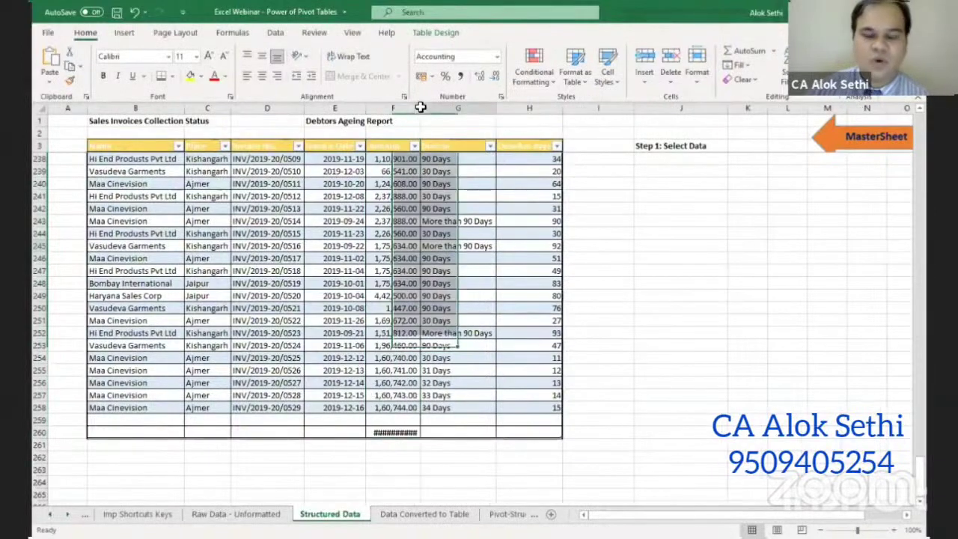
click(456, 246)
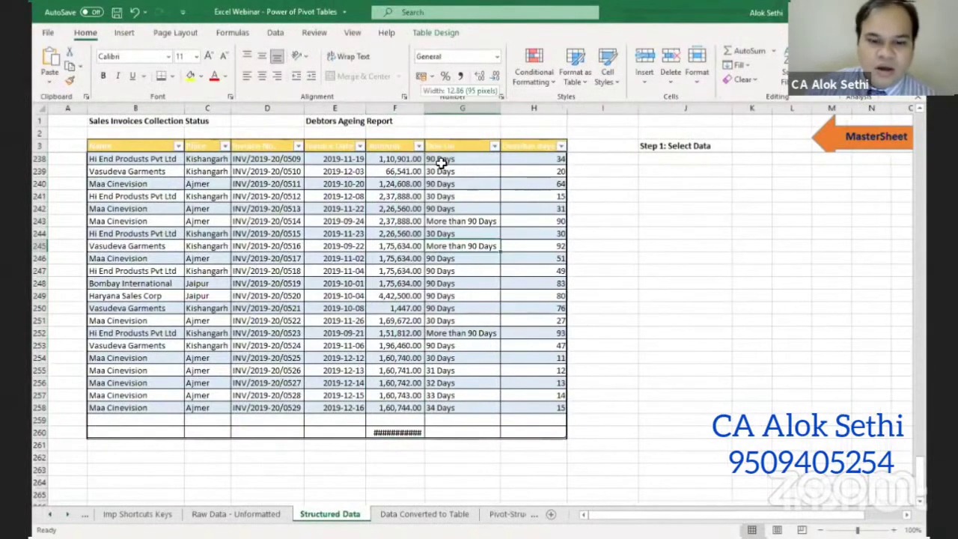
Scroll back up and move to the Data Converted to Table sheet
scroll(439, 319, up, 4)
scroll(439, 320, up, 5)
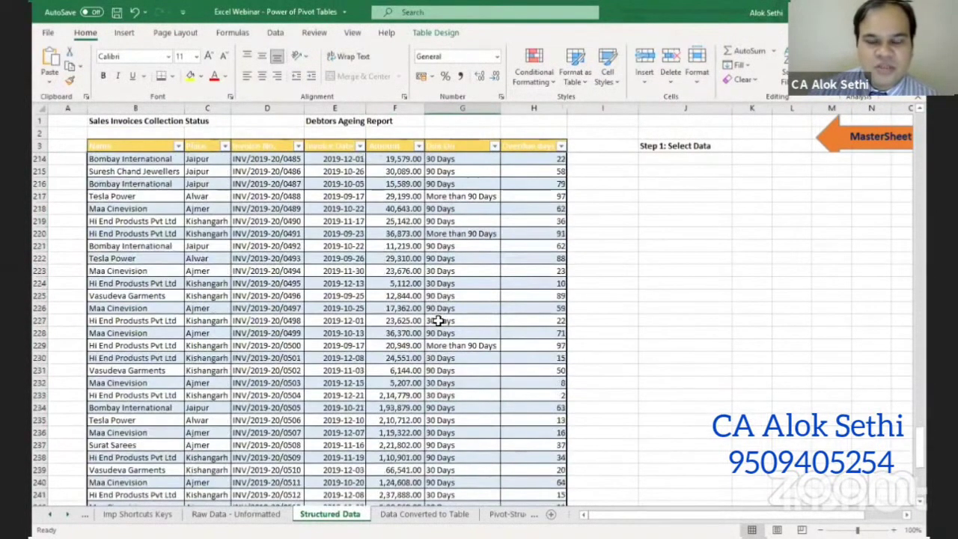
scroll(440, 319, up, 5)
scroll(439, 319, up, 4)
key(ctrl+Page_Down)
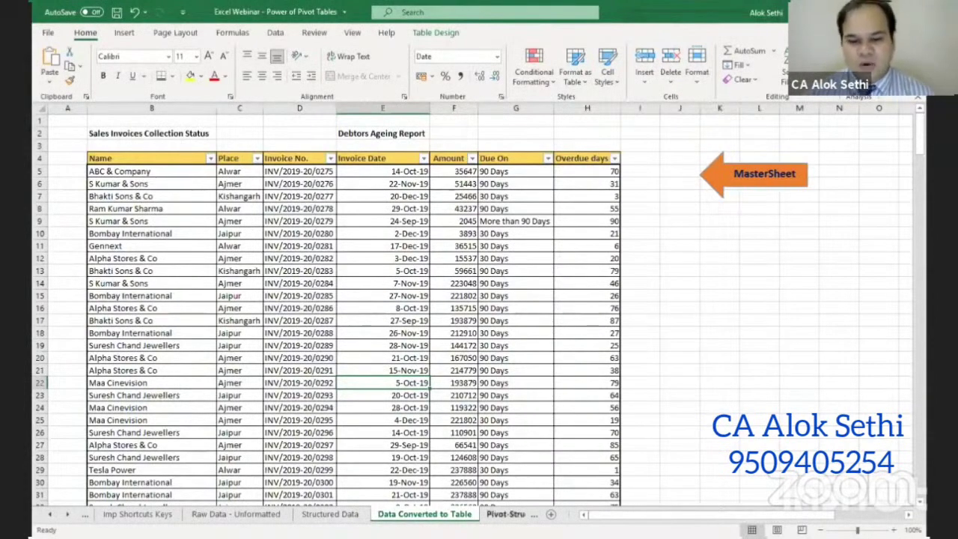
click(505, 514)
key(ctrl+Page_Up)
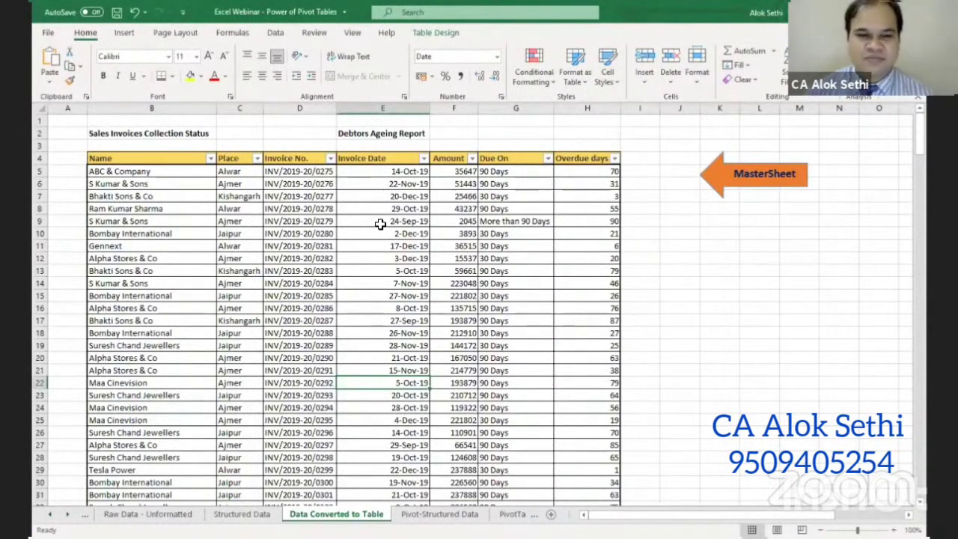
click(326, 198)
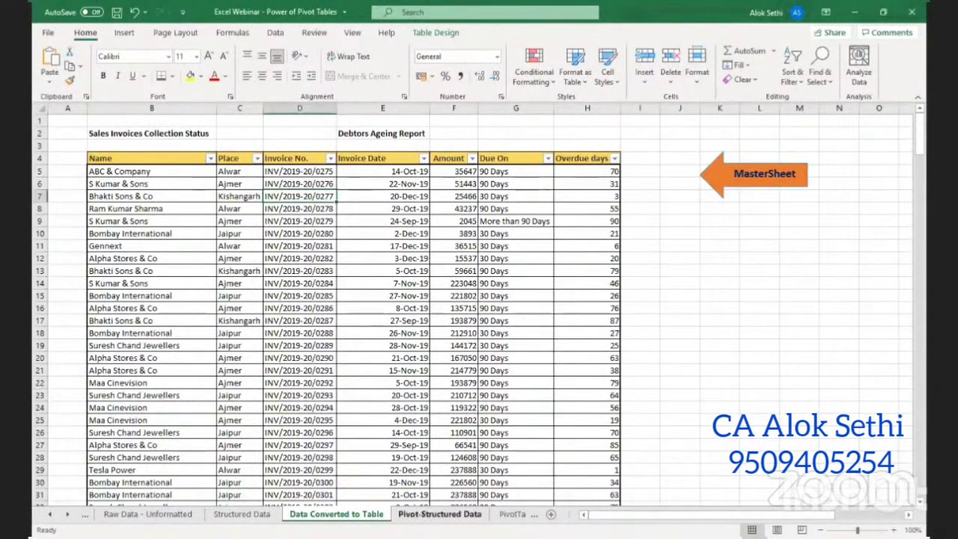
click(440, 515)
click(371, 514)
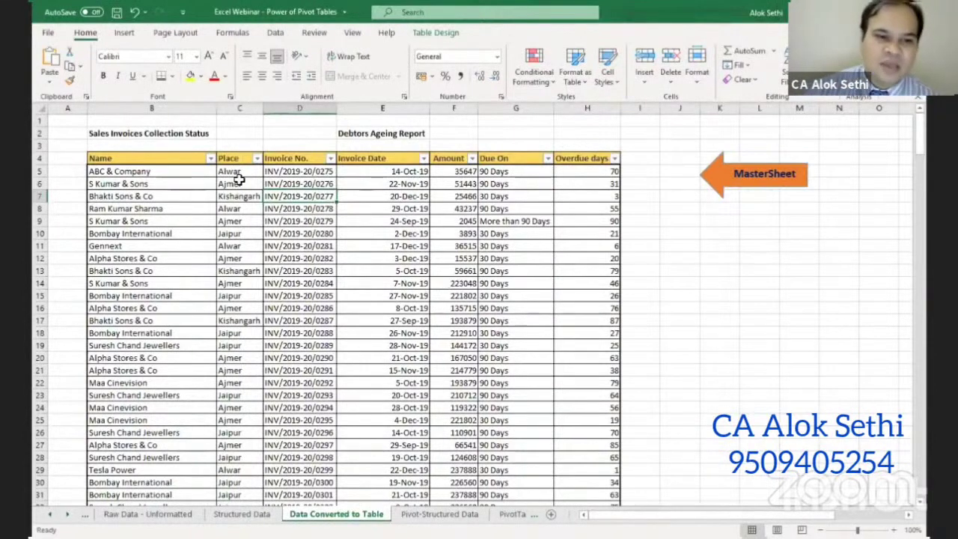
Scan the invoice table's Place column, then go to the Pivot-Structured Data sheet with the Name totals pivot
click(237, 208)
scroll(250, 379, down, 1)
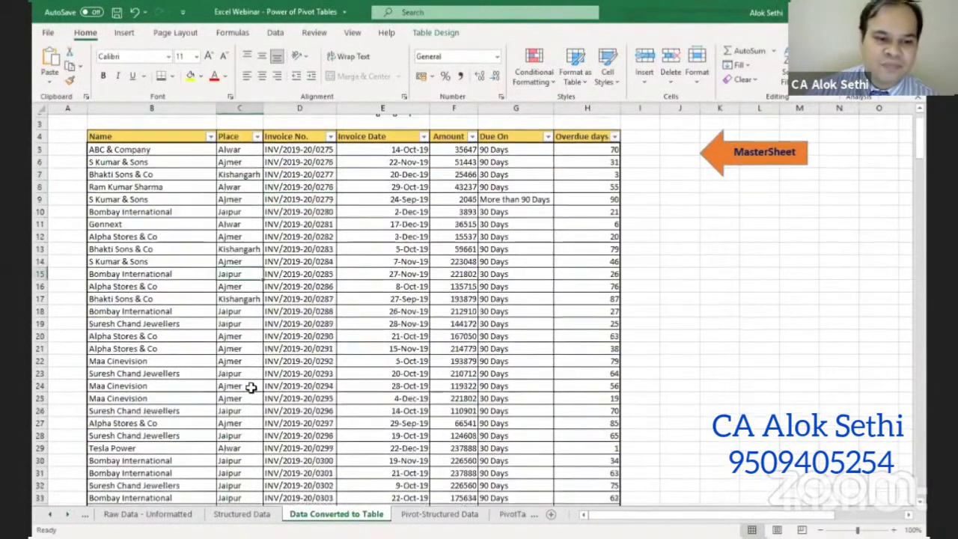
scroll(251, 385, down, 4)
scroll(252, 390, down, 1)
scroll(252, 390, down, 4)
scroll(252, 390, down, 3)
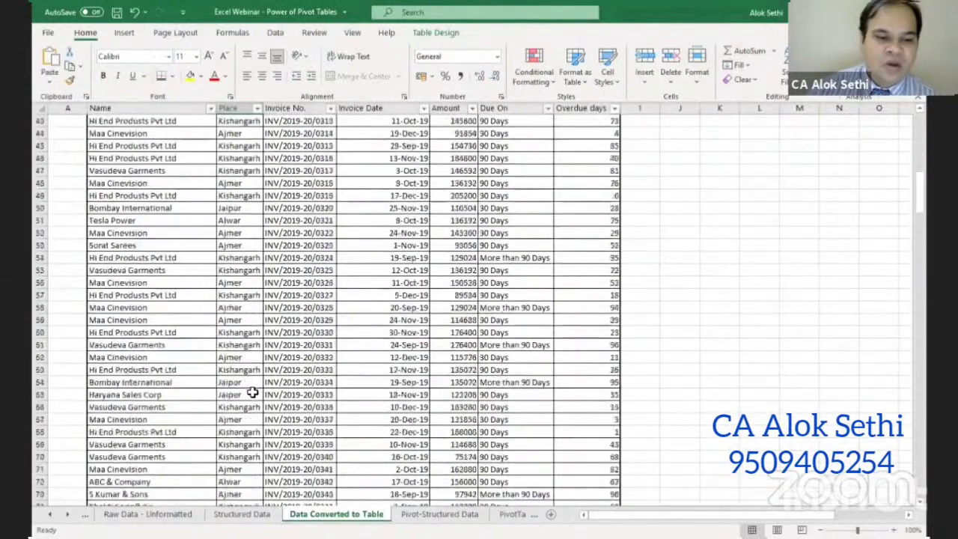
scroll(252, 390, down, 5)
scroll(253, 393, down, 8)
scroll(253, 393, down, 4)
scroll(253, 397, down, 5)
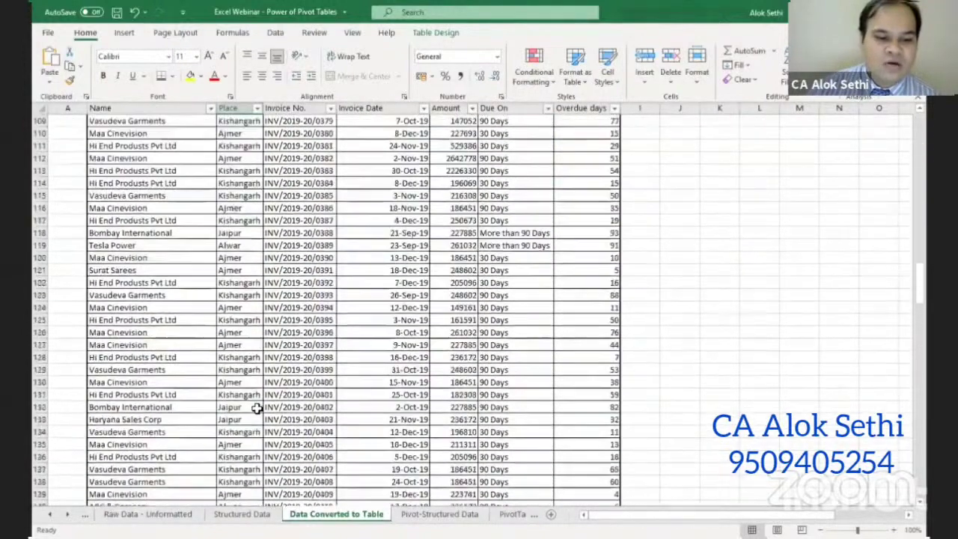
scroll(254, 403, down, 5)
scroll(258, 409, down, 5)
scroll(258, 411, down, 5)
scroll(247, 453, down, 6)
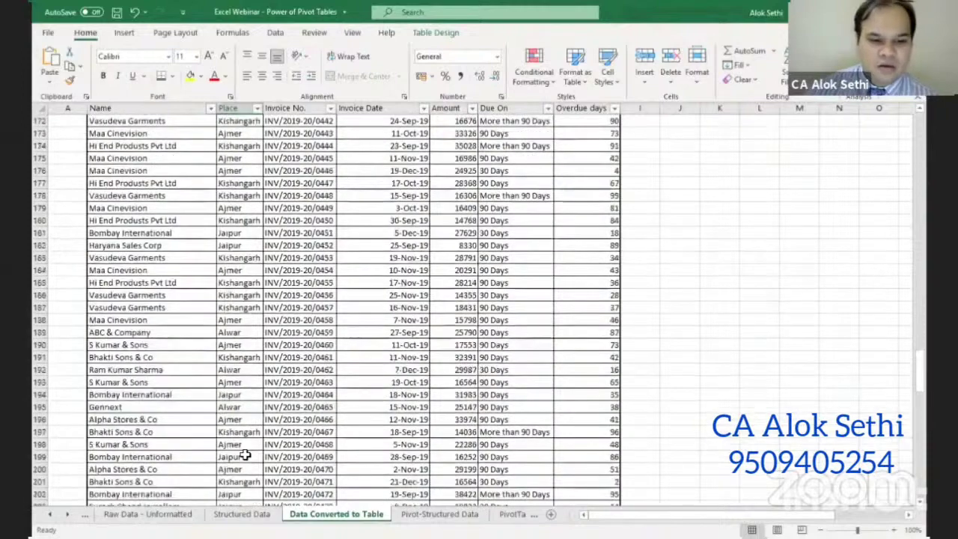
scroll(239, 456, down, 5)
scroll(239, 456, down, 5)
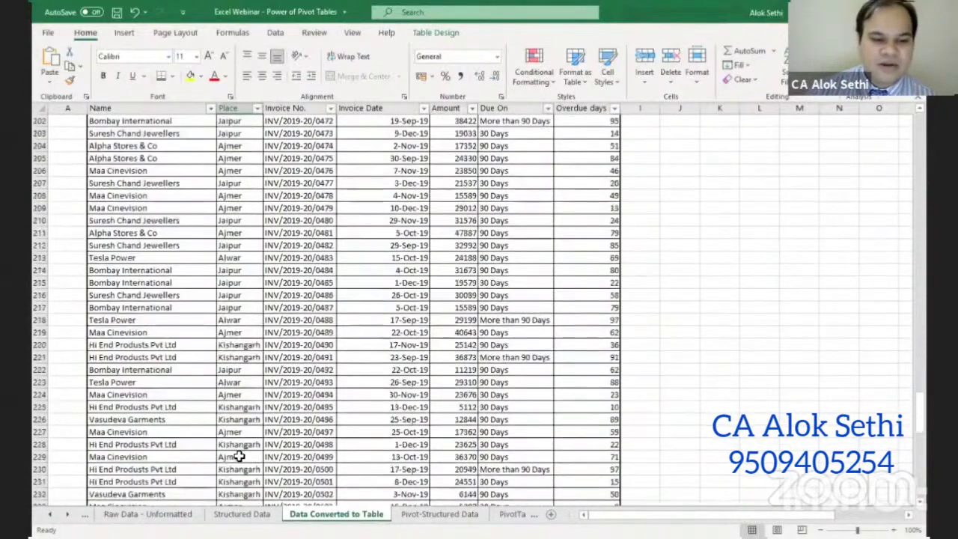
scroll(239, 455, down, 5)
scroll(239, 456, down, 4)
scroll(238, 456, up, 5)
scroll(239, 455, up, 6)
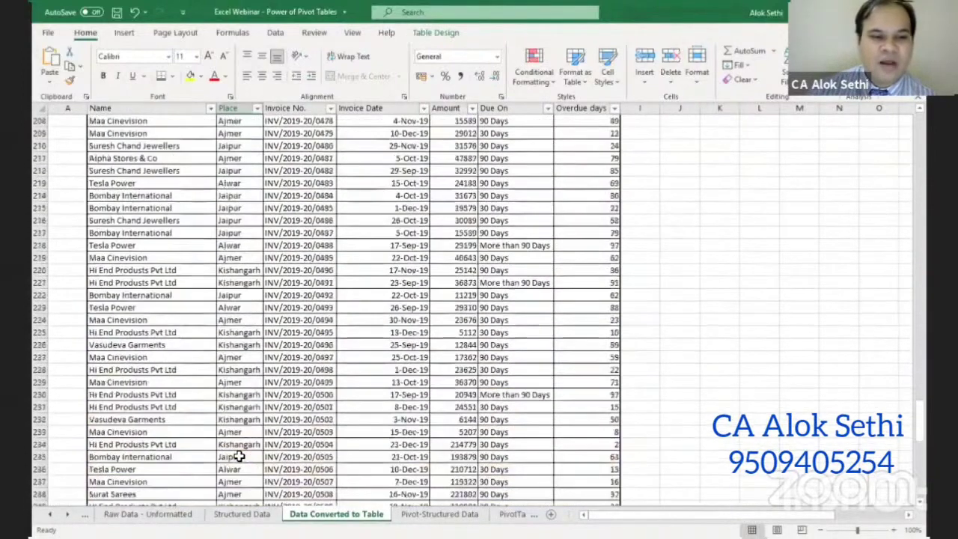
scroll(239, 456, up, 6)
scroll(239, 456, up, 6)
scroll(239, 456, up, 9)
scroll(238, 455, up, 9)
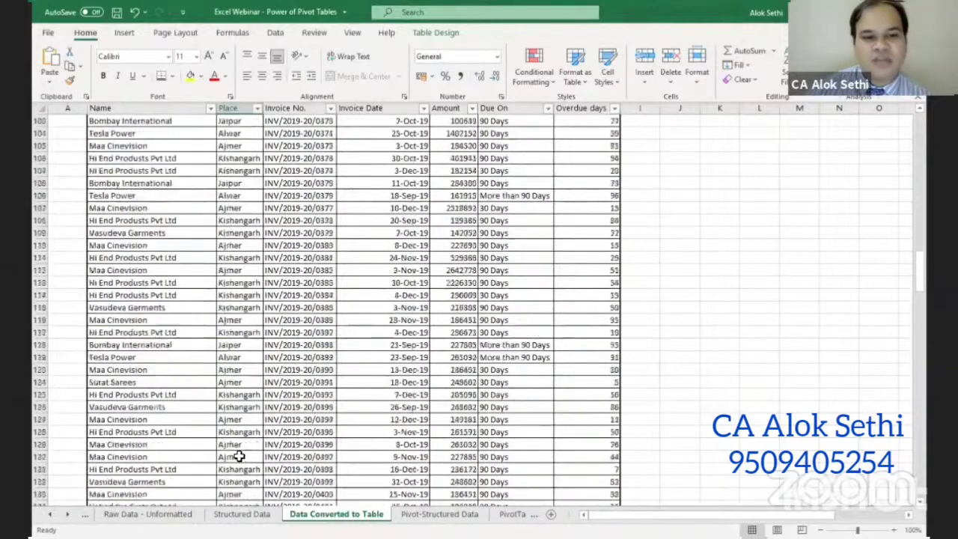
scroll(239, 456, up, 10)
scroll(239, 456, up, 9)
scroll(238, 456, up, 10)
scroll(238, 456, up, 5)
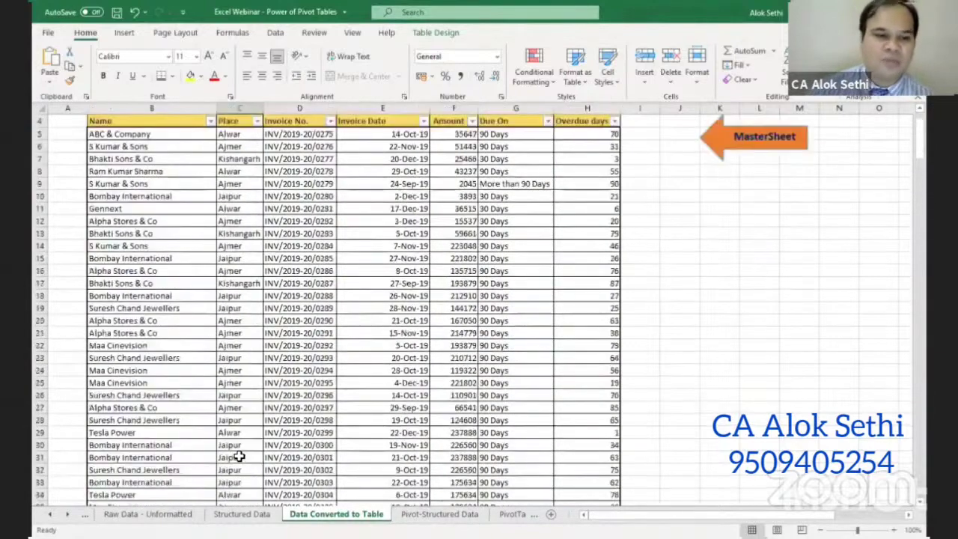
scroll(239, 456, up, 1)
scroll(238, 456, up, 1)
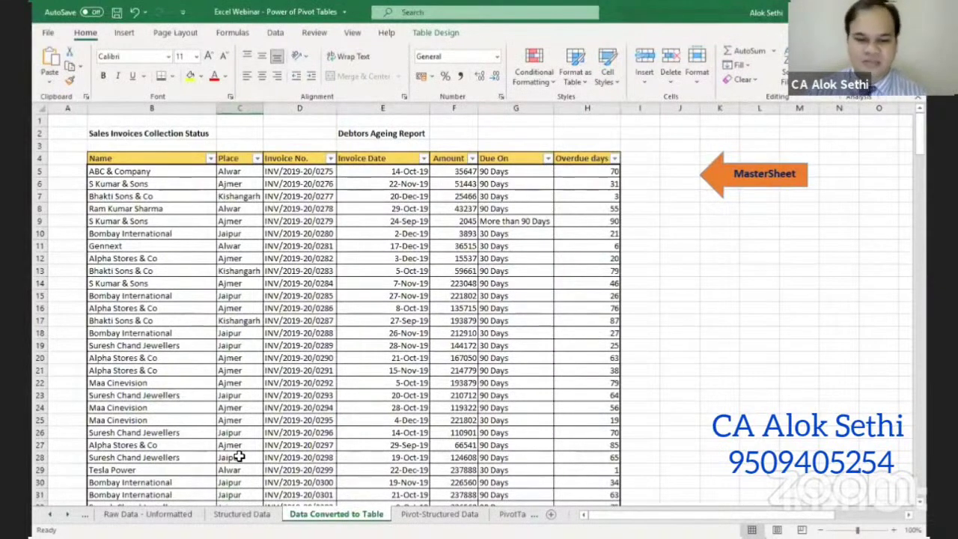
click(439, 514)
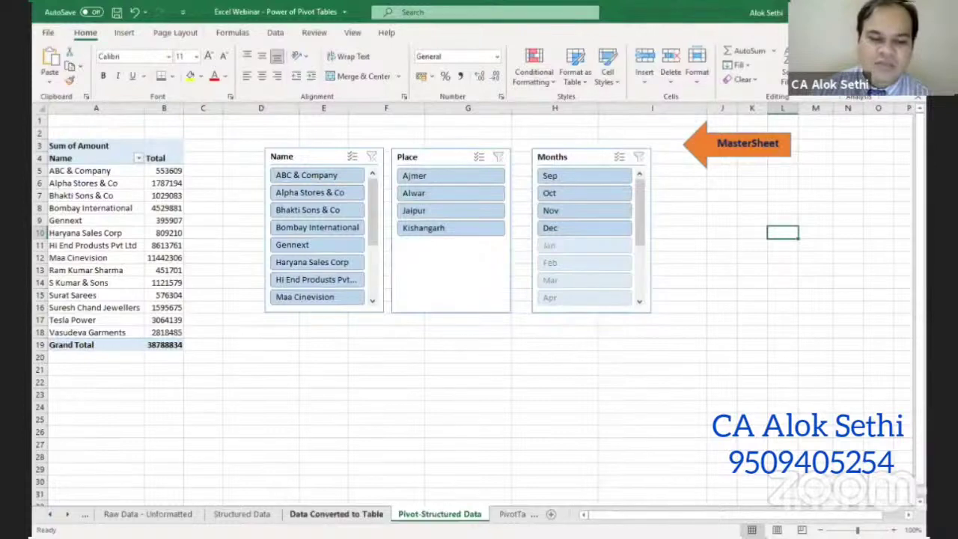
Return to the Data Converted to Table sheet and select cell D15 inside the invoice table
click(336, 515)
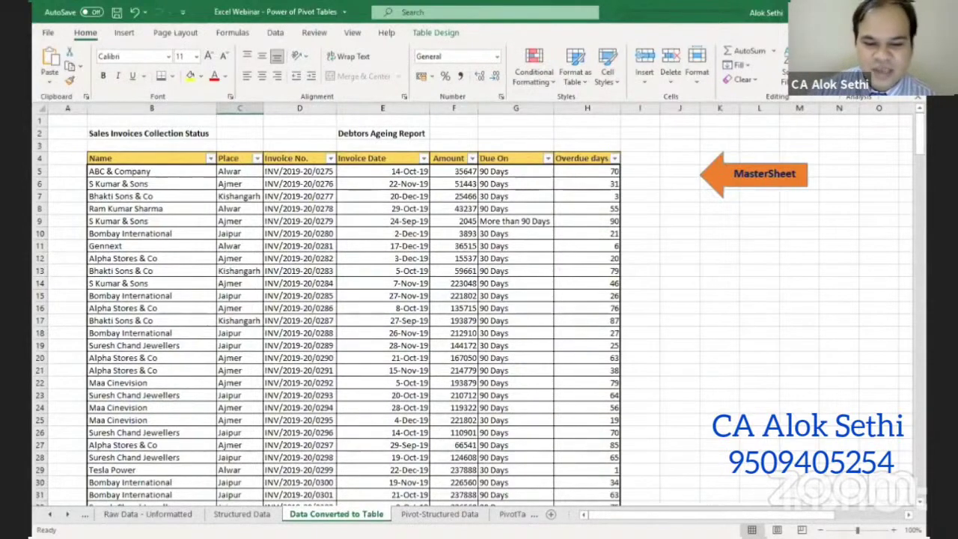
click(440, 515)
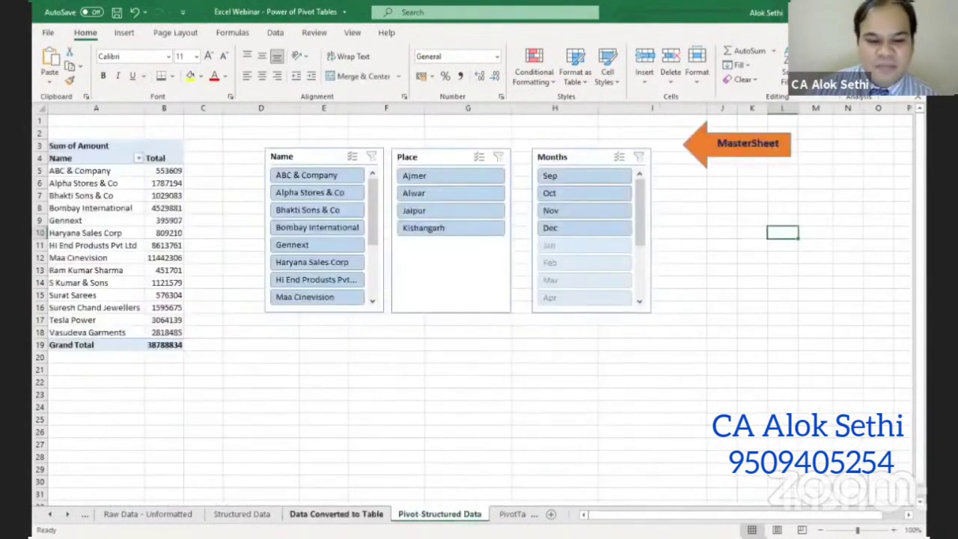
click(336, 514)
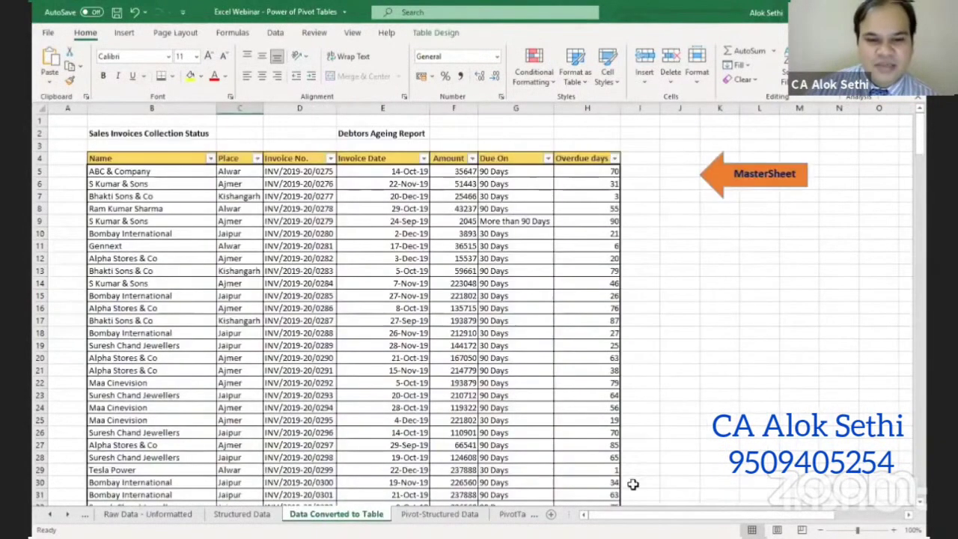
click(333, 294)
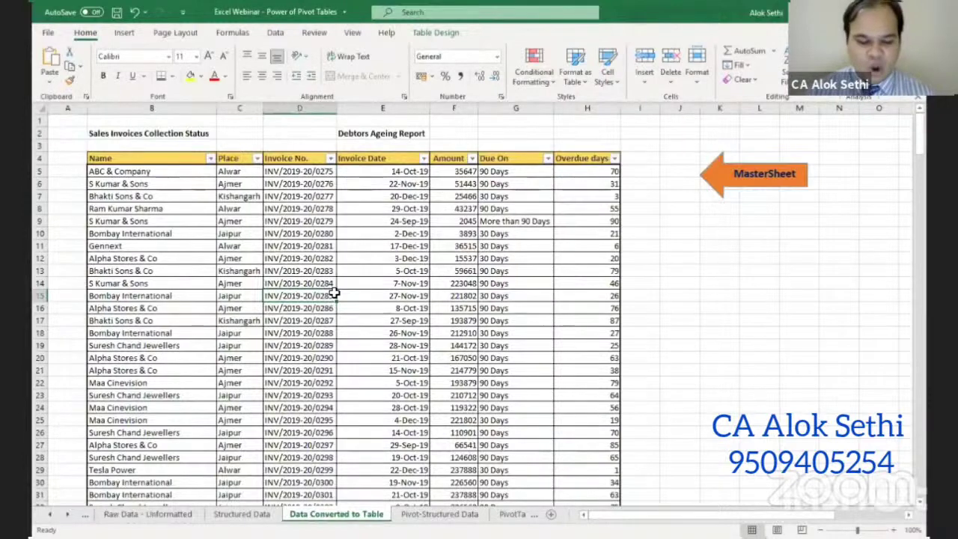
Build an empty PivotTable1 on a new Sheet2 using the Alt+D+P PivotTable Wizard
key(alt)
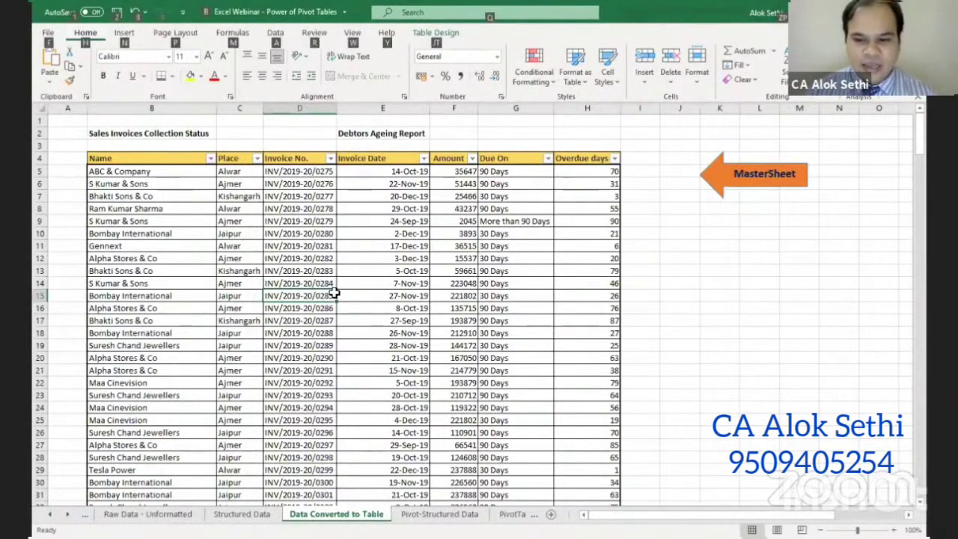
key(alt)
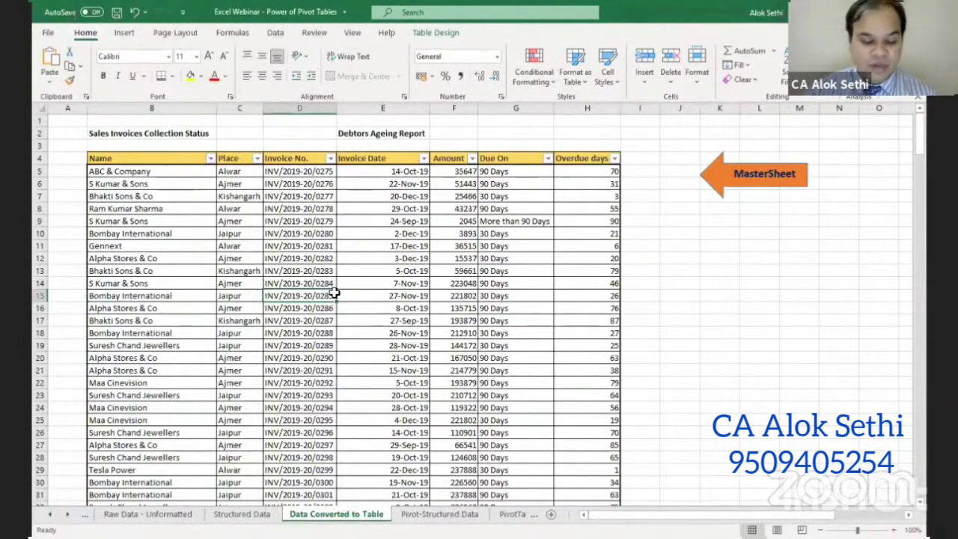
key(alt)
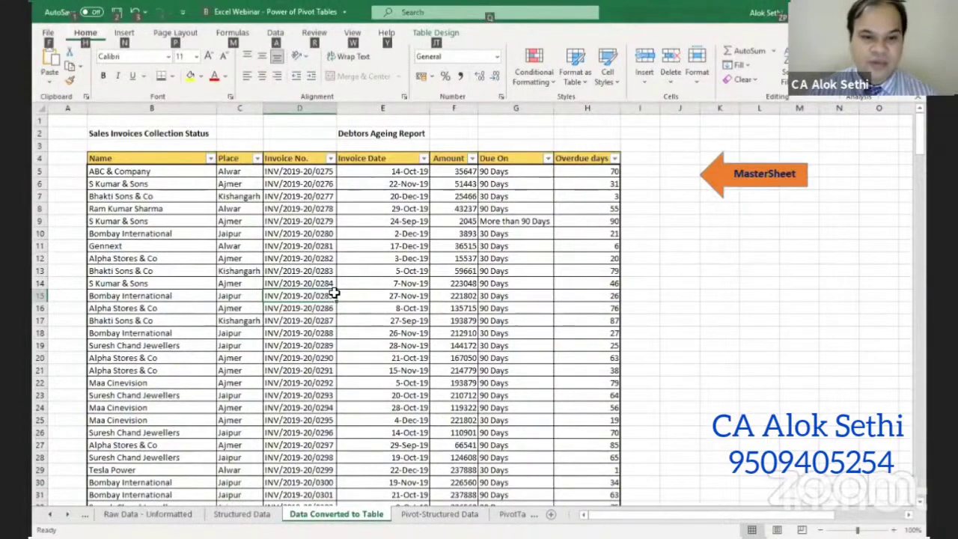
key(n)
key(v)
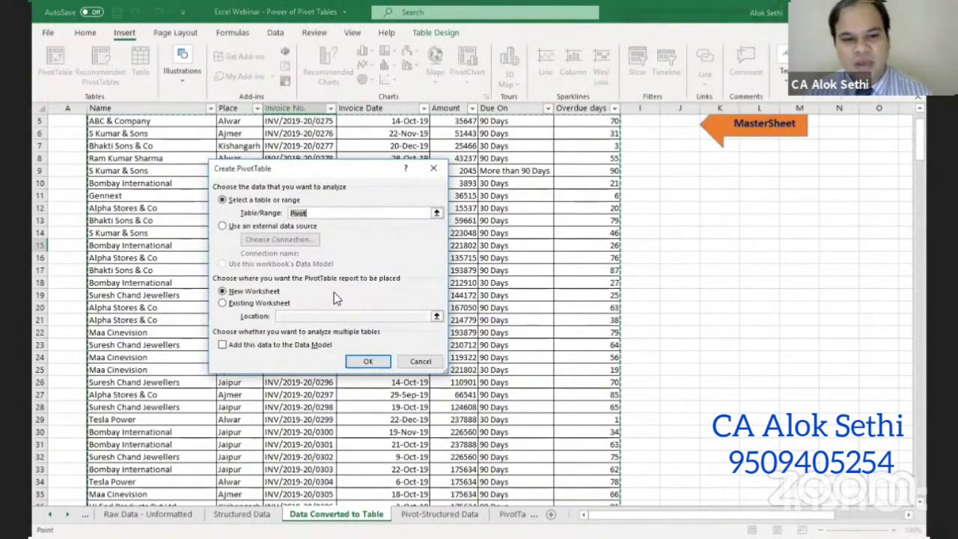
key(Escape)
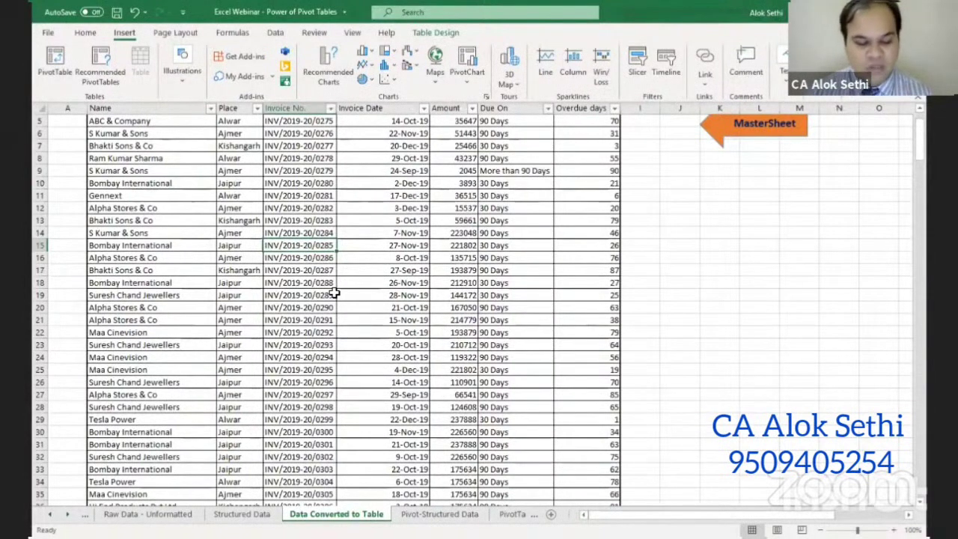
key(alt)
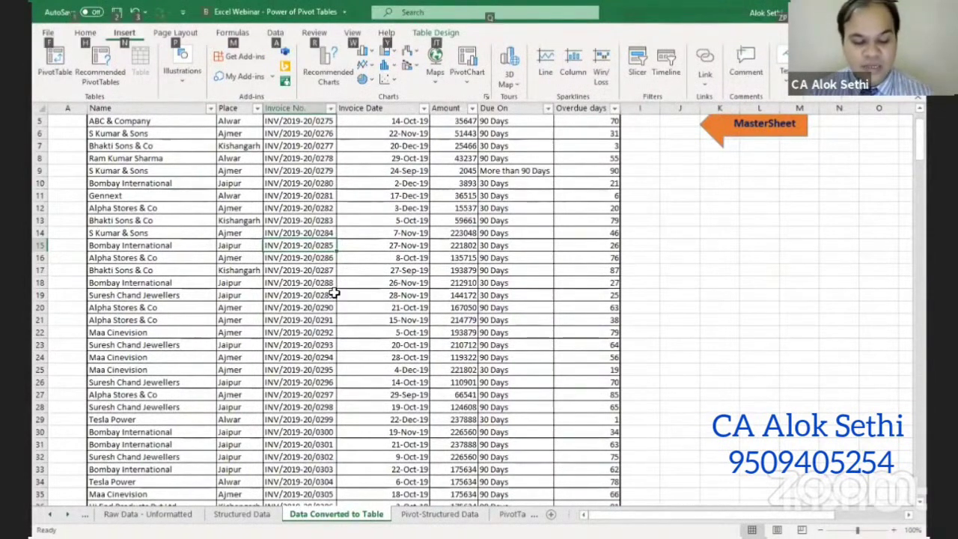
key(d)
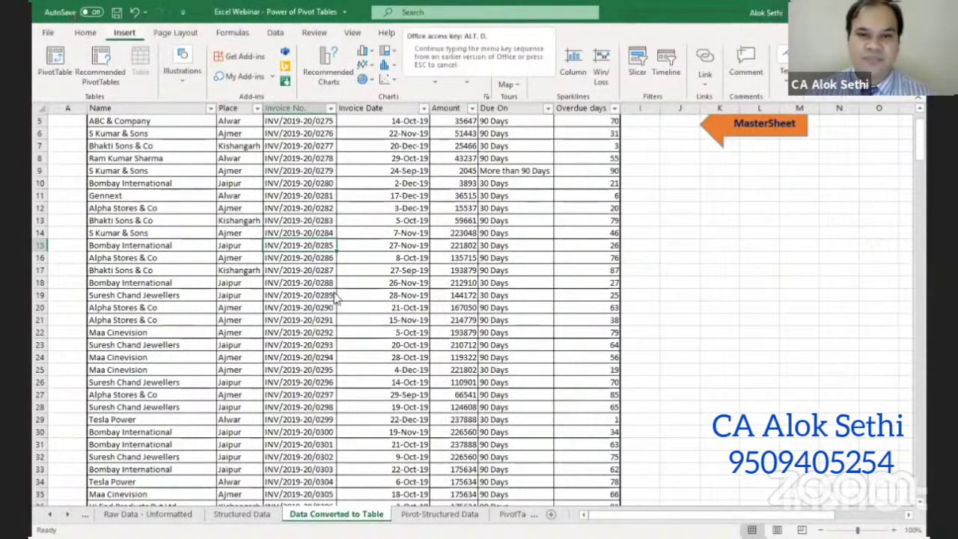
key(p)
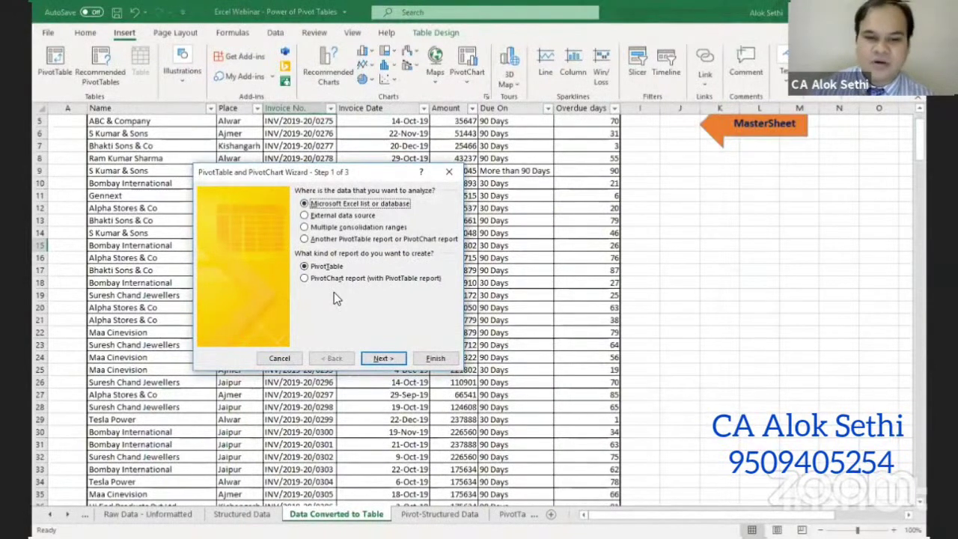
click(436, 357)
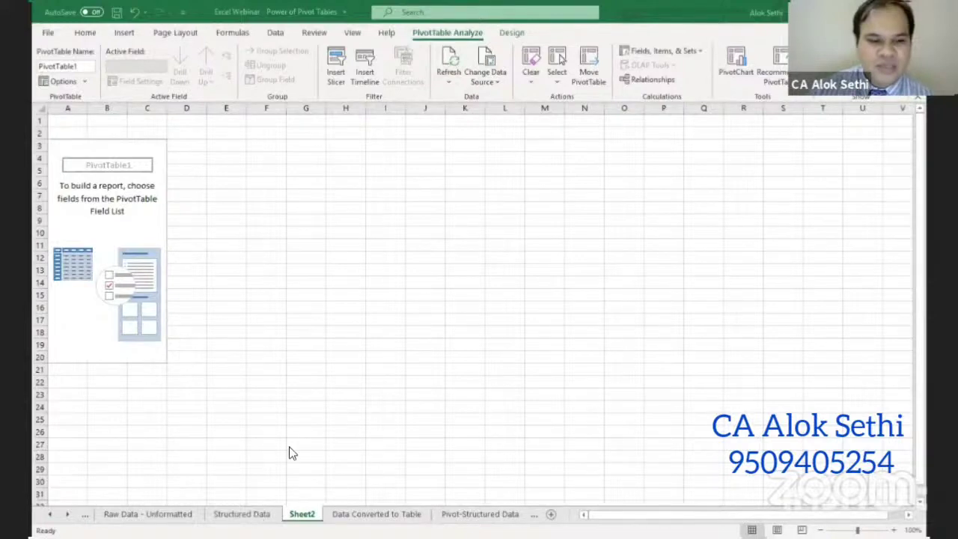
Show the PivotTable Fields pane listing Name, Place, Invoice No., Amount and the other invoice fields
click(105, 202)
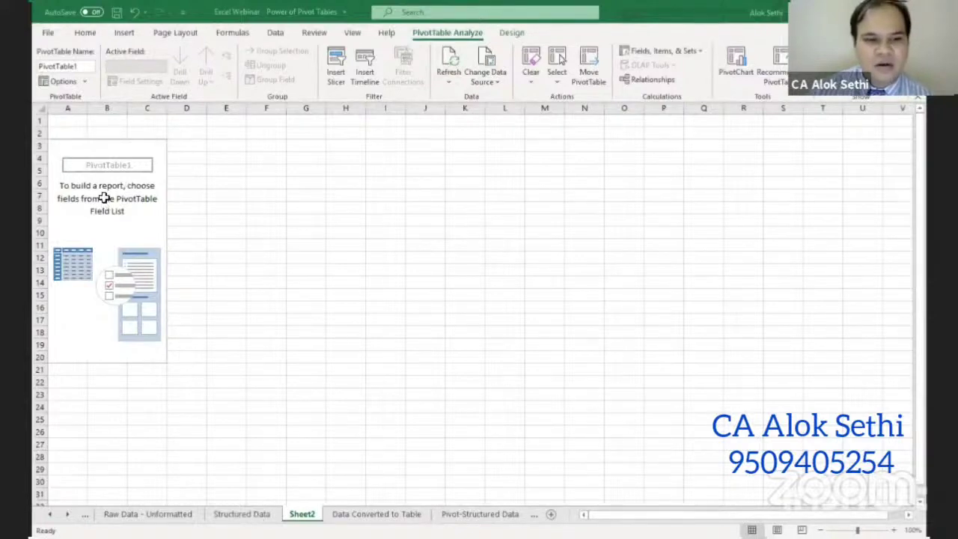
click(779, 161)
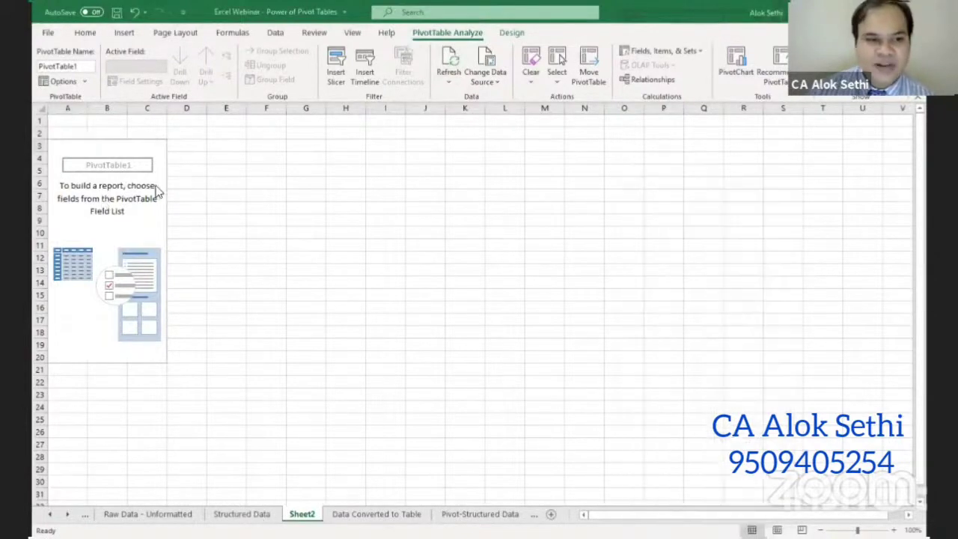
click(196, 154)
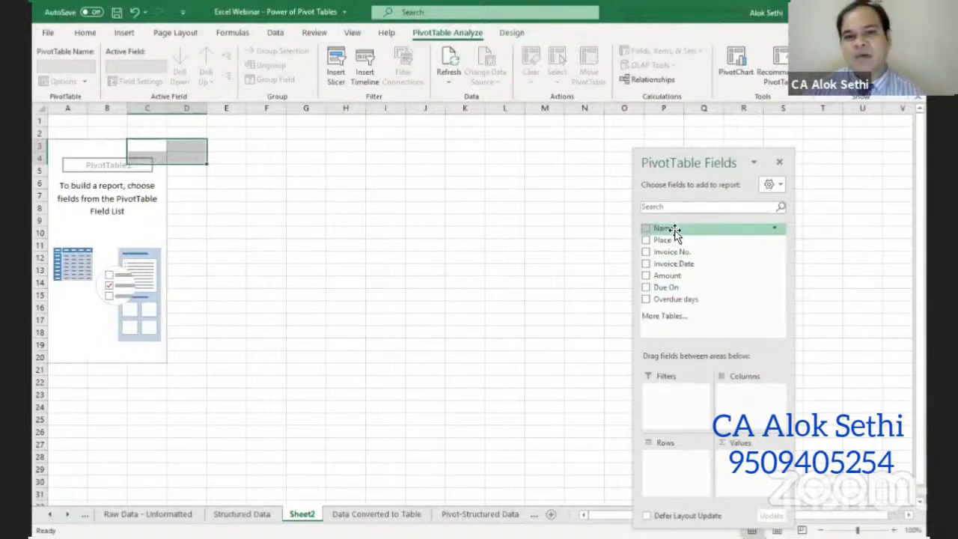
click(501, 78)
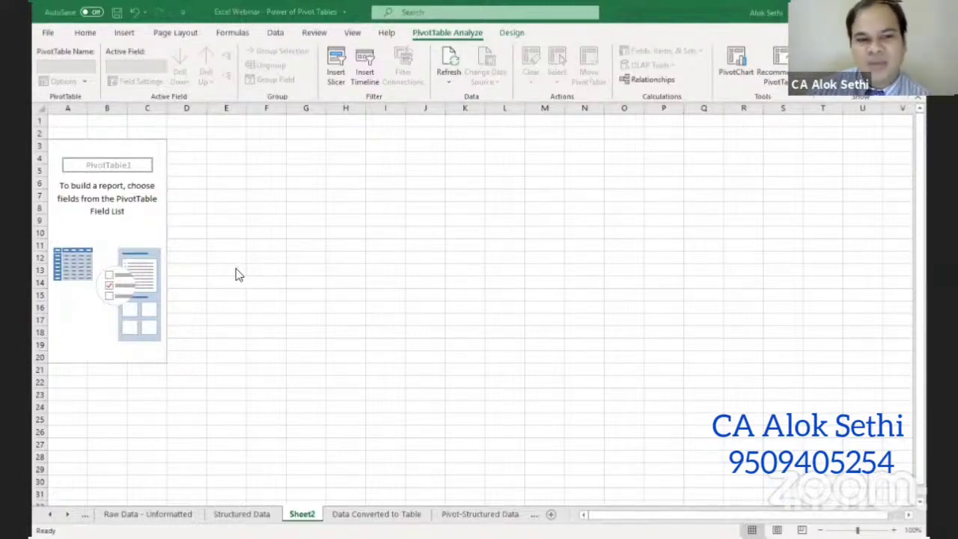
click(115, 222)
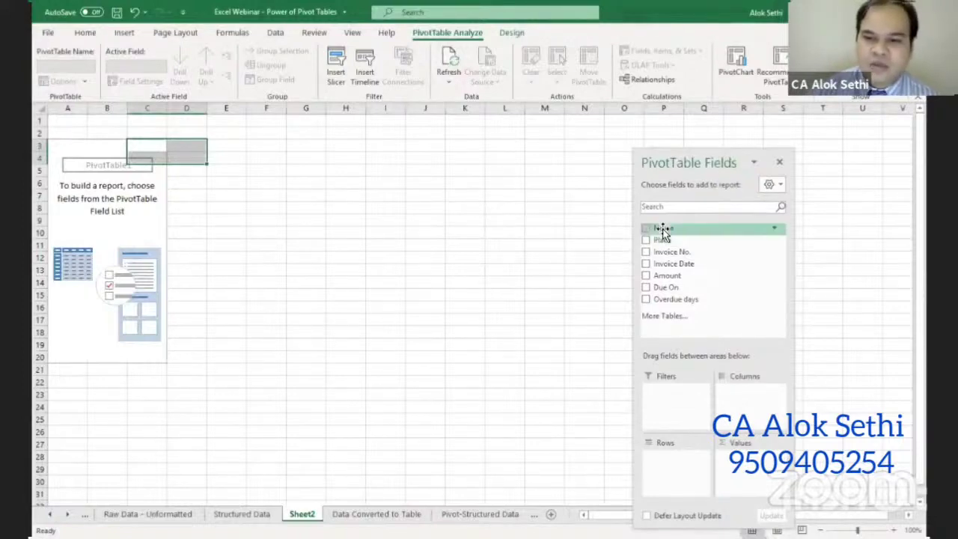
Set the pivot rows to Place only, listing Ajmer, Alwar, Jaipur and Kishangarh
mouse_move(658, 232)
mouse_down()
mouse_move(680, 468)
mouse_move(677, 460)
mouse_up()
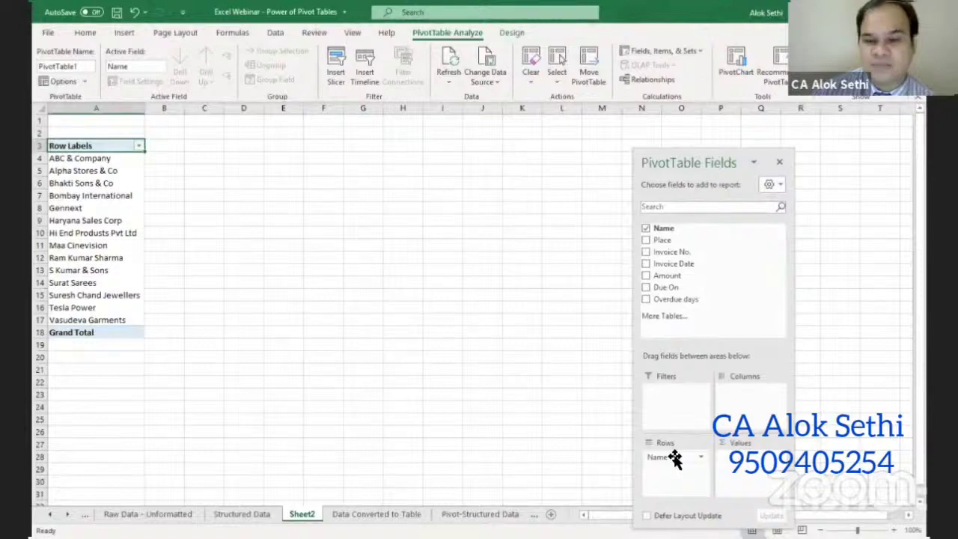
drag(659, 239, 686, 471)
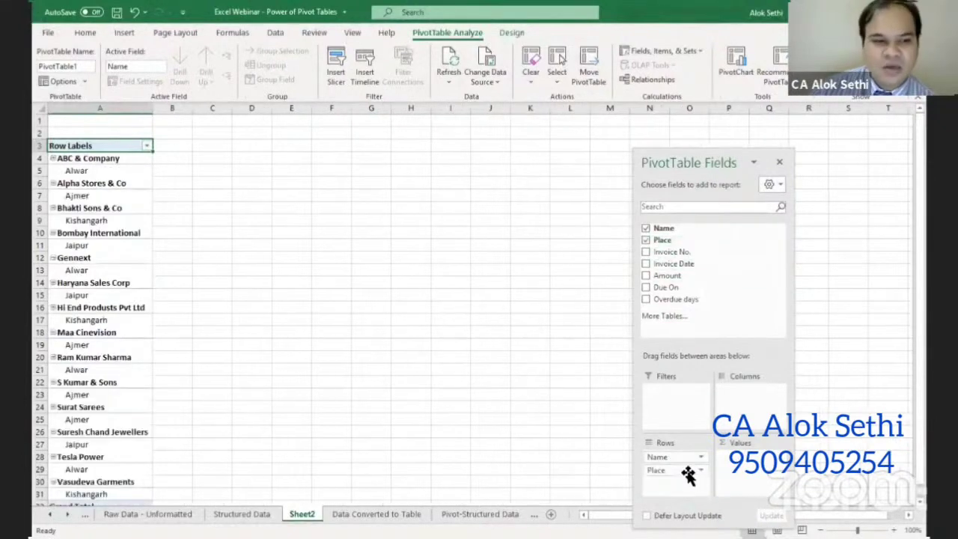
drag(688, 473, 682, 467)
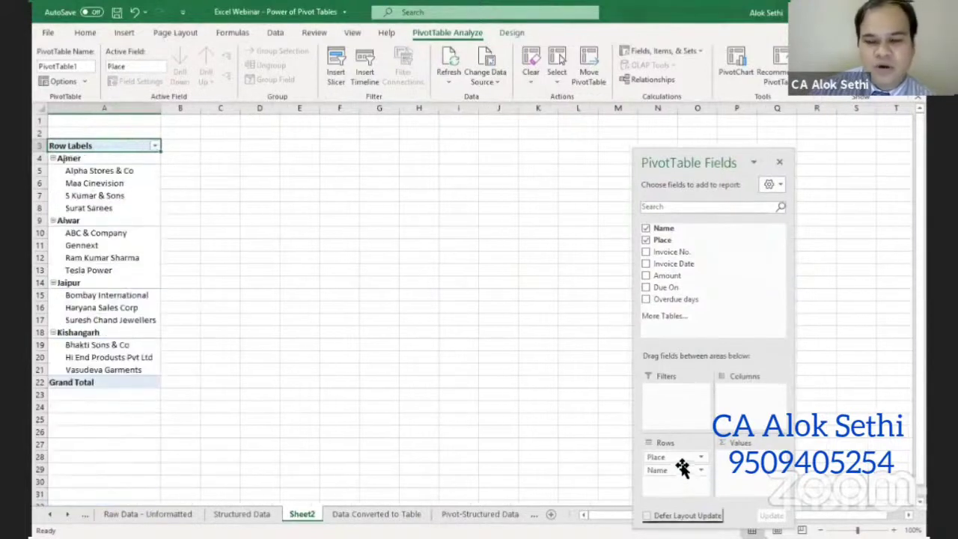
drag(682, 469, 711, 277)
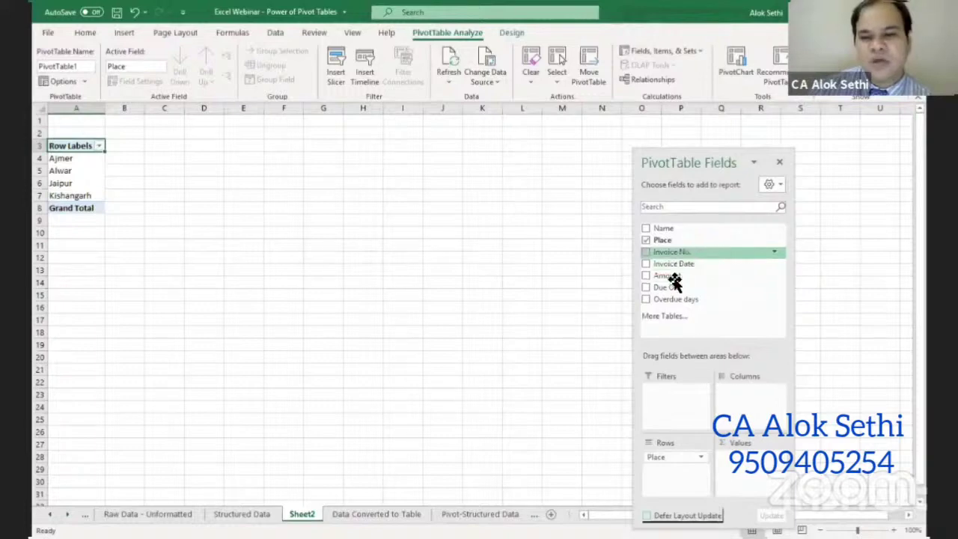
Sum Amount per place (Grand Total 39431558) and select the values in B4:B8
drag(674, 275, 786, 487)
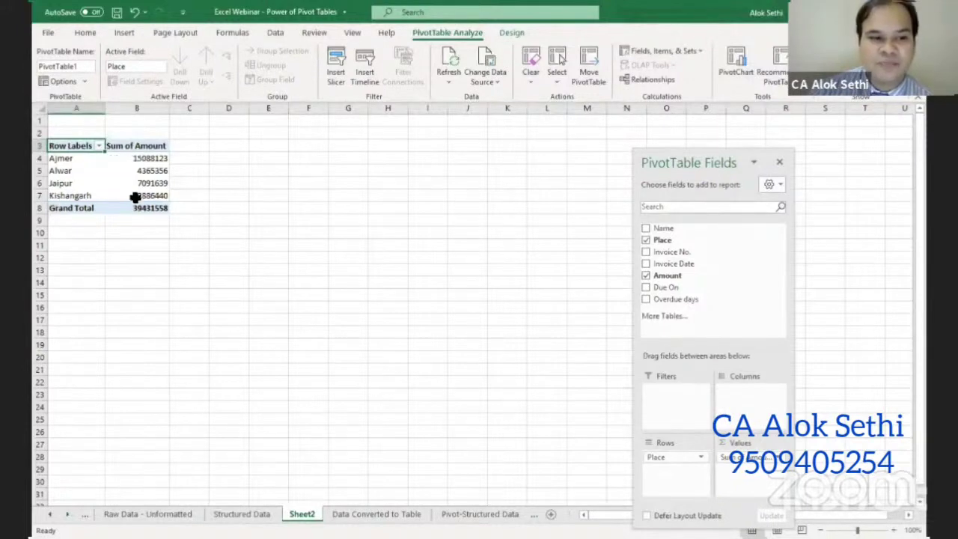
drag(161, 158, 160, 208)
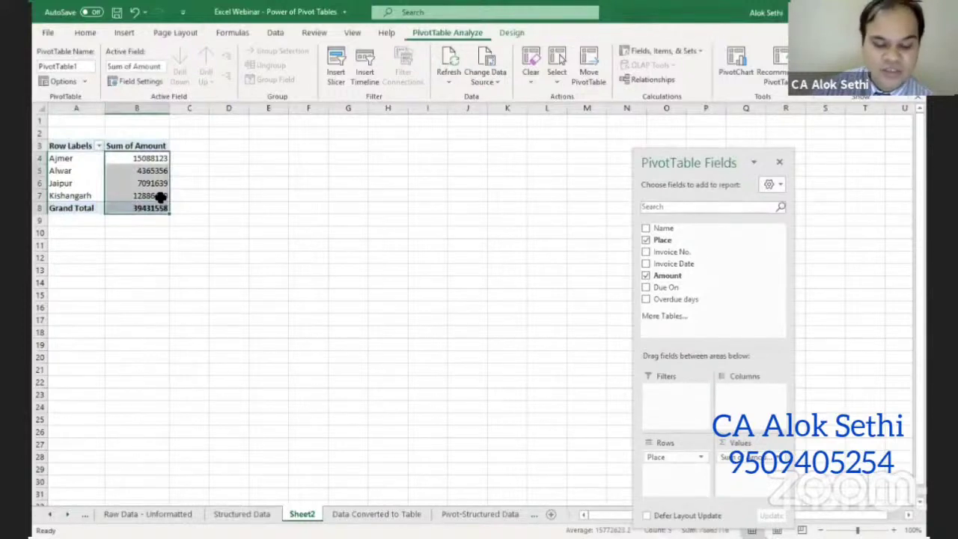
Apply the ₹ English (India) accounting format to the Sum of Amount values
key(alt+h)
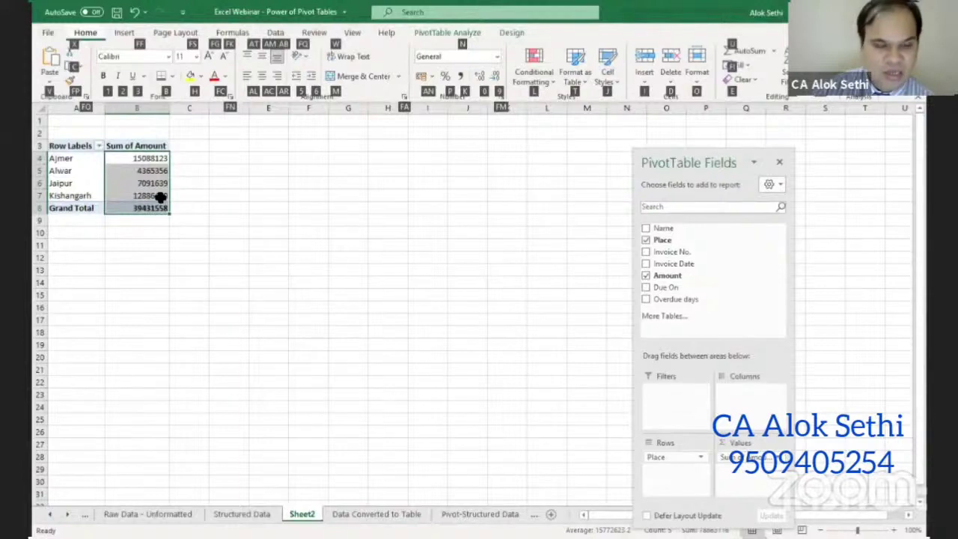
key(a)
key(n)
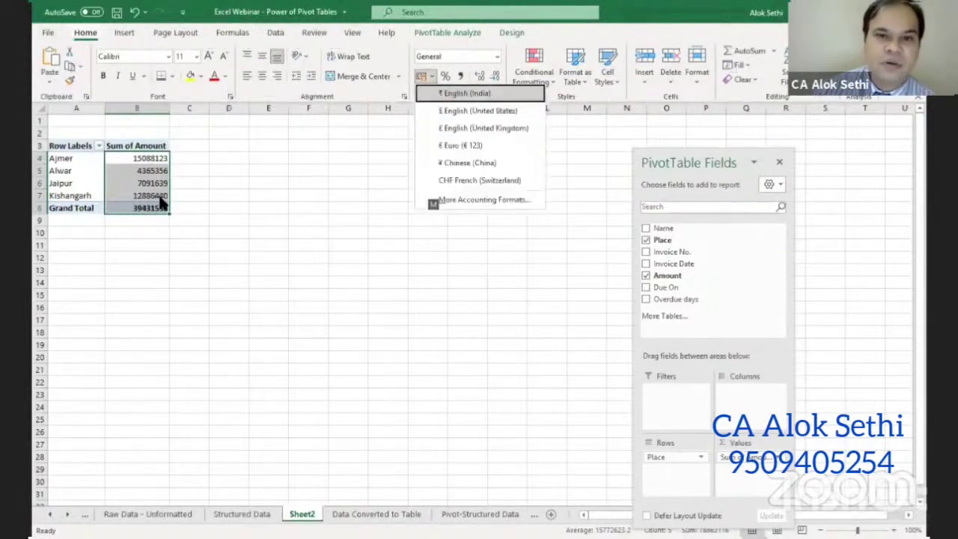
key(Return)
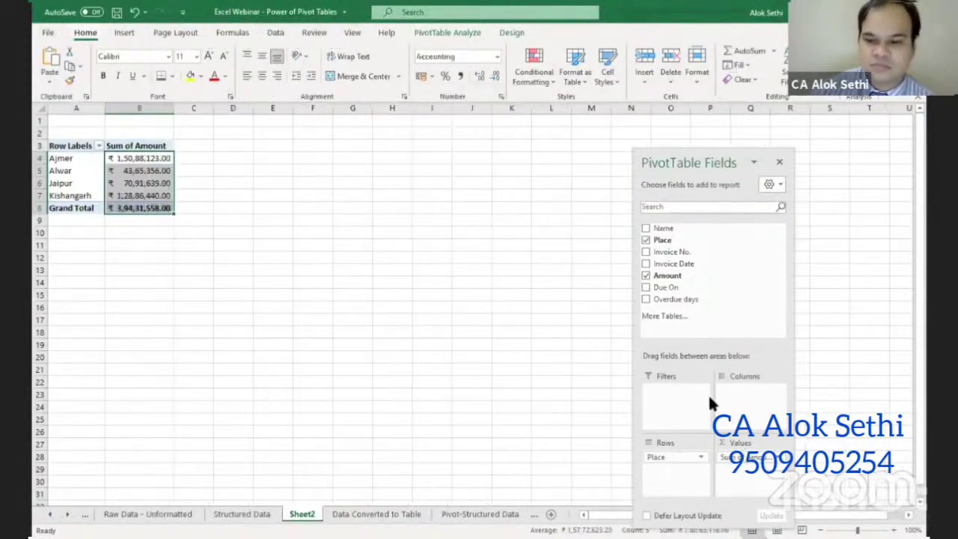
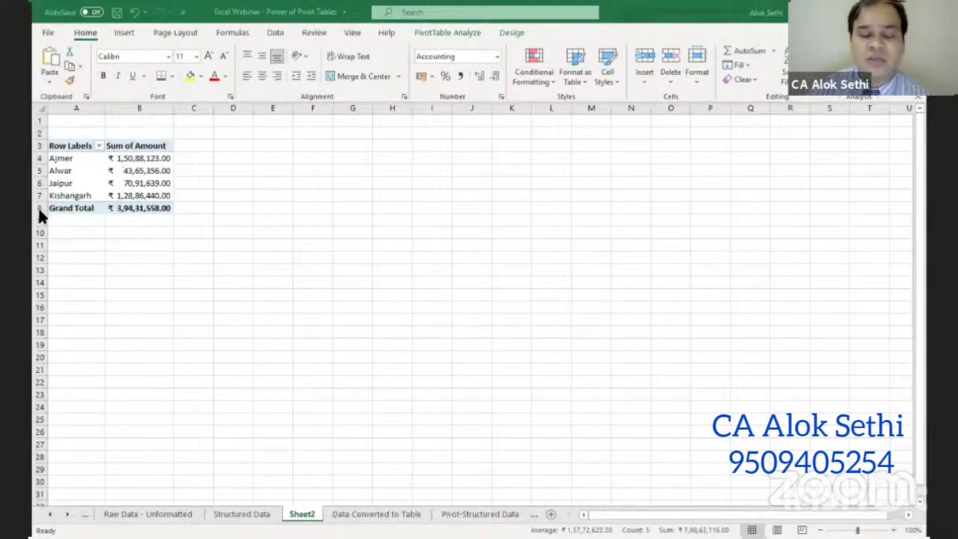
Add Name below Place in the pivot's Rows area
click(99, 188)
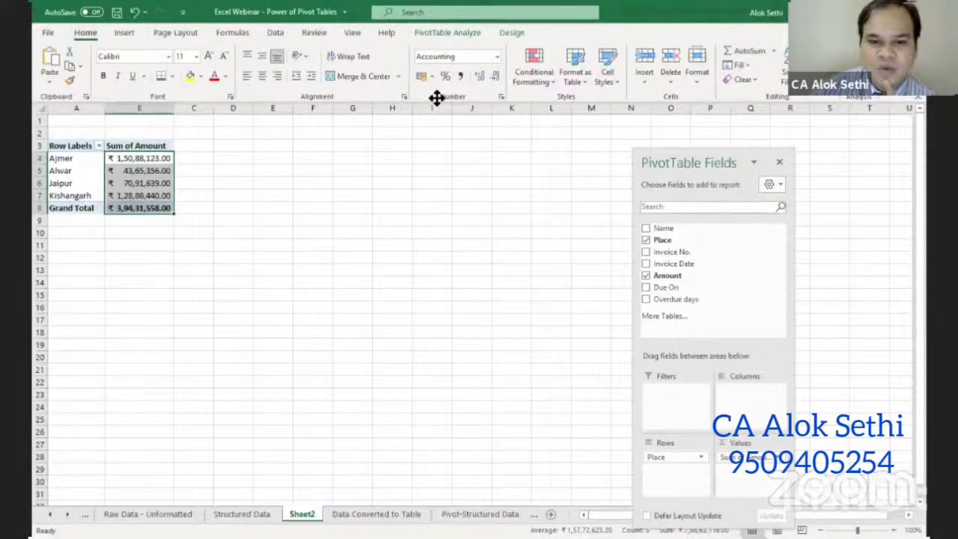
drag(586, 153, 436, 96)
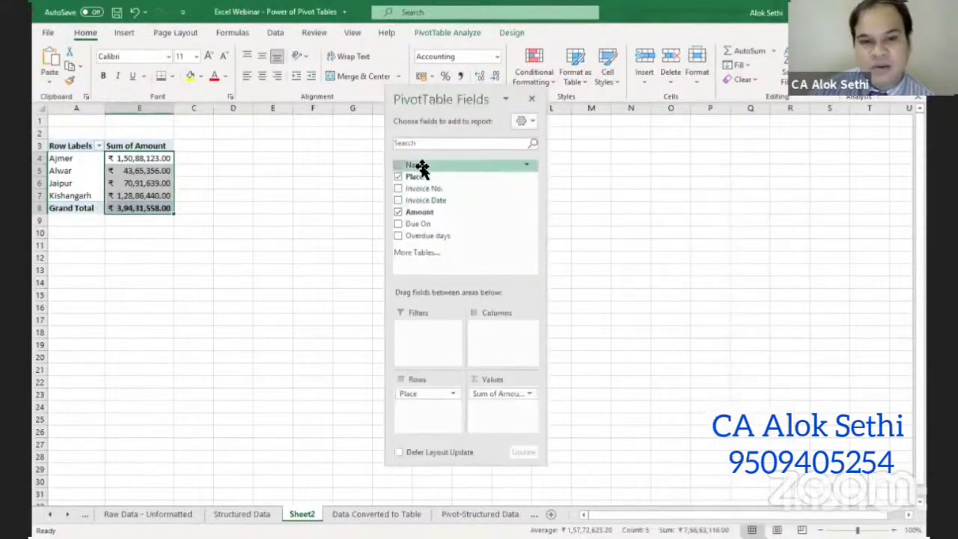
drag(419, 165, 417, 418)
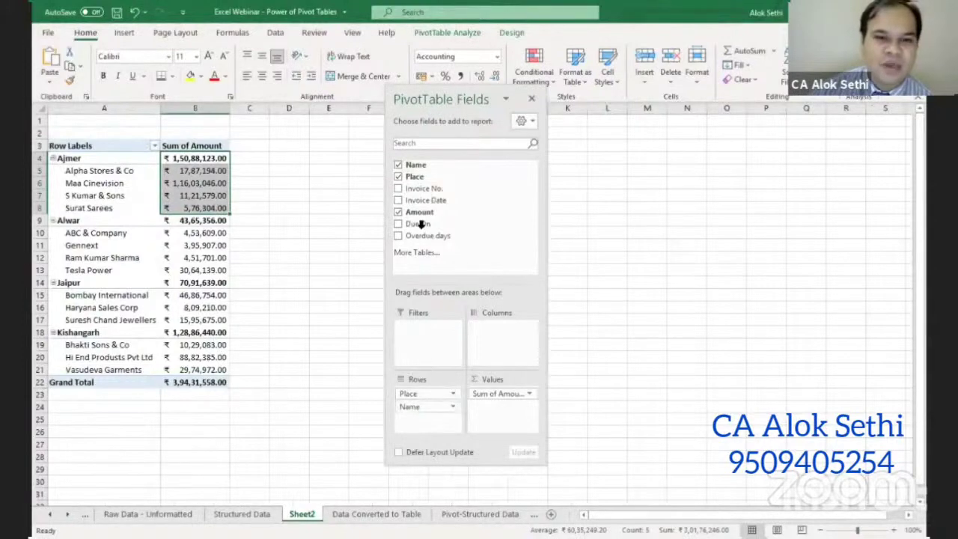
drag(410, 100, 486, 94)
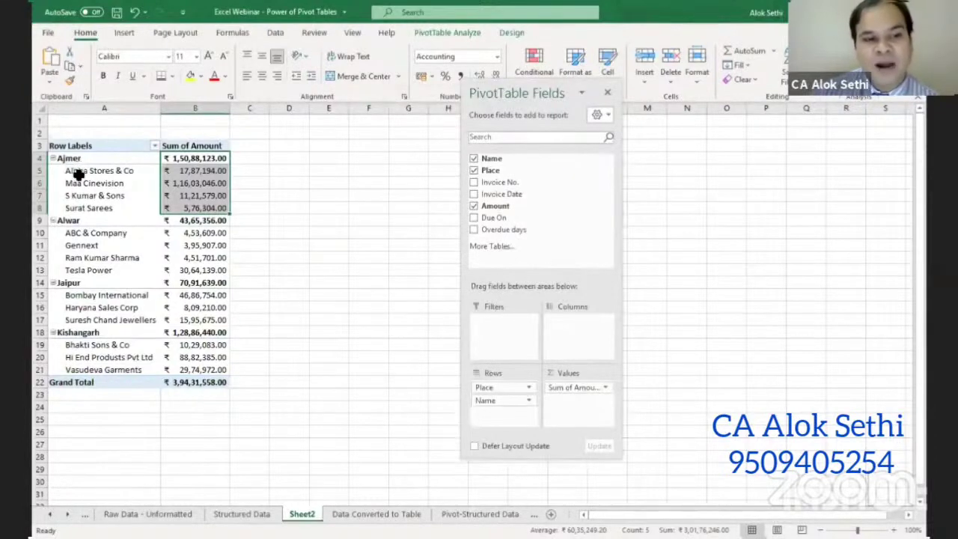
Select Ajmer's customer amounts and check their sum against Ajmer's subtotal
click(168, 158)
mouse_move(175, 171)
mouse_down()
mouse_move(184, 221)
mouse_move(188, 210)
mouse_up()
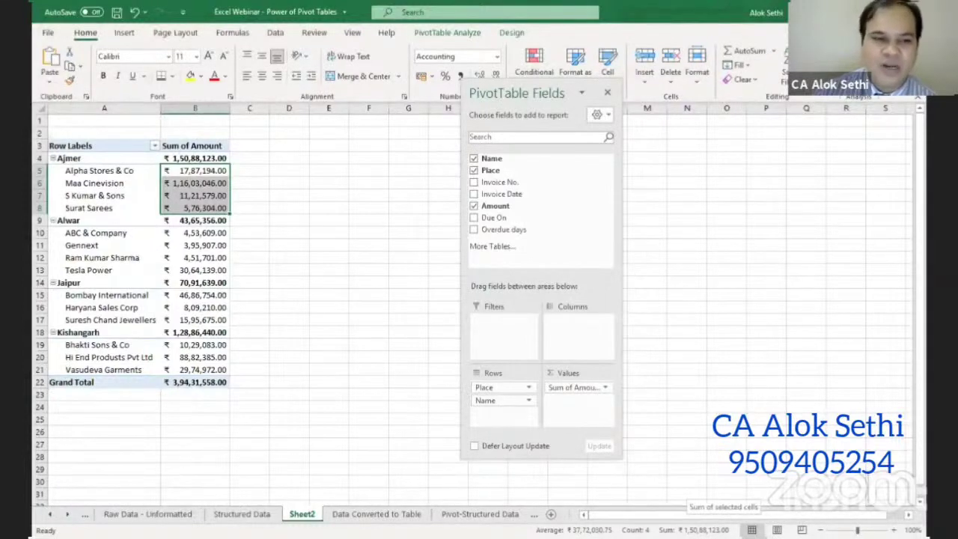
click(205, 158)
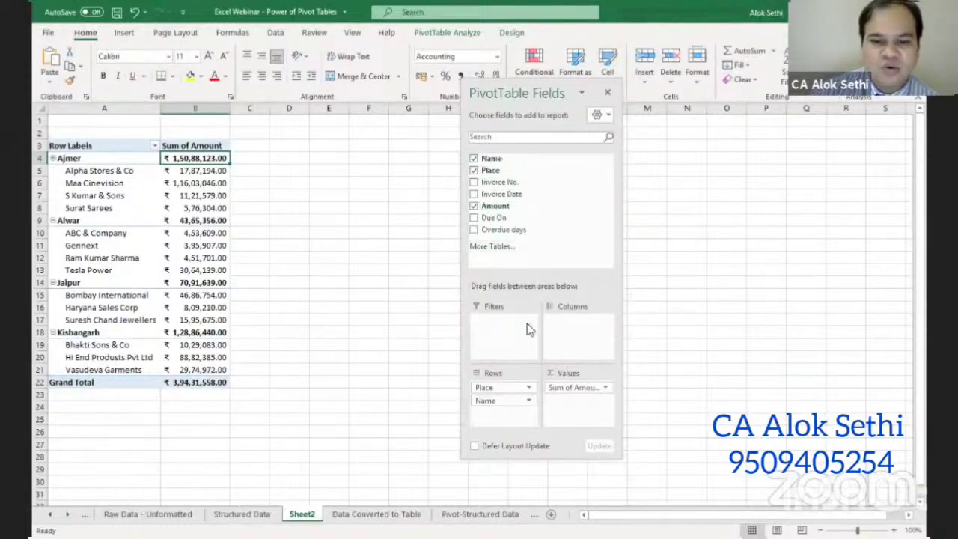
Move Due On into the pivot's Columns area to split amounts by ageing period
drag(496, 218, 517, 414)
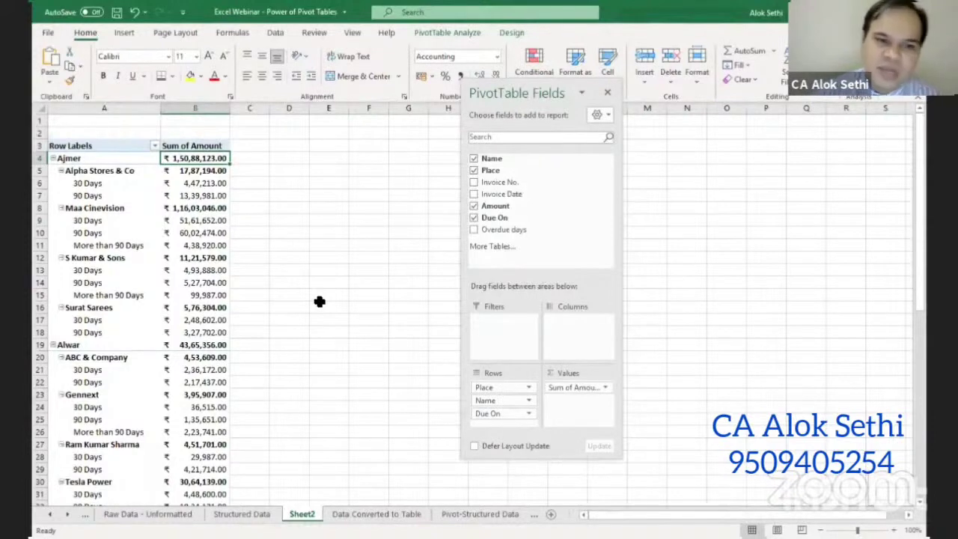
click(486, 416)
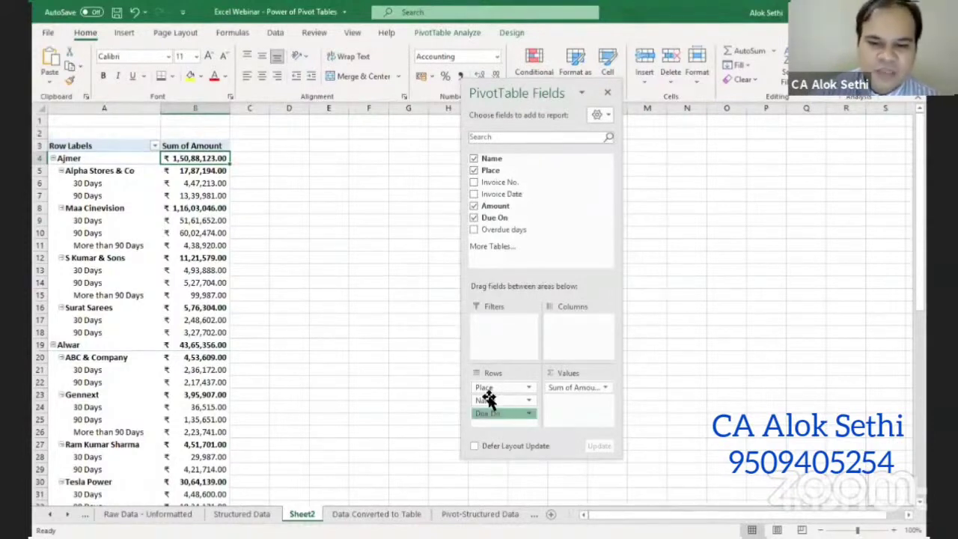
drag(486, 417, 573, 333)
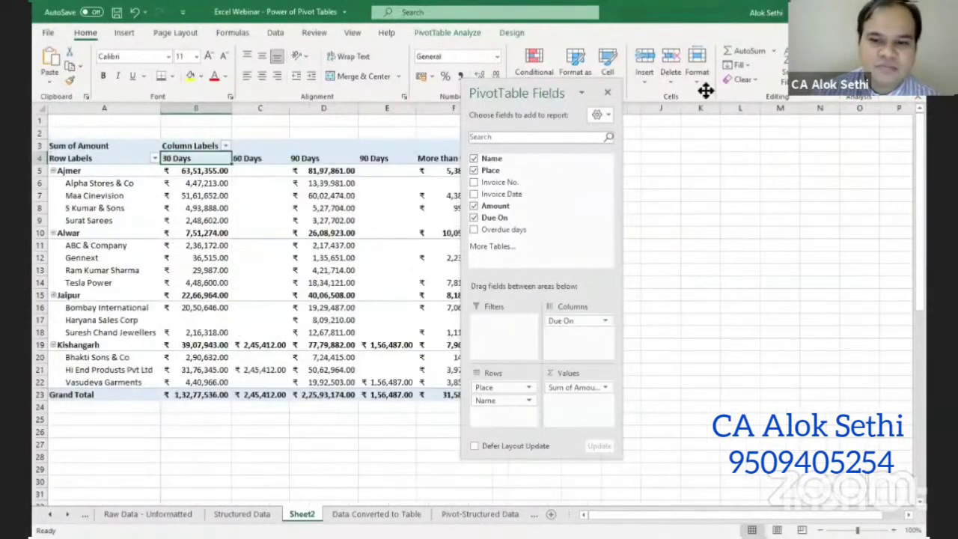
drag(653, 86, 654, 85)
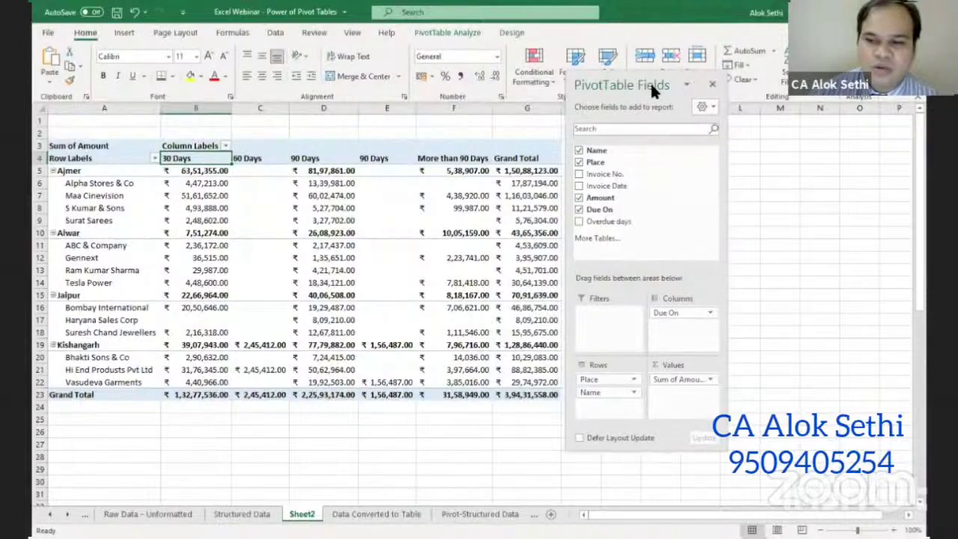
click(430, 136)
click(615, 92)
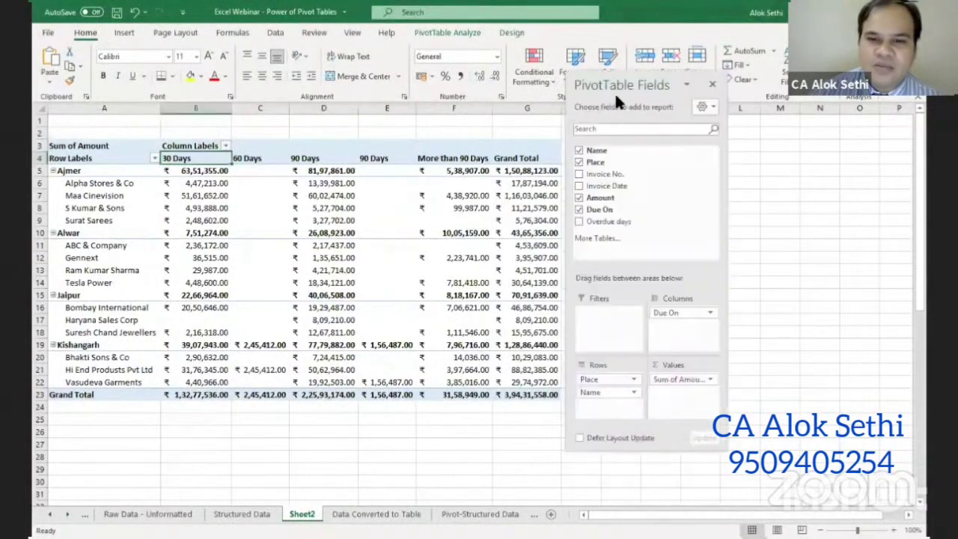
drag(638, 86, 664, 93)
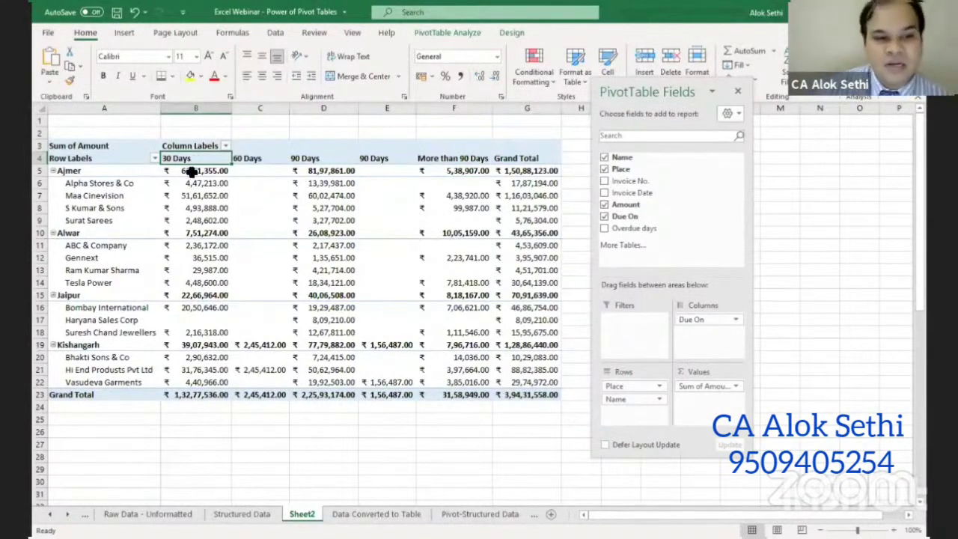
Review the 60 Days, 90 Days, More than 90 Days and Grand Total column amounts
click(252, 158)
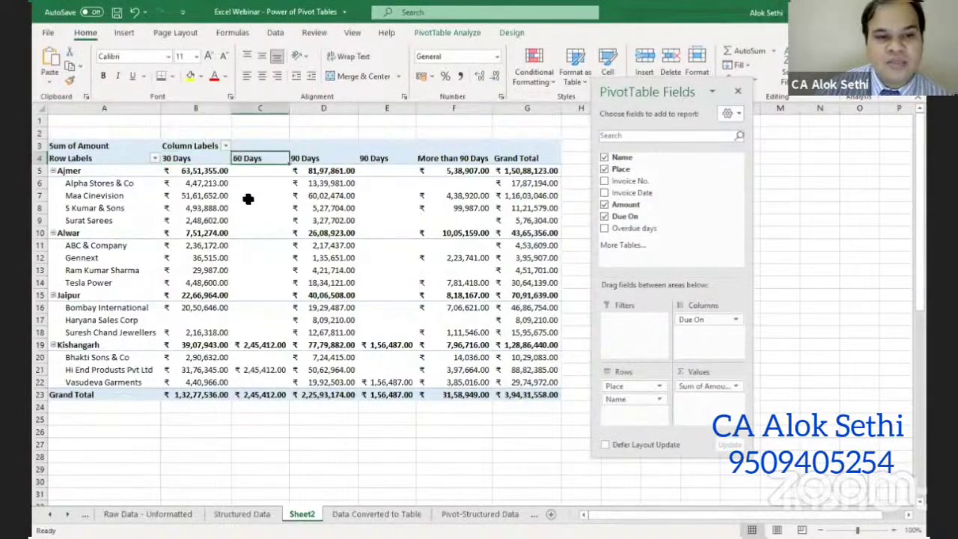
drag(252, 197, 252, 358)
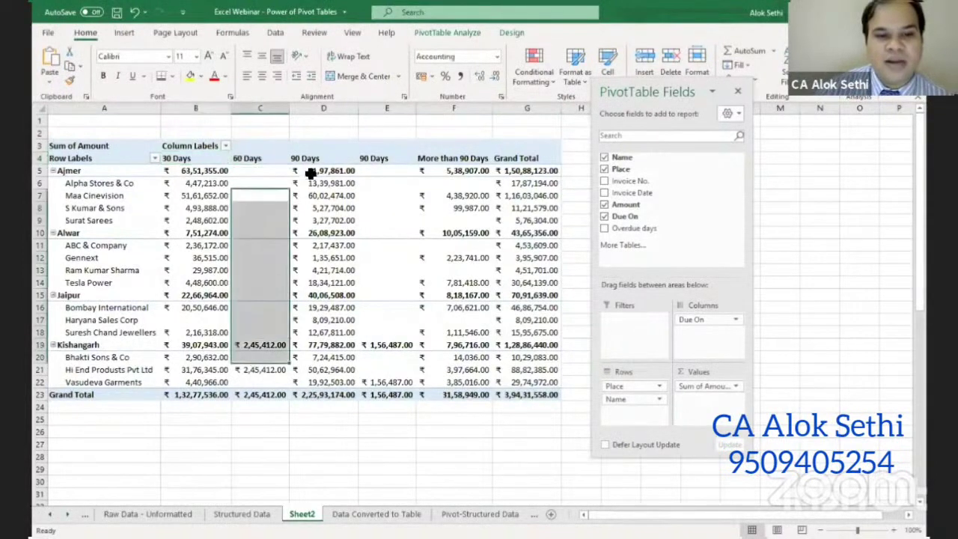
drag(311, 171, 337, 356)
drag(455, 158, 456, 370)
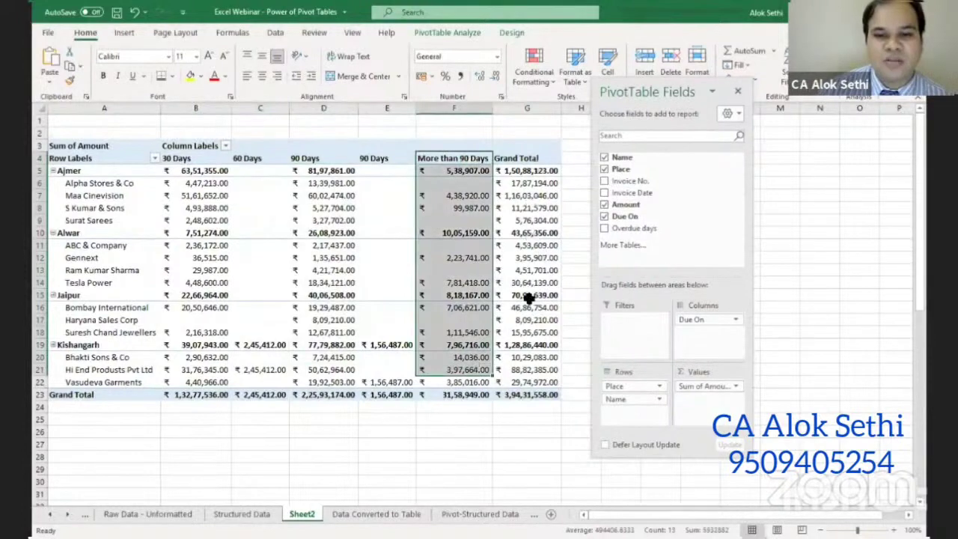
drag(528, 171, 536, 370)
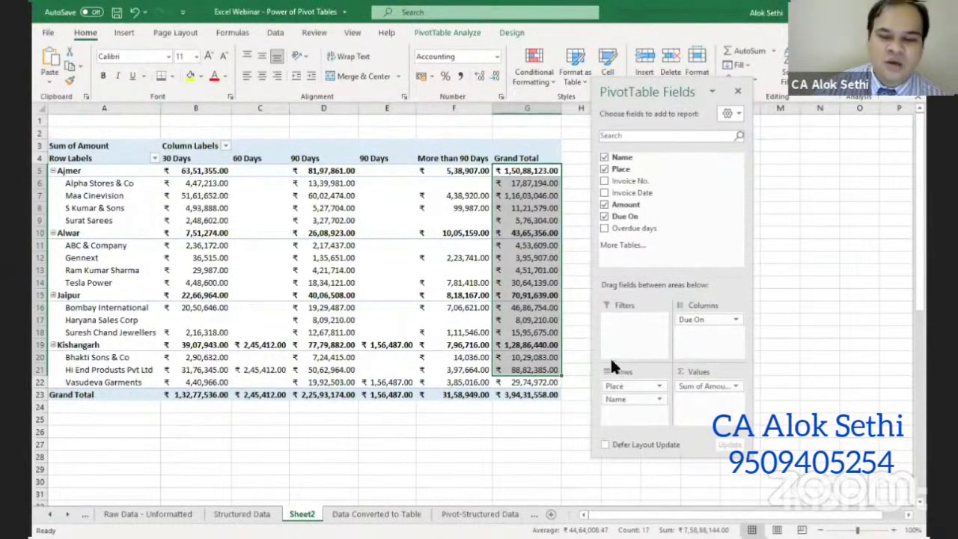
Make Place the report filter and filter the pivot to Jaipur only
drag(615, 385, 619, 350)
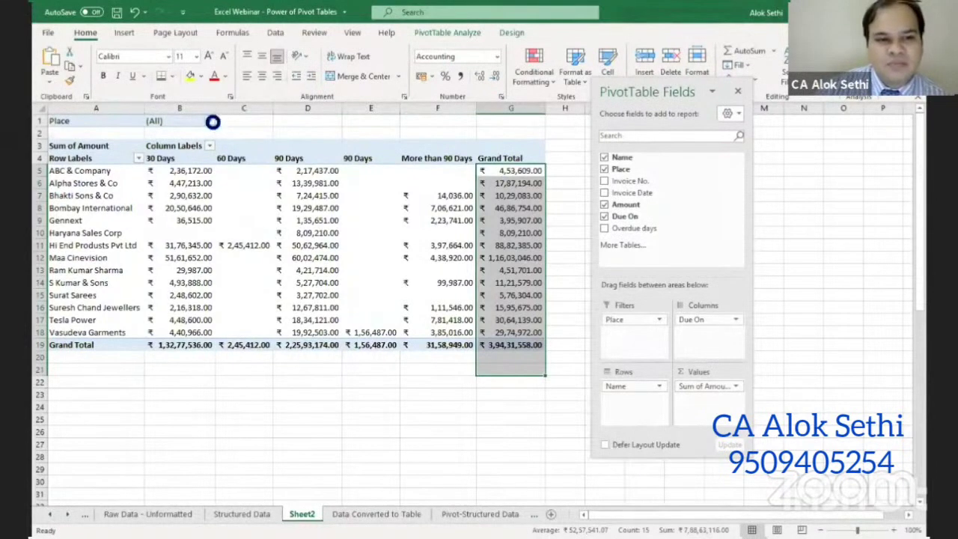
click(210, 121)
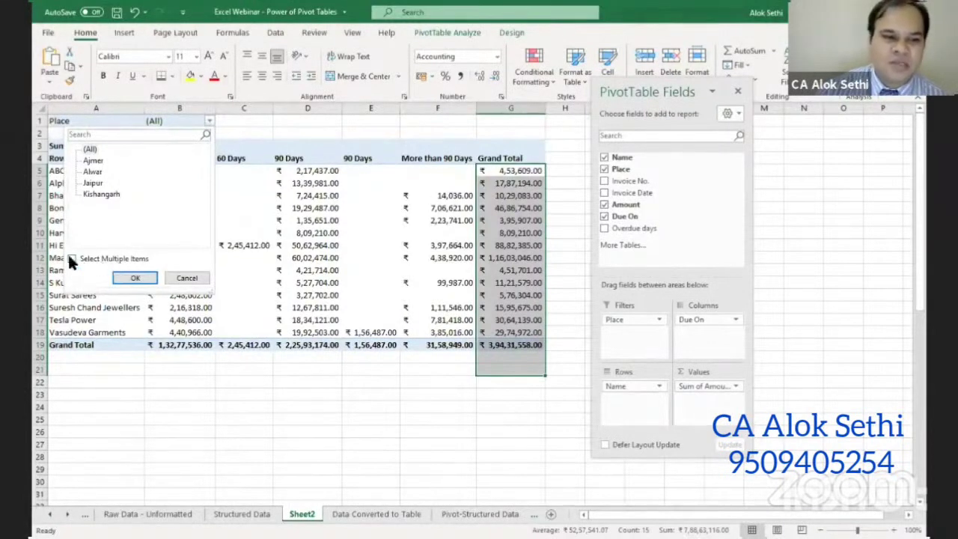
click(70, 259)
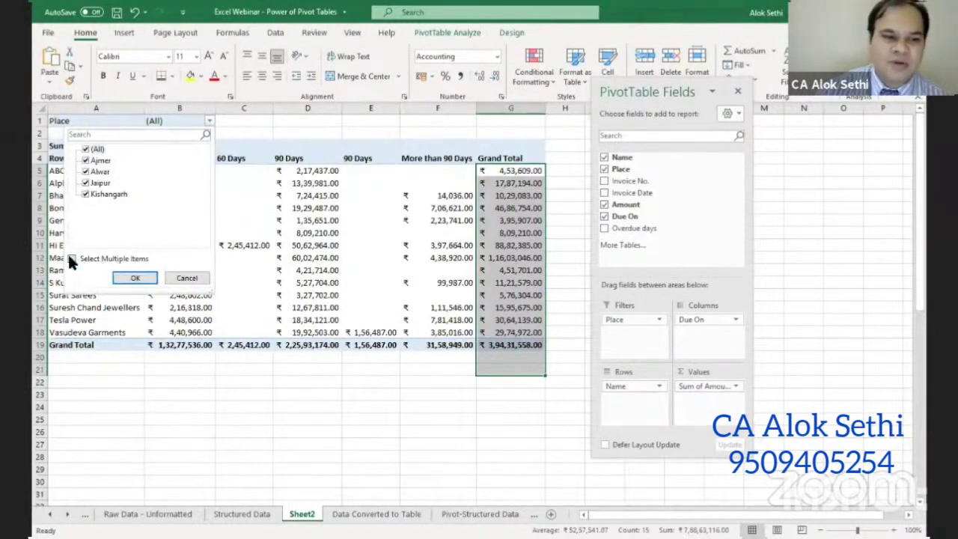
click(86, 150)
click(91, 184)
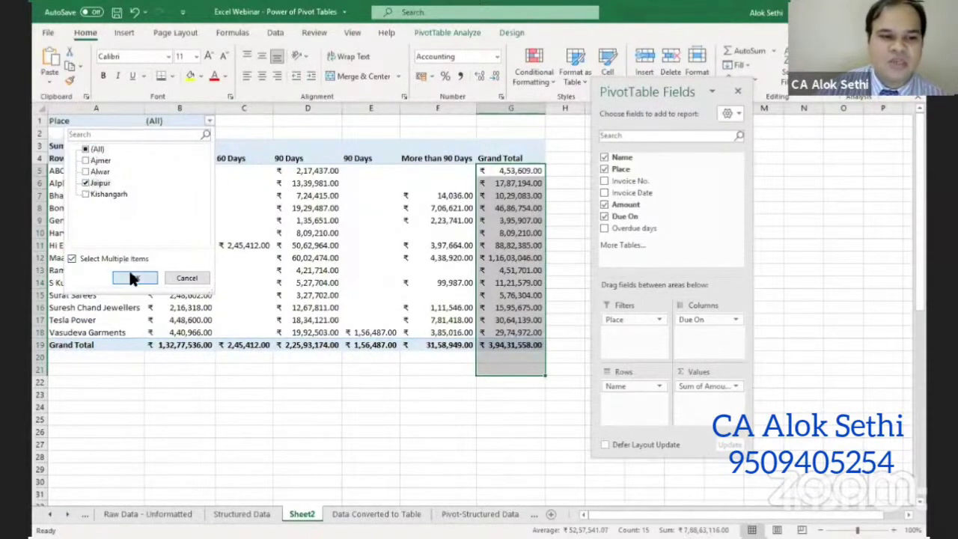
click(132, 277)
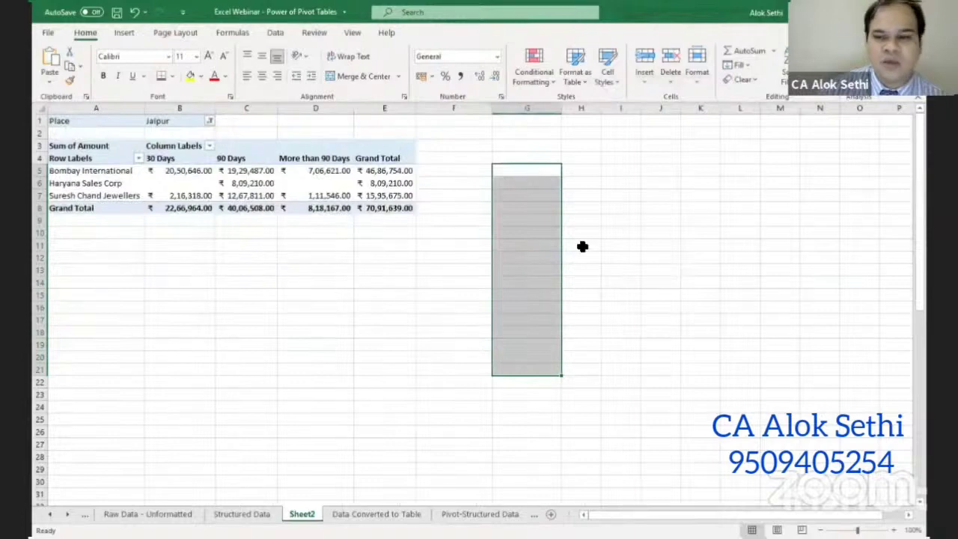
Set the Place filter back to (All) so every place's customers appear
click(178, 167)
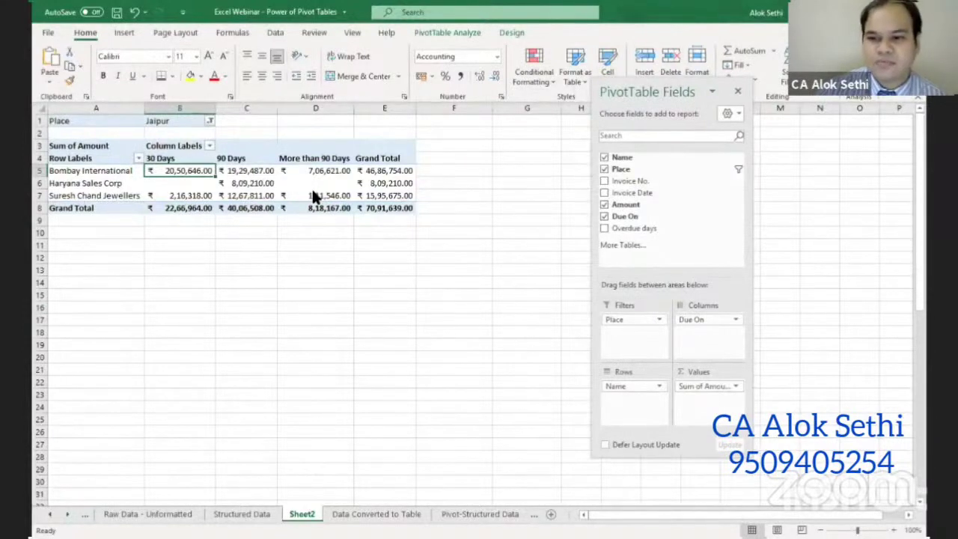
click(726, 241)
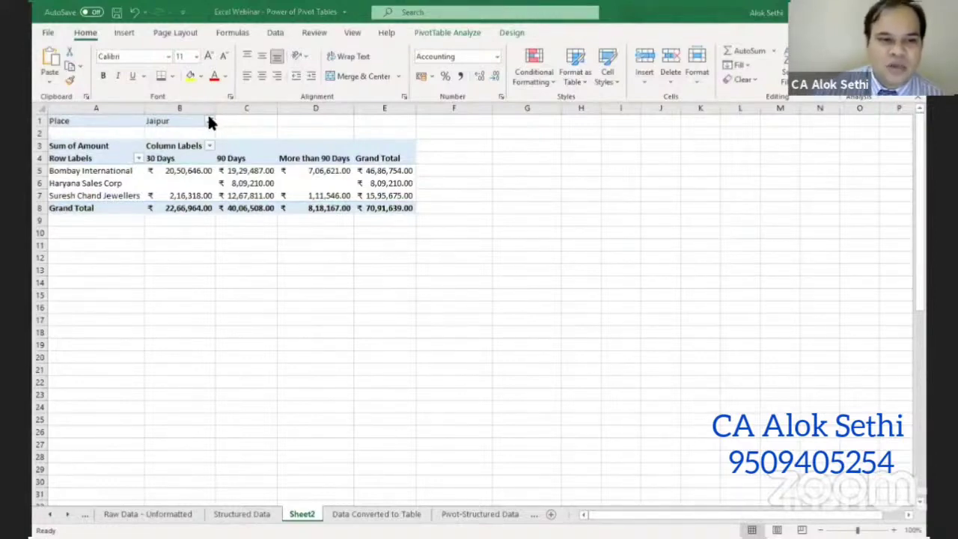
click(201, 145)
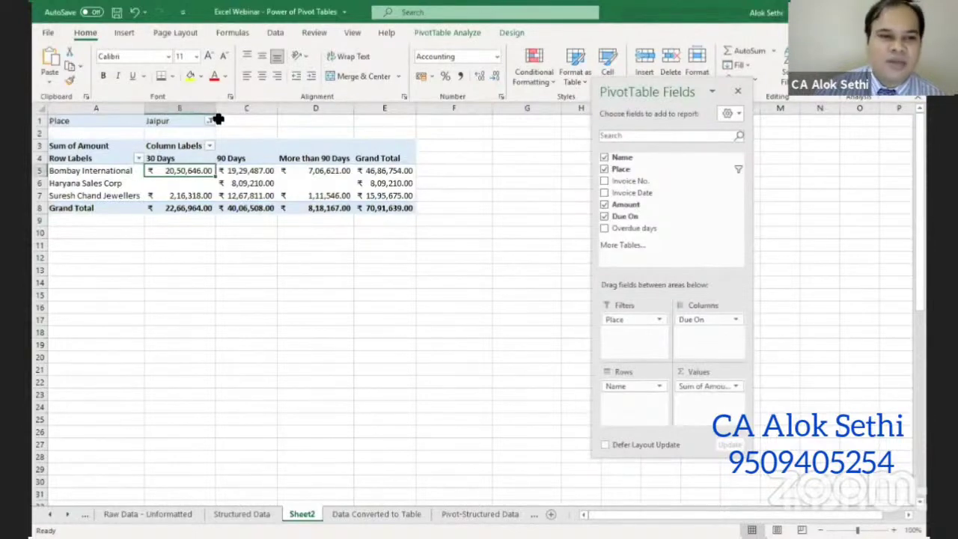
click(217, 120)
click(211, 120)
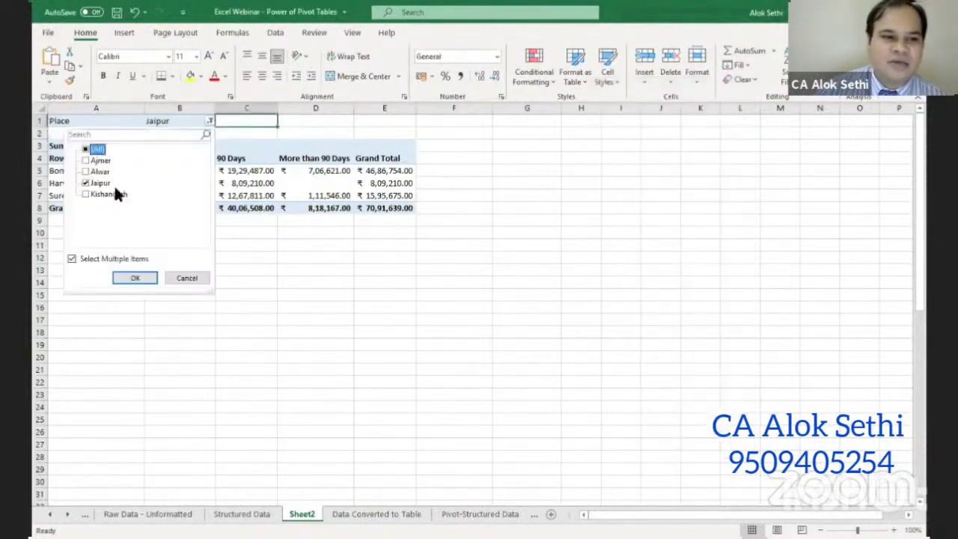
click(140, 276)
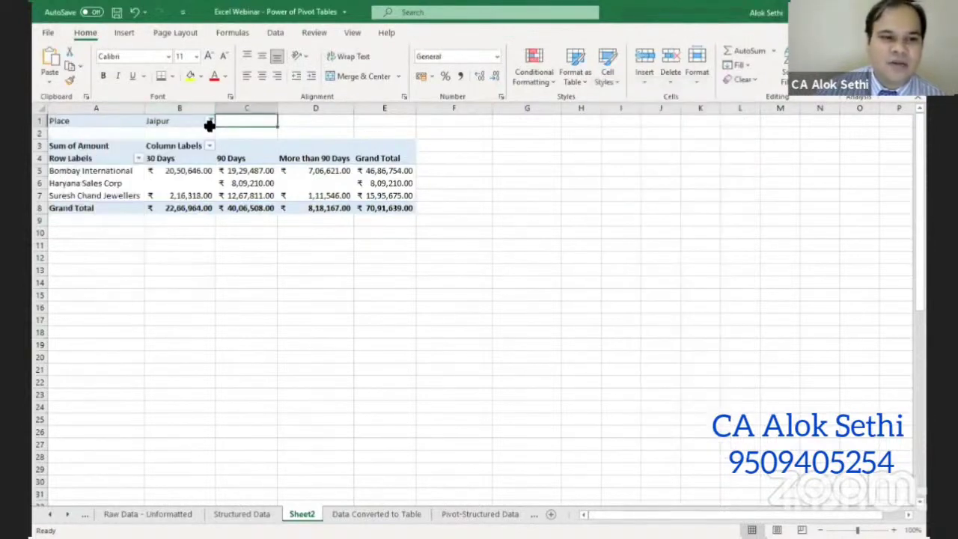
click(211, 121)
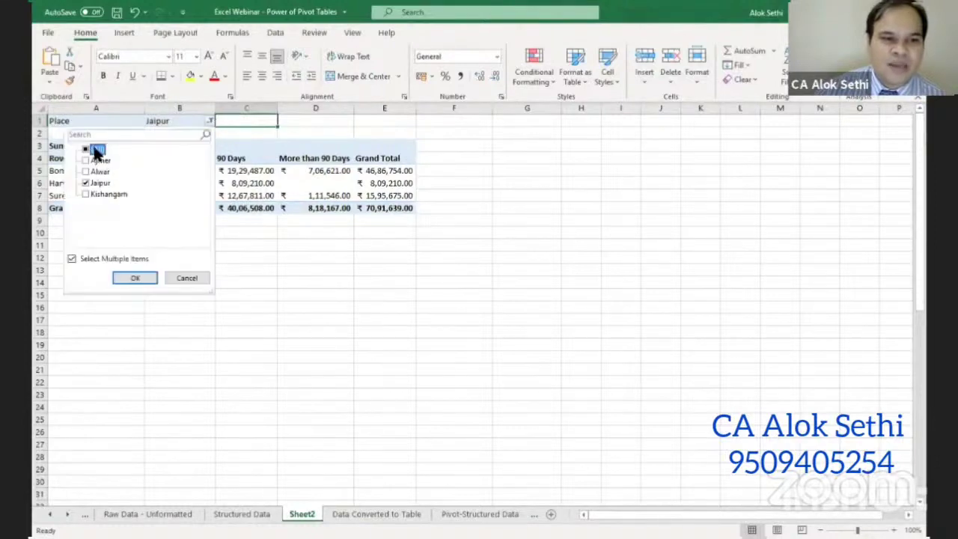
click(85, 150)
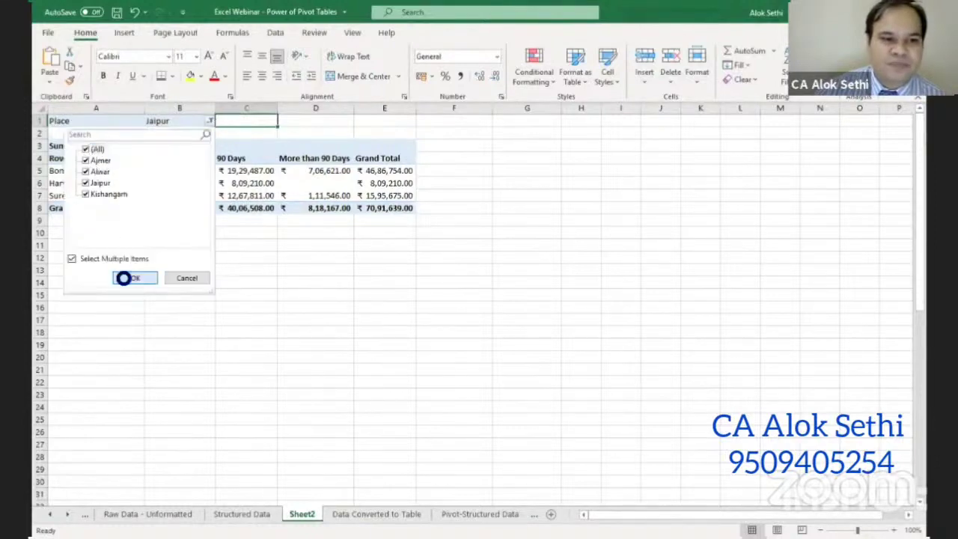
click(123, 278)
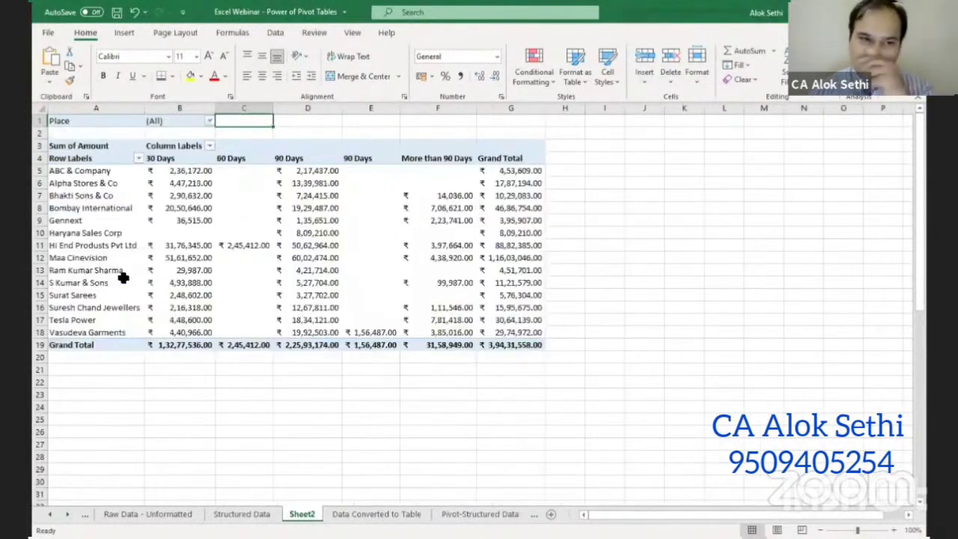
Remove Due On and reorder the rows so Place groups the customer names
double_click(102, 171)
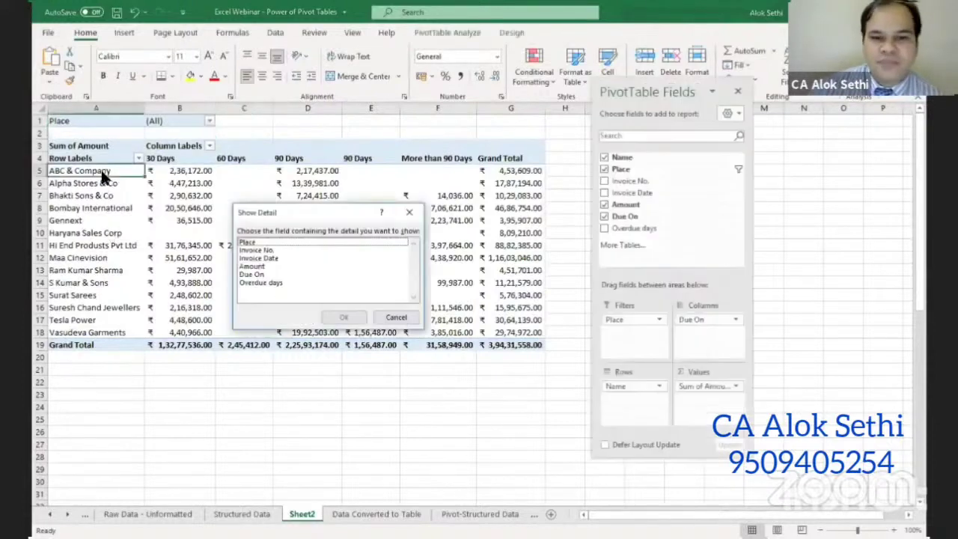
click(394, 316)
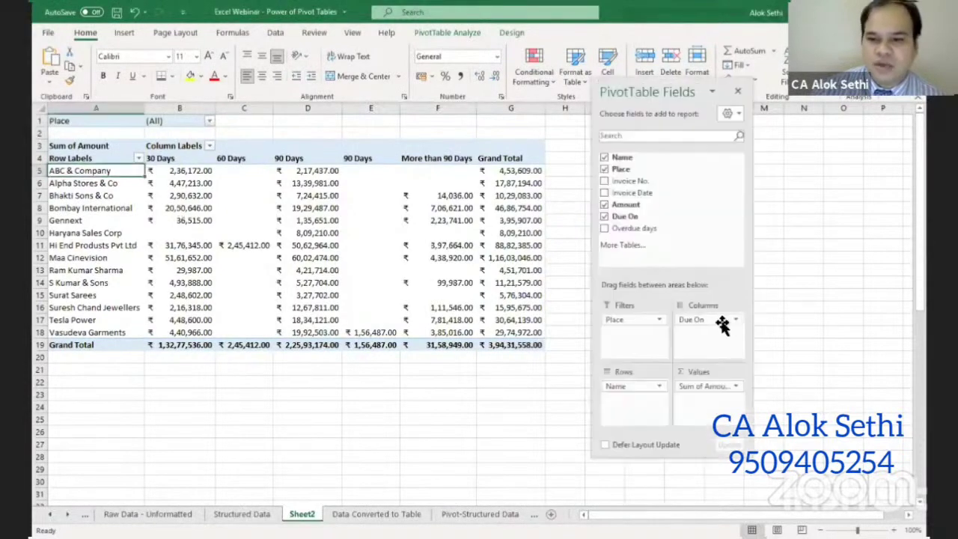
mouse_move(718, 321)
mouse_down()
mouse_move(665, 352)
mouse_move(652, 392)
mouse_up()
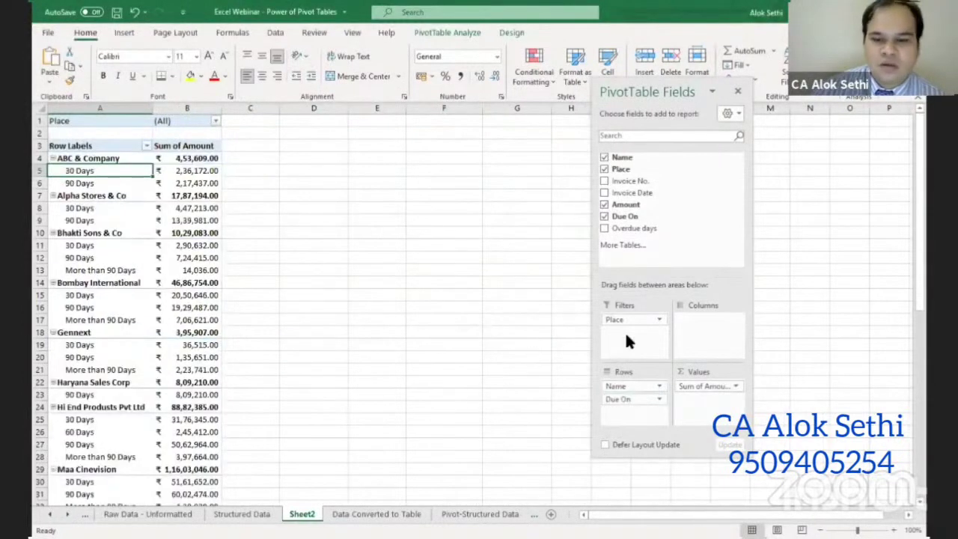
mouse_move(622, 385)
mouse_down()
mouse_move(666, 244)
mouse_move(663, 251)
mouse_up()
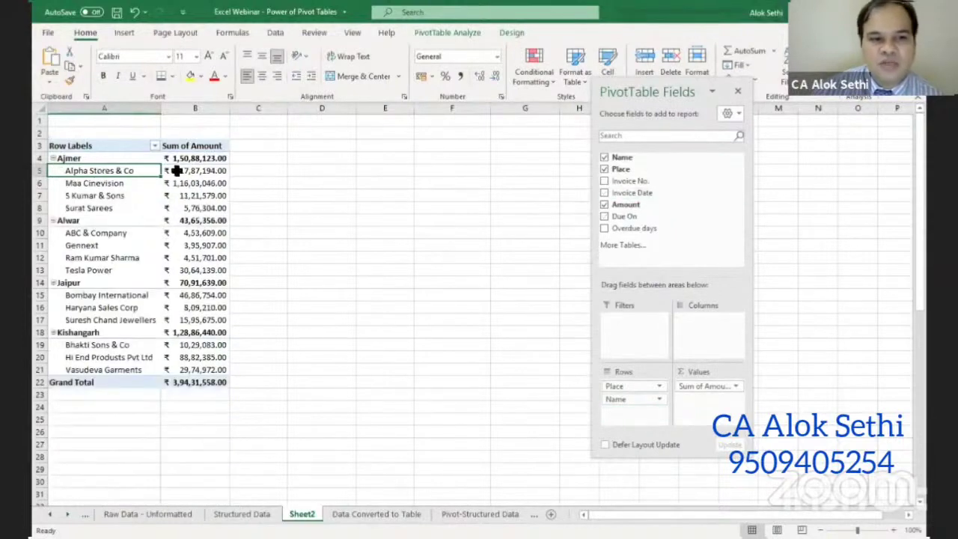
Add Invoice No. as a detail level under Alpha Stores & Co, then collapse it
double_click(124, 169)
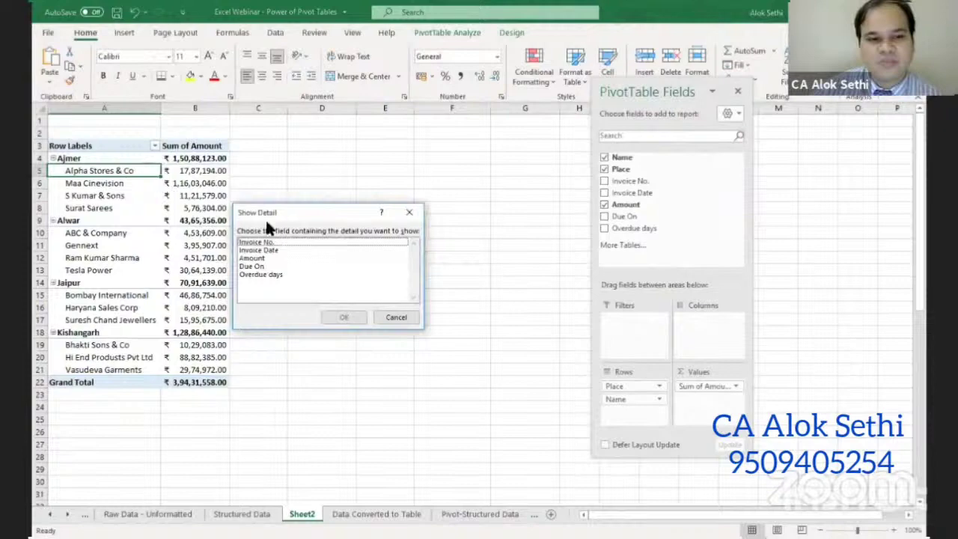
click(296, 242)
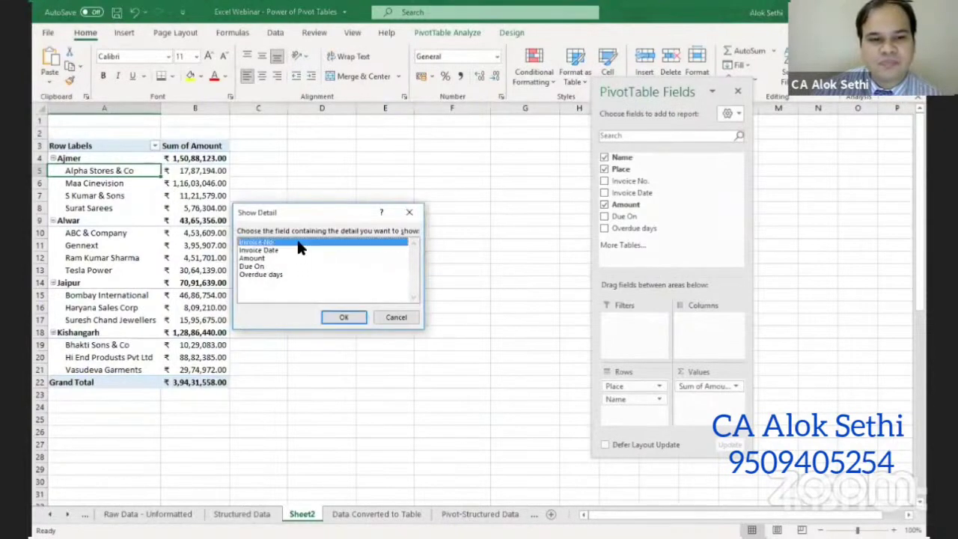
click(330, 317)
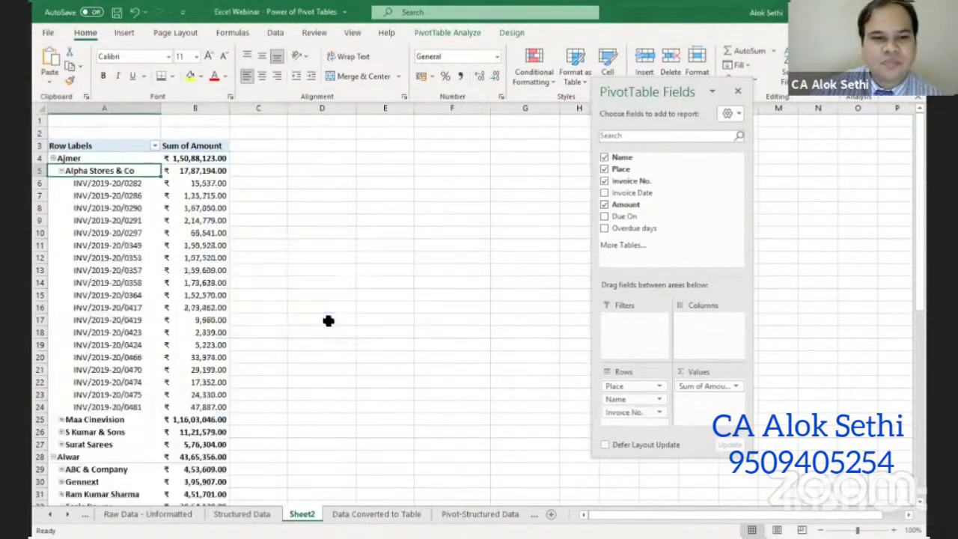
click(61, 171)
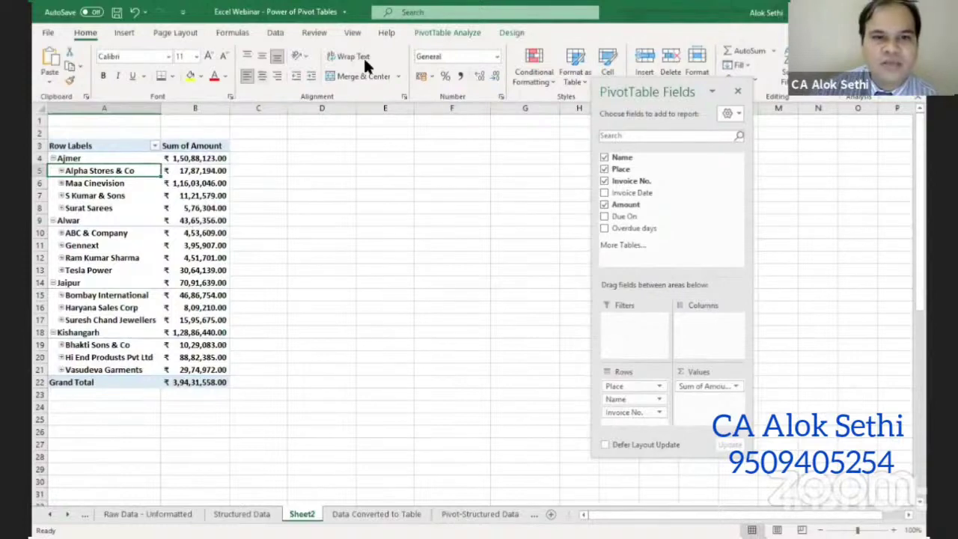
click(169, 208)
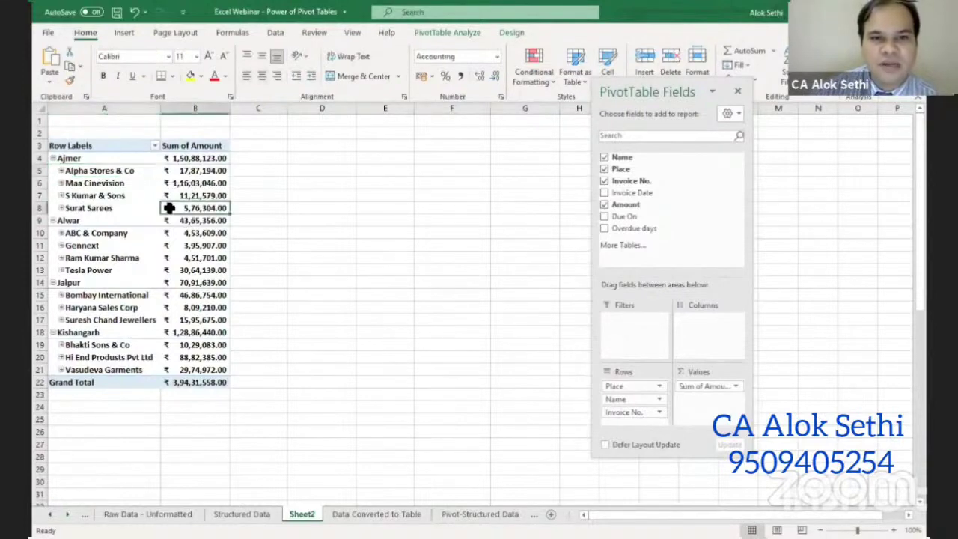
Switch the pivot to tabular form and extract Alpha Stores & Co's records to Sheet3
click(516, 30)
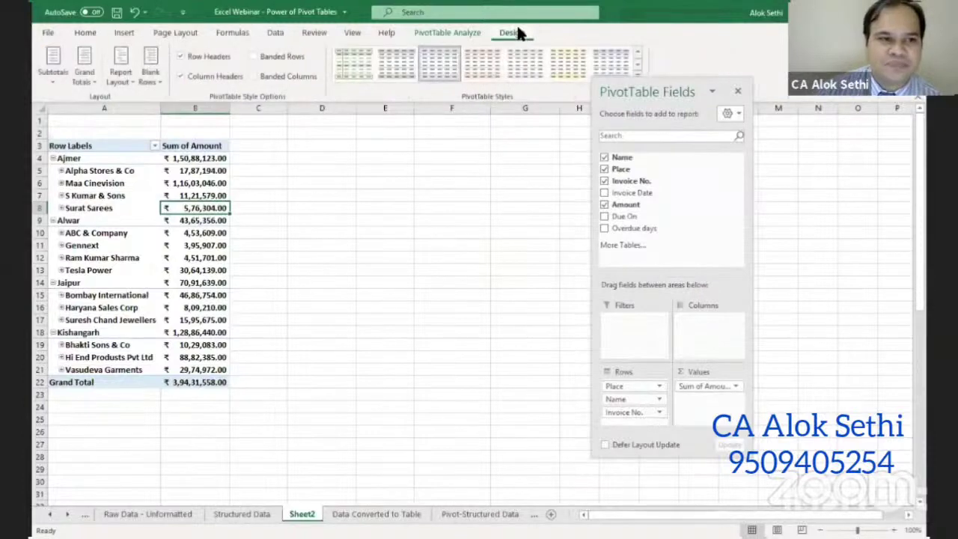
click(121, 78)
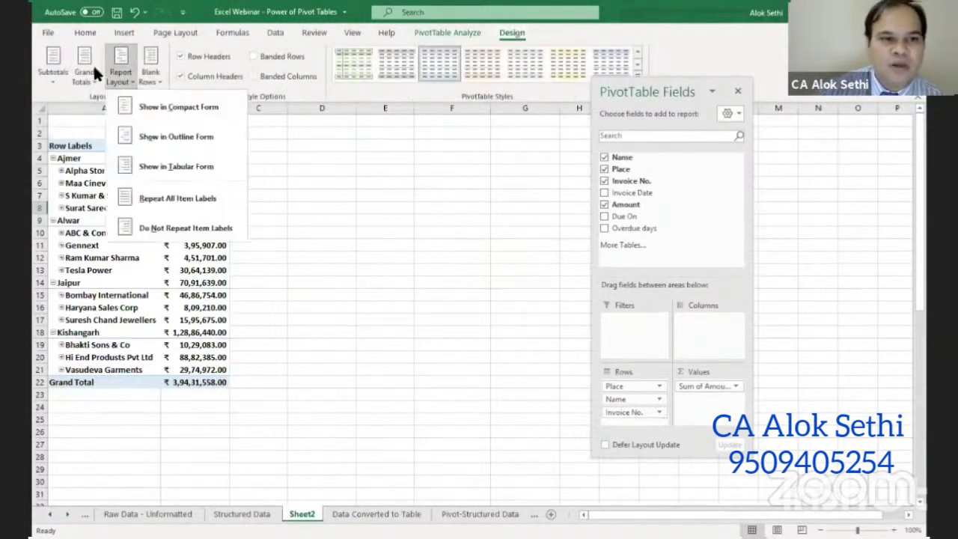
click(153, 171)
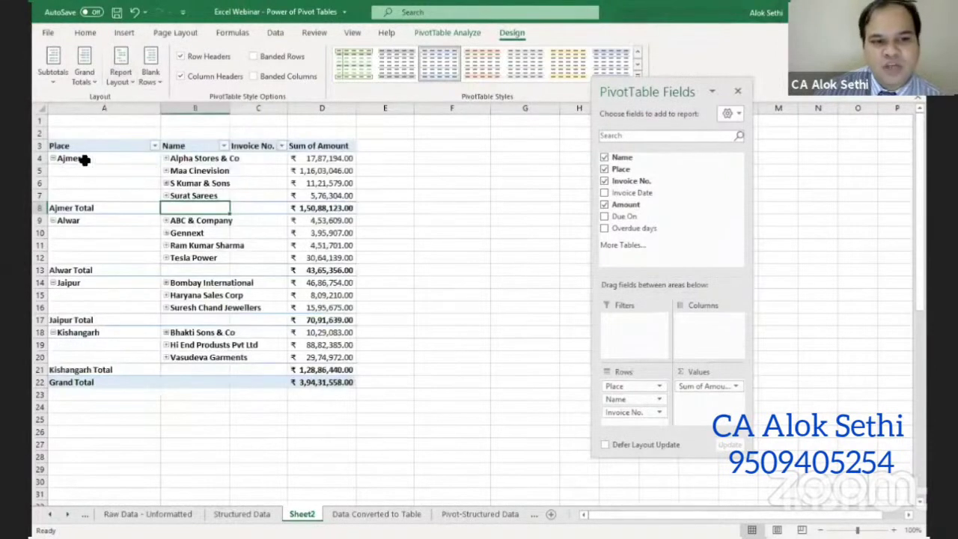
double_click(311, 158)
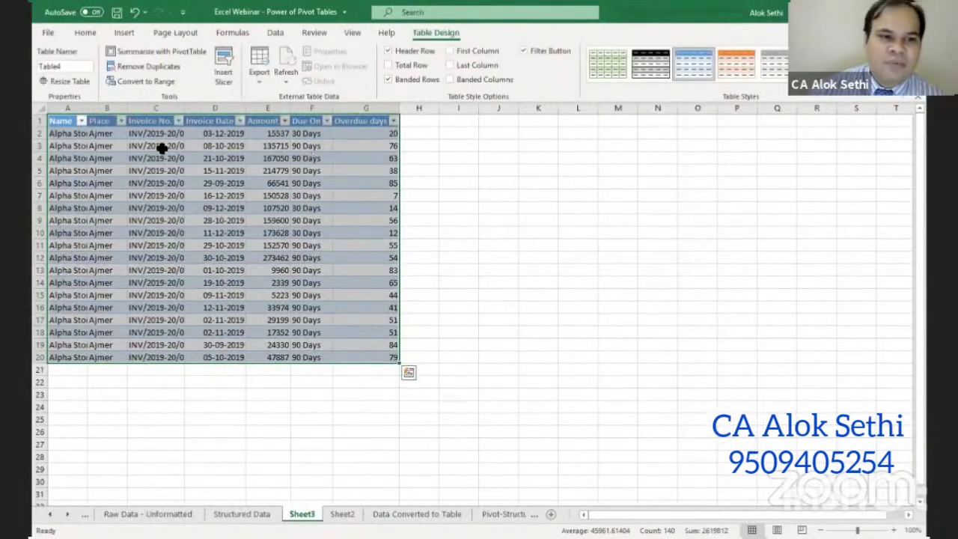
AutoFit the drill-down table's column widths
key(alt+h)
key(o)
key(i)
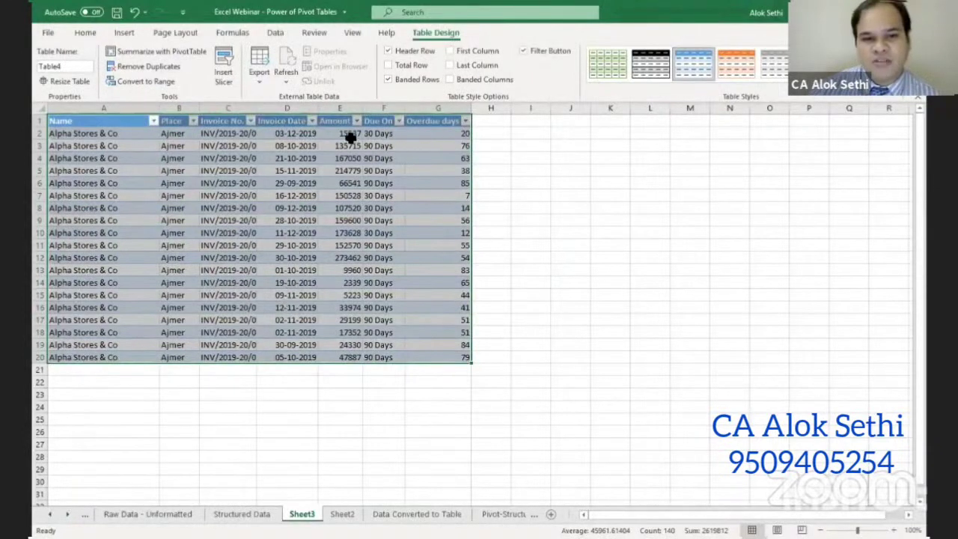
AutoSum the Amount column in E21 to 1787194 and compare it with the Sheet2 pivot
click(357, 365)
key(alt+h)
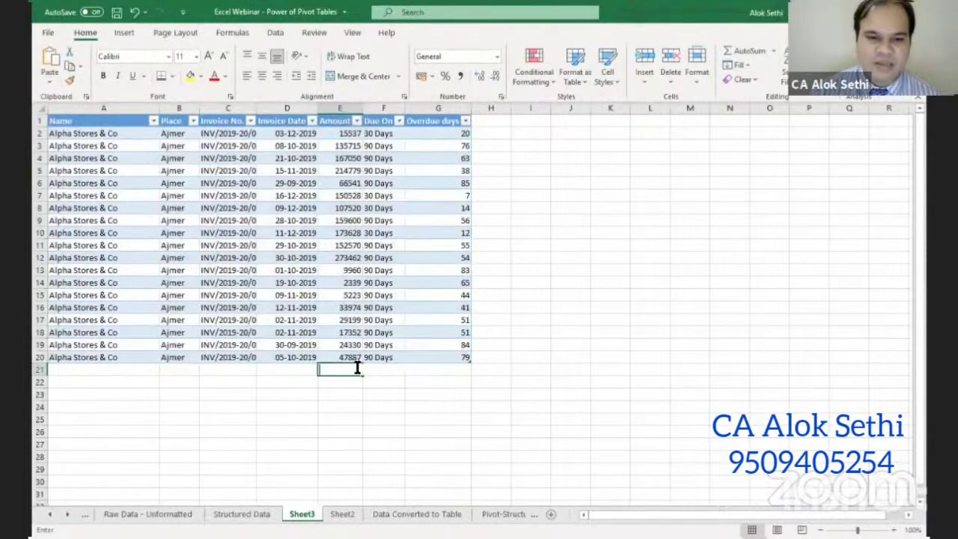
key(u)
key(s)
key(Return)
key(Return)
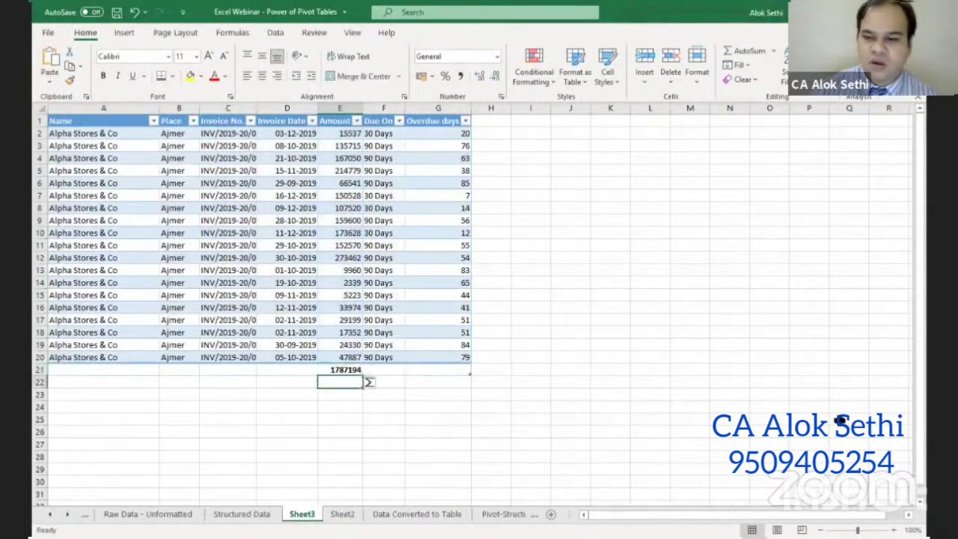
click(840, 420)
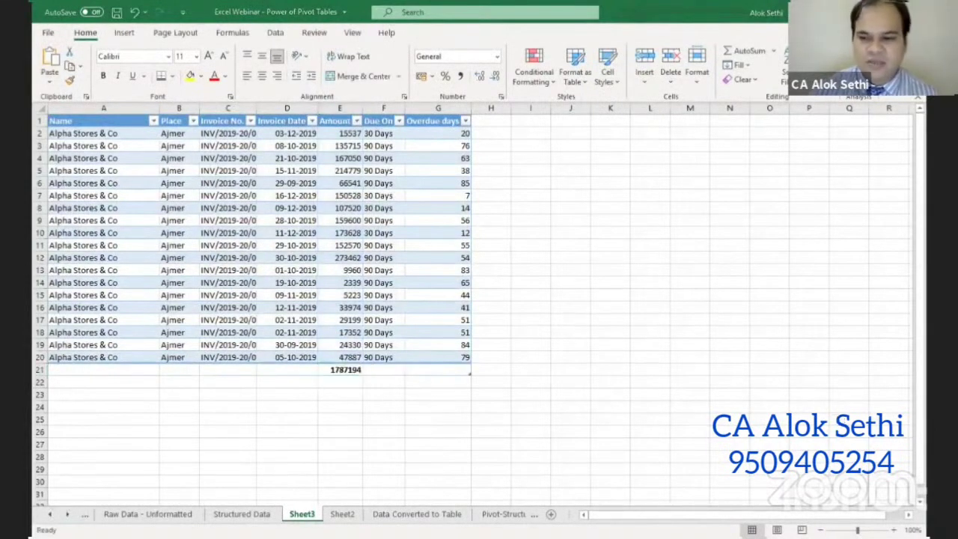
click(347, 381)
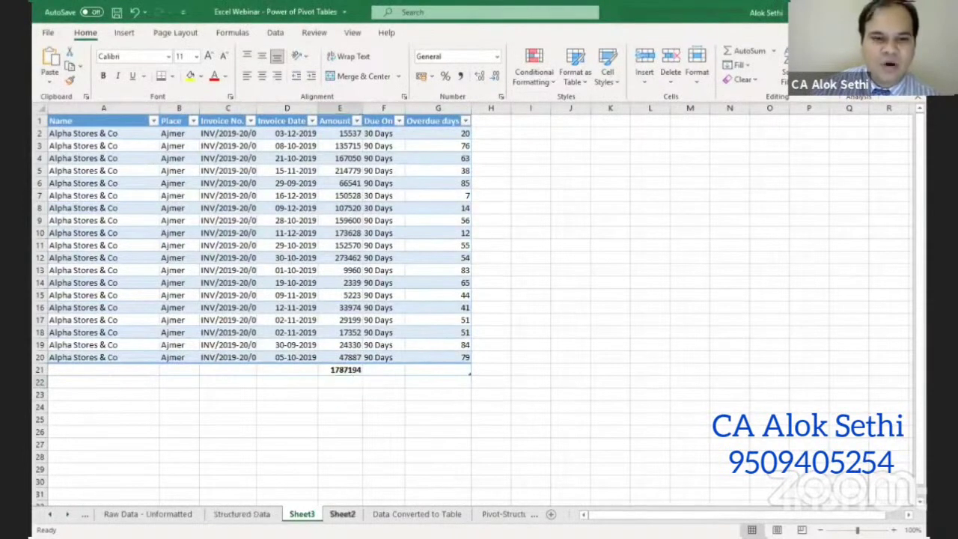
click(341, 515)
Expand ABC & Company's four invoices and extract INV/2019-20/0275's record to Sheet4
click(324, 166)
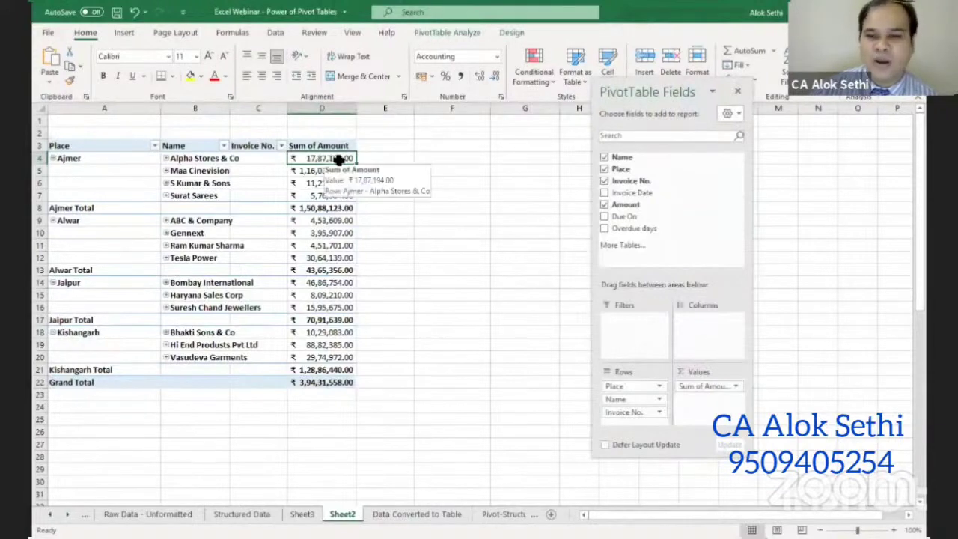
mouse_move(339, 158)
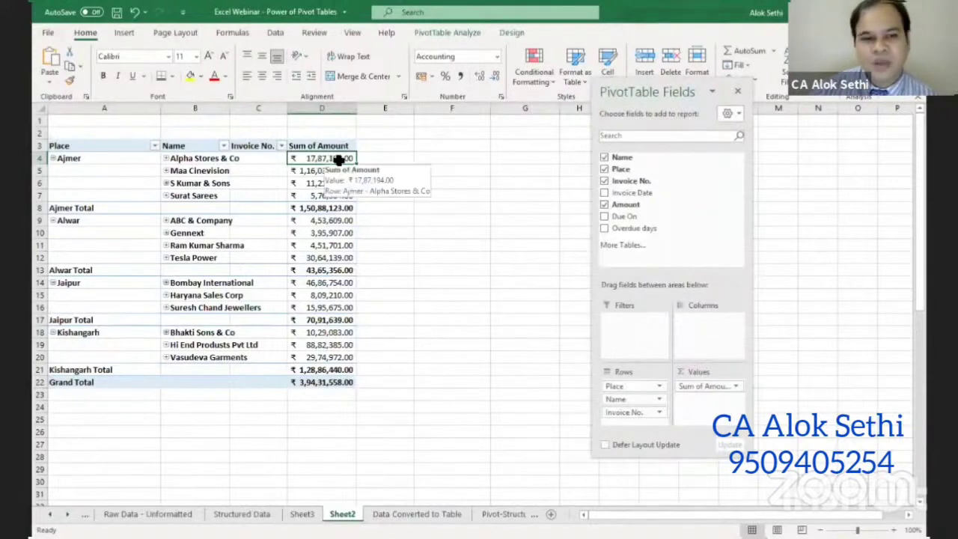
double_click(184, 222)
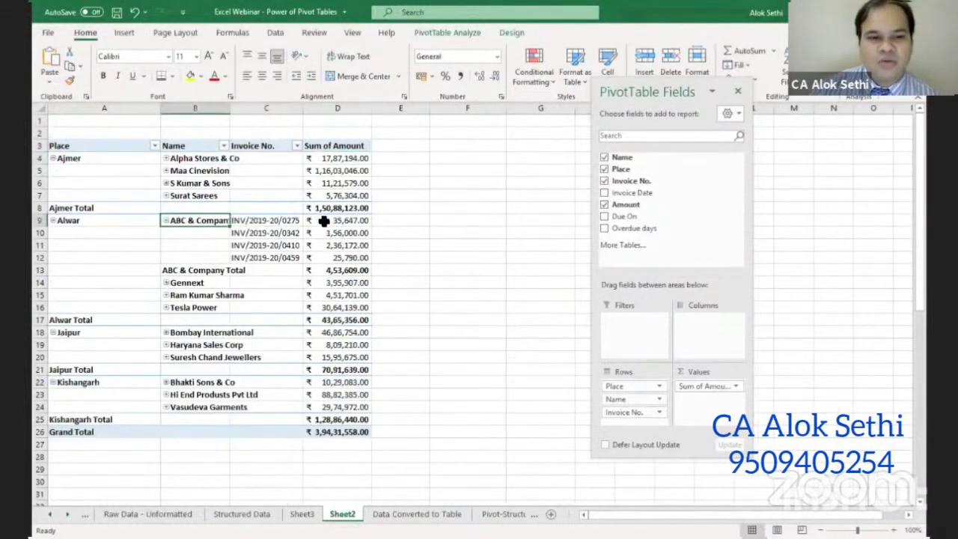
double_click(323, 221)
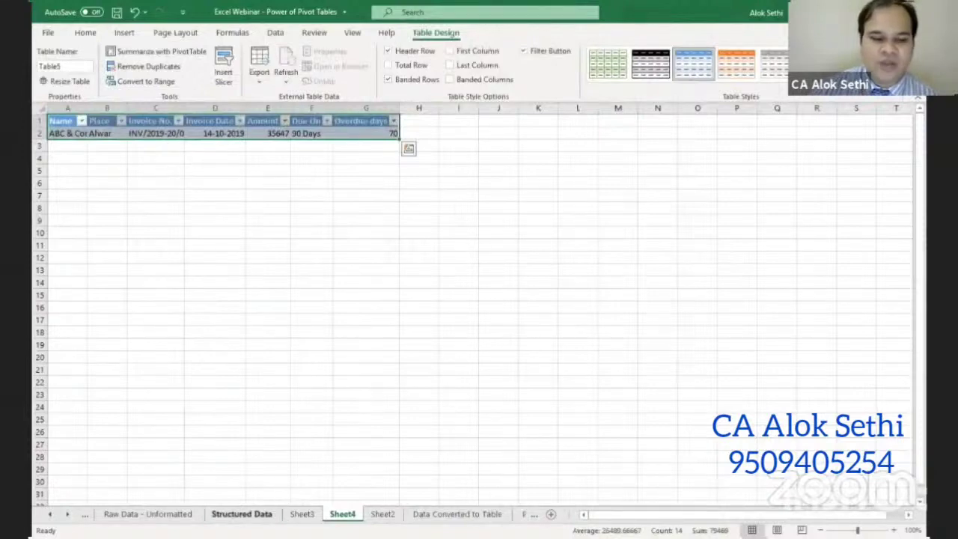
Browse the Data Converted to Table and Structured Data sheets, then return to Sheet2
click(443, 516)
click(265, 514)
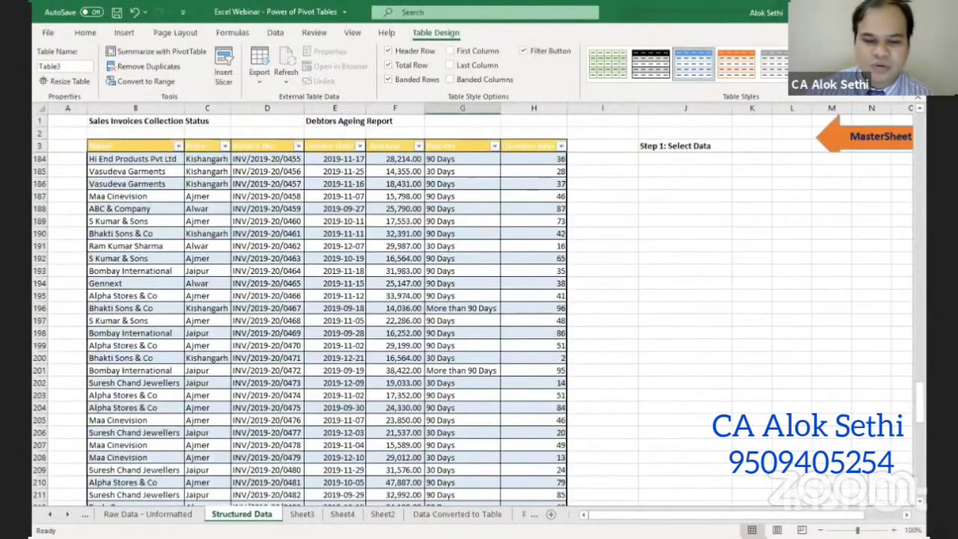
click(457, 514)
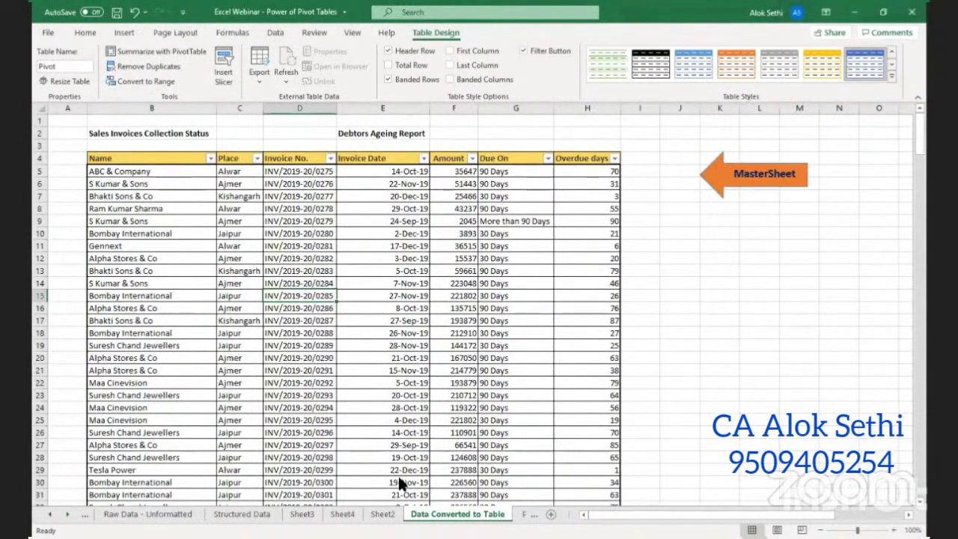
click(432, 405)
scroll(374, 400, down, 5)
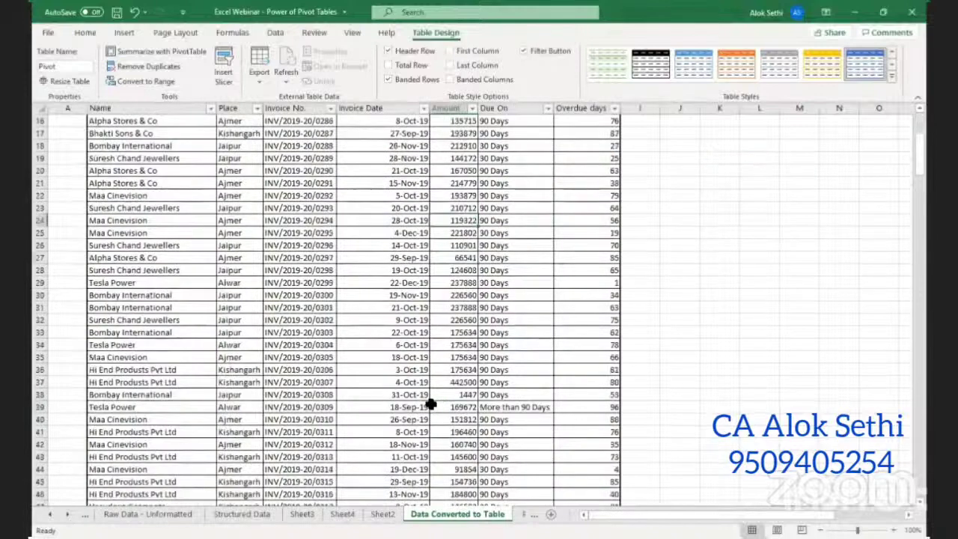
scroll(374, 400, up, 6)
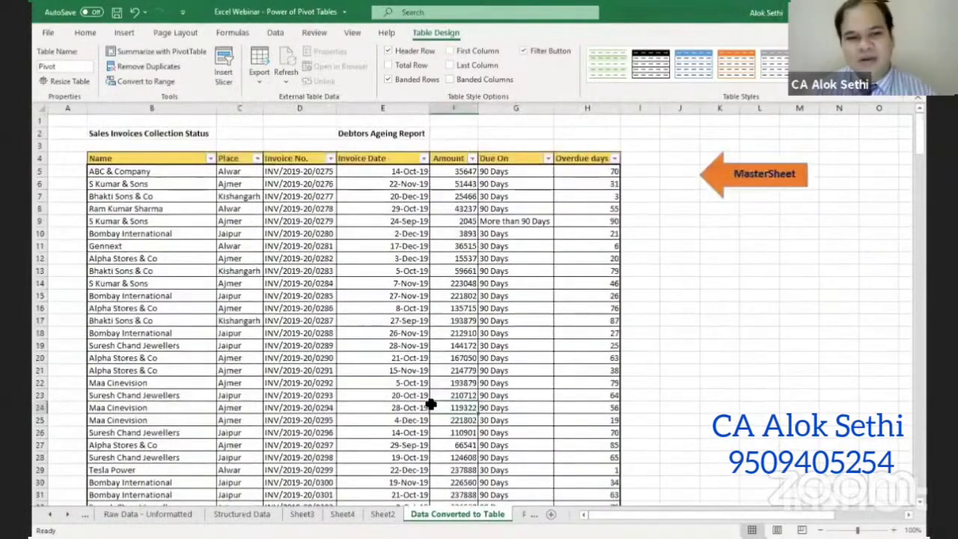
click(382, 515)
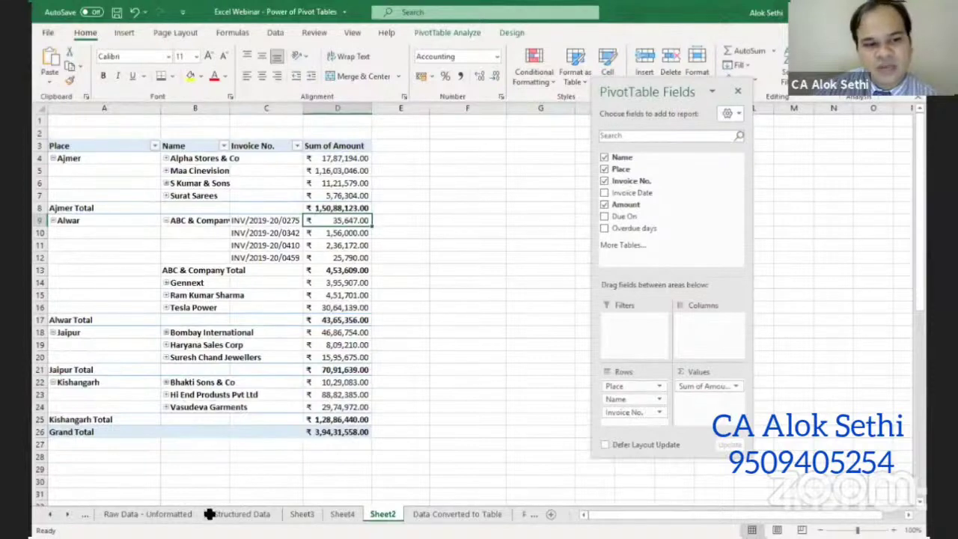
Collapse the Ajmer, Alwar, Jaipur and Kishangarh groups to show only place totals
click(53, 158)
click(51, 167)
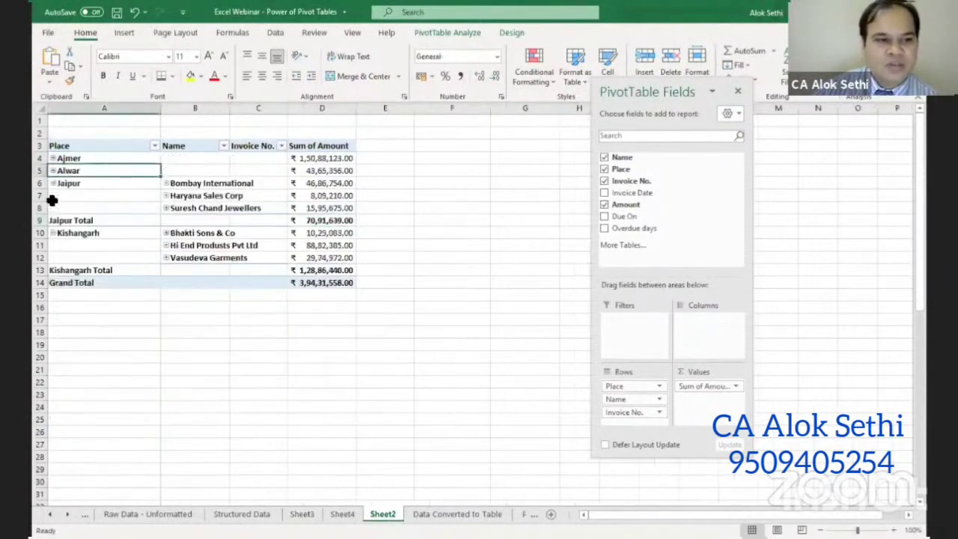
click(53, 182)
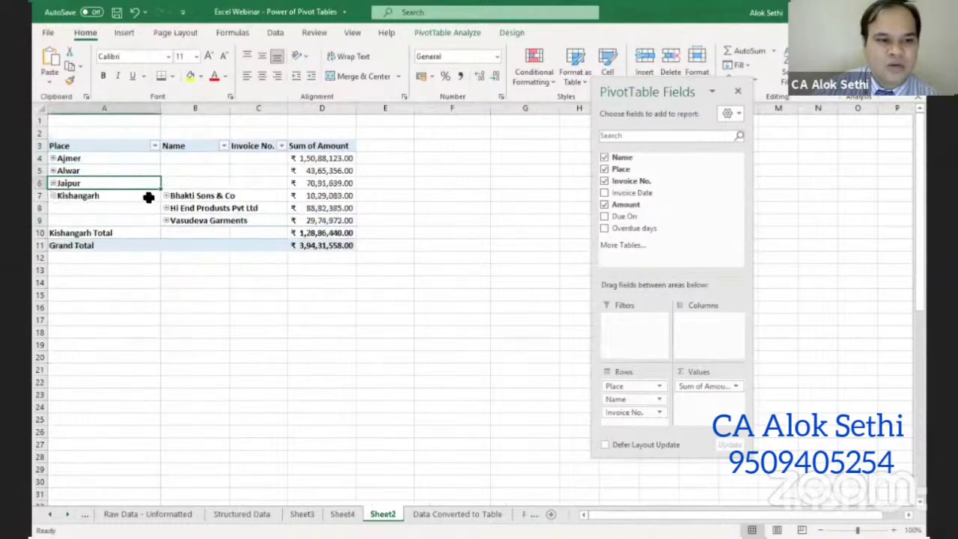
click(53, 195)
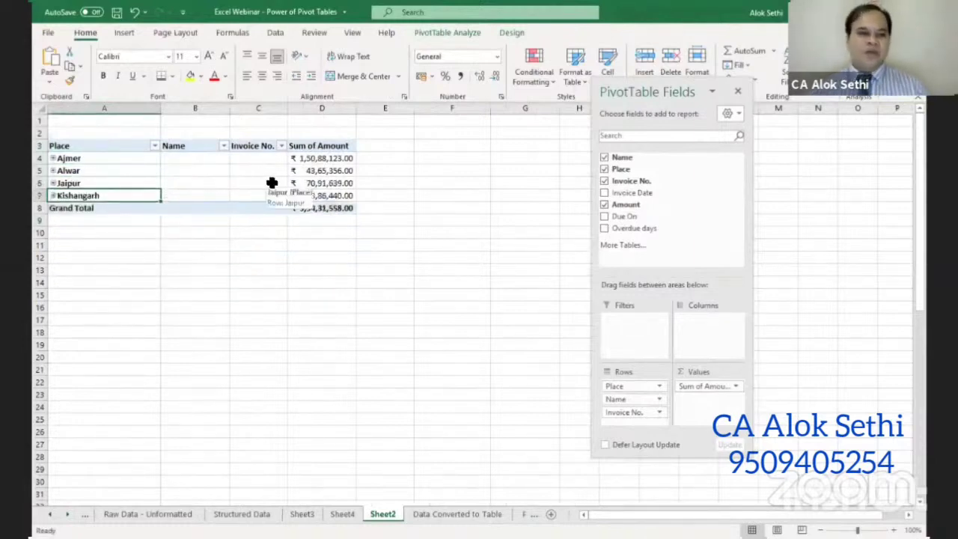
mouse_move(273, 183)
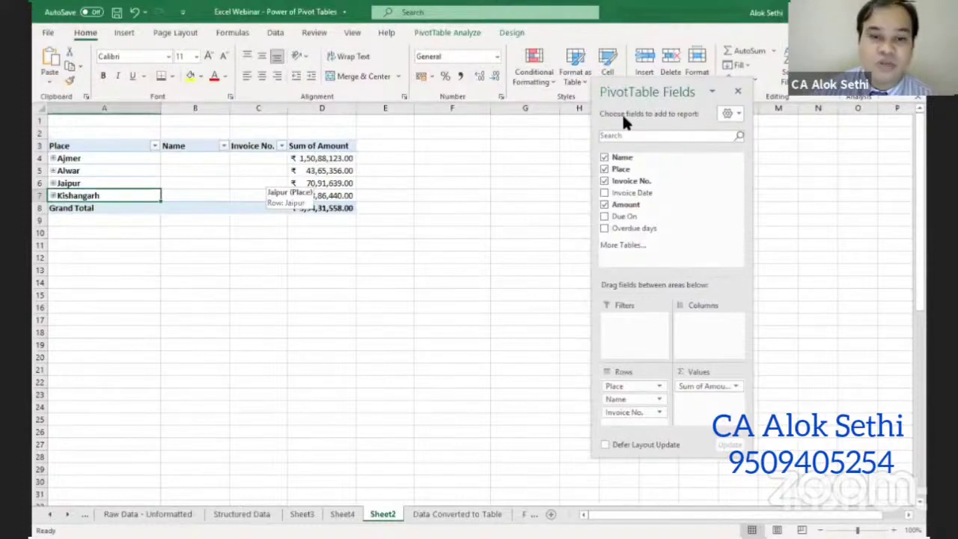
click(321, 183)
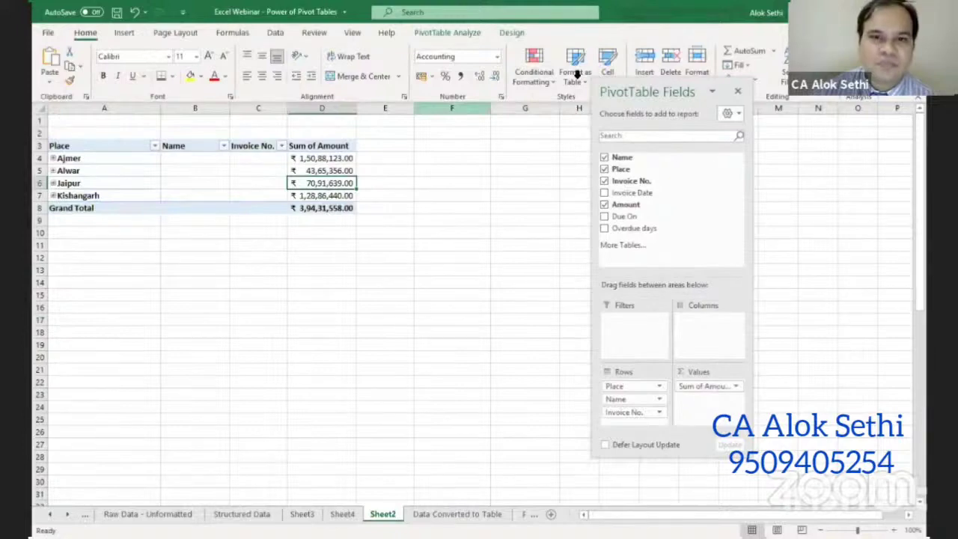
click(474, 32)
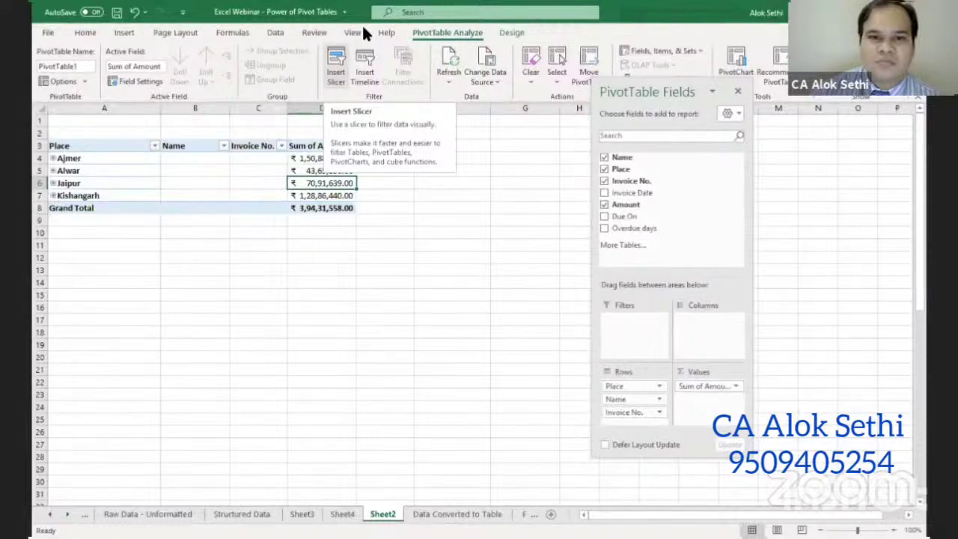
Use Insert Slicer with the Name and Place fields ticked to add two slicers
key(ctrl+Home)
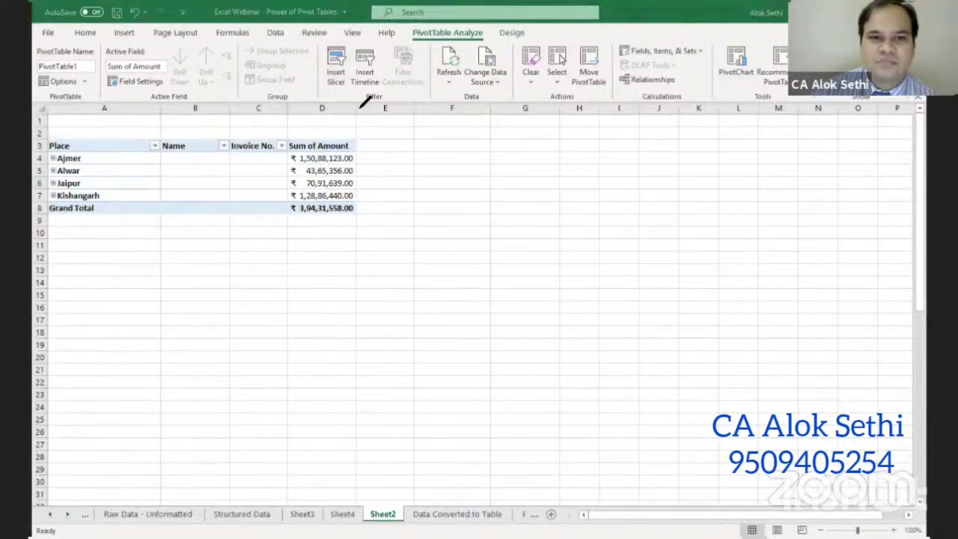
drag(334, 41, 307, 45)
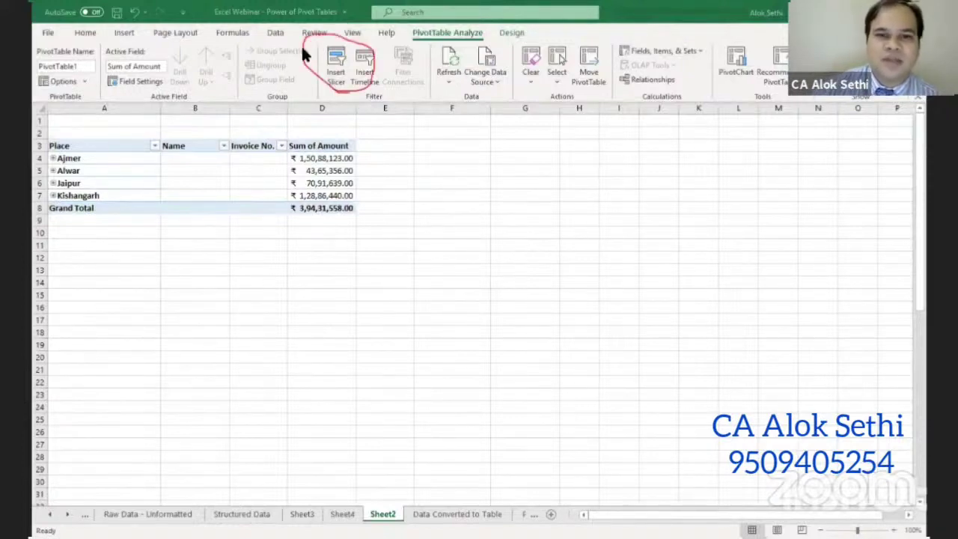
click(340, 59)
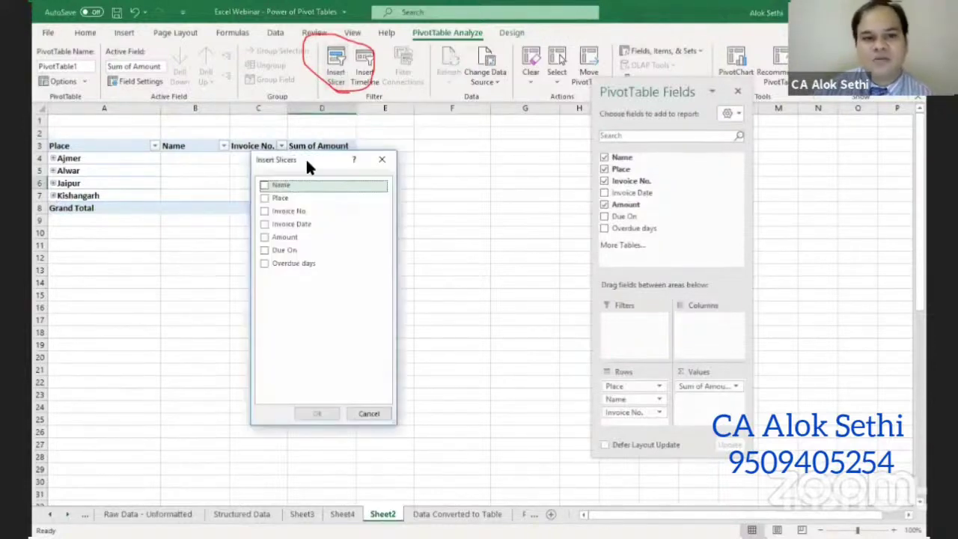
drag(307, 166, 459, 140)
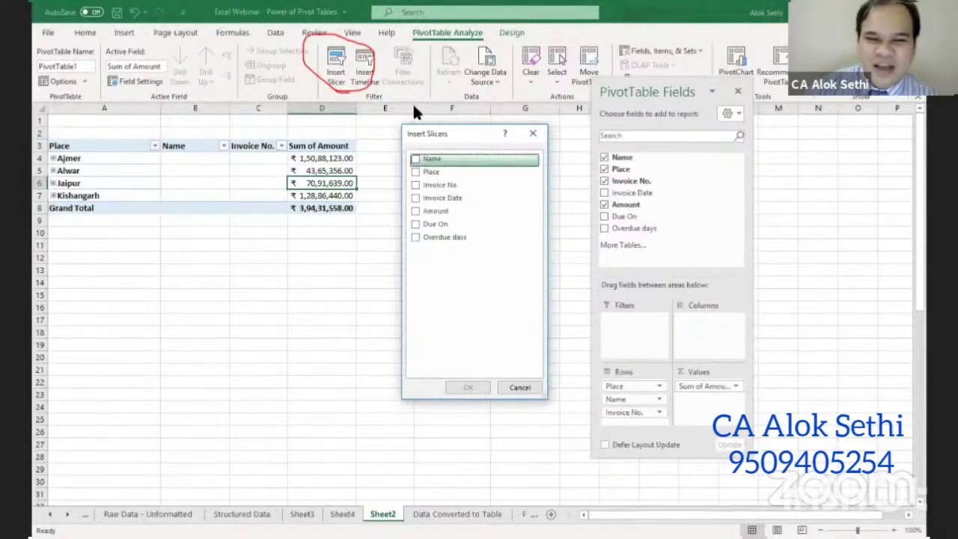
click(415, 160)
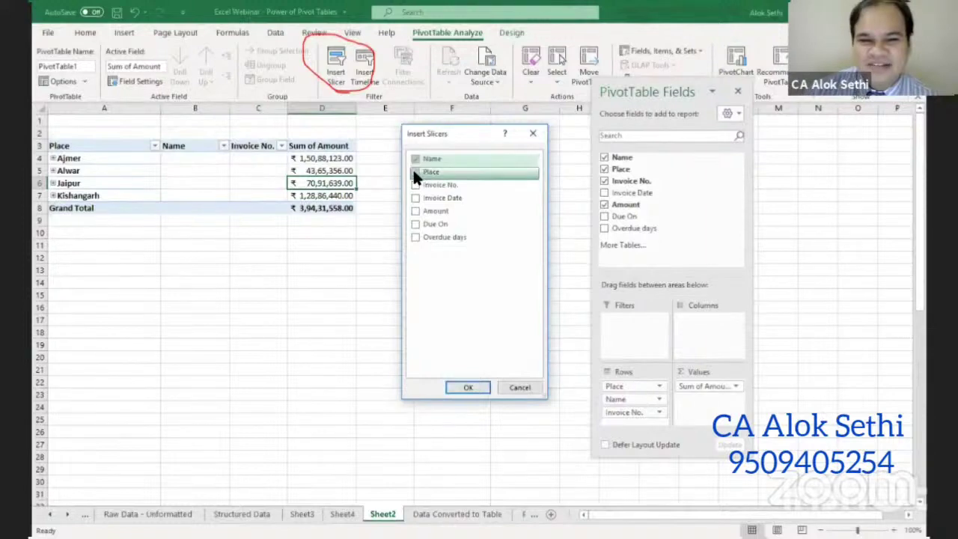
click(416, 172)
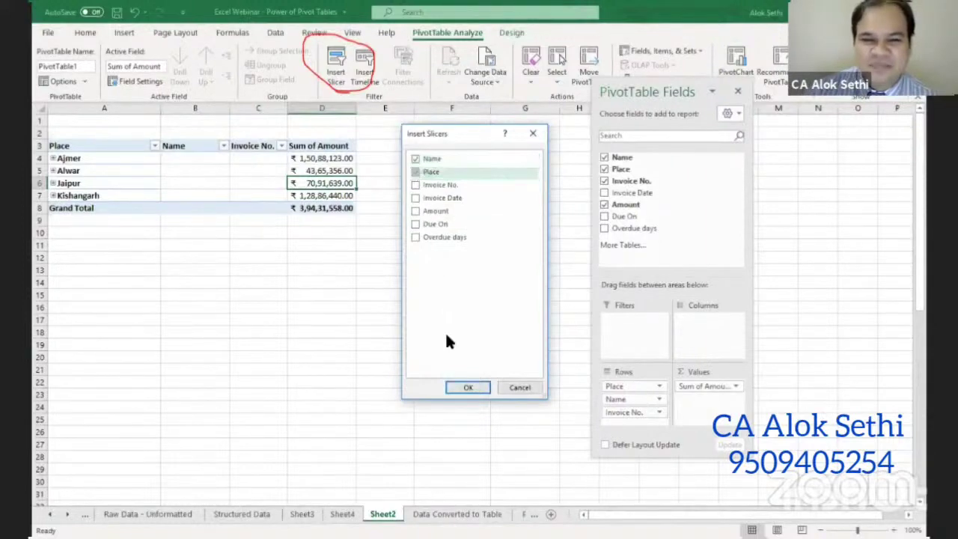
click(458, 386)
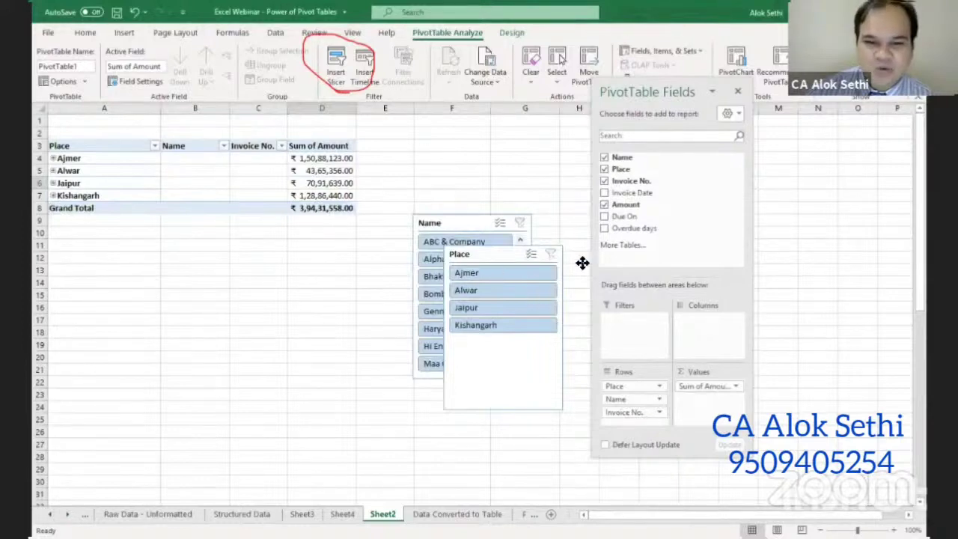
Place the Place and Name slicers side by side and filter to Ajmer
drag(494, 268, 691, 148)
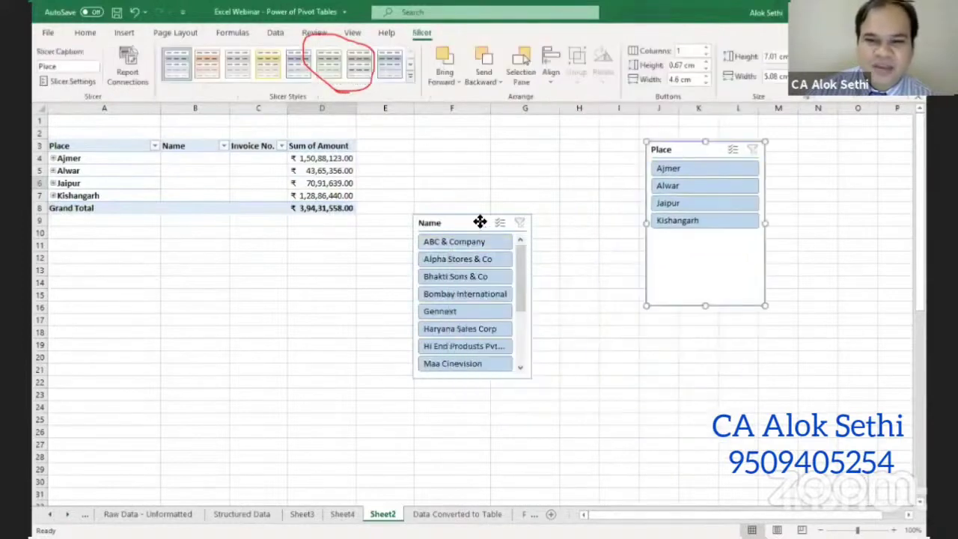
drag(479, 222, 566, 145)
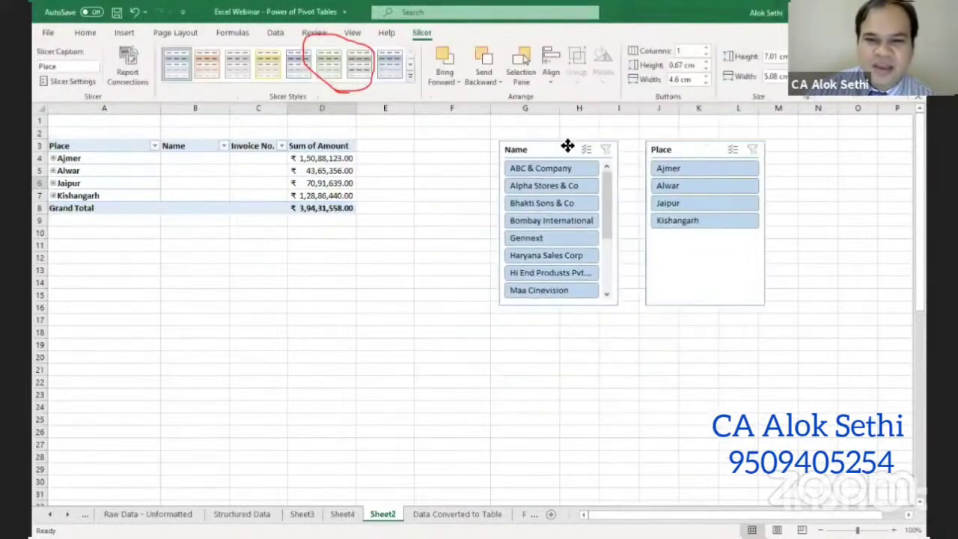
click(678, 168)
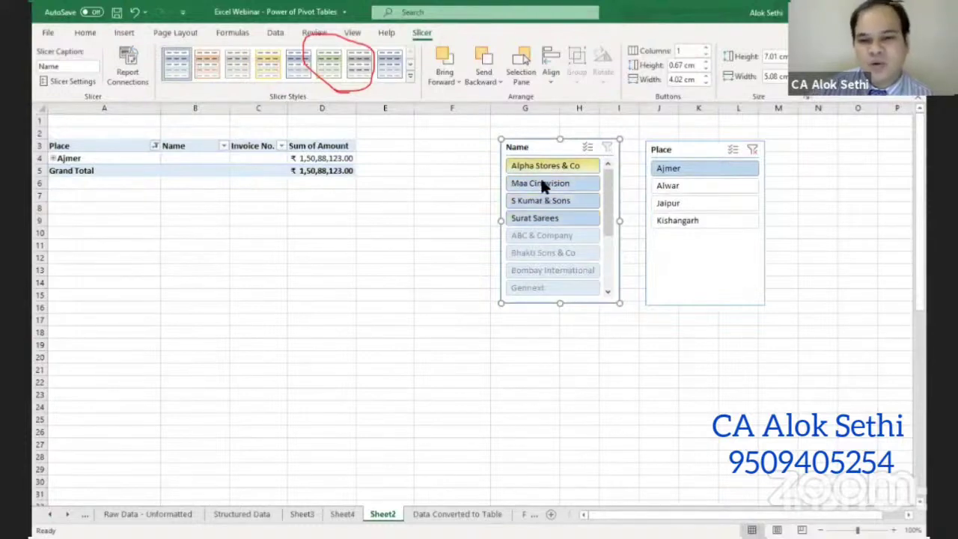
Select Surat Sarees in the Name slicer and expand Ajmer in the pivot
click(540, 183)
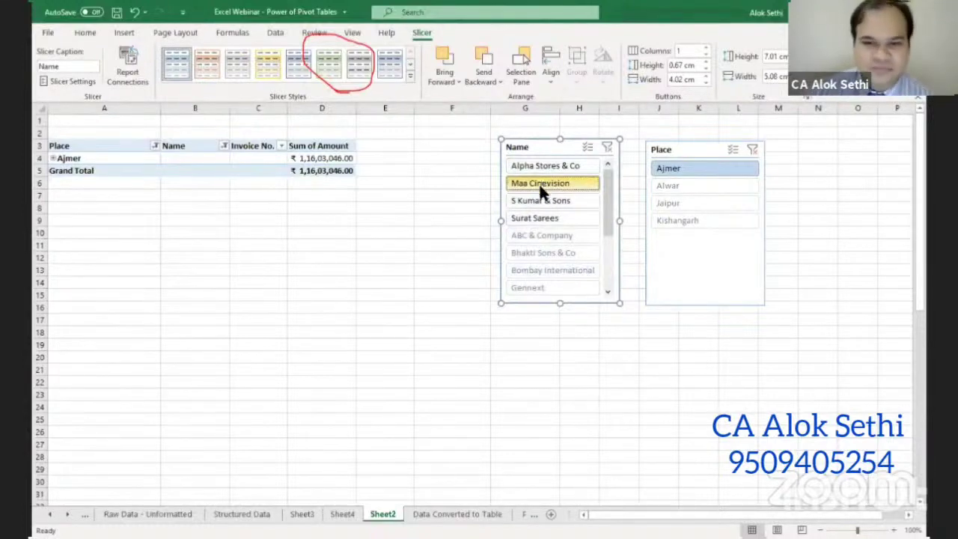
click(537, 201)
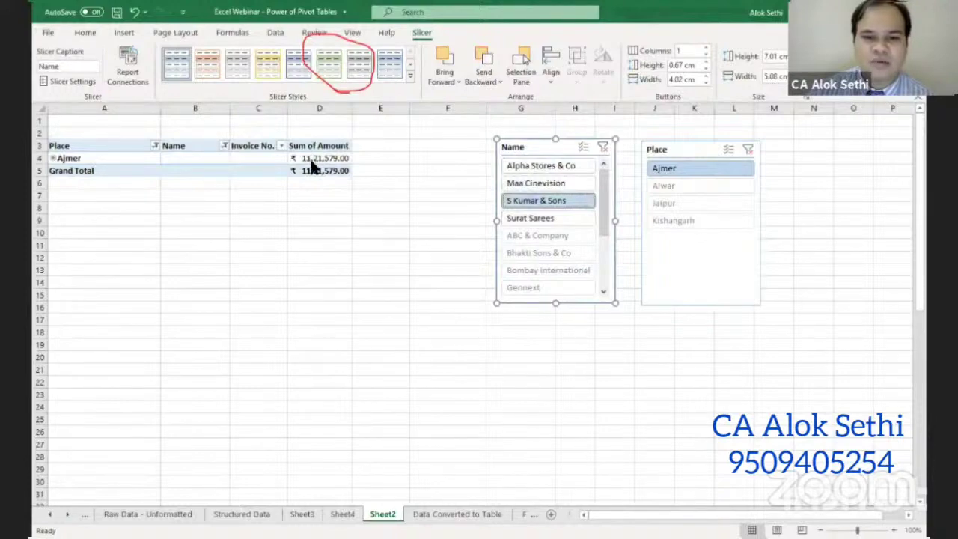
key(Down)
key(space)
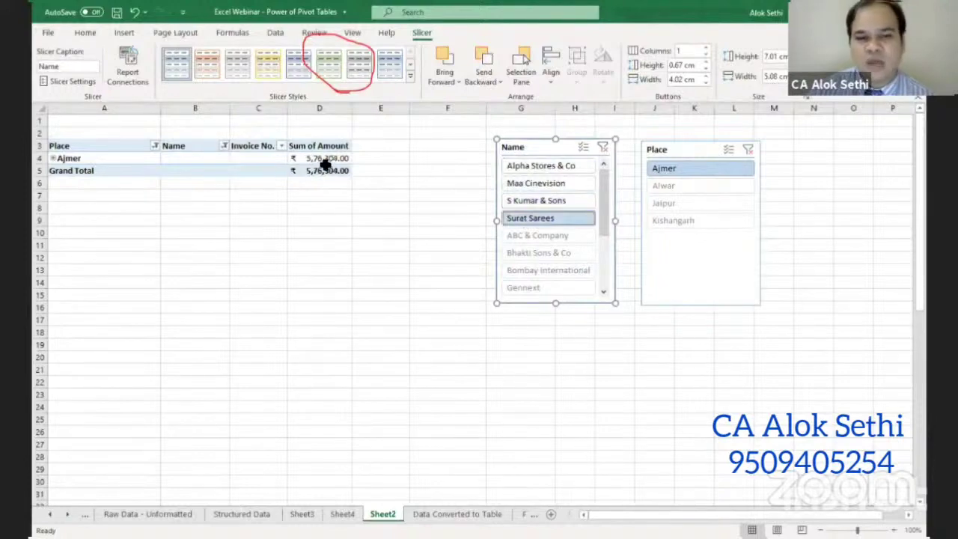
click(54, 160)
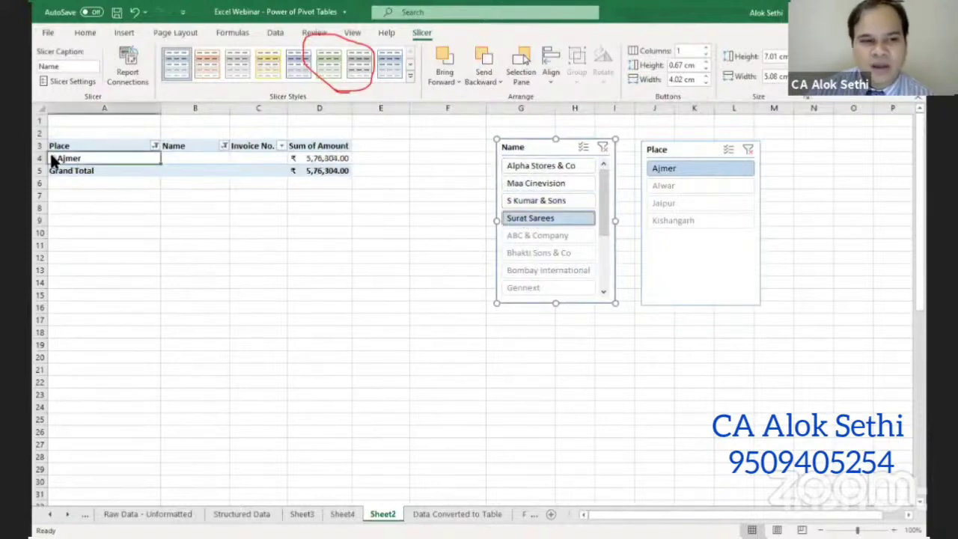
click(52, 158)
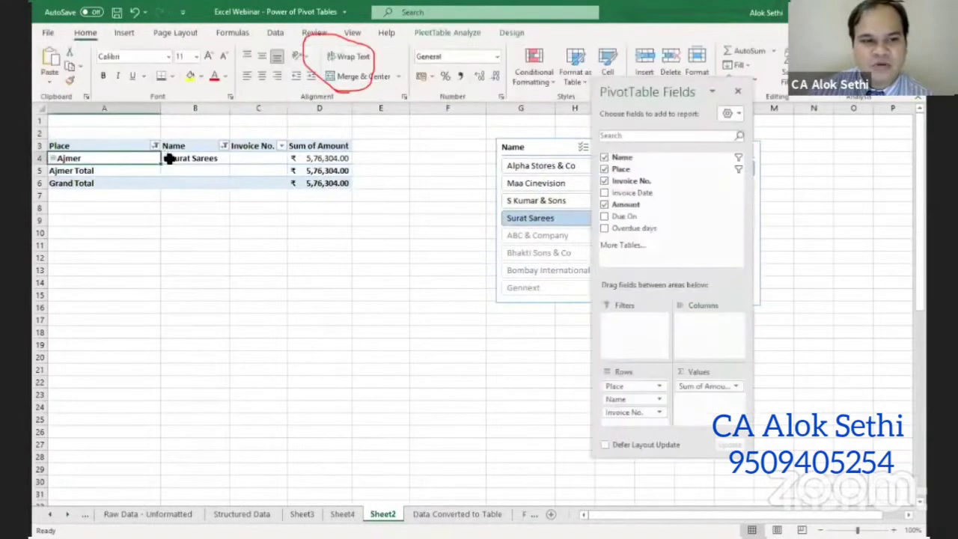
Expand Surat Sarees, then switch the Name slicer to Maa Cinevision
click(169, 159)
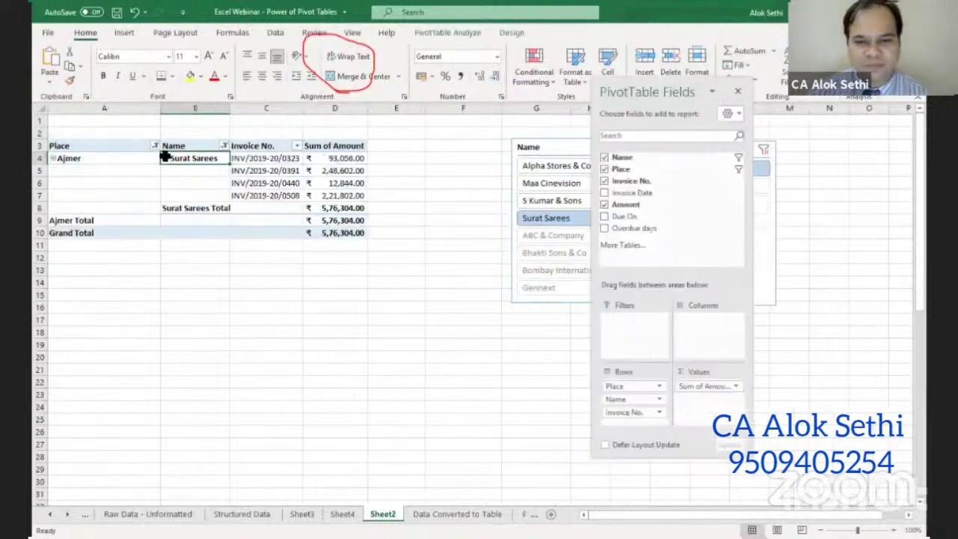
click(165, 158)
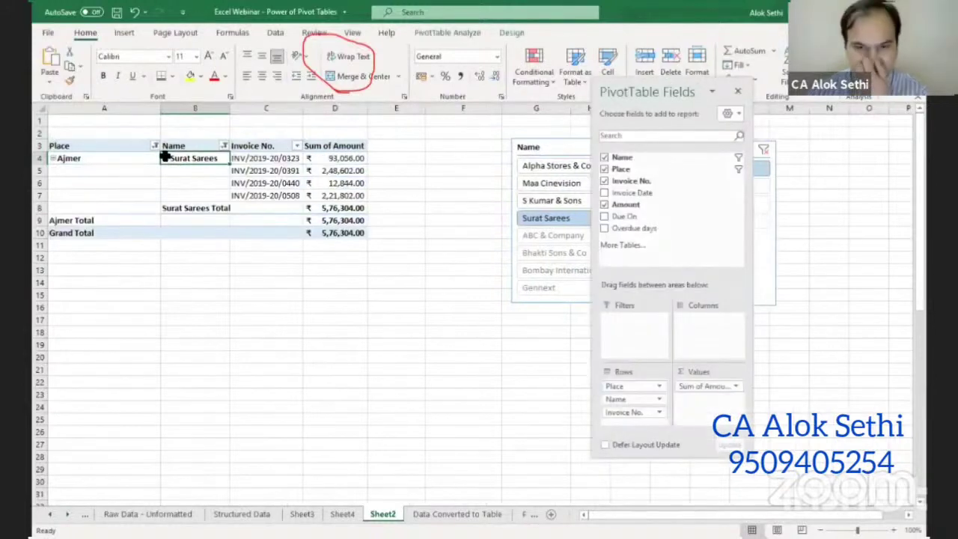
click(545, 184)
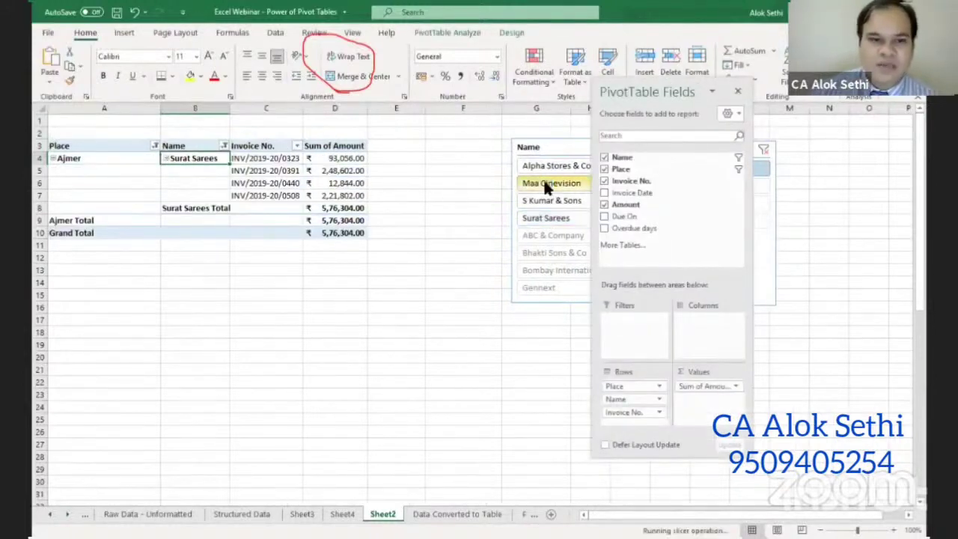
click(94, 158)
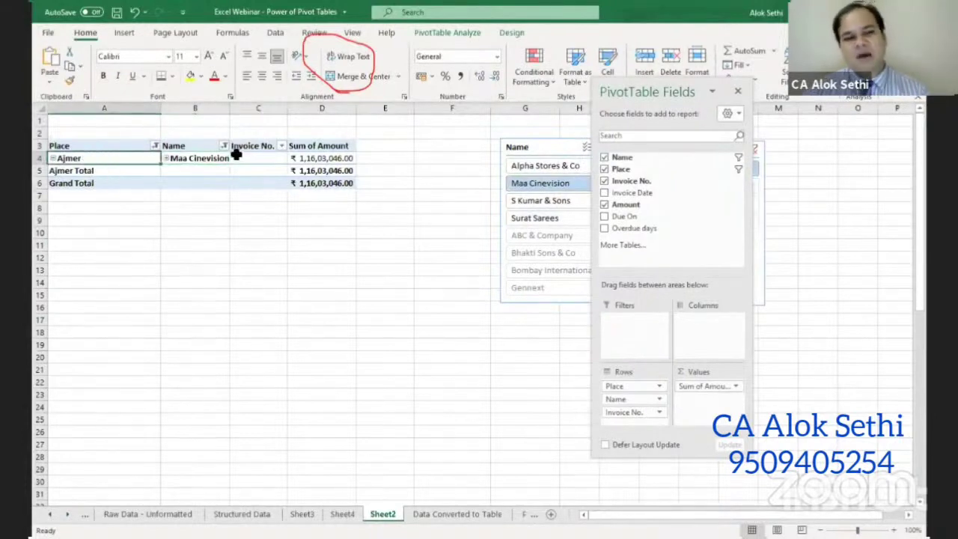
Expand the entire Place and Name fields to list every Maa Cinevision Ajmer invoice and amount
click(128, 141)
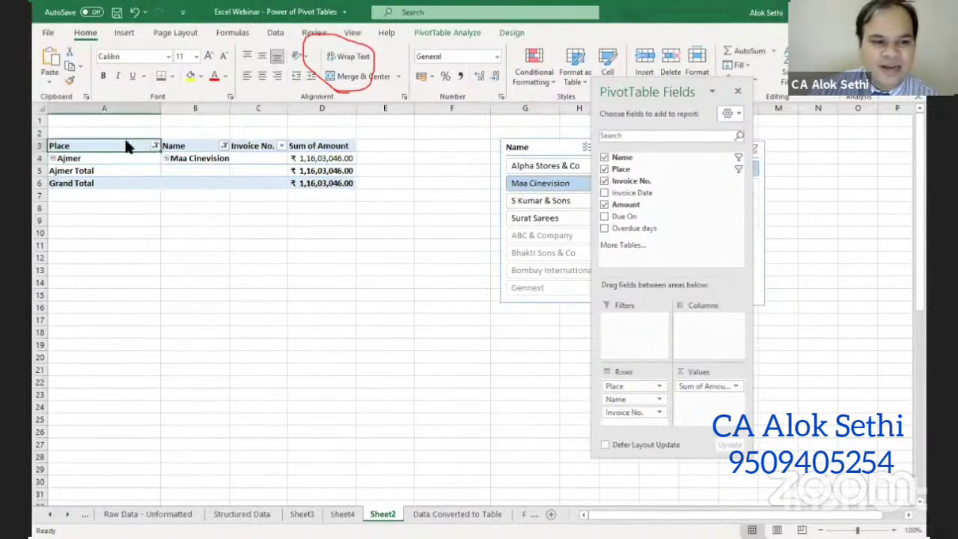
right_click(126, 146)
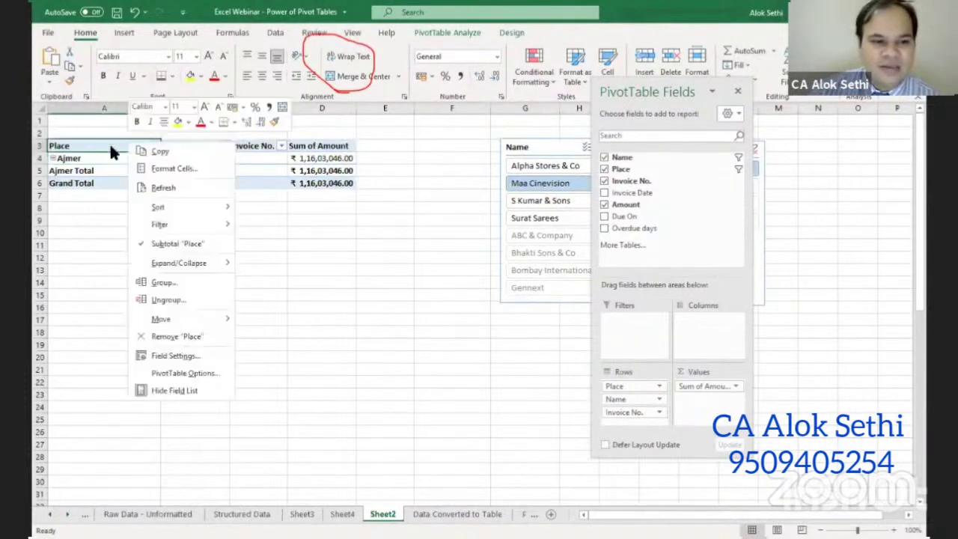
click(198, 269)
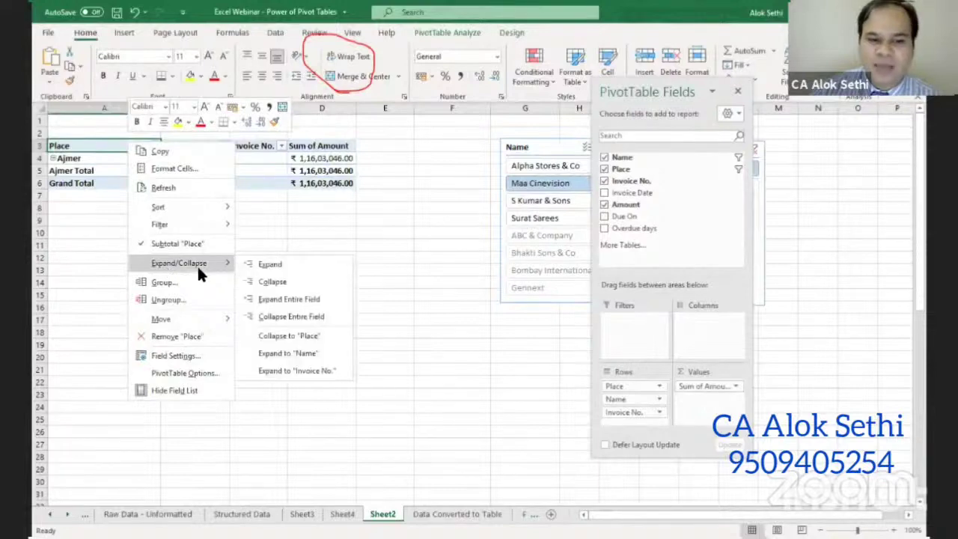
click(295, 298)
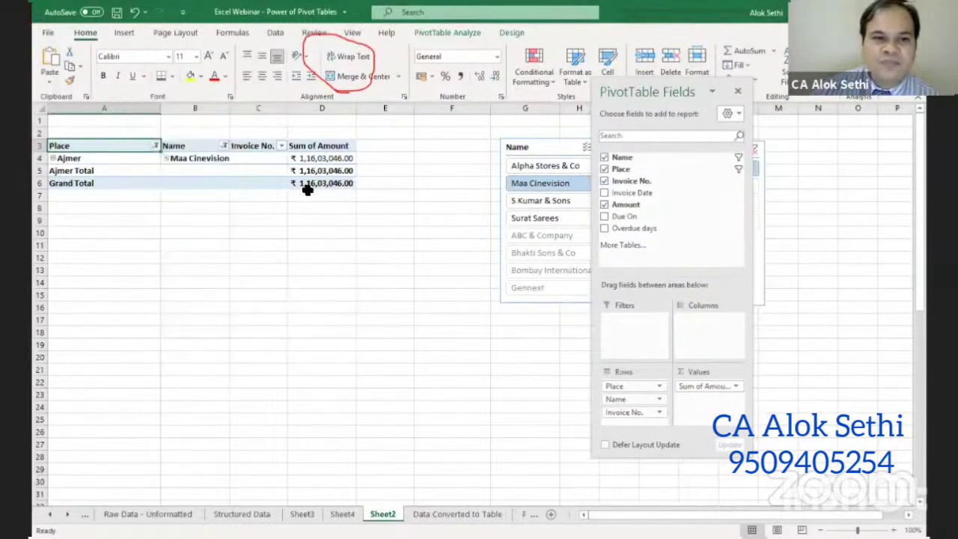
click(178, 147)
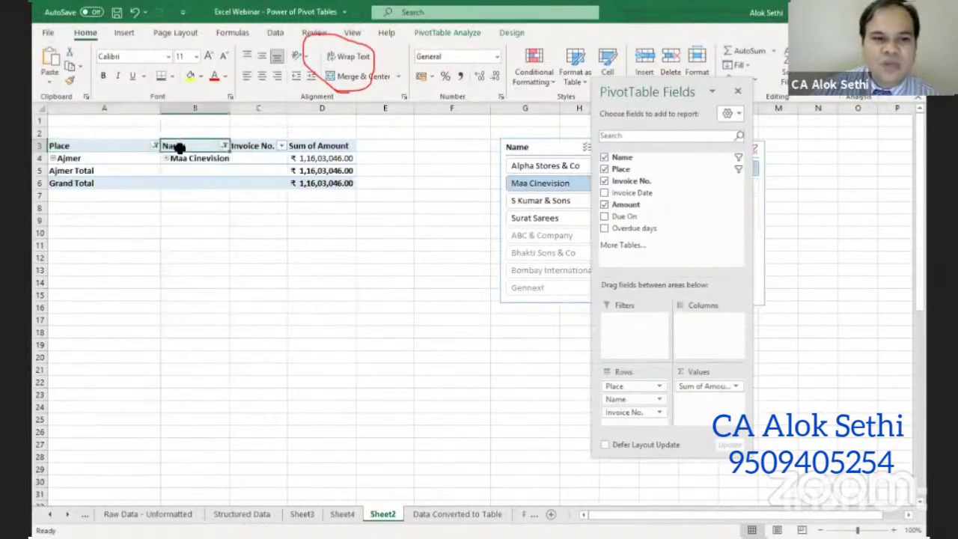
right_click(178, 147)
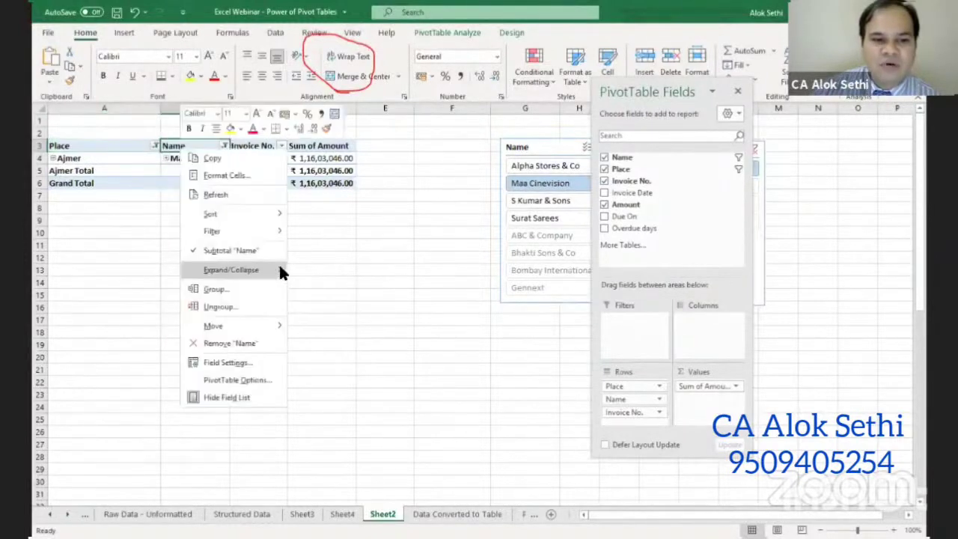
mouse_move(232, 270)
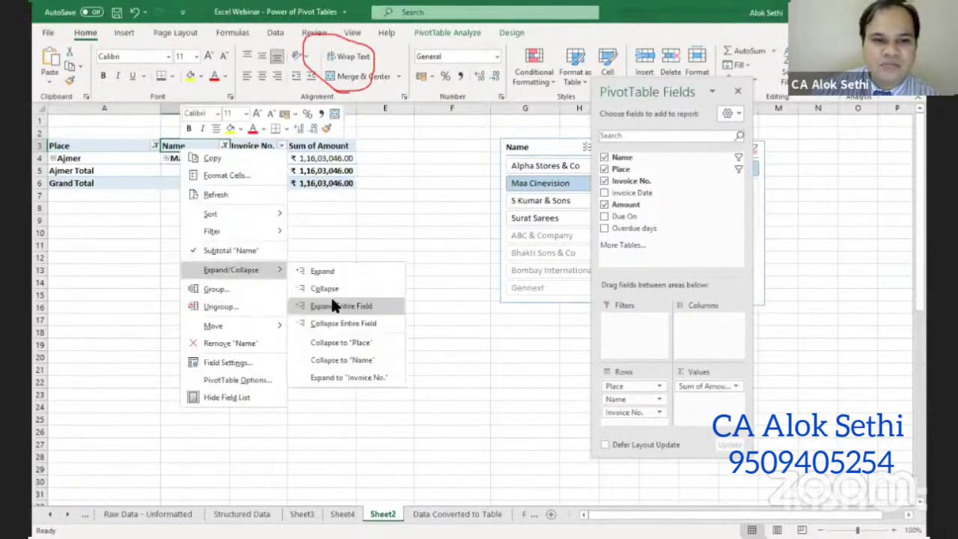
key(Return)
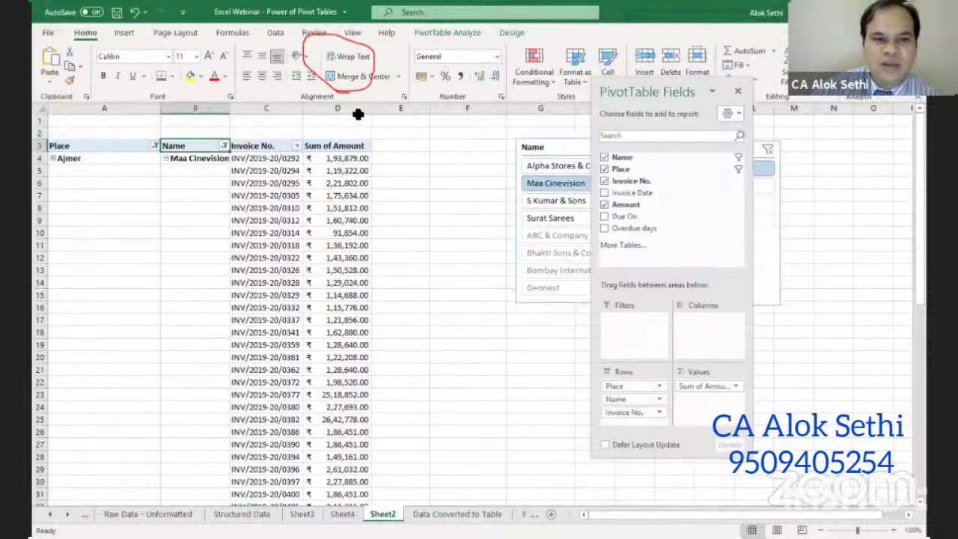
scroll(297, 339, down, 5)
scroll(297, 338, down, 6)
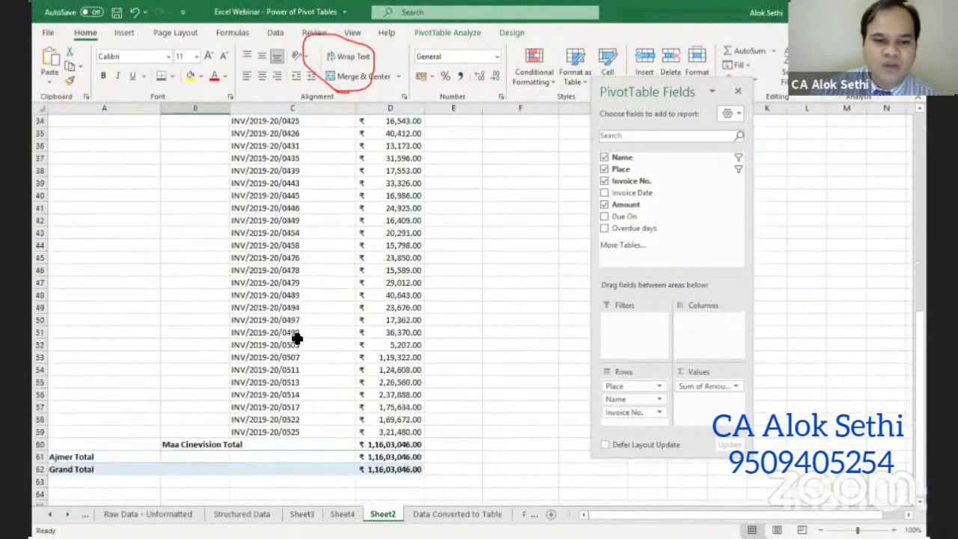
scroll(297, 338, down, 5)
scroll(298, 341, up, 12)
scroll(297, 342, up, 4)
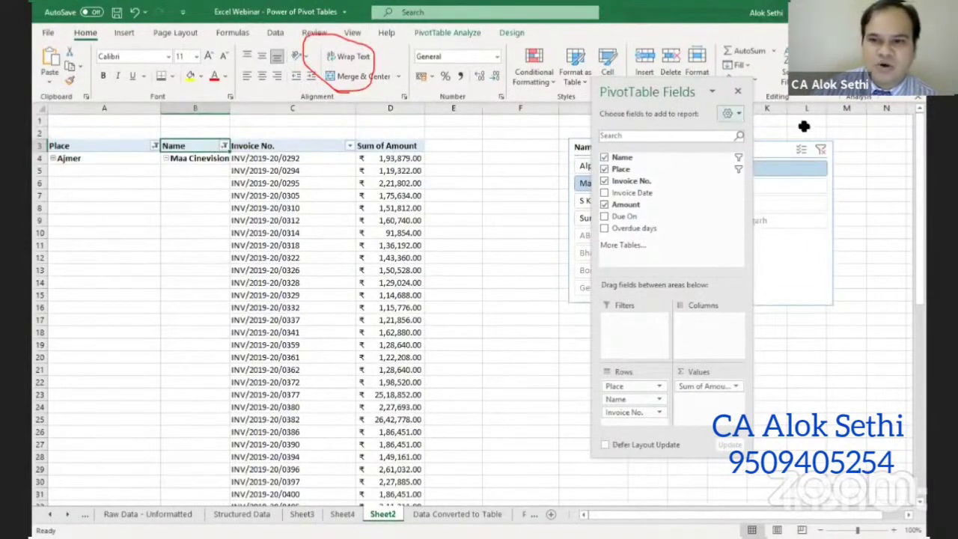
Move the Name slicer aside and try filtering to S Kumar & Sons, Surat Sarees, Jaipur and Bombay International
drag(578, 141, 472, 142)
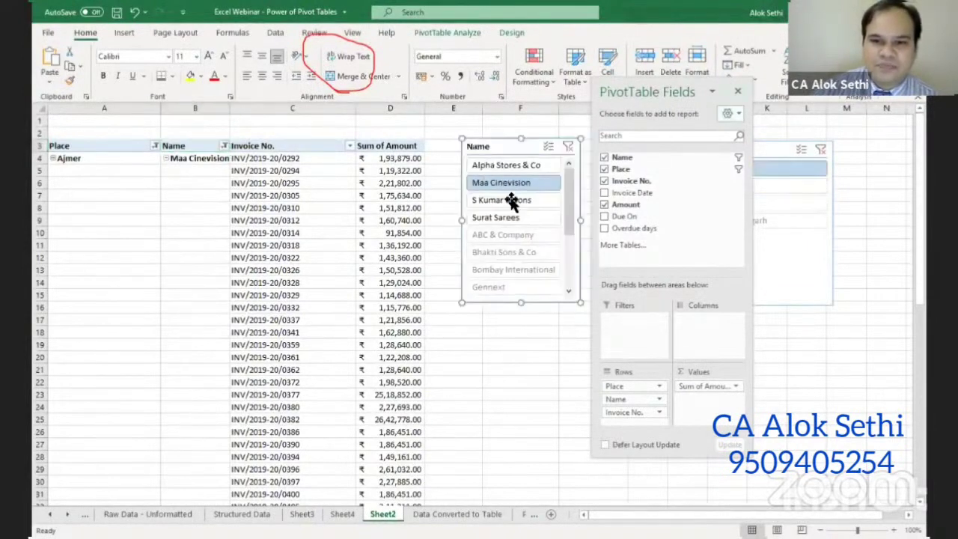
click(507, 199)
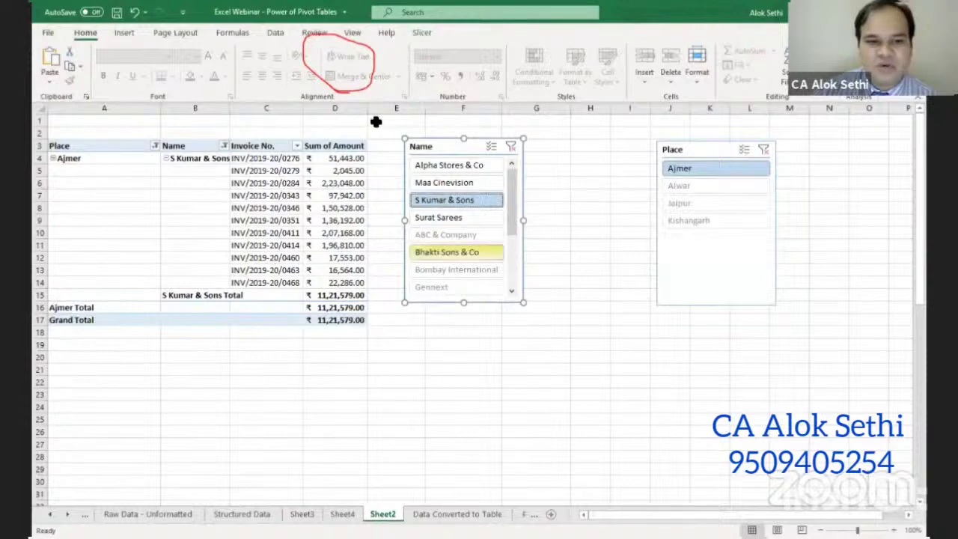
click(449, 217)
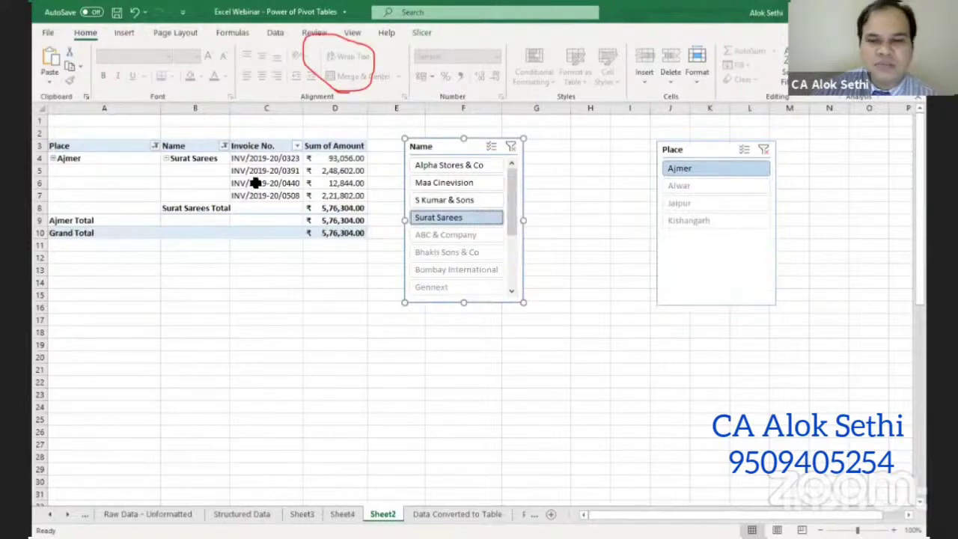
click(690, 203)
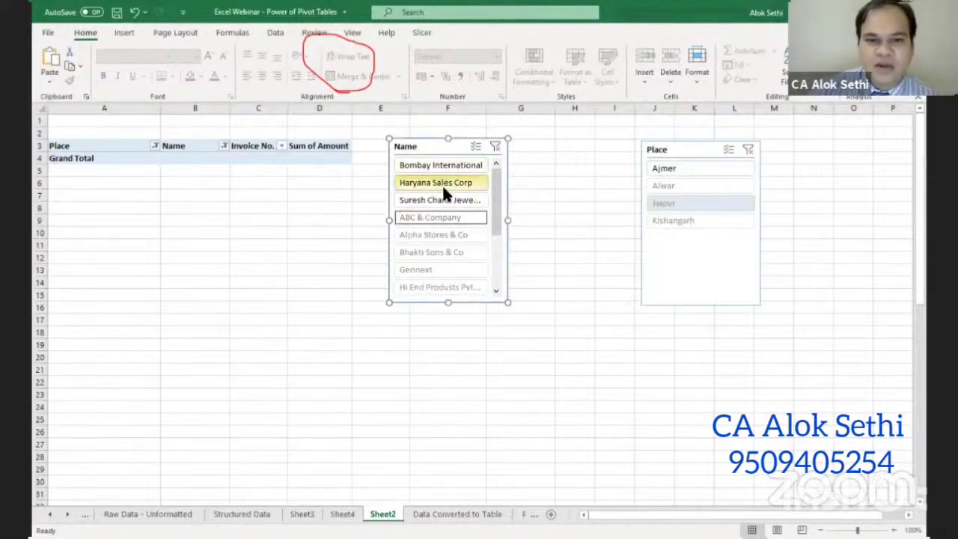
click(455, 166)
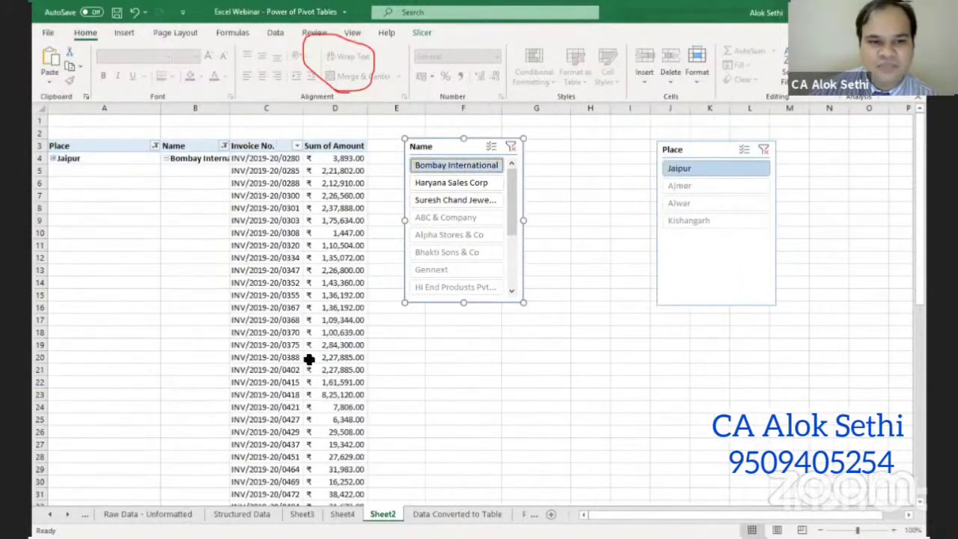
scroll(463, 225, down, 2)
scroll(462, 225, up, 2)
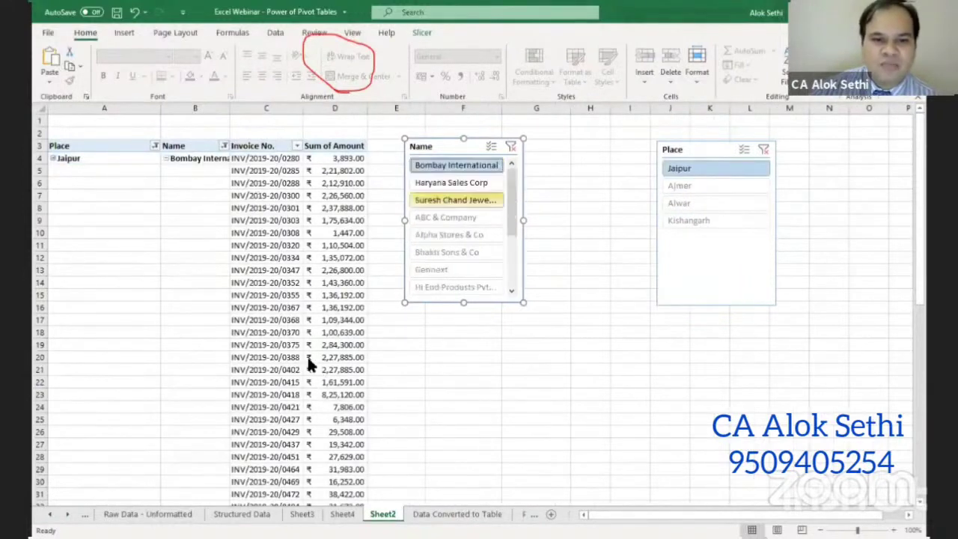
Filter to Suresh Chand Jewellers, collapse it, shift the Name slicer right, then clear its filter
click(440, 199)
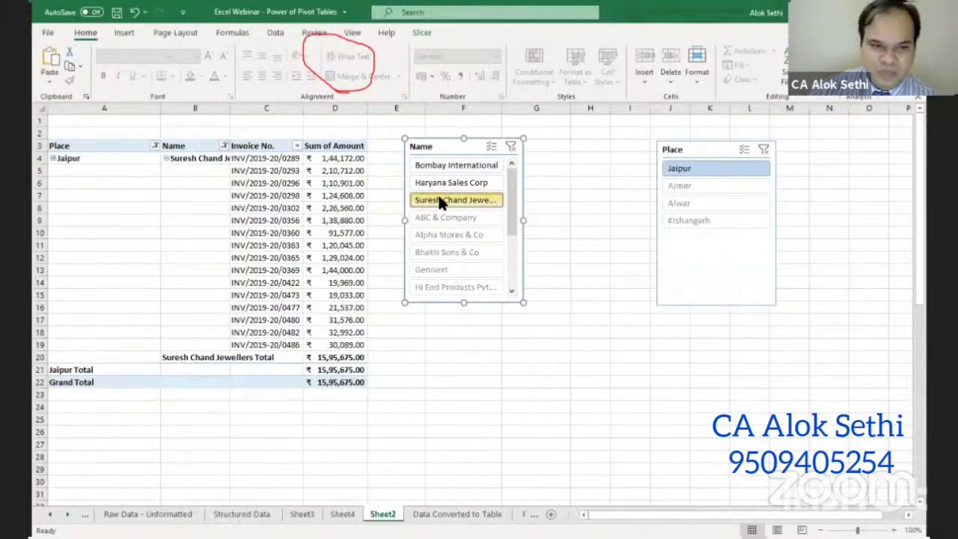
click(165, 158)
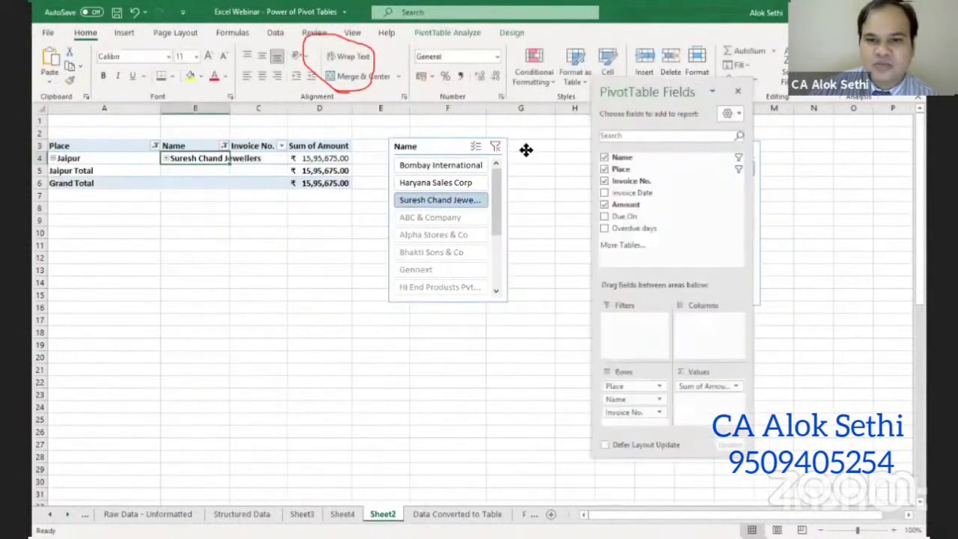
drag(517, 179, 582, 180)
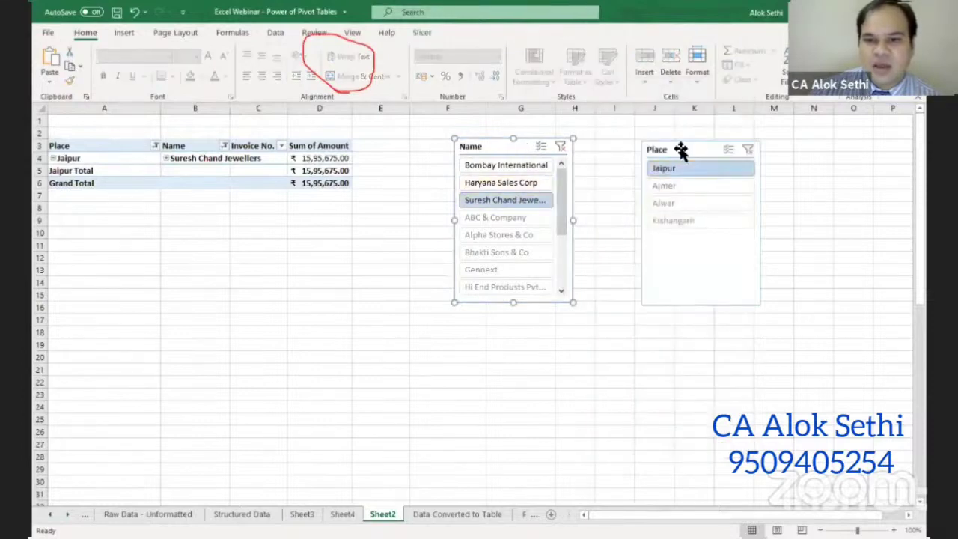
click(679, 149)
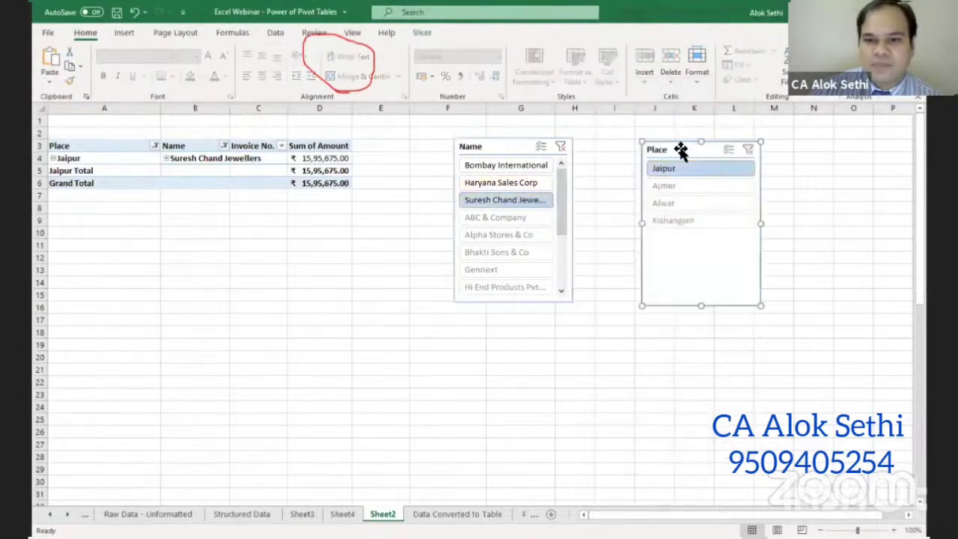
click(509, 151)
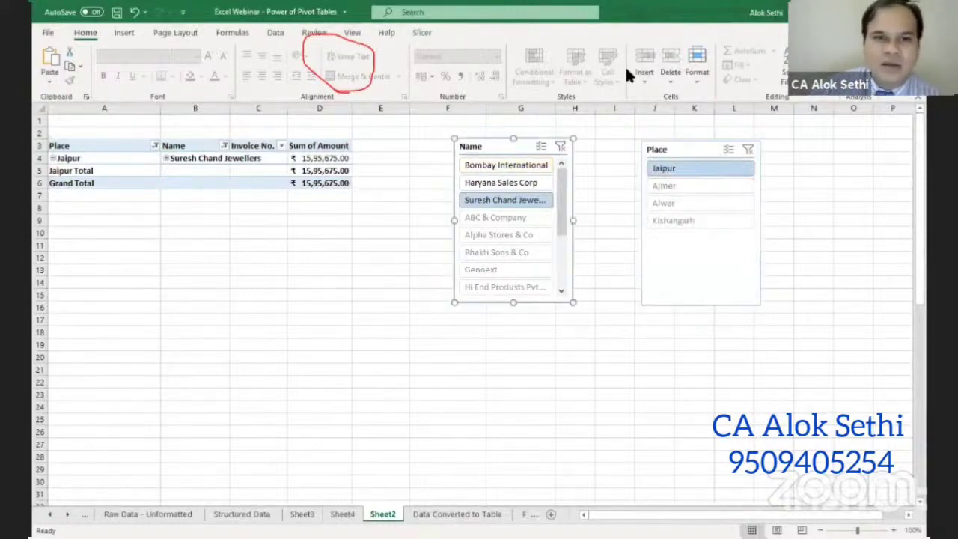
click(709, 150)
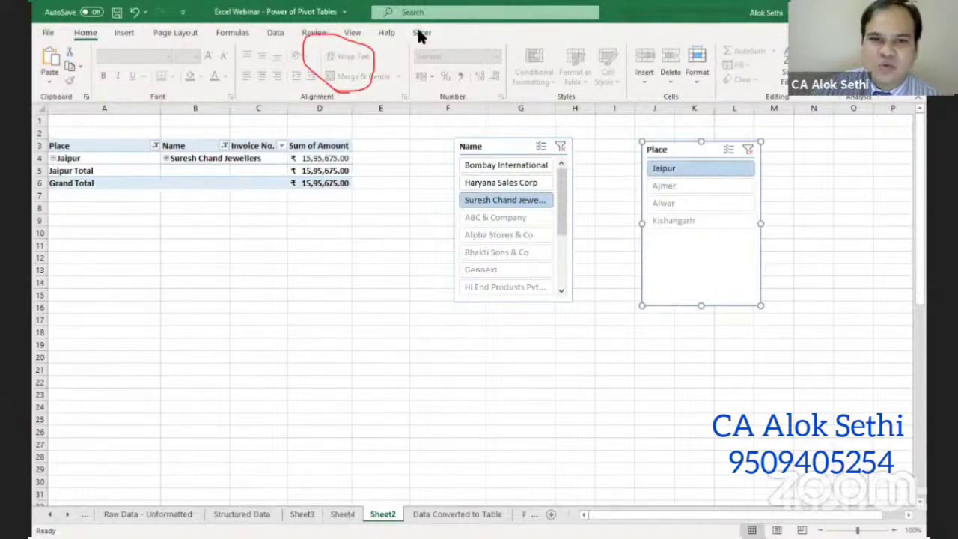
click(470, 148)
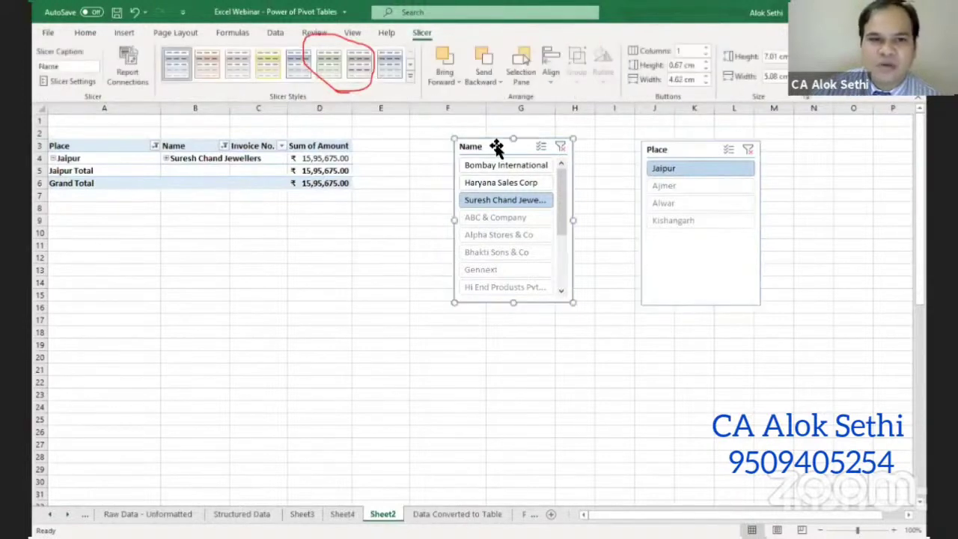
click(567, 149)
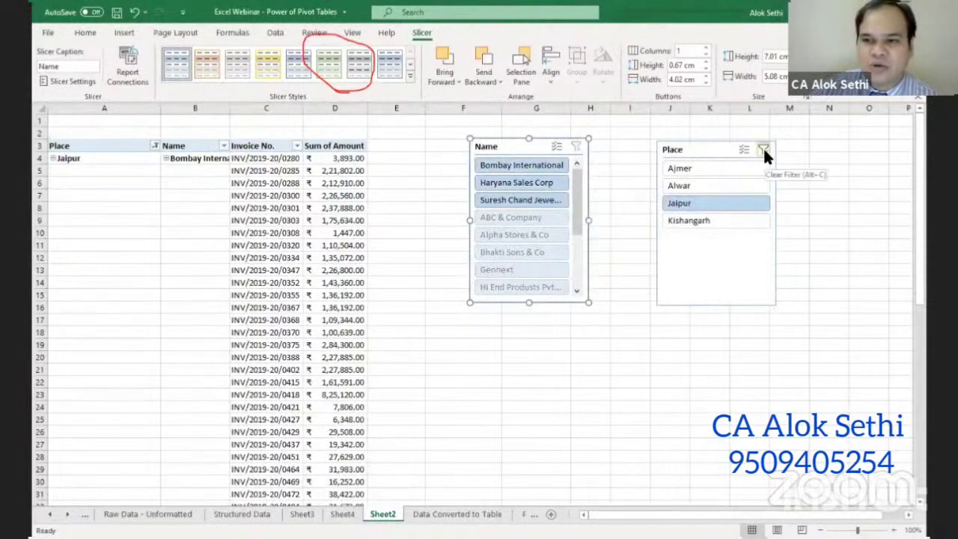
Clear the Place slicer and collapse the entire Place field, giving a ₹3,94,31,558.00 Grand Total
click(762, 149)
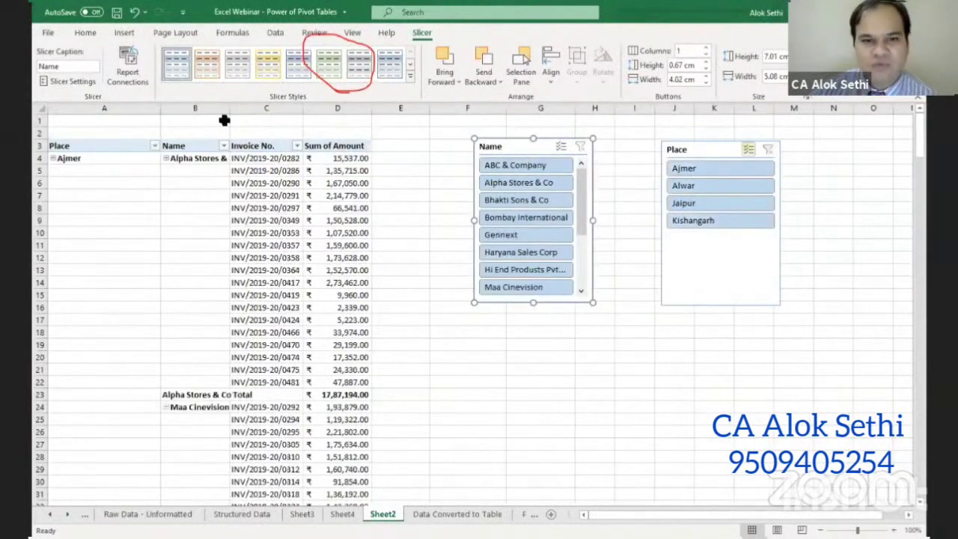
click(79, 145)
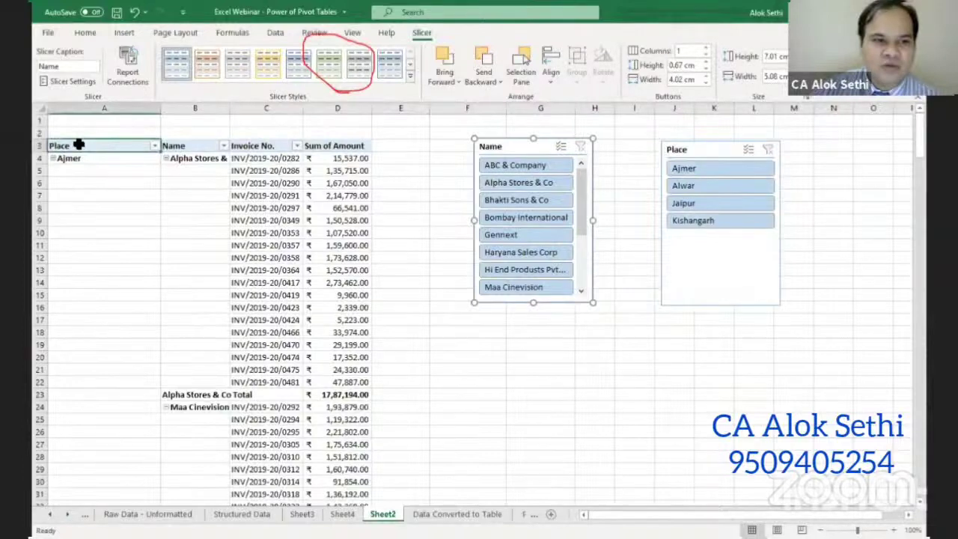
right_click(78, 145)
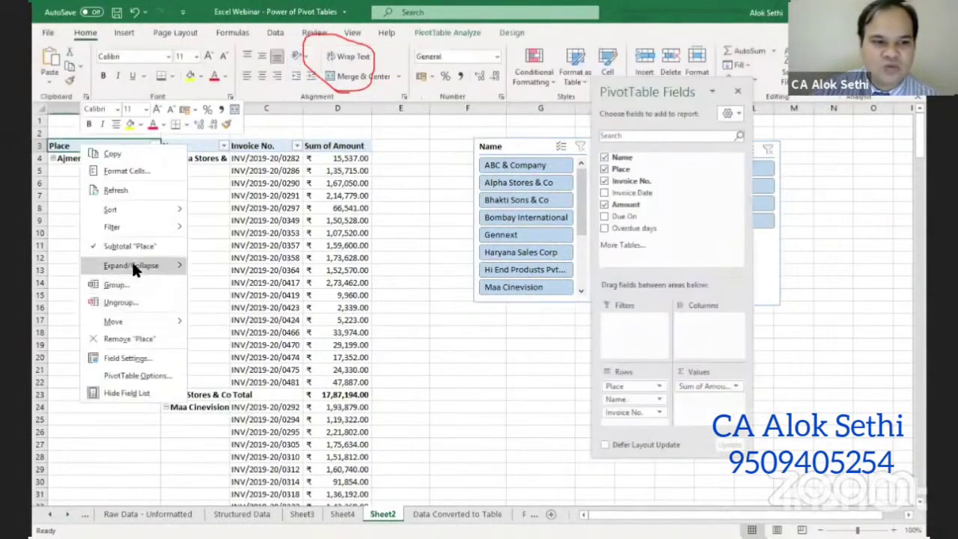
click(166, 266)
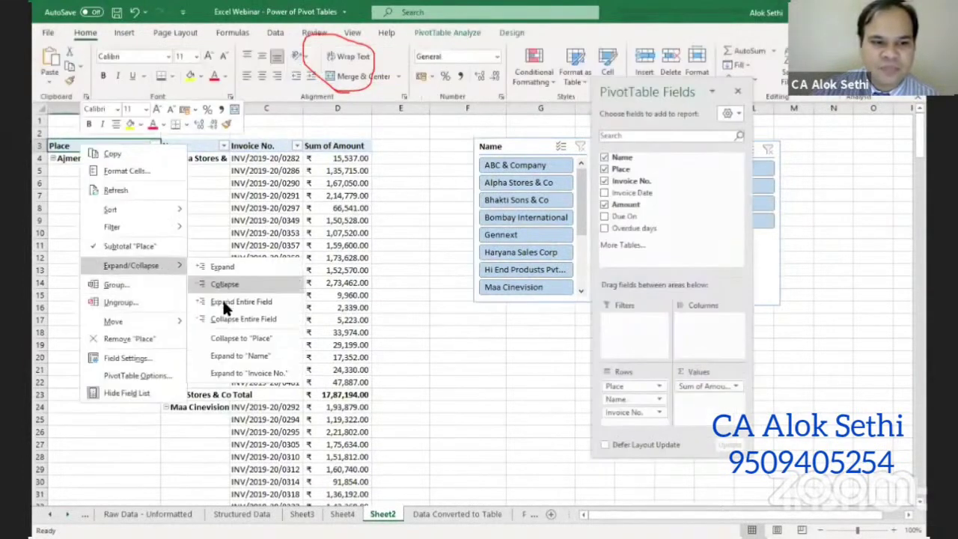
click(227, 320)
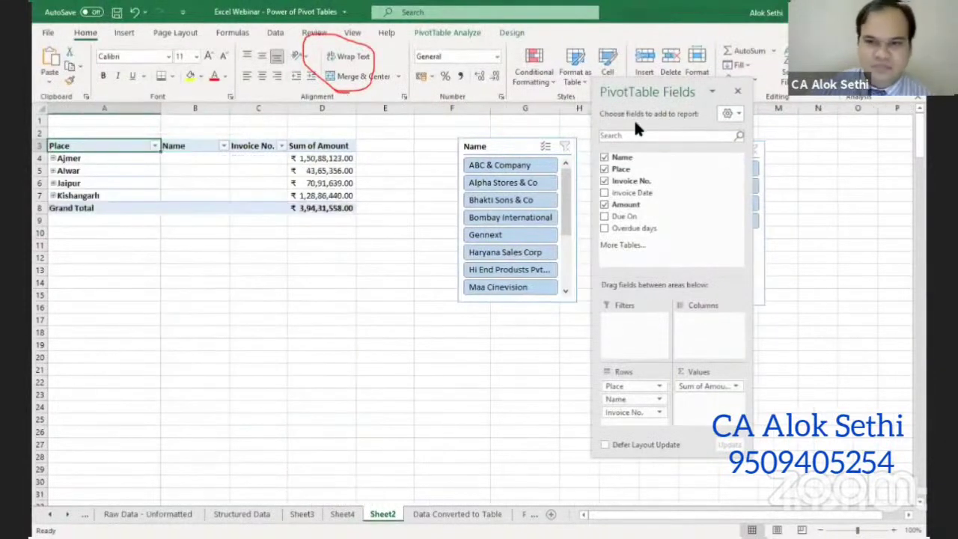
Add Due On to the rows and Overdue days as a summed value, floating the field list higher
click(606, 214)
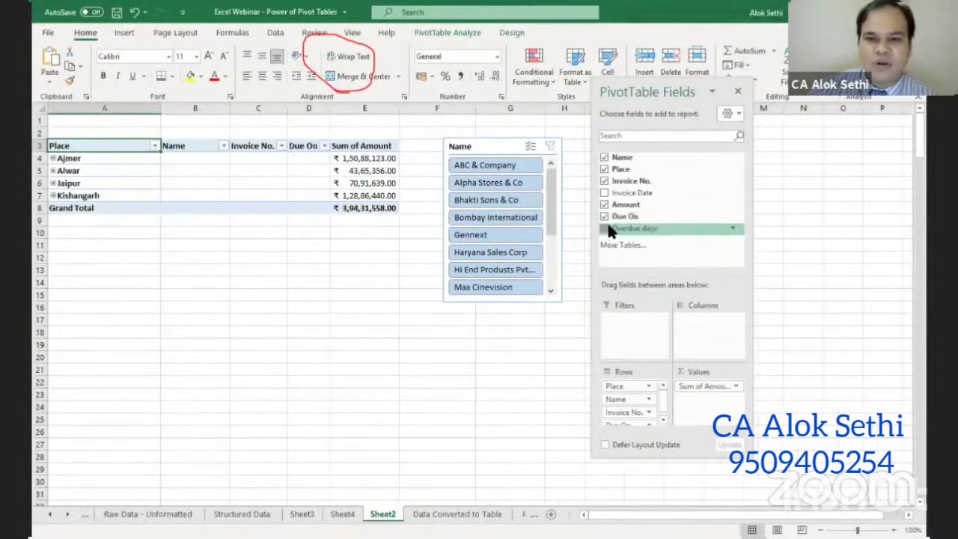
click(607, 228)
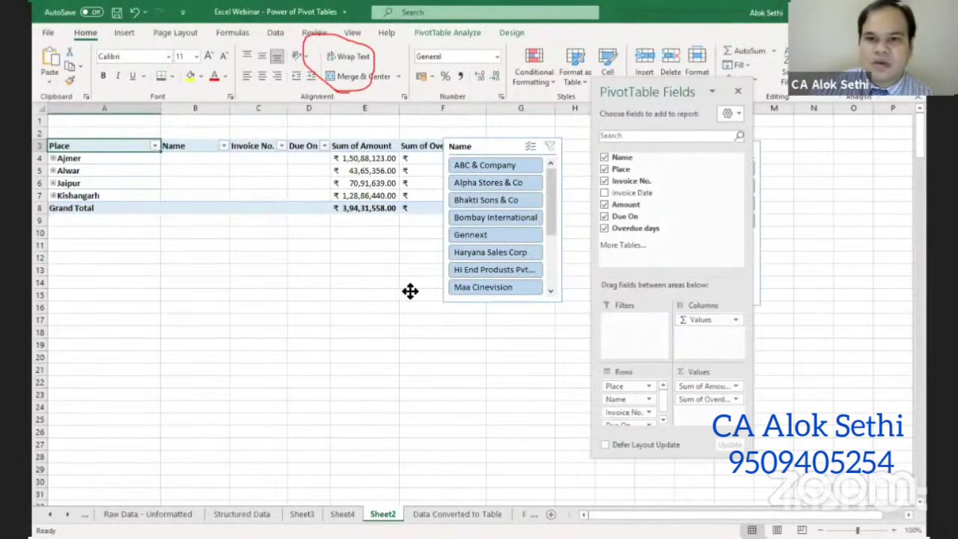
drag(246, 301, 245, 301)
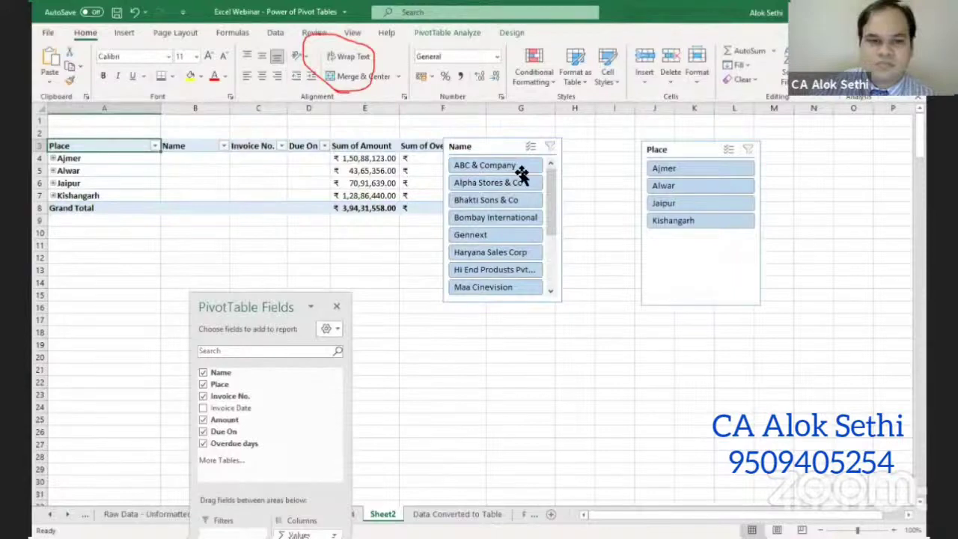
scroll(182, 434, down, 1)
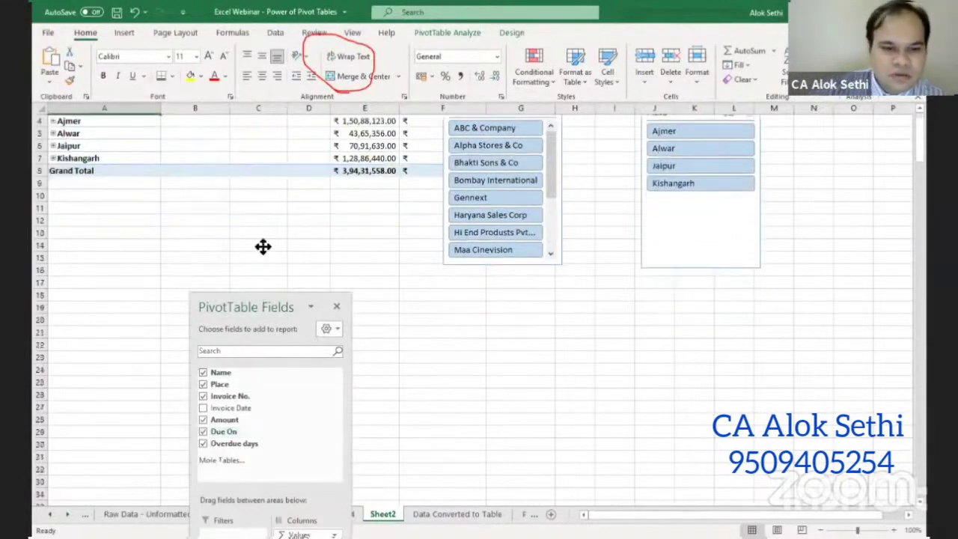
drag(247, 307, 240, 154)
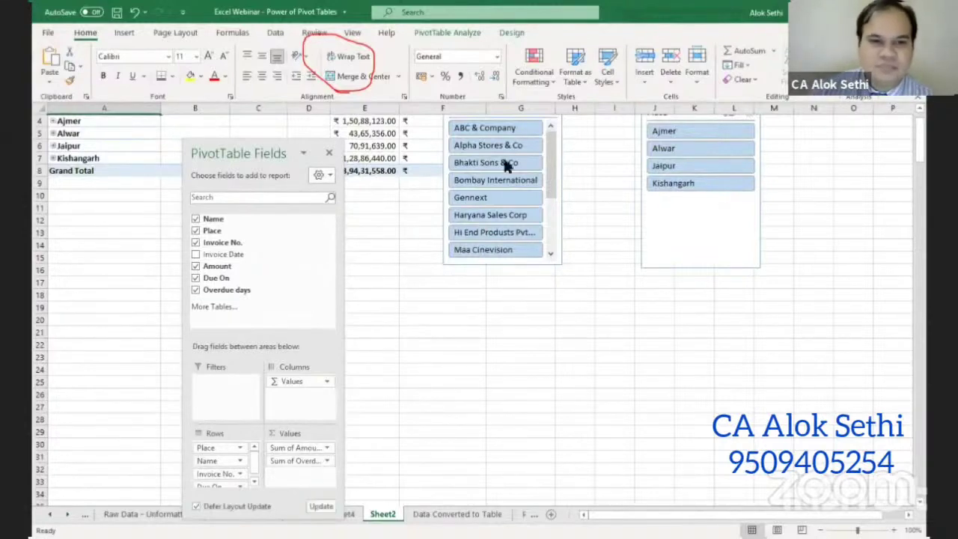
drag(257, 160, 271, 133)
scroll(607, 312, up, 1)
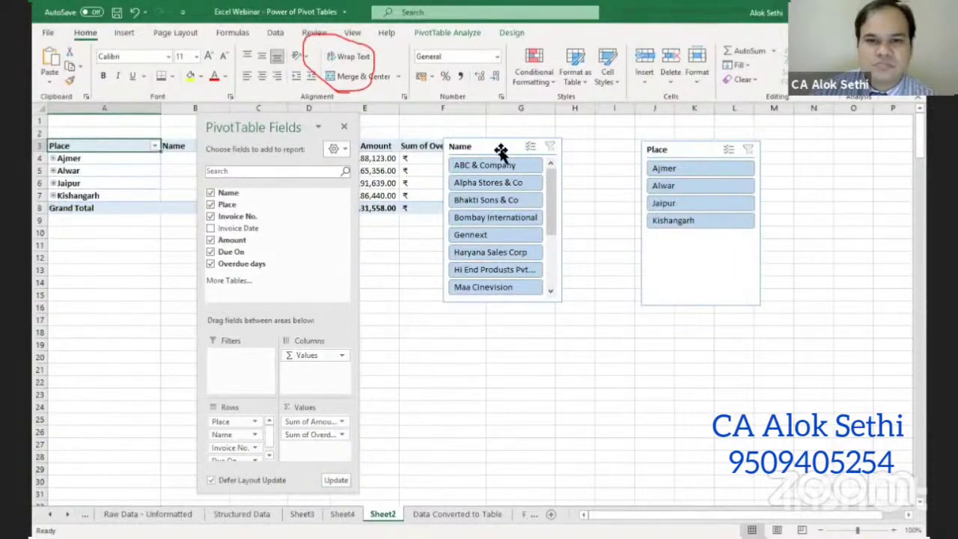
Add Invoice Date to the pivot and close the field list
click(210, 228)
scroll(272, 451, down, 1)
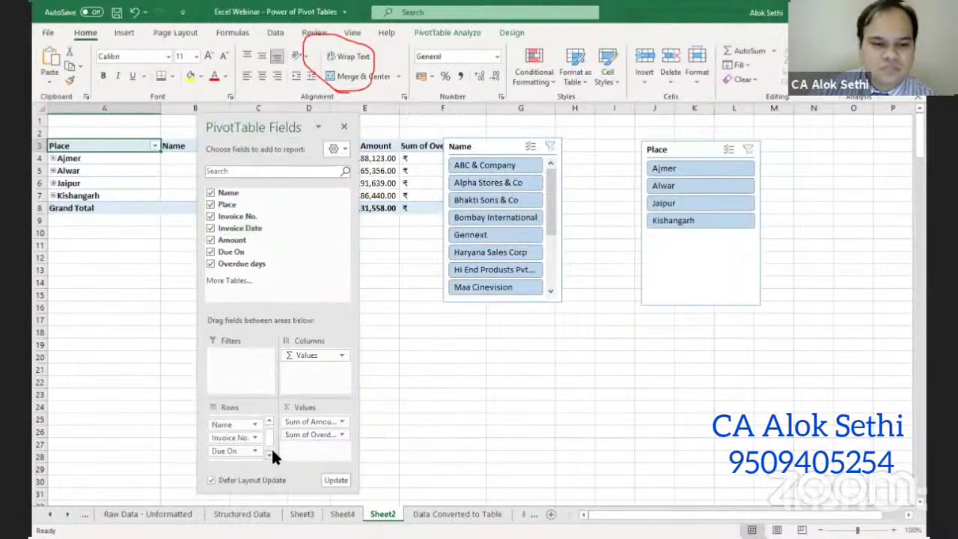
scroll(271, 450, down, 1)
scroll(272, 451, up, 2)
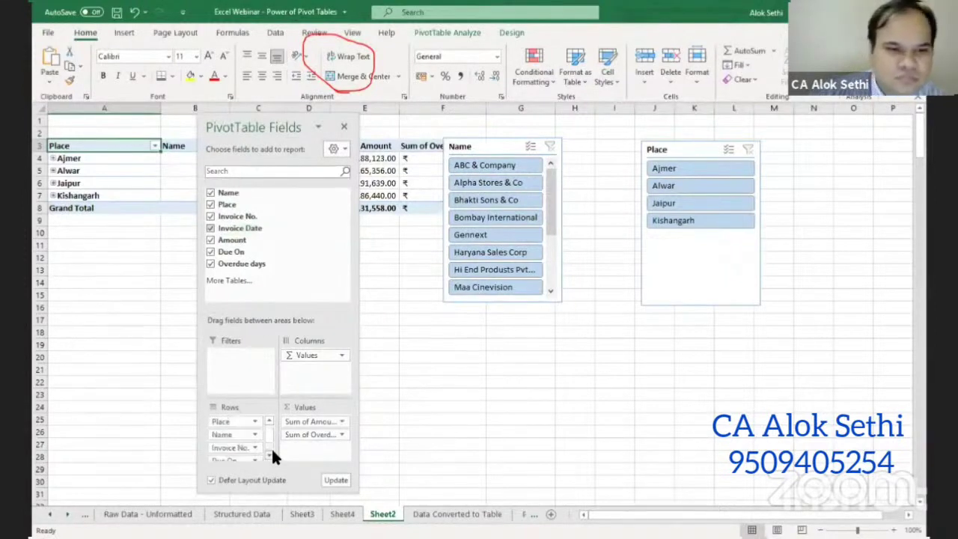
click(345, 127)
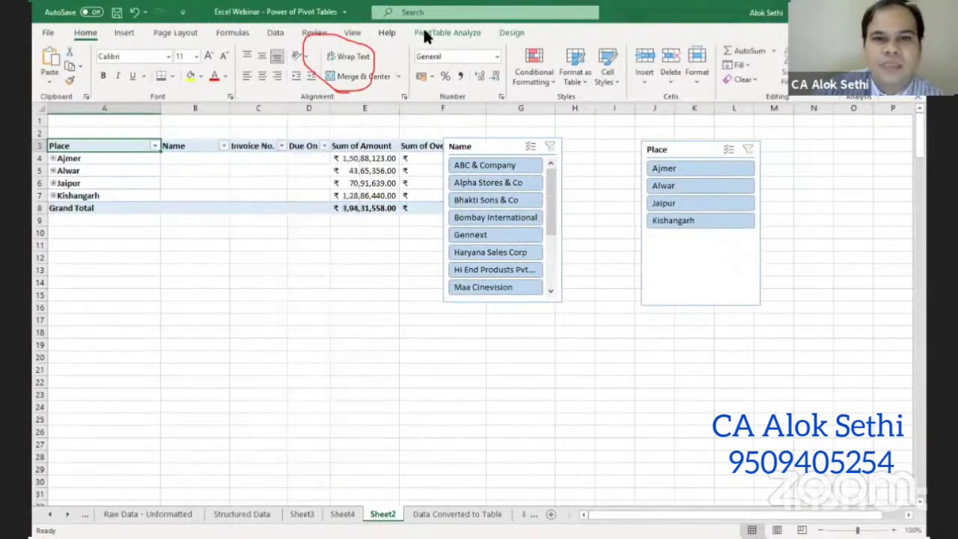
Insert Due On and Overdue days slicers and drag them down to the lower right of the sheet
click(434, 32)
click(503, 32)
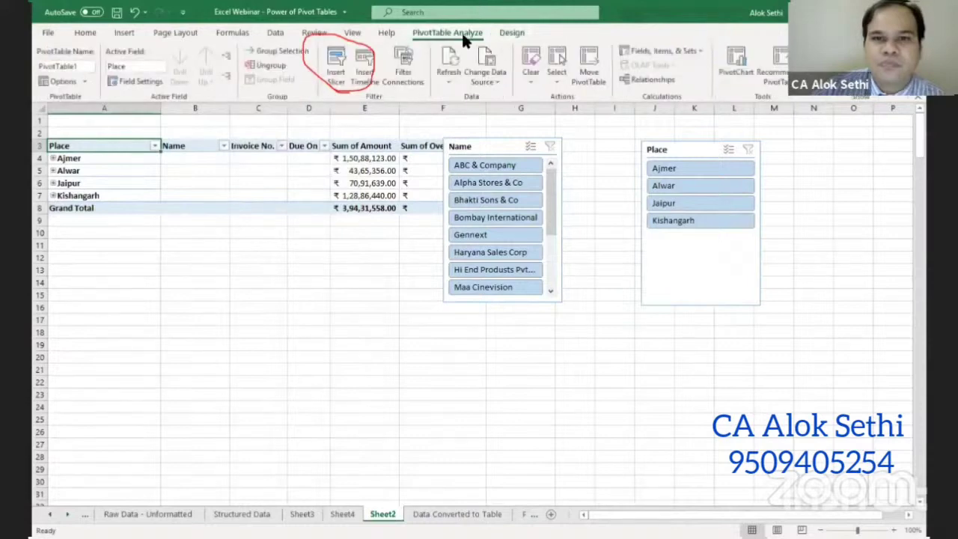
click(461, 32)
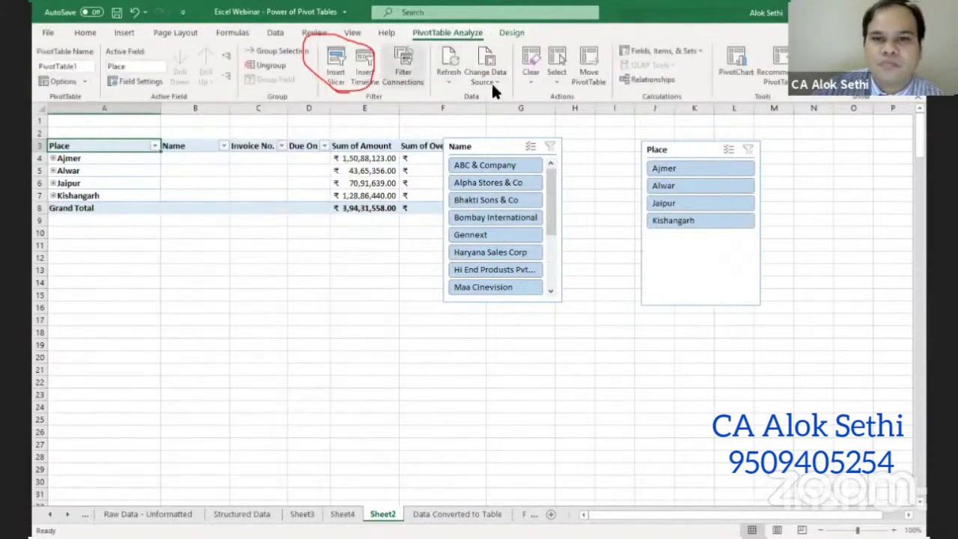
click(334, 69)
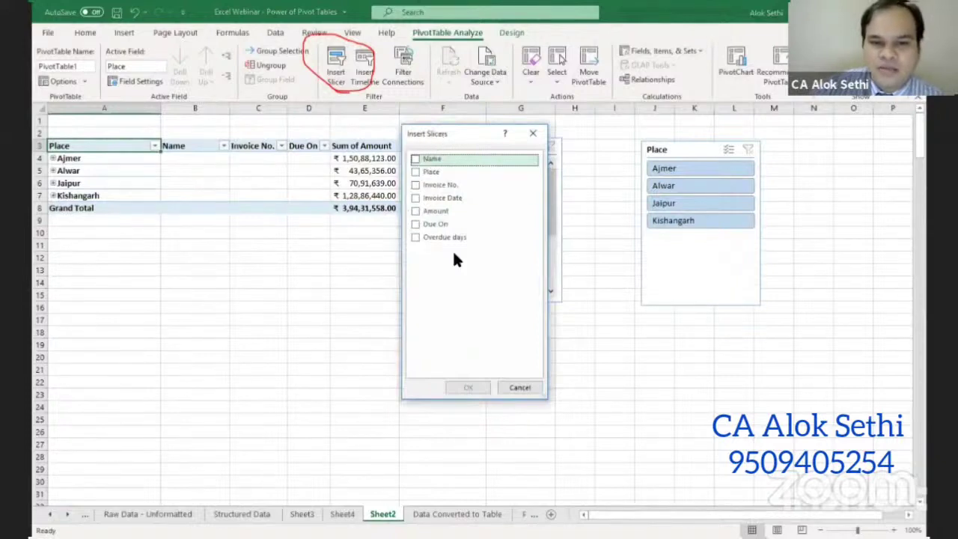
click(455, 279)
click(457, 292)
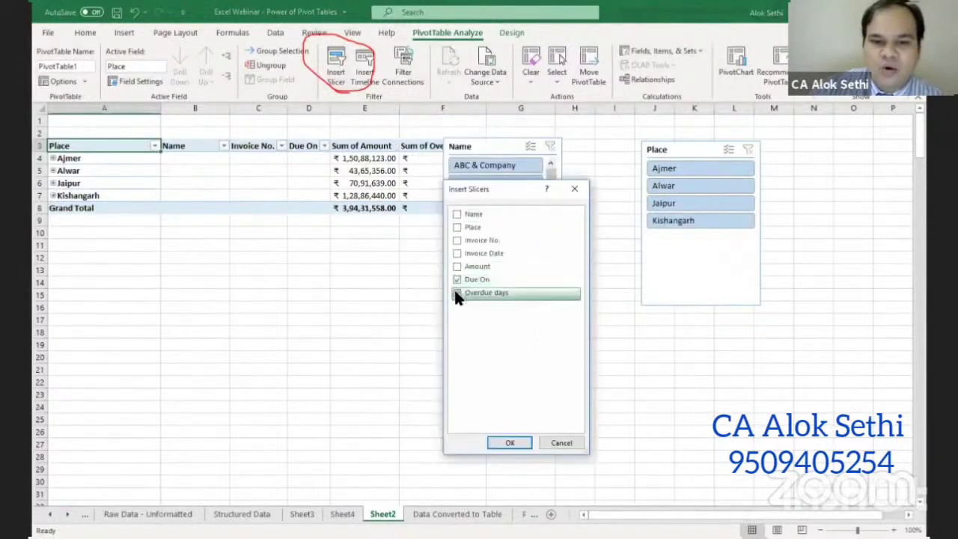
click(510, 442)
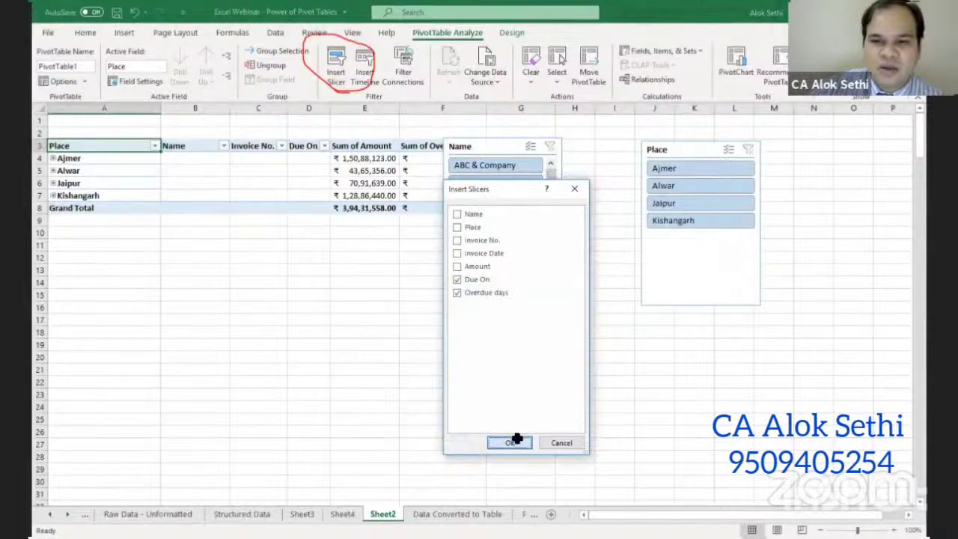
drag(512, 259, 750, 343)
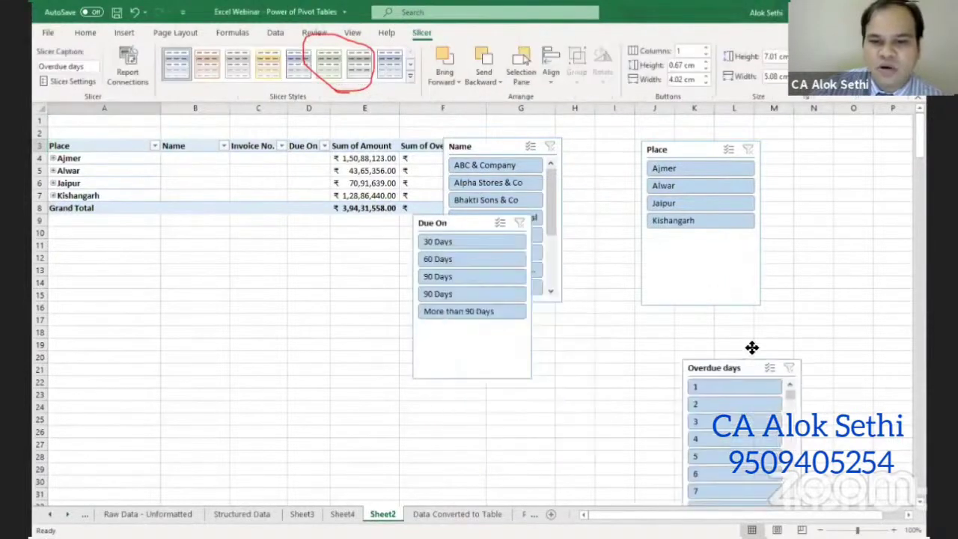
drag(453, 228, 542, 332)
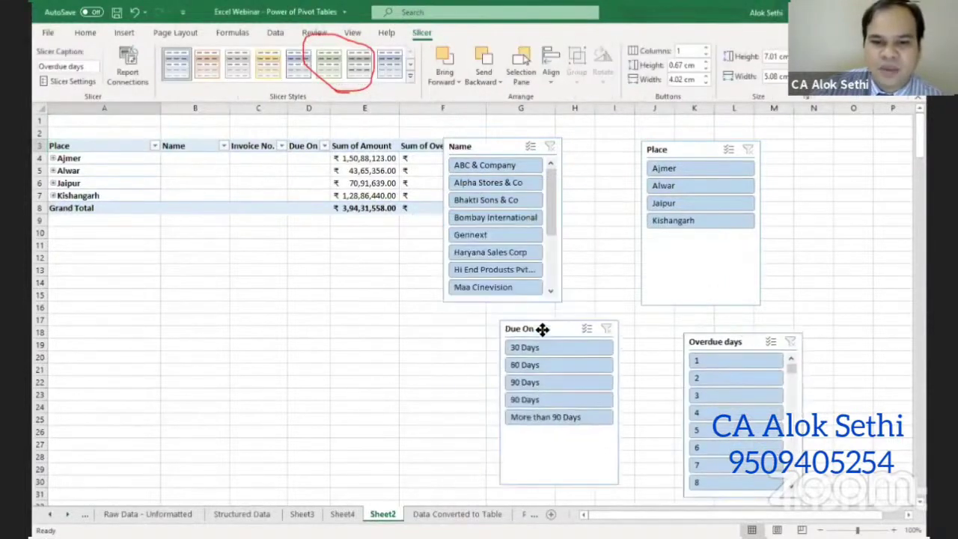
Try the 30 Days and 60 Days Due On filters and expand every place to full invoice detail
click(552, 341)
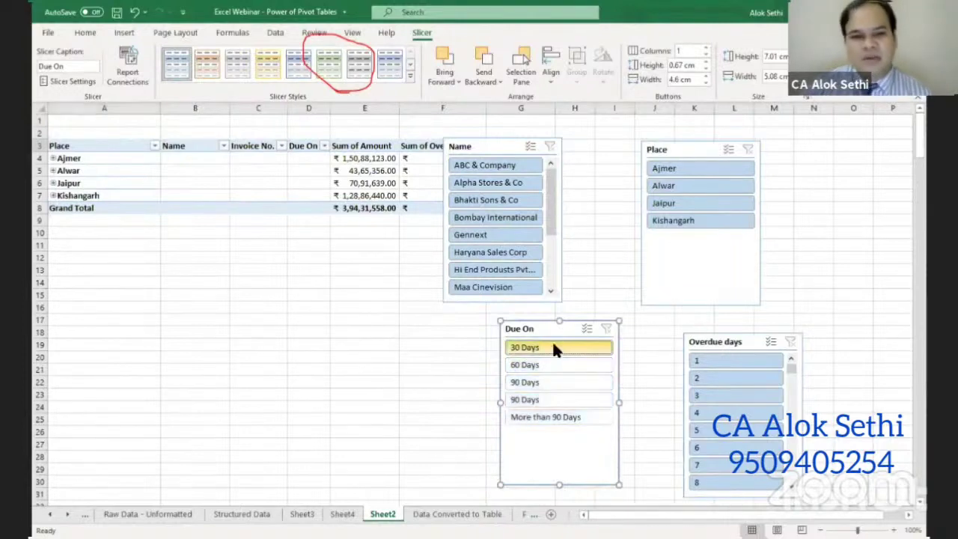
drag(479, 148, 541, 137)
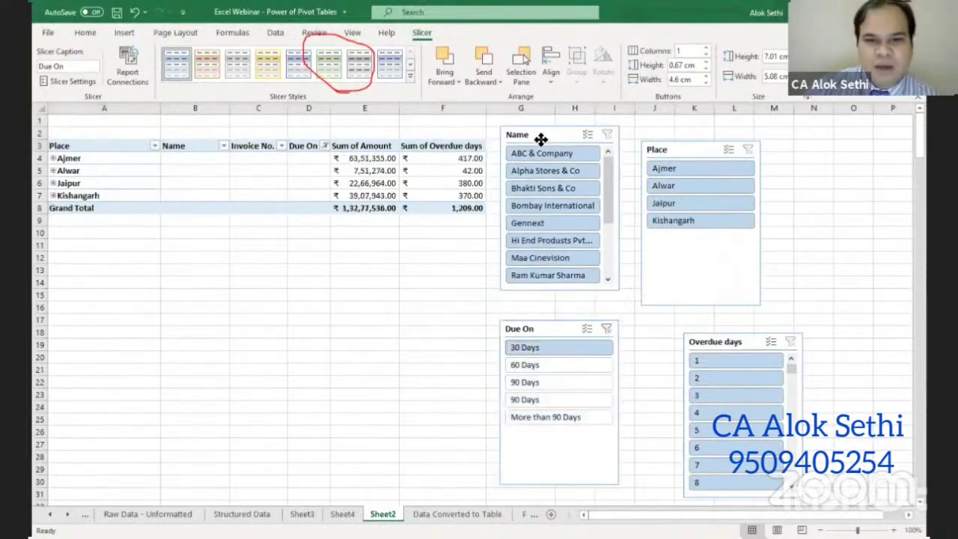
click(54, 161)
click(53, 159)
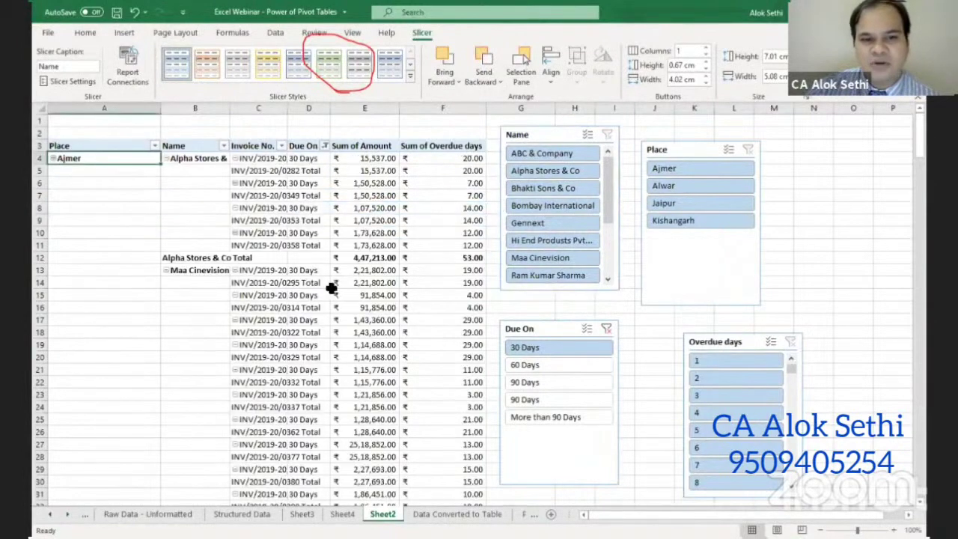
click(512, 366)
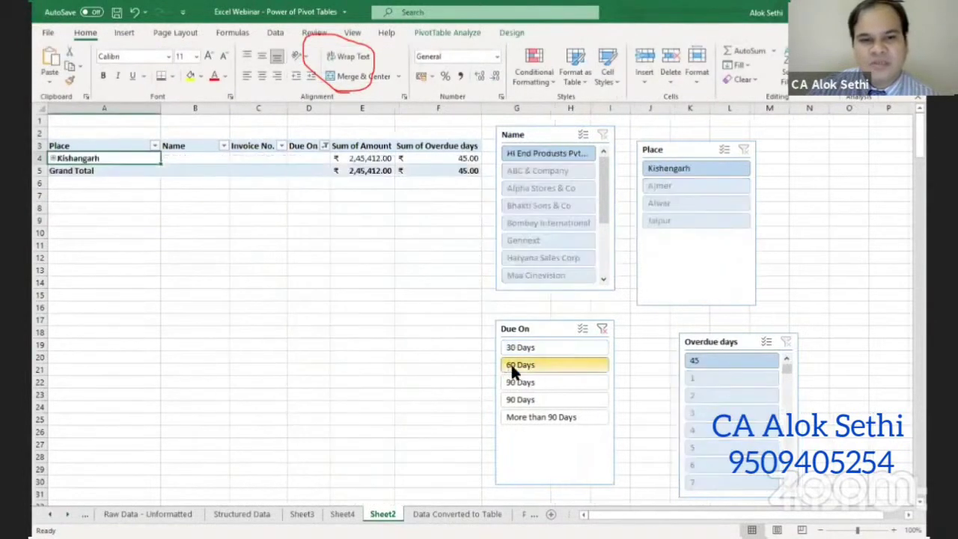
click(73, 146)
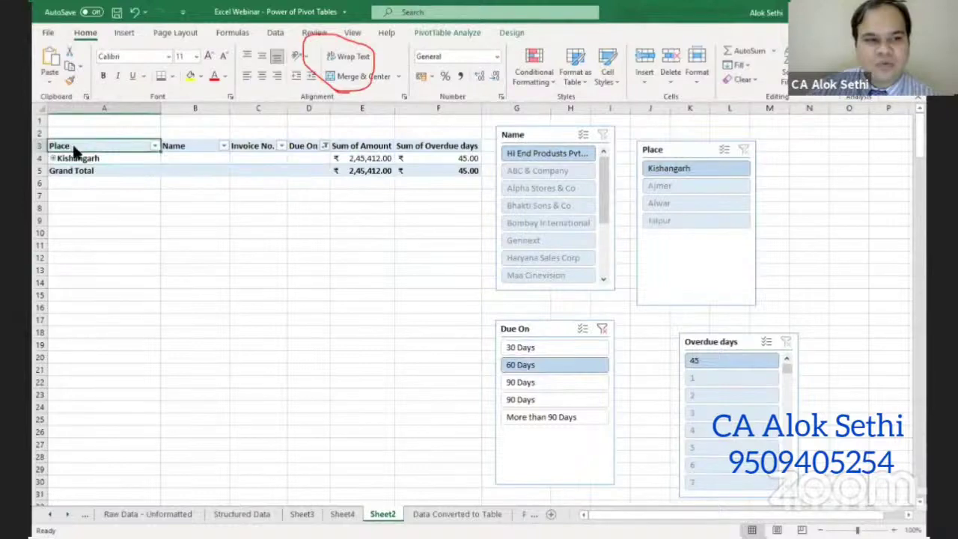
right_click(74, 150)
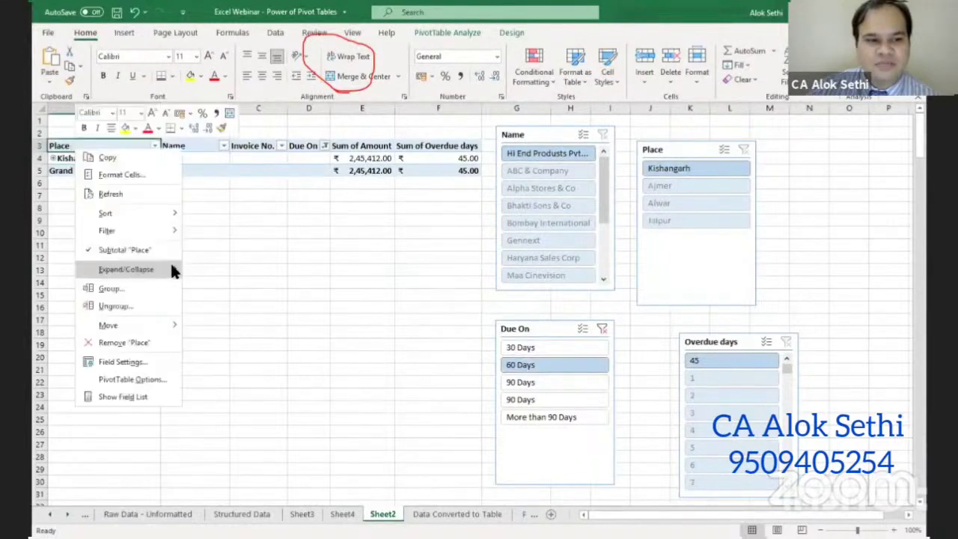
mouse_move(126, 269)
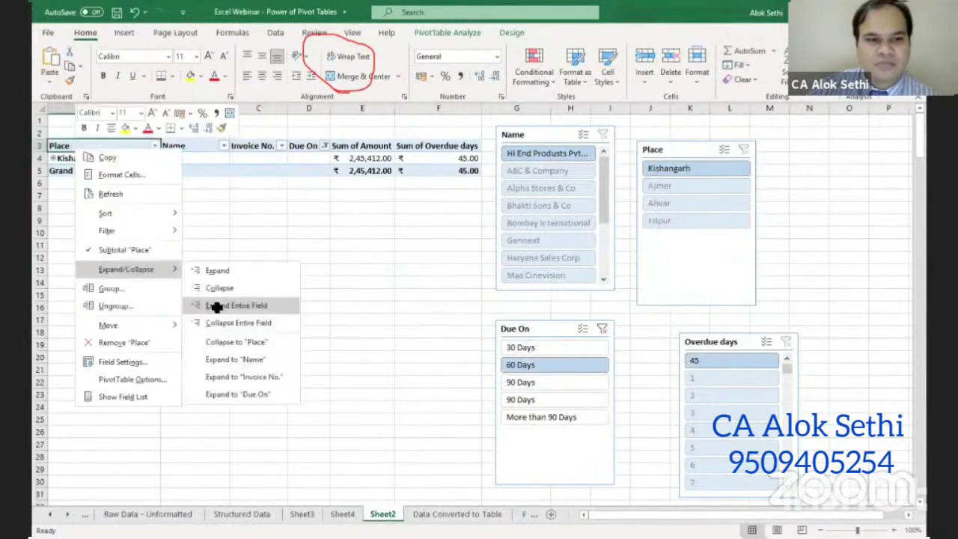
click(224, 305)
Filter Due On to More than 90 Days and review the invoices: Ajmer ₹5,38,907.00, 560 overdue days
click(511, 384)
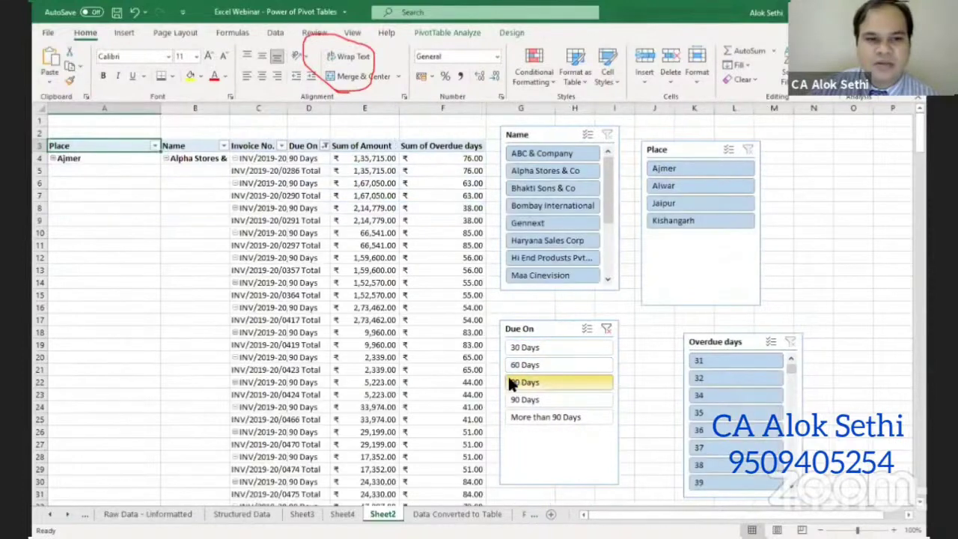
click(527, 417)
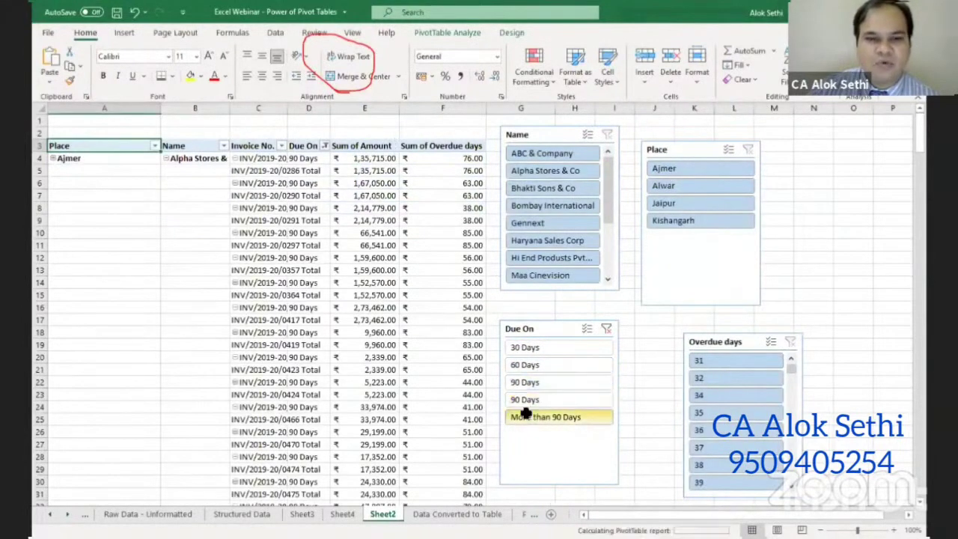
scroll(274, 353, down, 1)
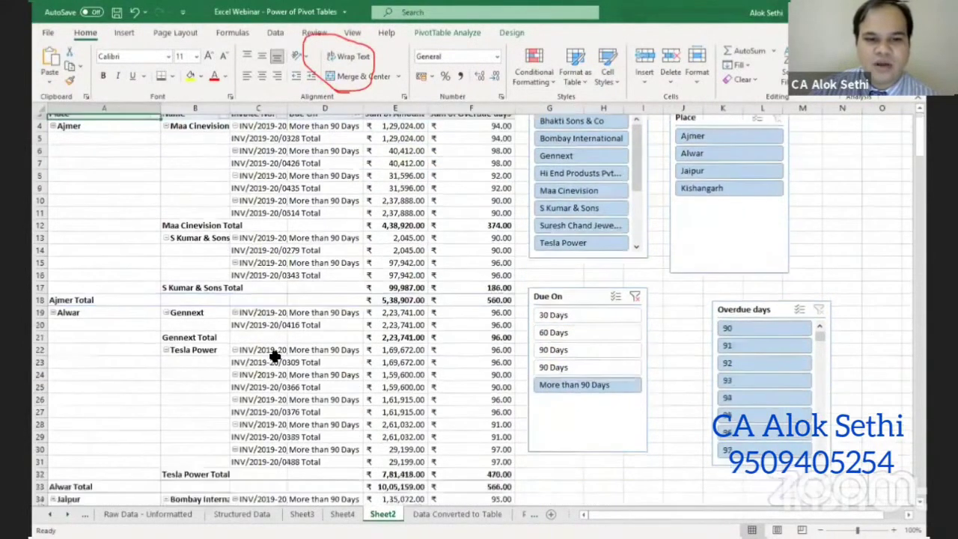
scroll(274, 354, down, 4)
scroll(275, 360, up, 1)
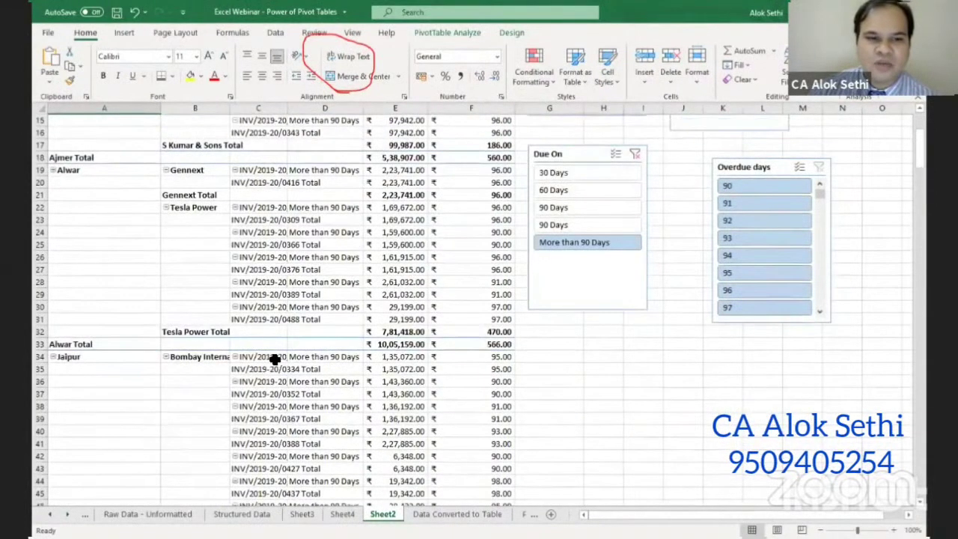
scroll(275, 360, up, 4)
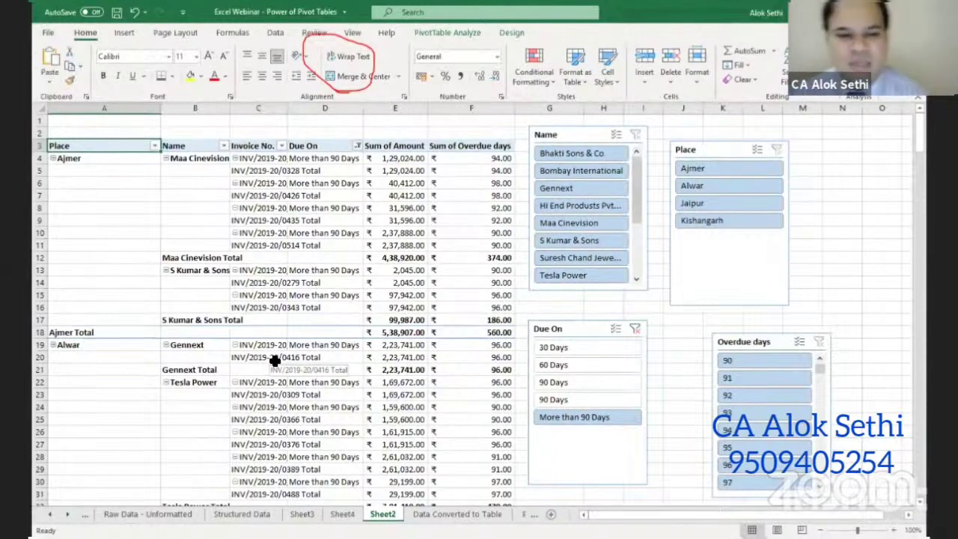
click(262, 171)
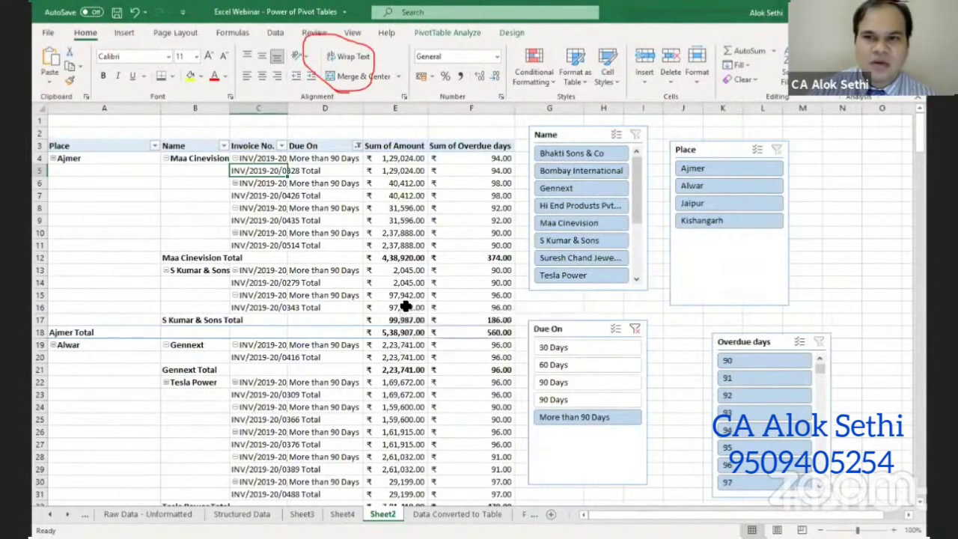
click(284, 218)
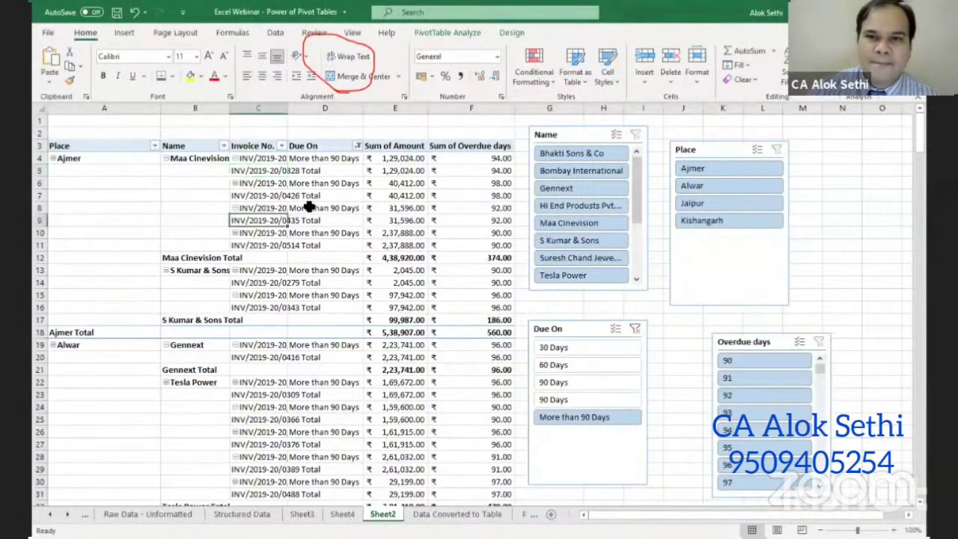
click(264, 160)
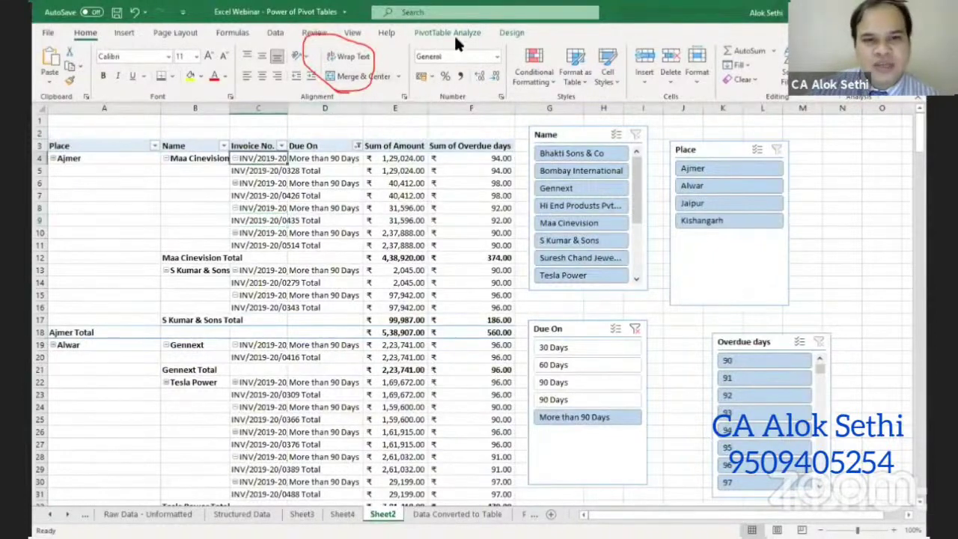
click(510, 32)
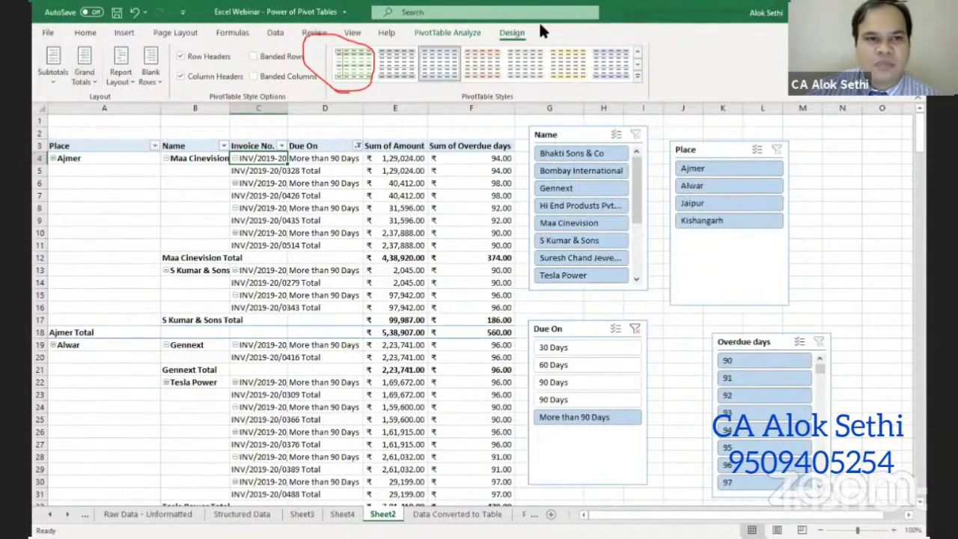
drag(79, 95, 75, 95)
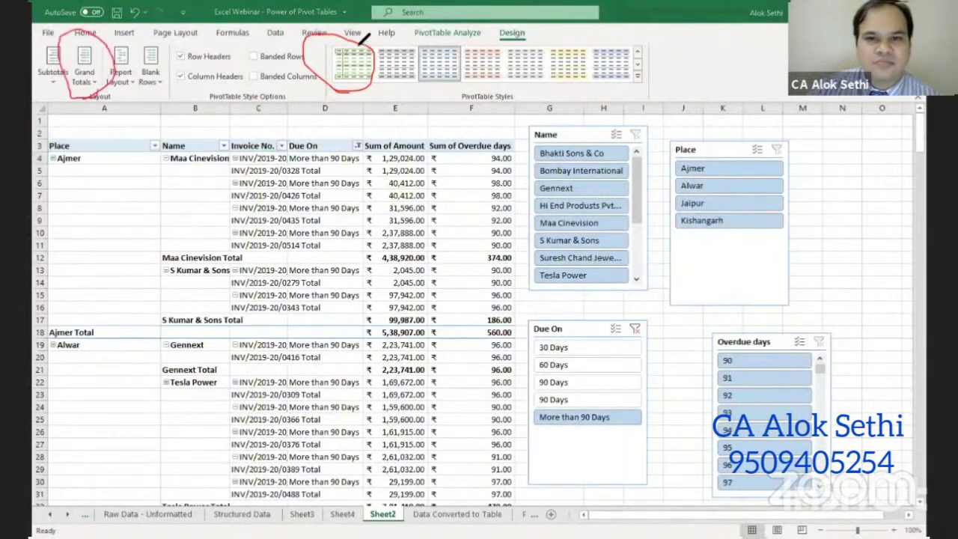
key(e)
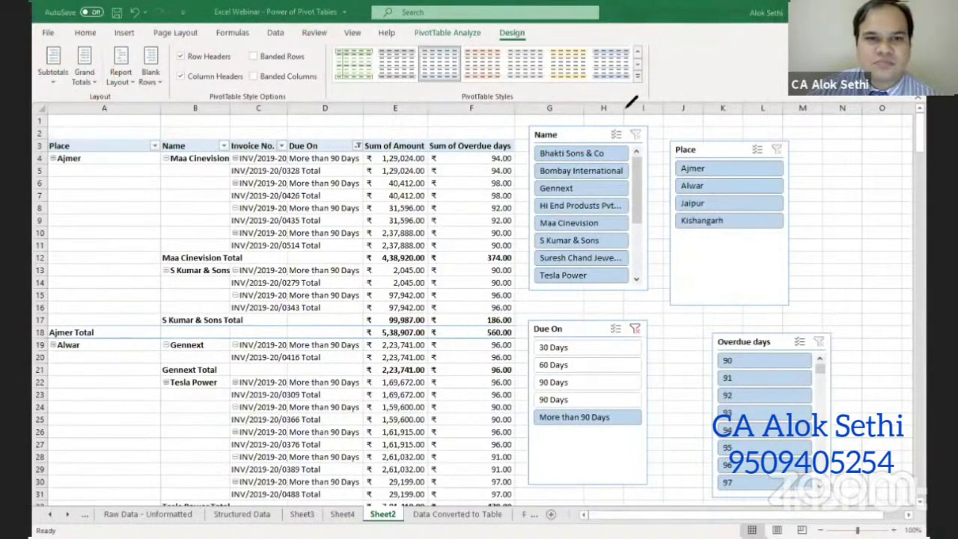
drag(91, 89, 81, 93)
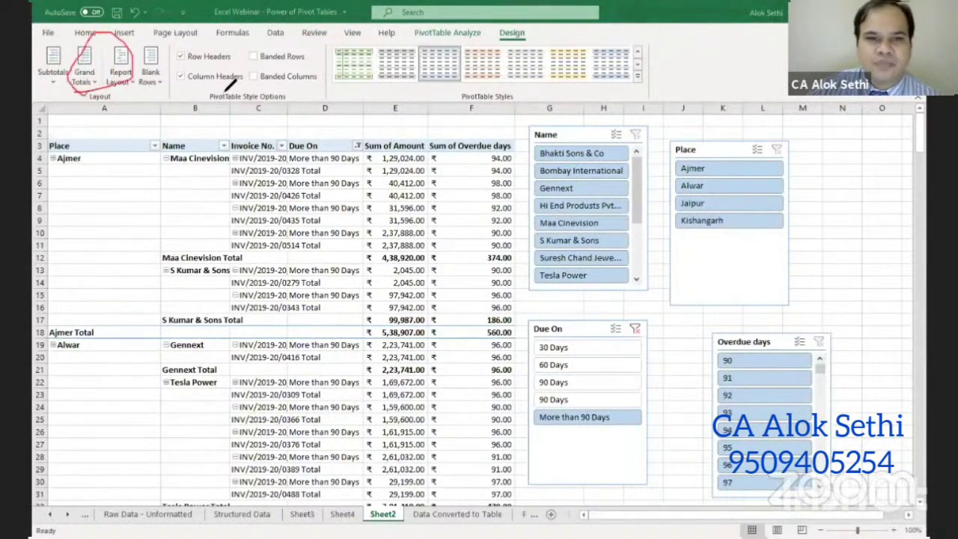
click(90, 80)
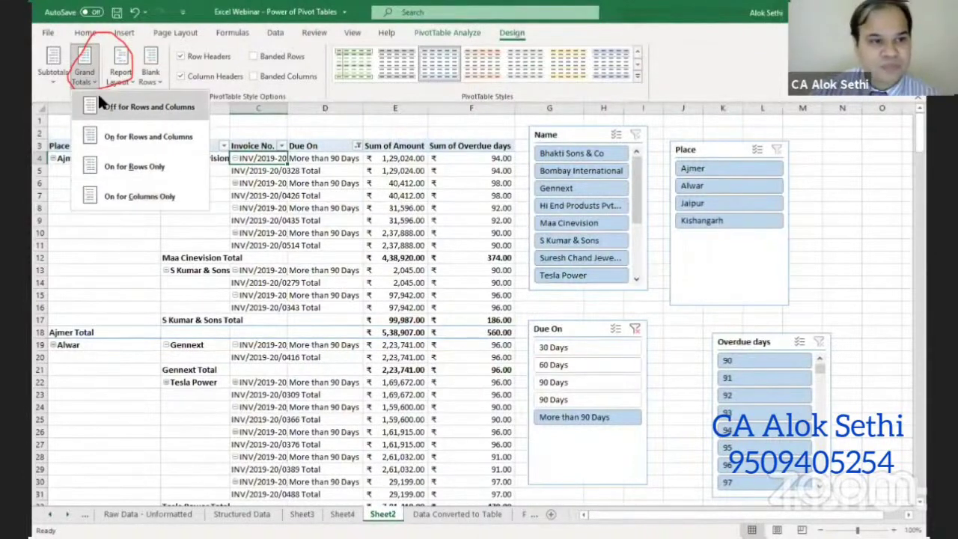
click(122, 167)
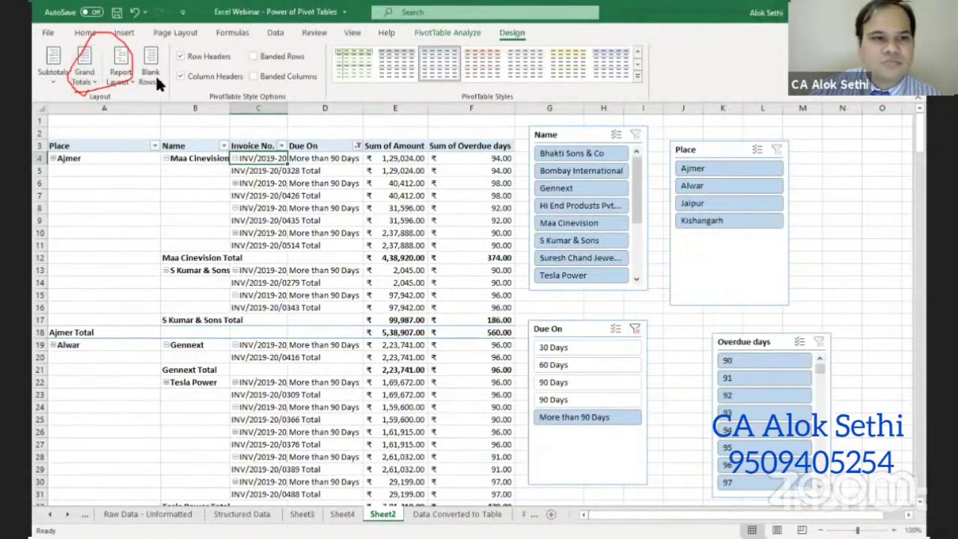
Switch the pivot to outline form and stop repeating item labels
click(127, 79)
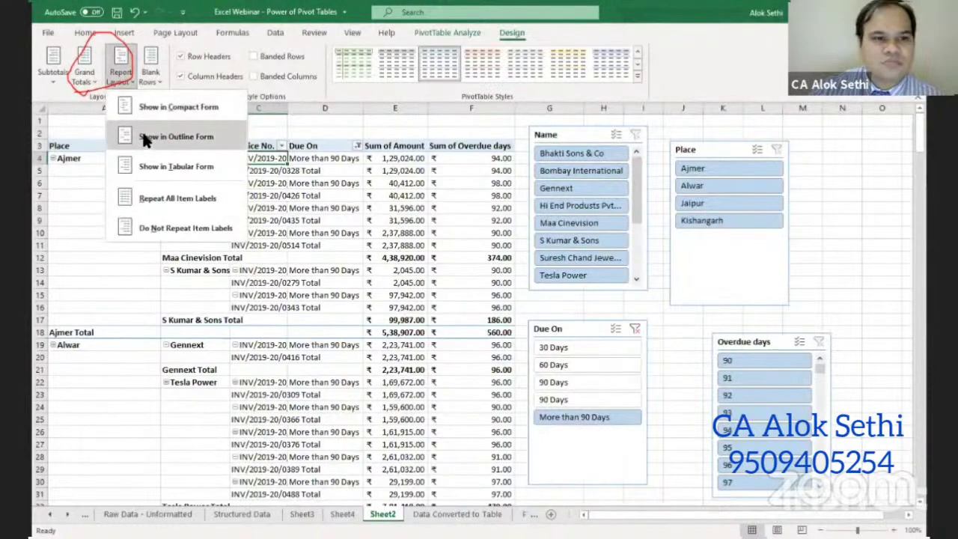
click(146, 141)
click(129, 84)
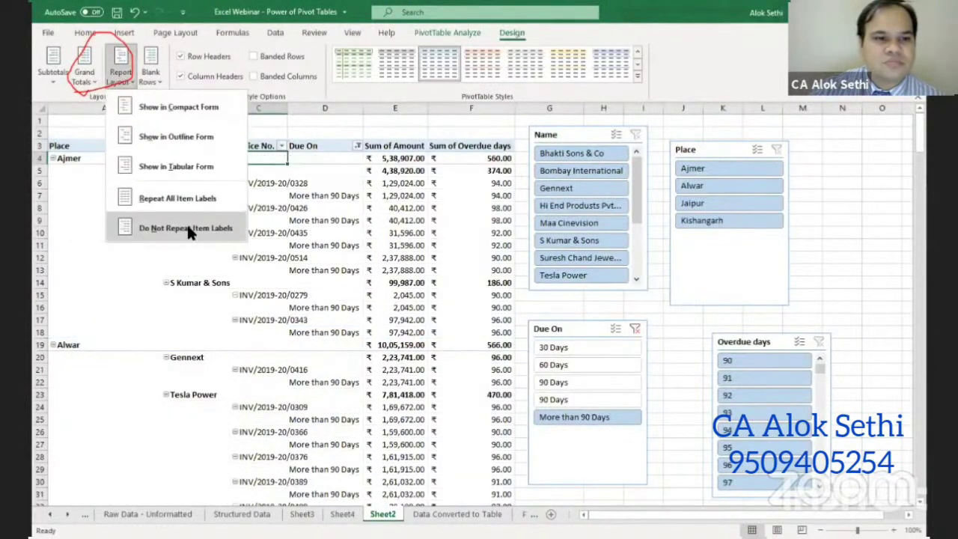
click(188, 228)
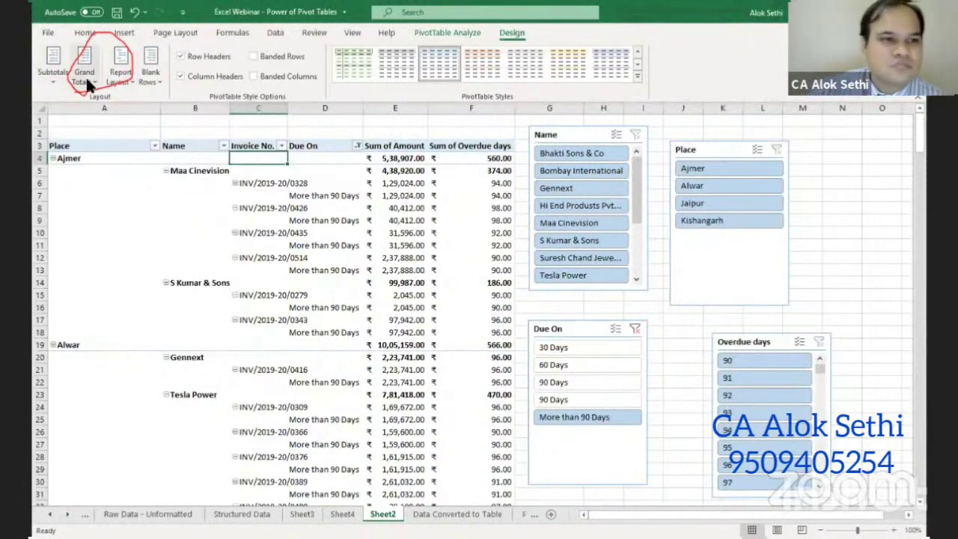
Show all subtotals at the top of each group
click(55, 78)
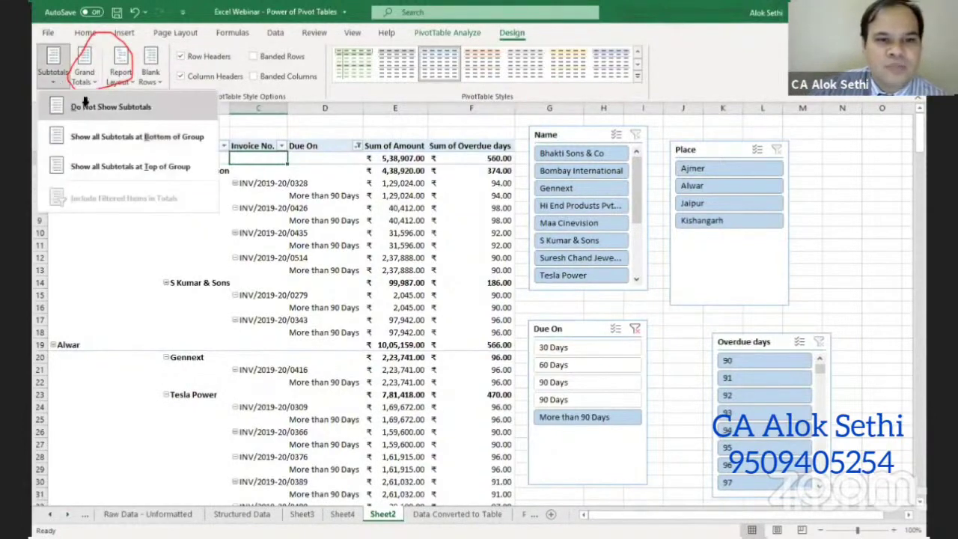
click(84, 107)
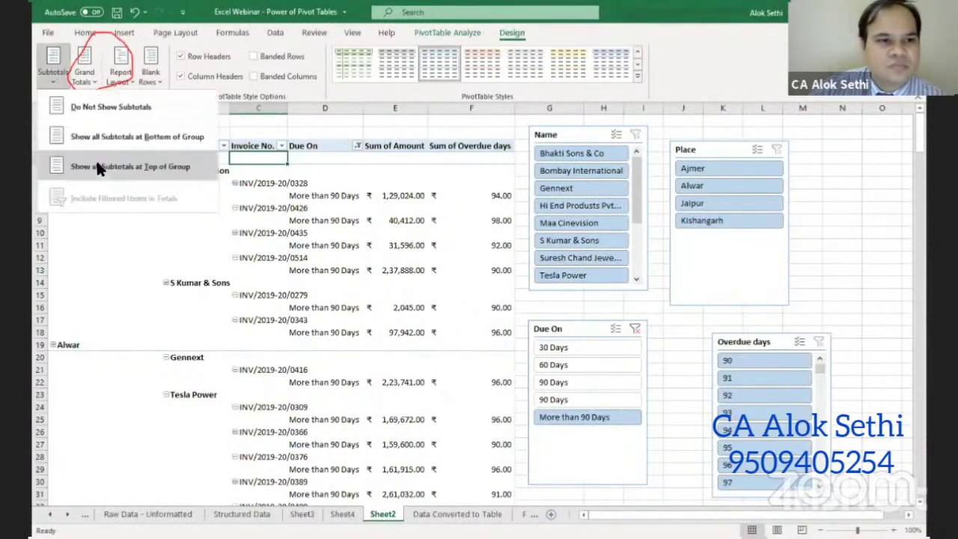
click(97, 168)
click(274, 187)
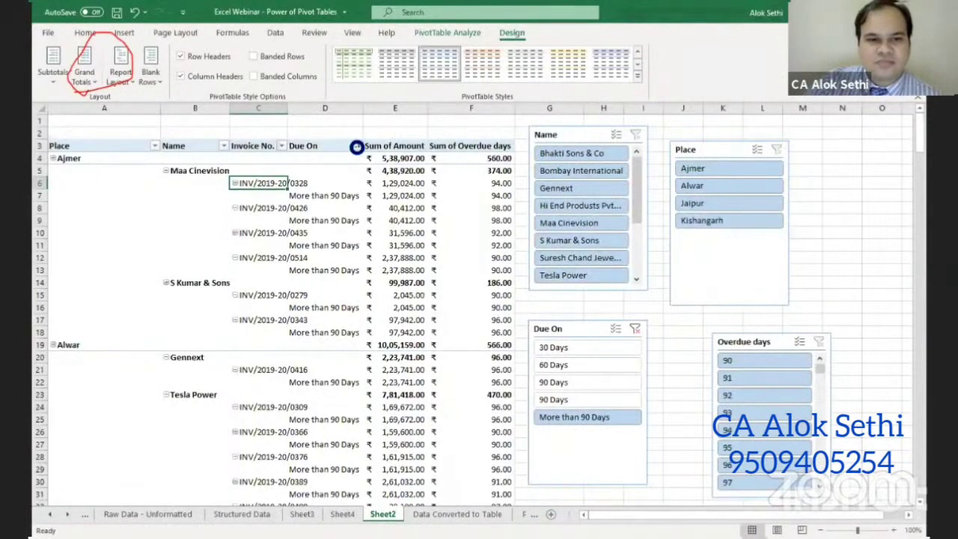
Select all Due On values in the field filter and collapse Alpha Stores & Co's invoice rows
click(357, 146)
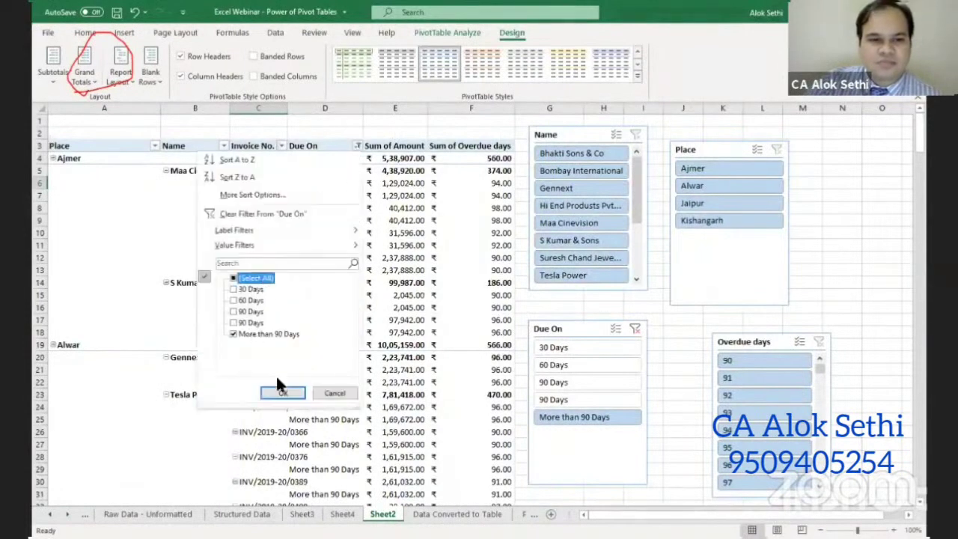
click(241, 278)
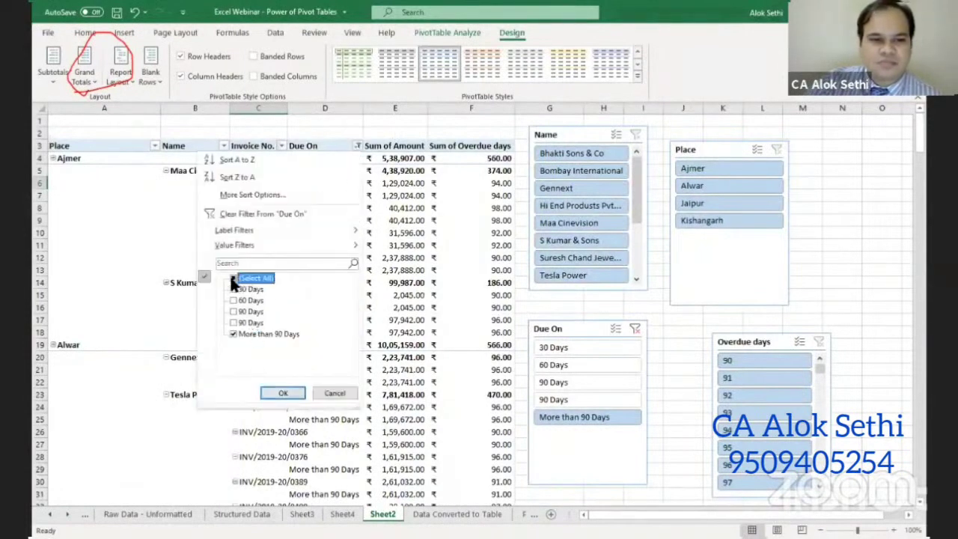
click(269, 392)
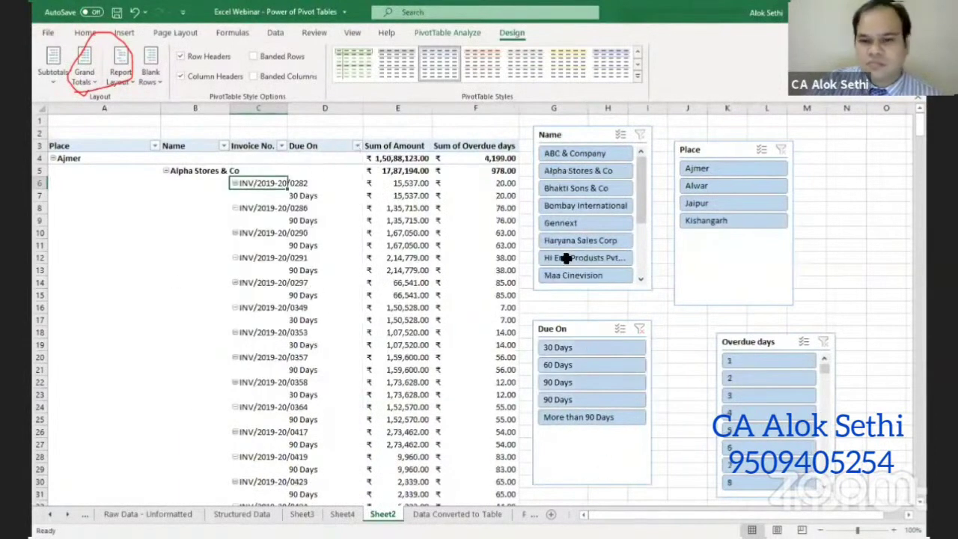
click(309, 148)
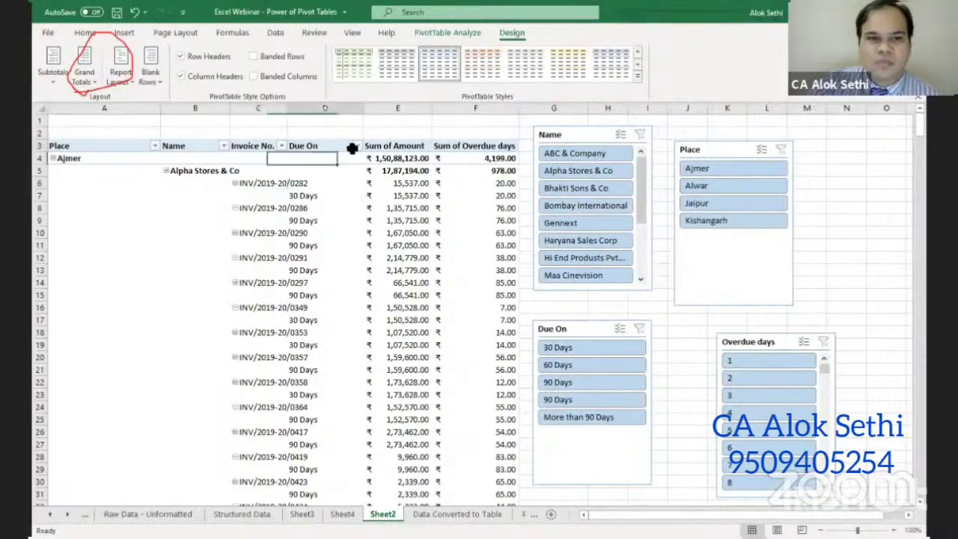
scroll(134, 318, down, 3)
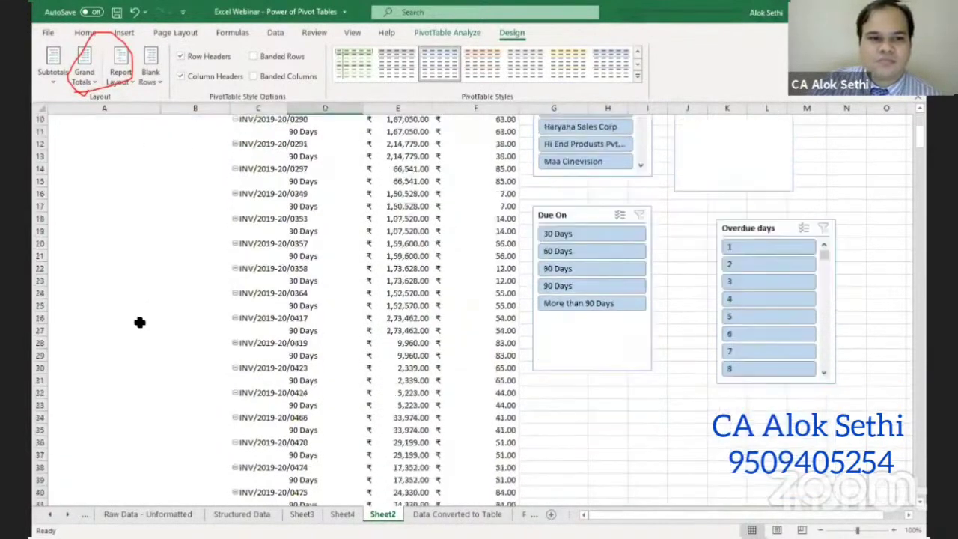
scroll(161, 270, up, 3)
click(166, 171)
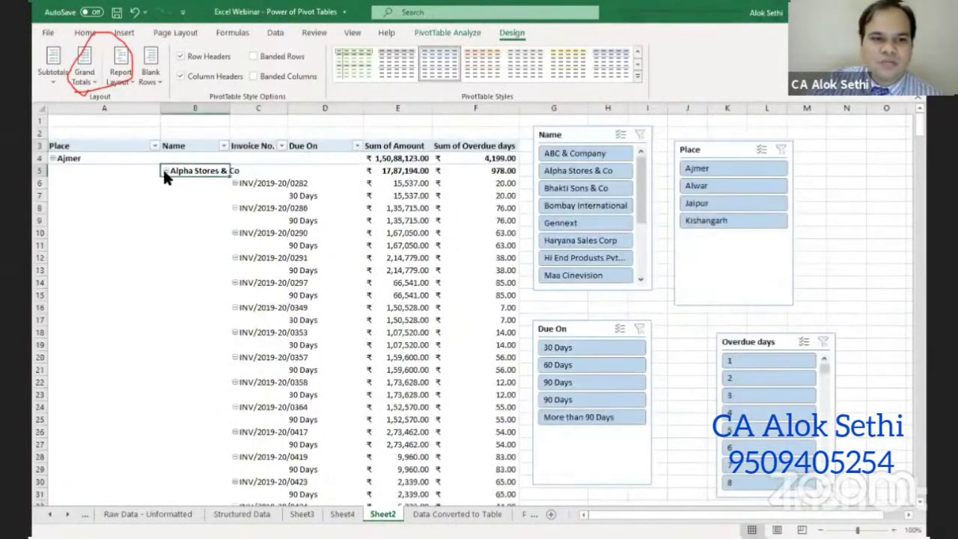
click(166, 171)
Test the slicers by filtering to the 90 Days due period and 39 overdue days
click(165, 183)
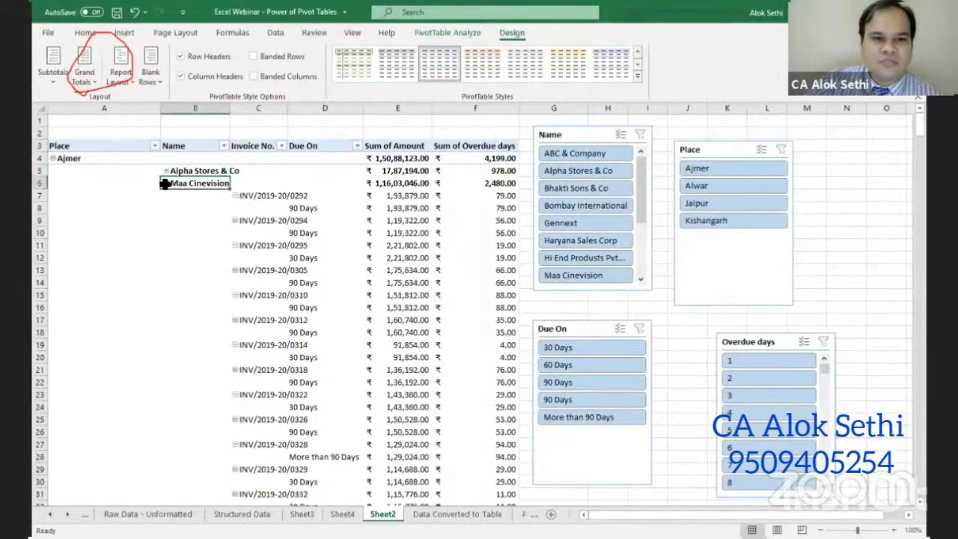
click(322, 146)
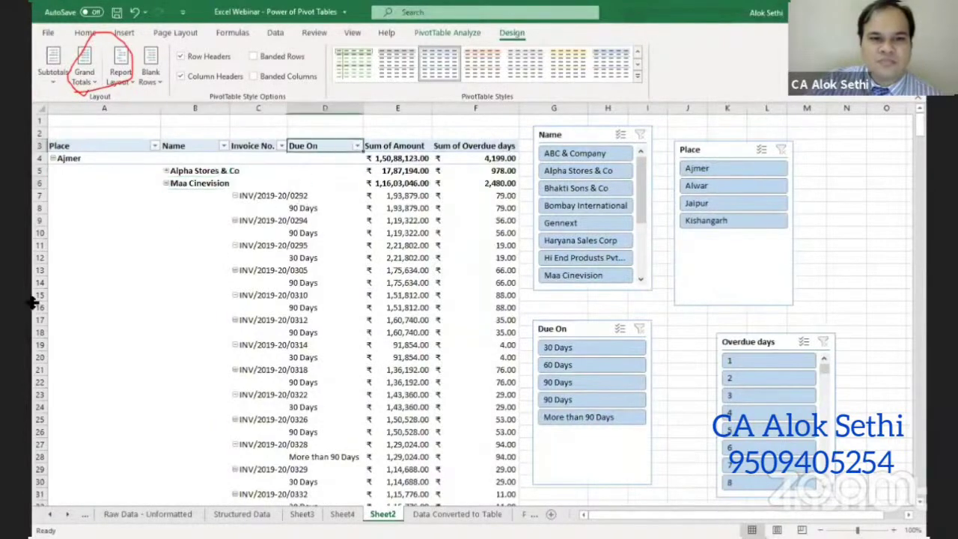
click(283, 331)
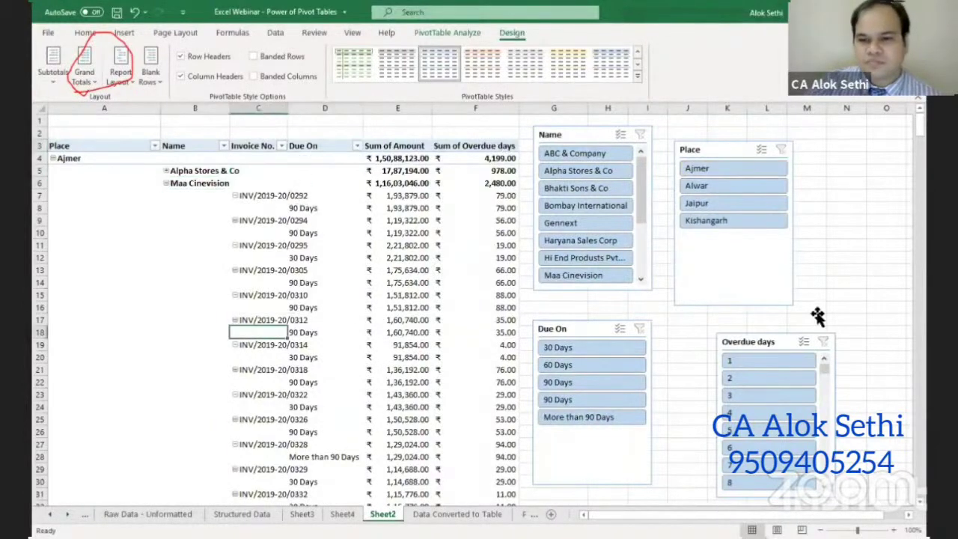
click(586, 400)
click(764, 362)
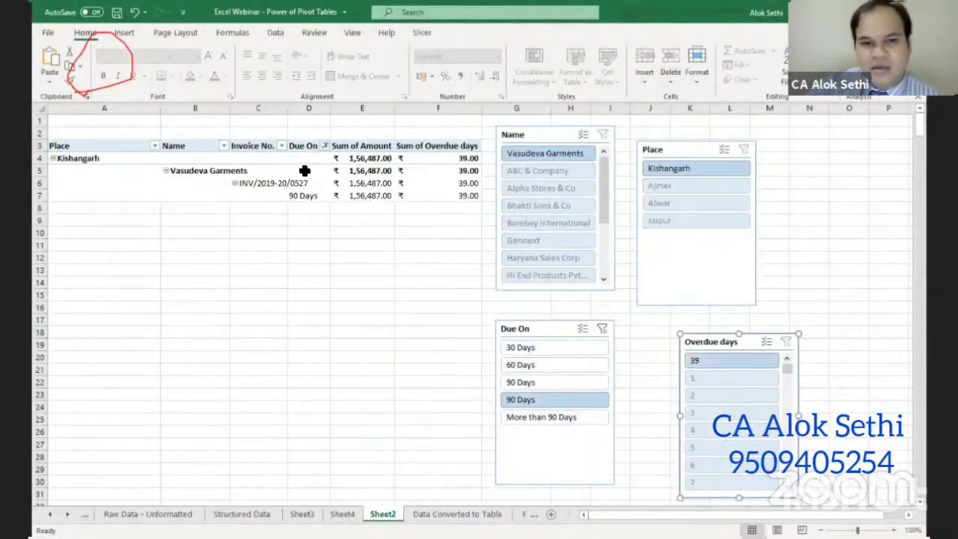
click(367, 159)
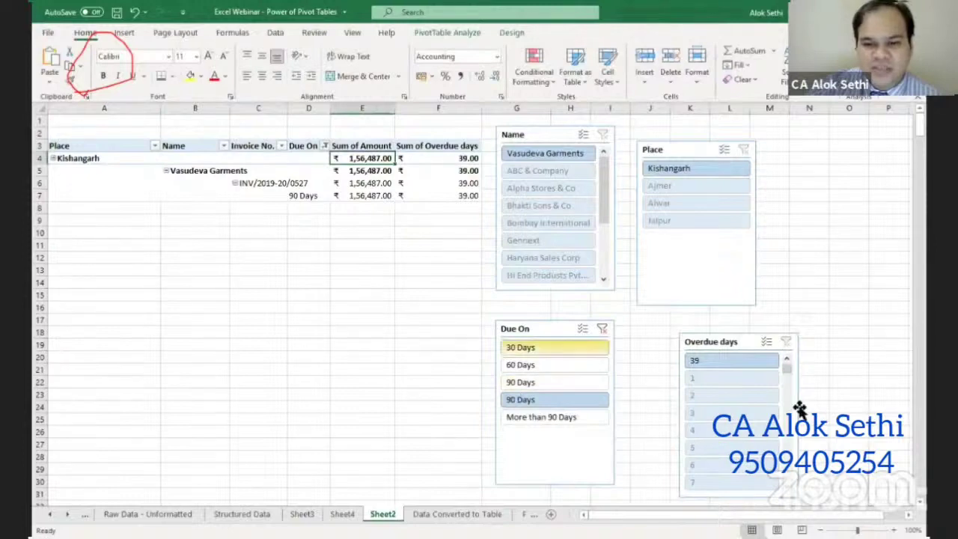
scroll(714, 444, down, 1)
scroll(714, 443, up, 1)
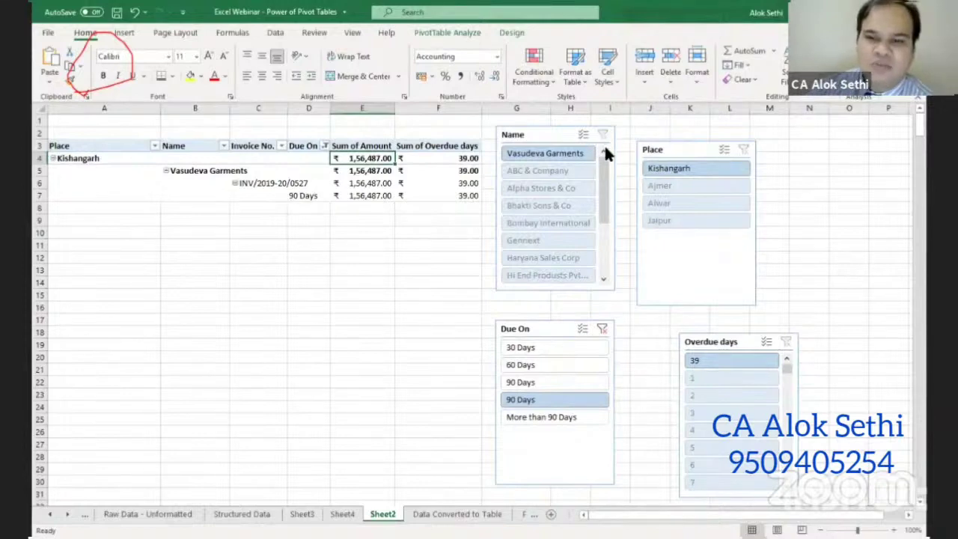
Clear the Due On and Overdue days slicer filters and move the Name slicer to columns N–O
click(603, 328)
click(786, 342)
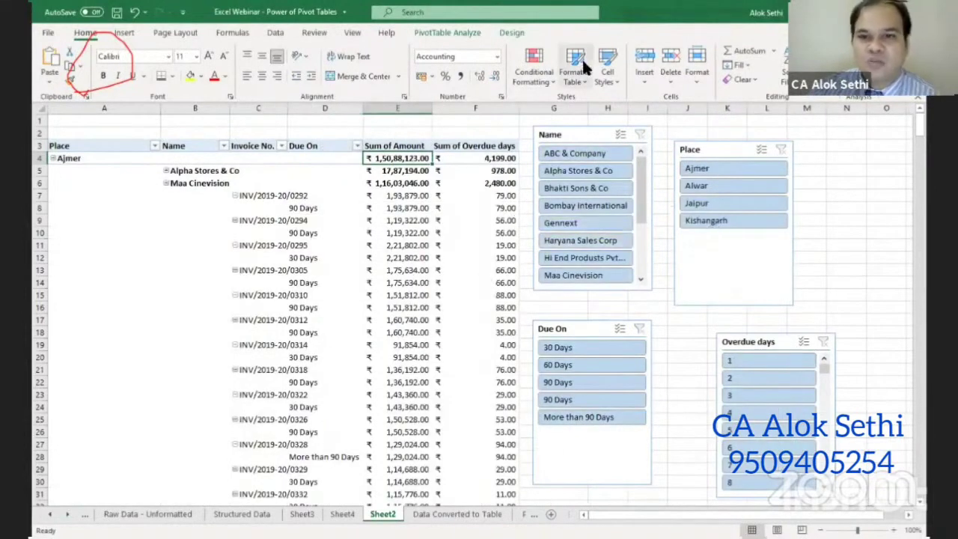
click(527, 118)
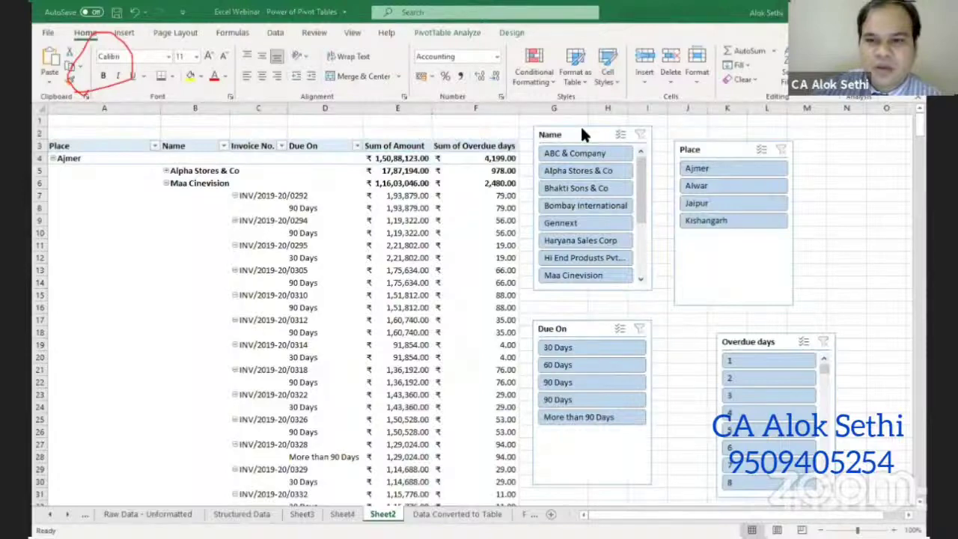
key(Escape)
mouse_move(589, 146)
mouse_down()
mouse_move(821, 158)
mouse_move(805, 142)
mouse_up()
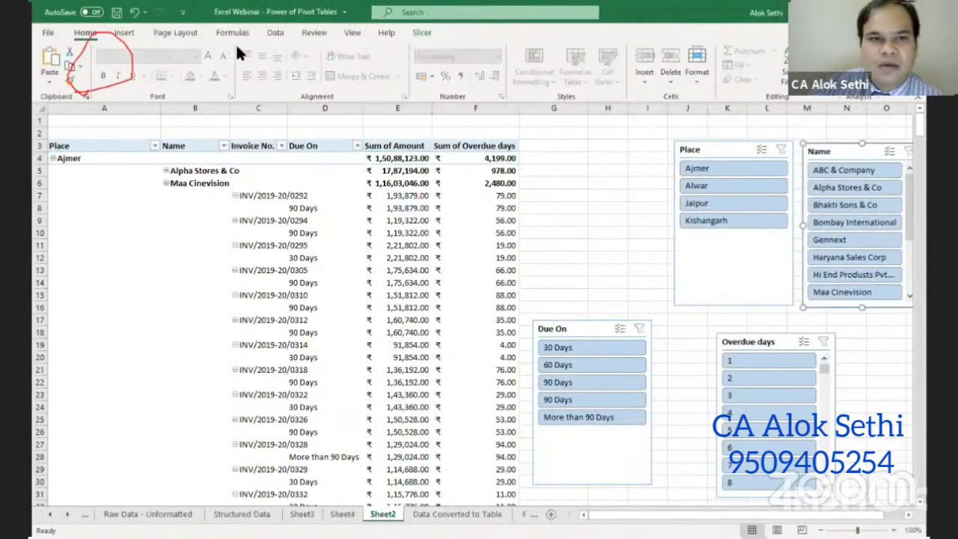
Start inserting a timeline, then cancel the Existing Connections dialog
click(128, 33)
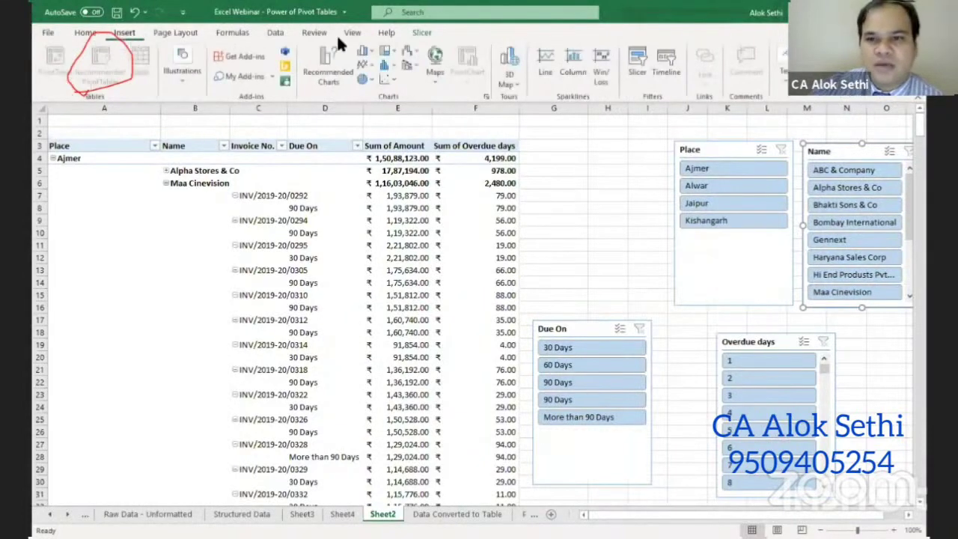
click(668, 65)
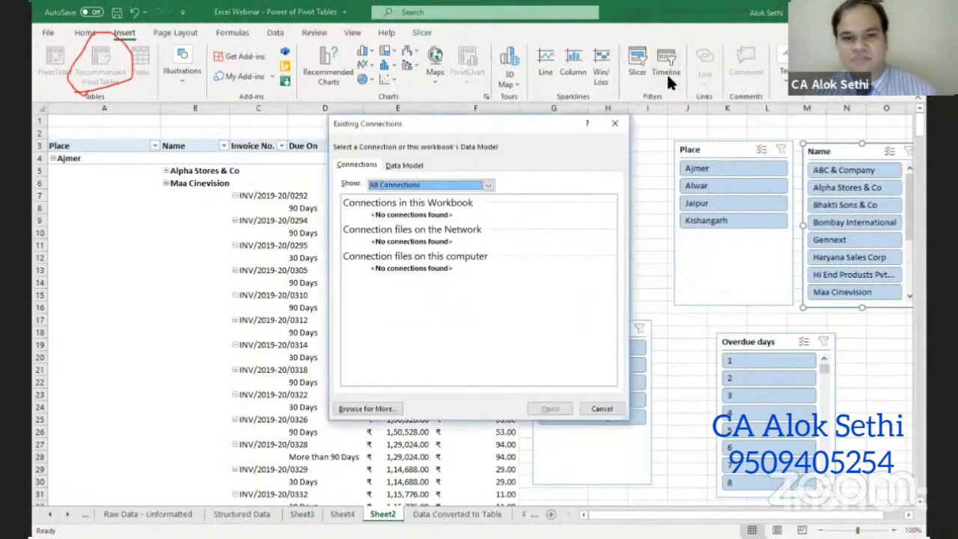
click(603, 409)
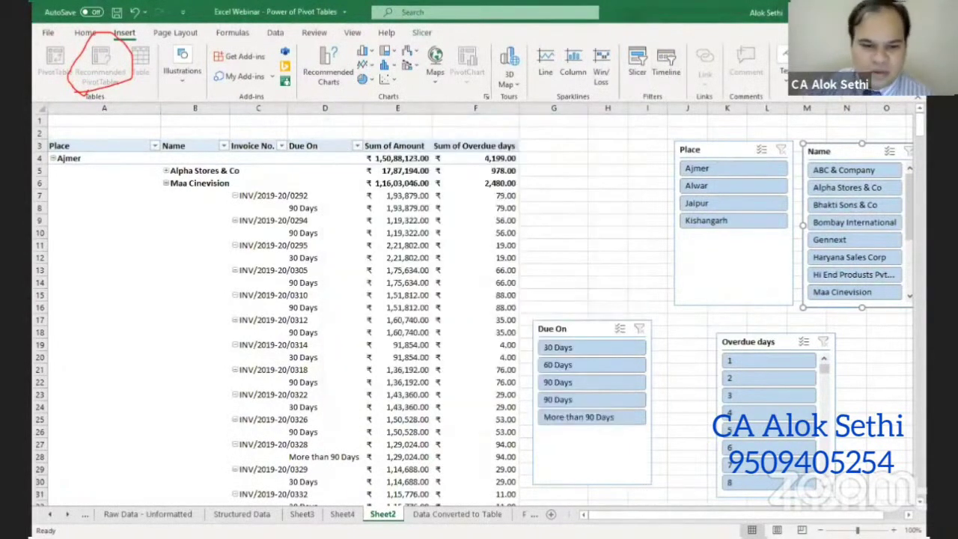
Go through Sheet4 to the Structured Data sheet and scroll to the top of its invoice table
click(342, 513)
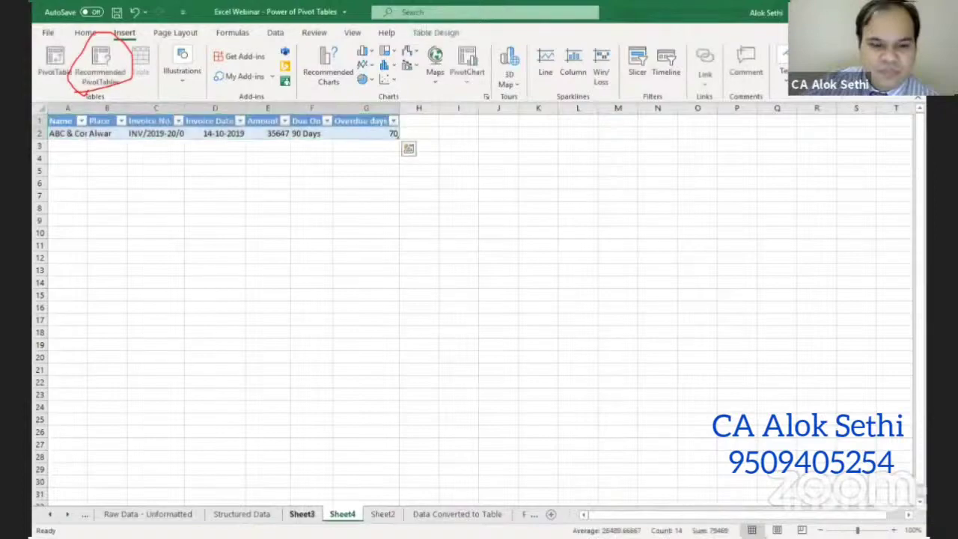
click(241, 513)
click(247, 513)
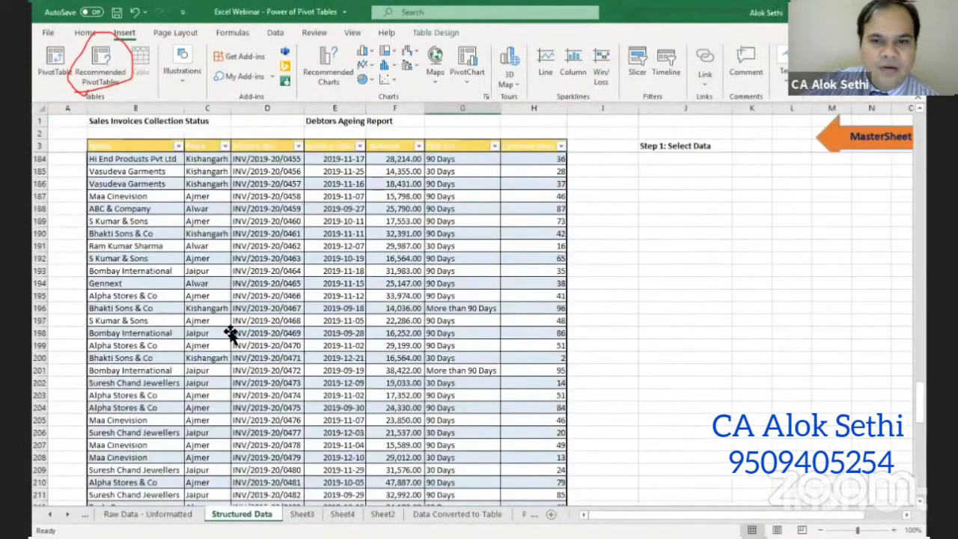
scroll(346, 287, up, 7)
scroll(346, 292, up, 7)
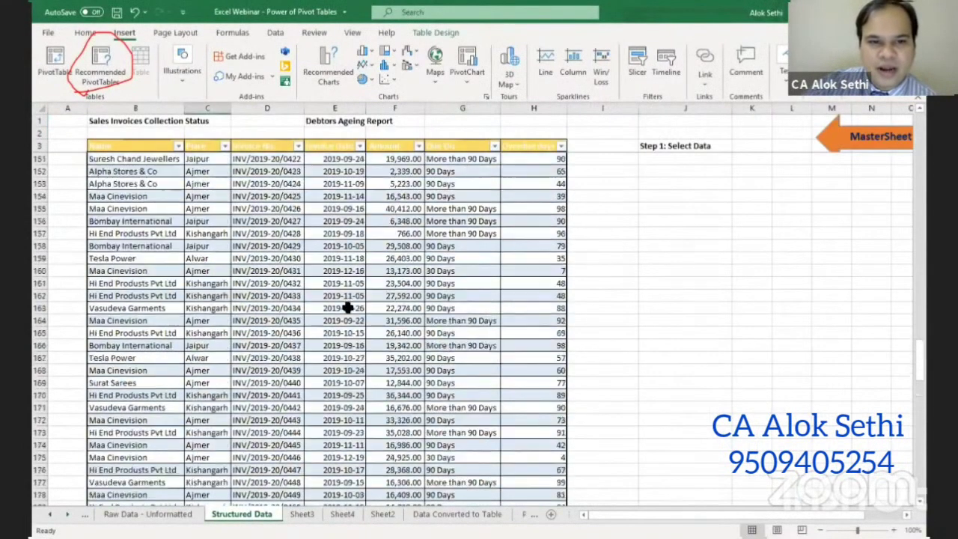
scroll(348, 304, up, 8)
scroll(348, 311, up, 8)
scroll(348, 309, up, 7)
scroll(349, 306, up, 7)
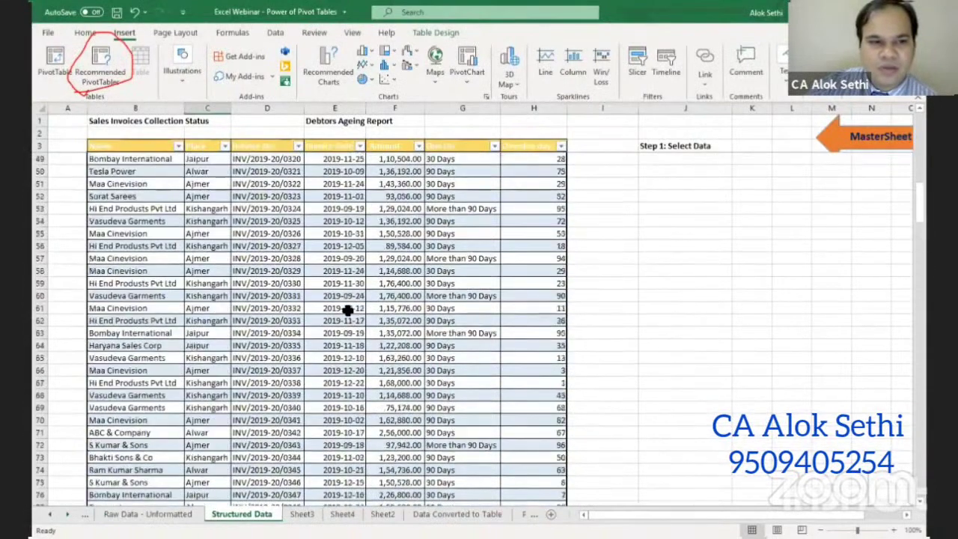
scroll(349, 307, up, 7)
scroll(300, 374, up, 7)
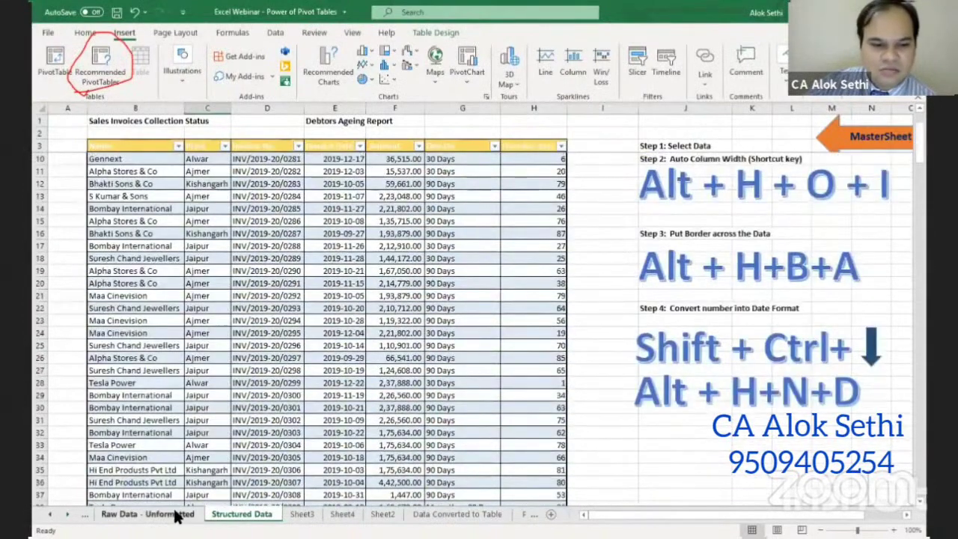
Create a pivot table from the whole Data Converted to Table range with the PivotTable wizard
click(448, 514)
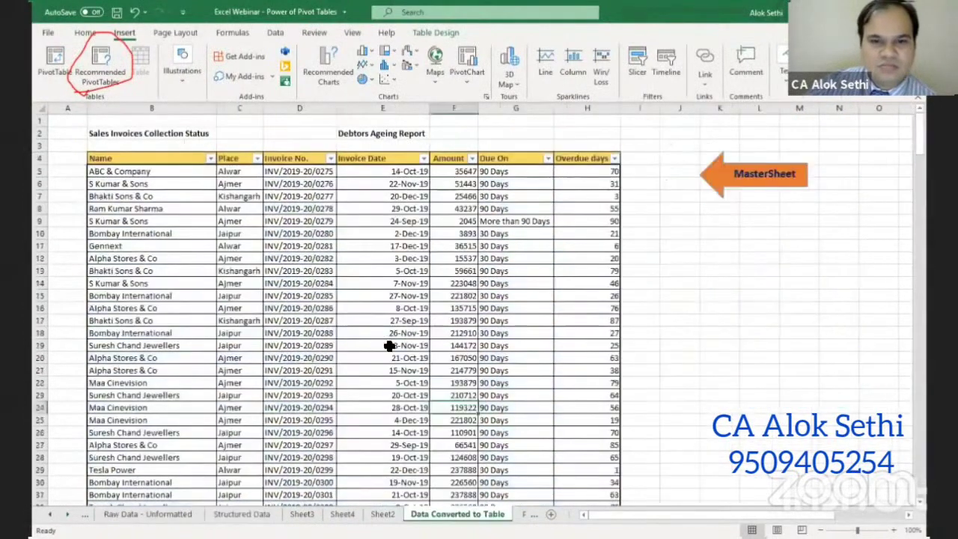
key(ctrl+a)
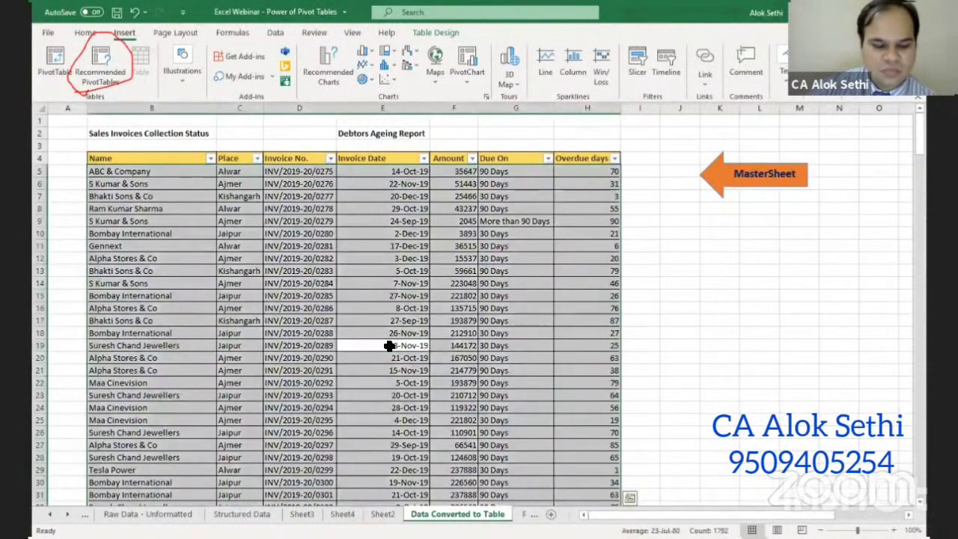
key(alt+d)
key(p)
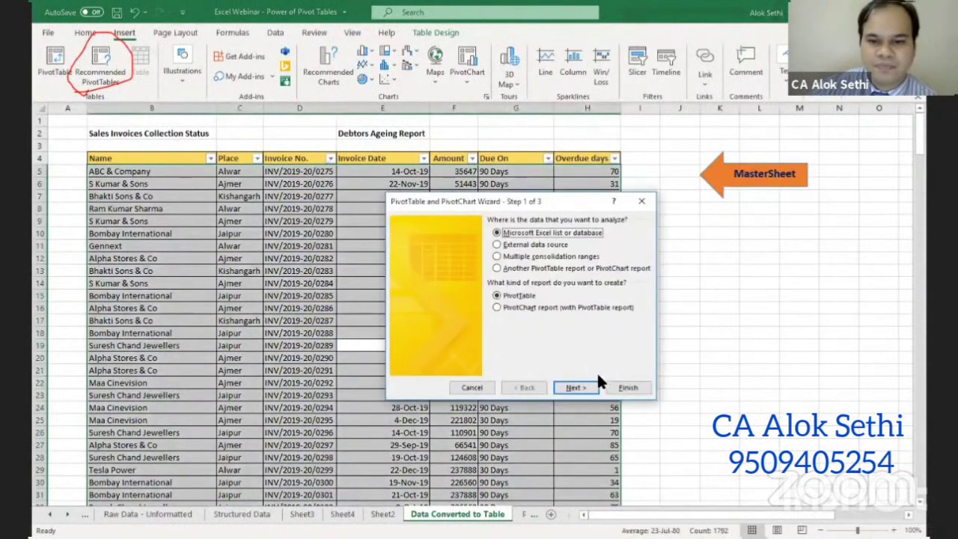
click(587, 389)
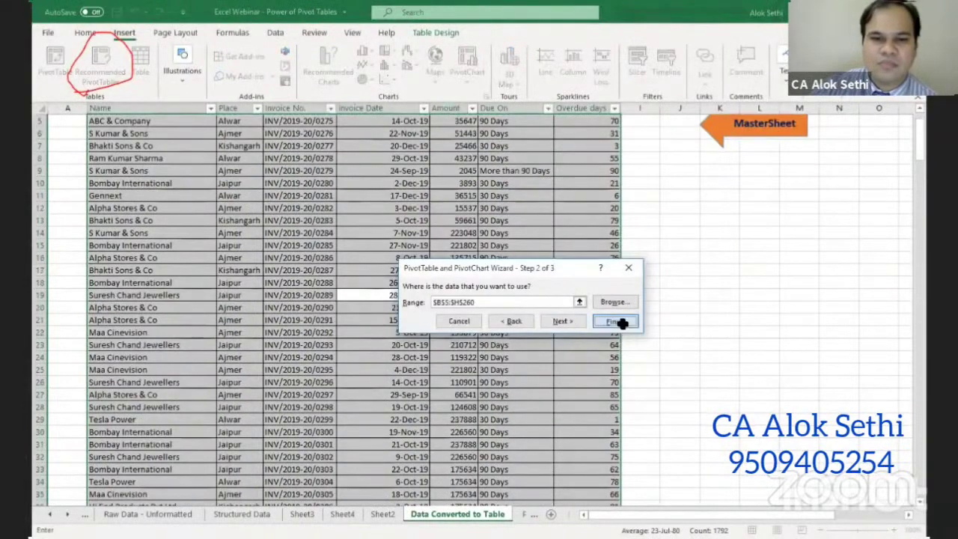
click(621, 322)
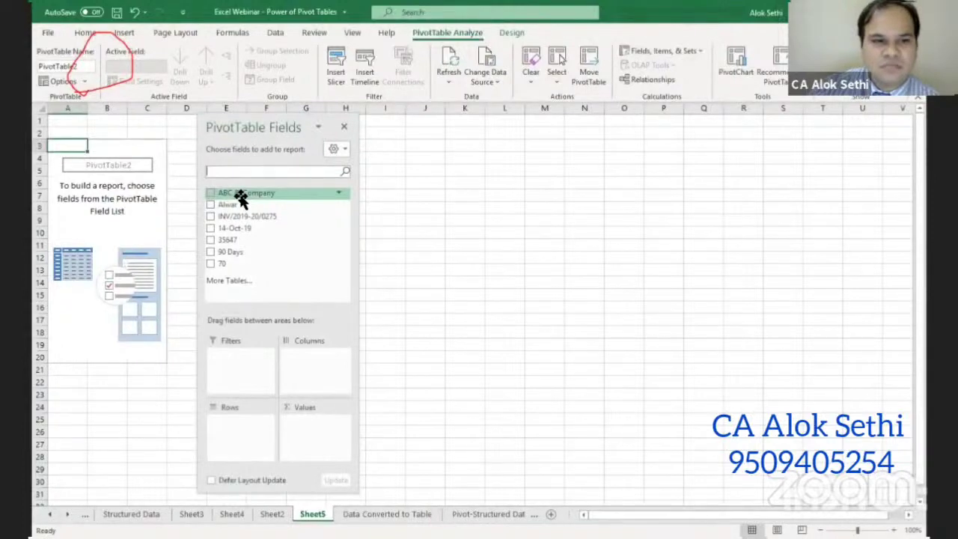
click(343, 127)
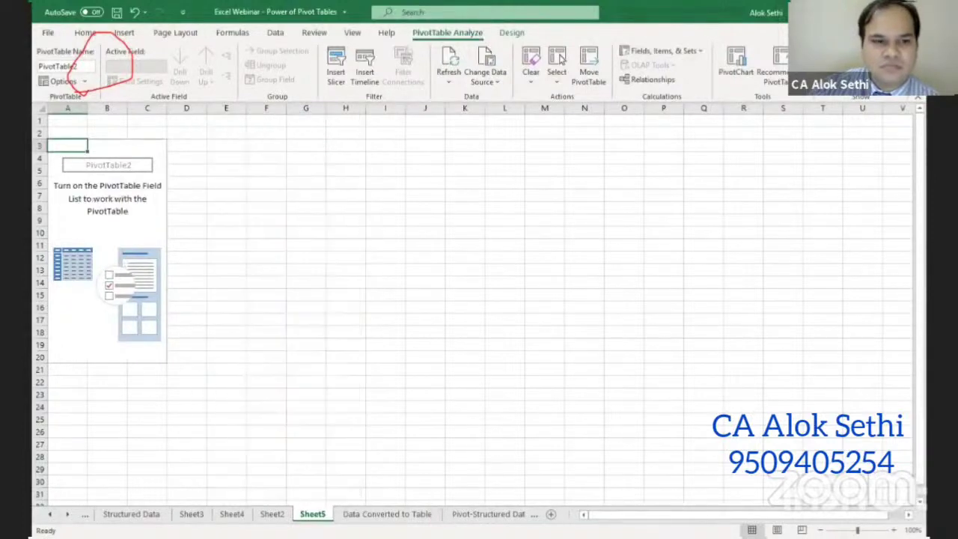
Create a new pivot from the table selected from its headers down to row 260
click(387, 513)
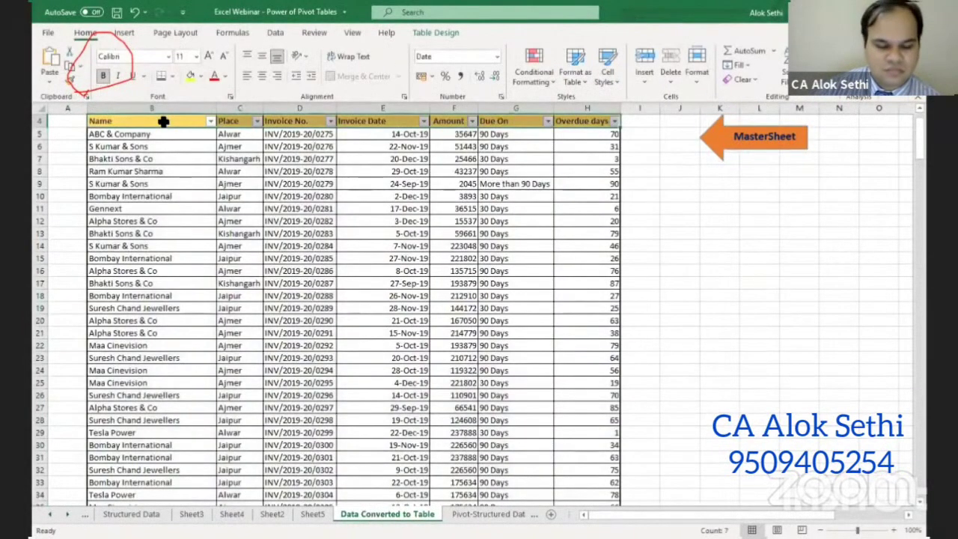
key(ctrl+shift+Down)
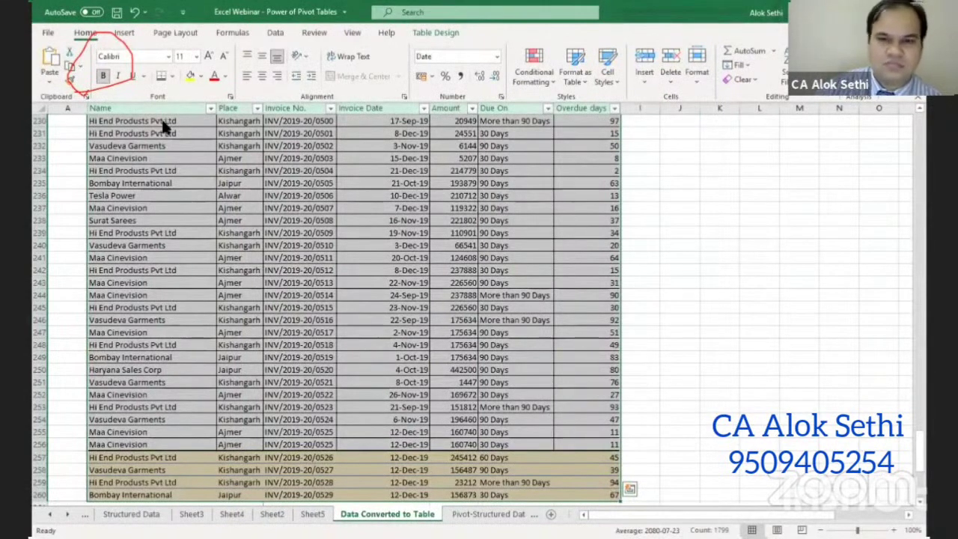
key(alt+d)
key(p)
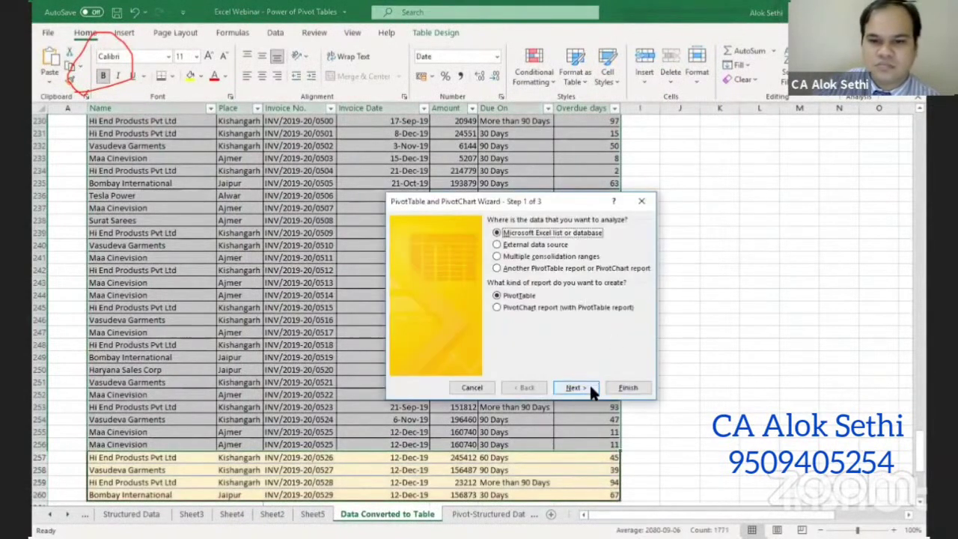
click(616, 389)
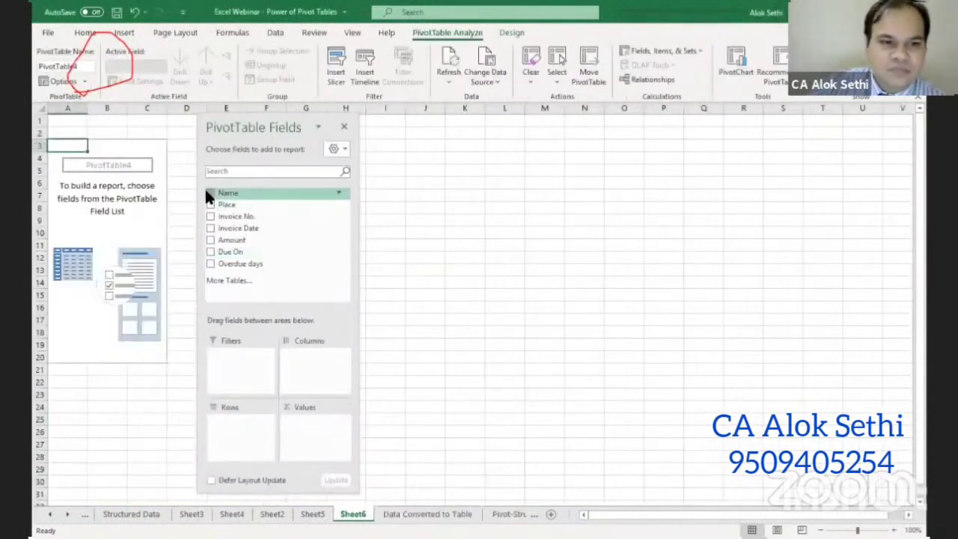
Add Name, Place, Amount, Due On and Overdue days to the new pivot
click(211, 193)
click(211, 205)
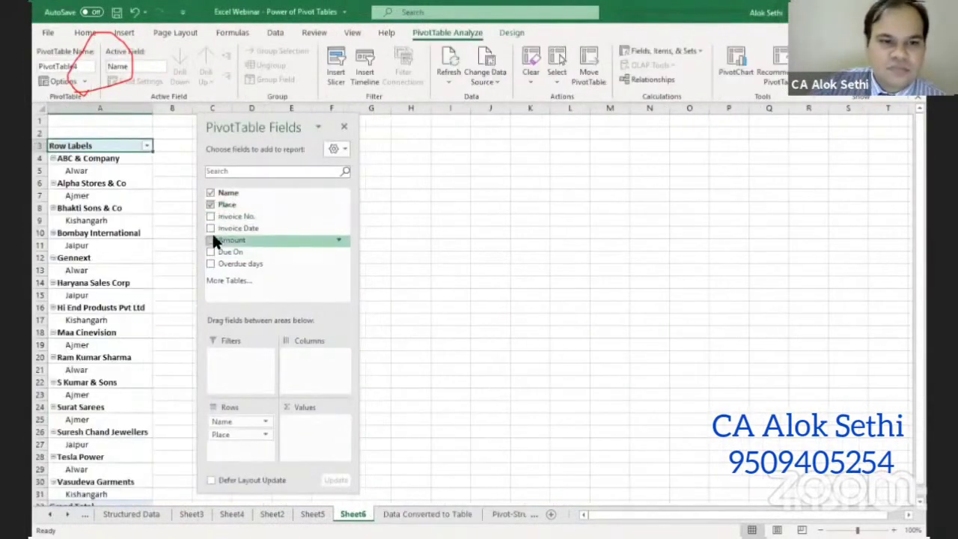
click(209, 239)
click(208, 253)
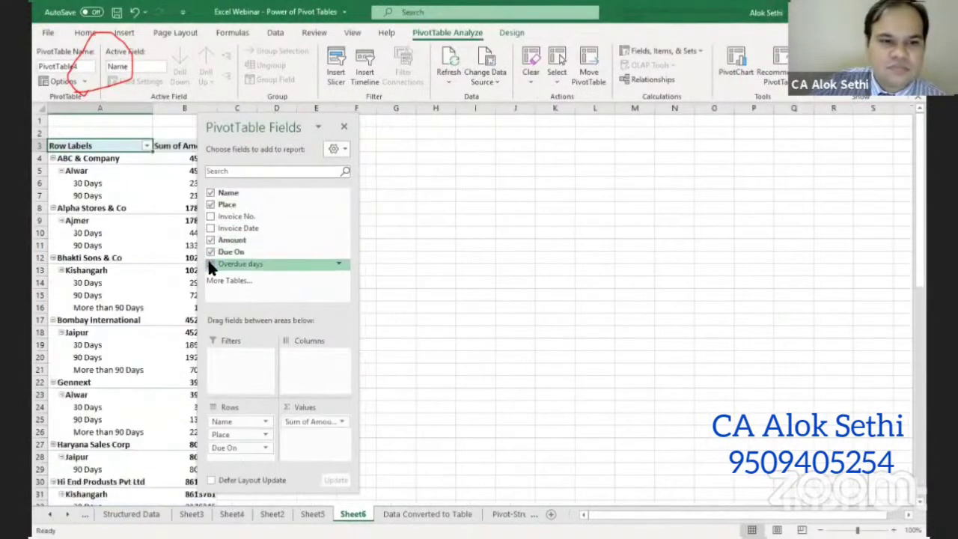
click(210, 263)
Put Due On in columns, list Overdue days before Amount, and stack the value totals as rows
mouse_move(252, 446)
mouse_down()
mouse_move(307, 464)
mouse_move(299, 442)
mouse_move(308, 370)
mouse_up()
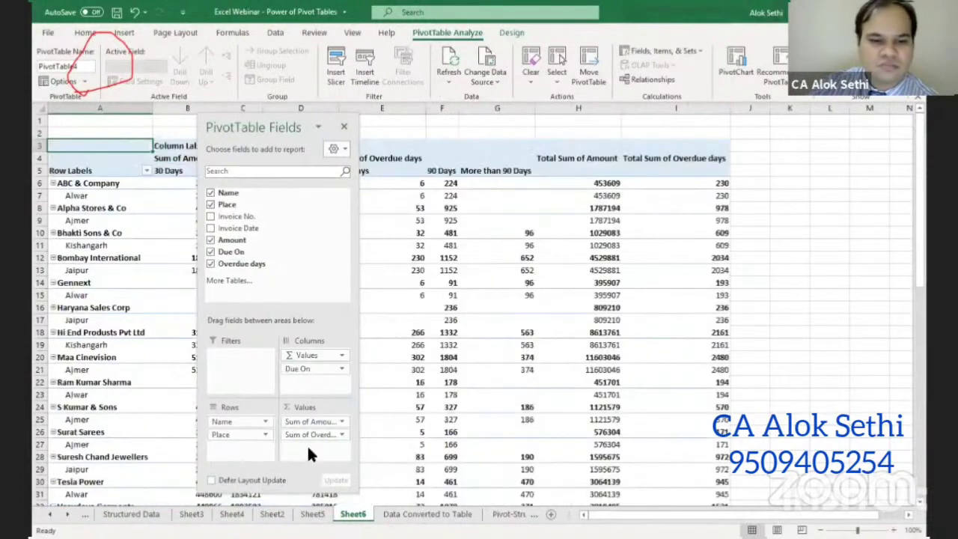
drag(308, 447, 307, 444)
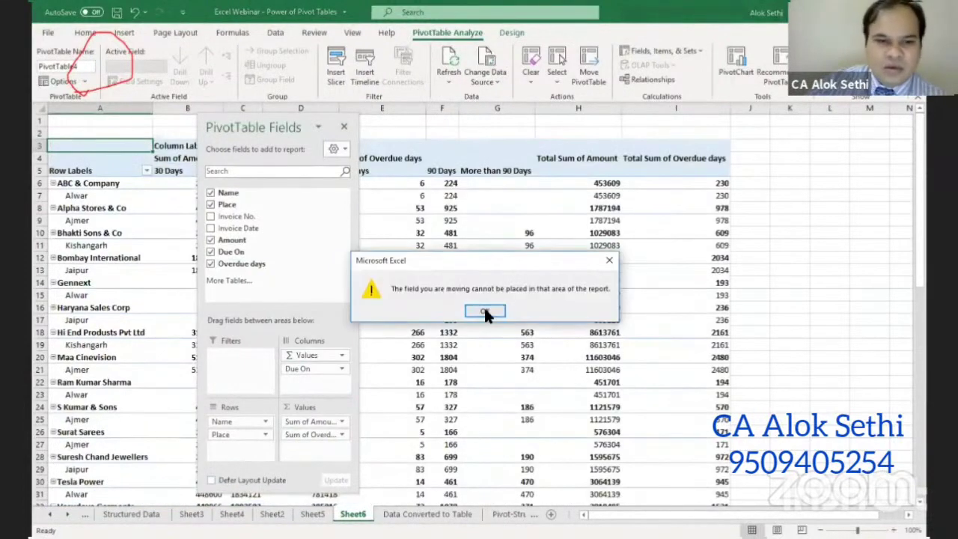
key(Return)
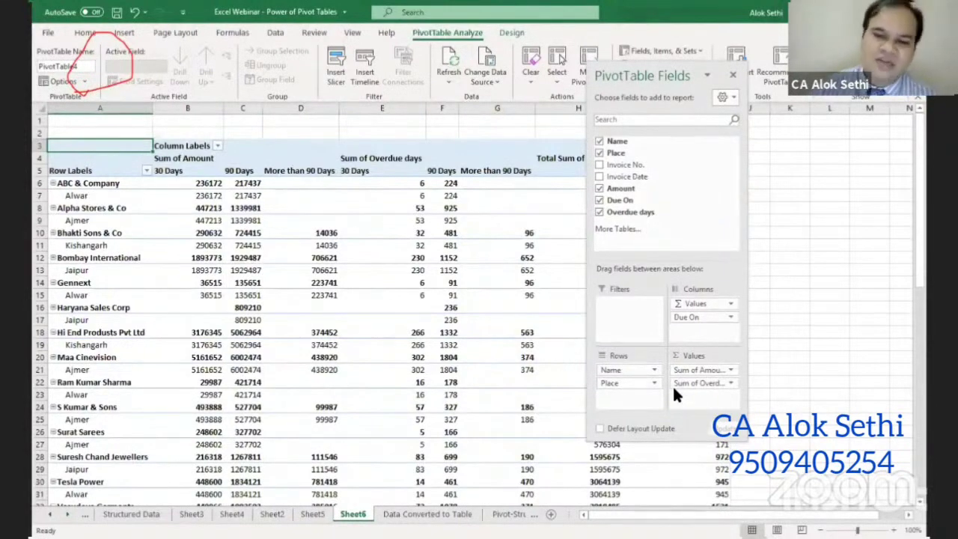
mouse_move(674, 384)
mouse_down()
mouse_move(689, 330)
mouse_move(720, 388)
mouse_move(704, 386)
mouse_move(700, 316)
mouse_move(689, 374)
mouse_up()
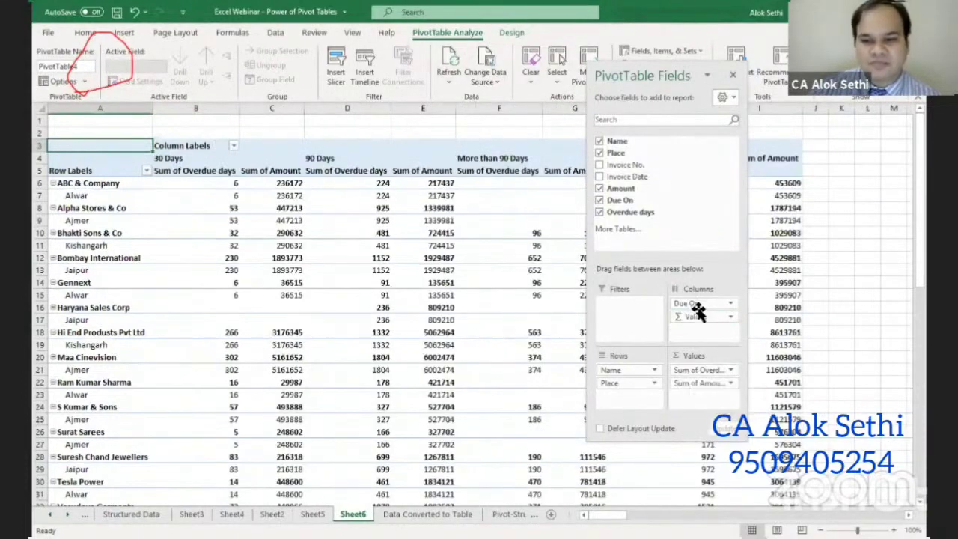
mouse_move(700, 303)
mouse_down()
mouse_move(700, 366)
mouse_move(700, 307)
mouse_move(685, 343)
mouse_move(629, 397)
mouse_move(715, 413)
mouse_move(700, 401)
mouse_up()
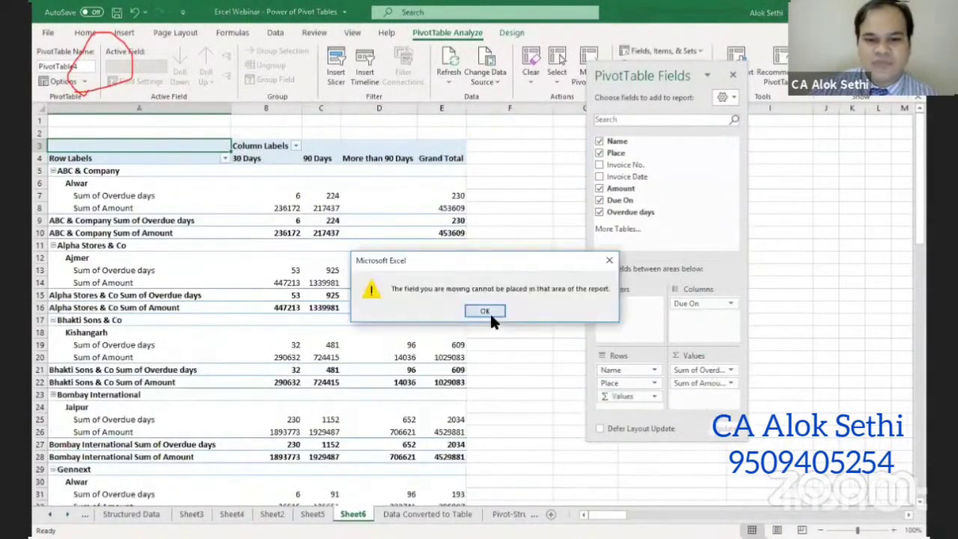
click(491, 315)
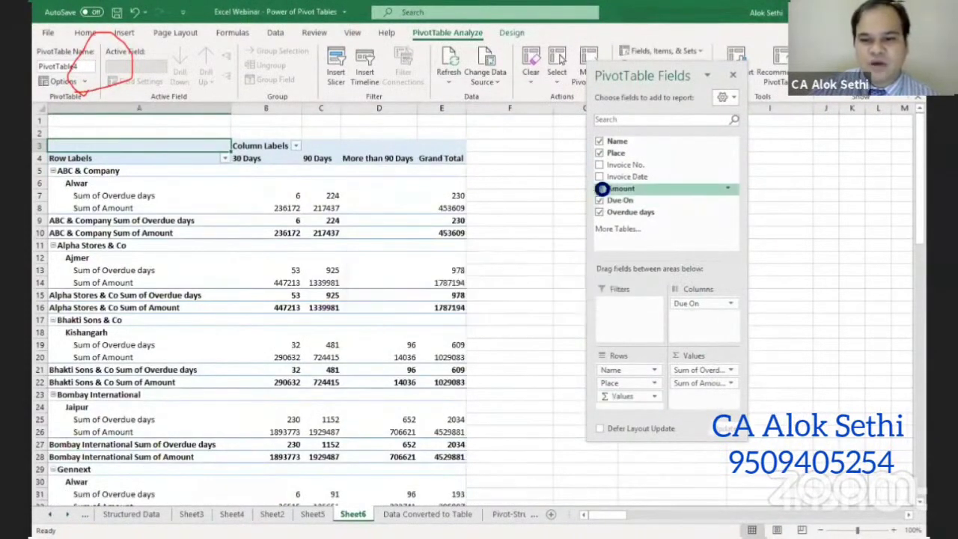
Remove Amount, count Overdue days instead of summing, and group rows by Place before Name
click(599, 188)
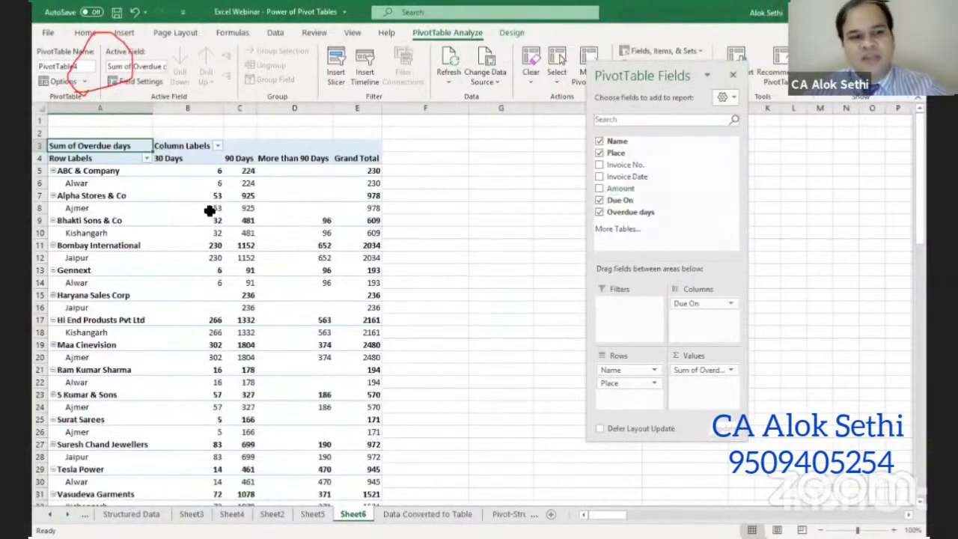
click(726, 371)
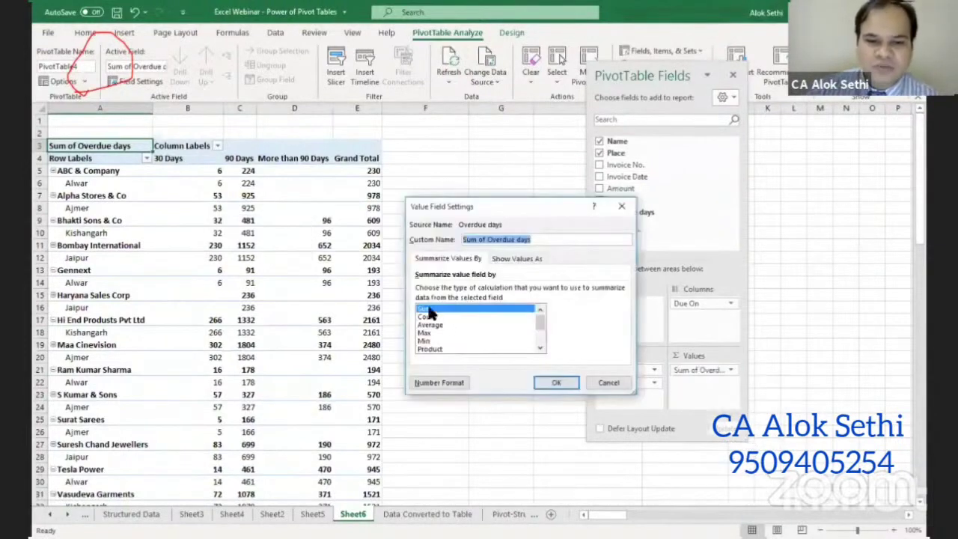
click(432, 316)
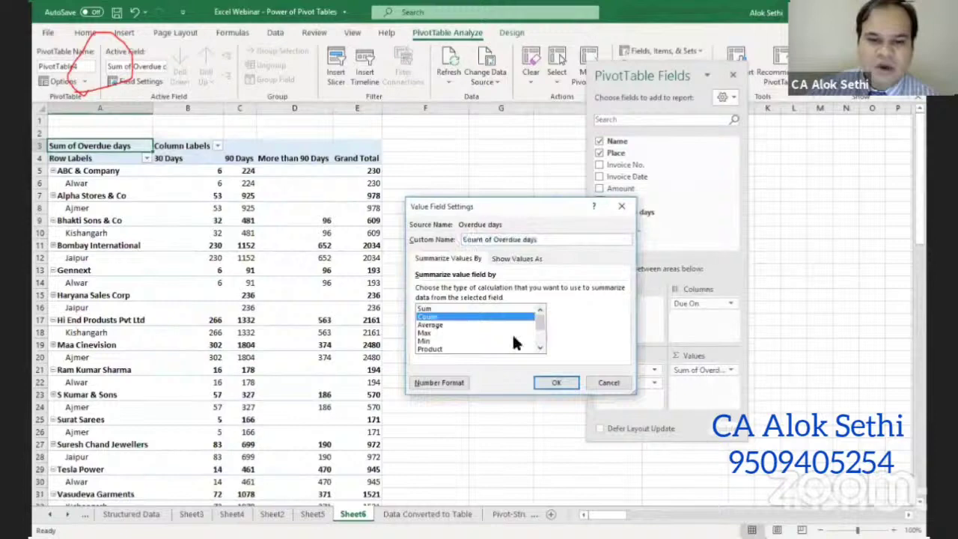
click(569, 379)
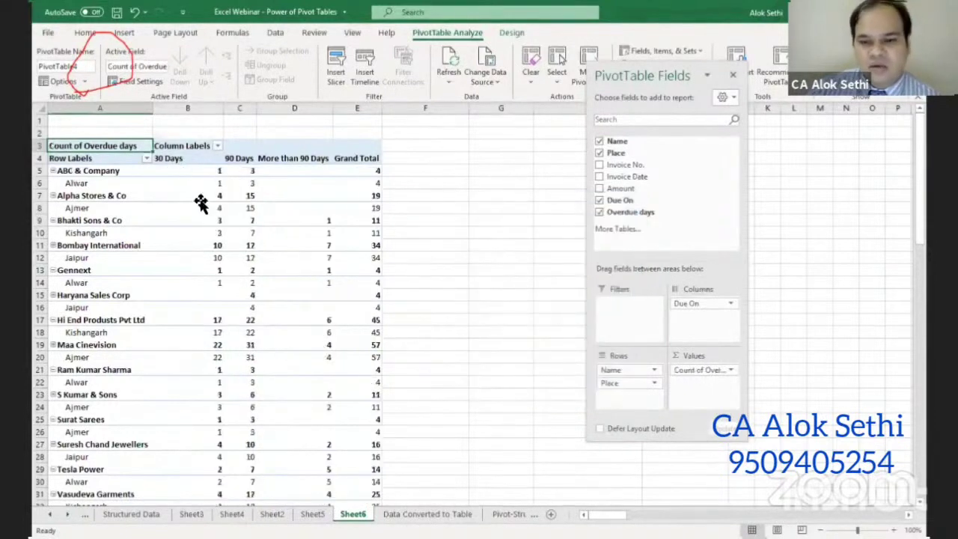
drag(610, 383, 614, 370)
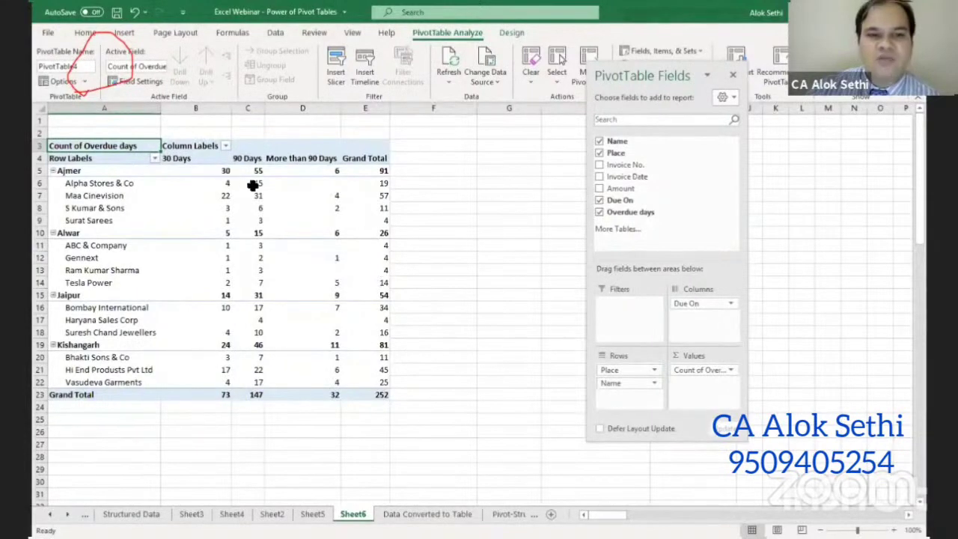
mouse_move(227, 183)
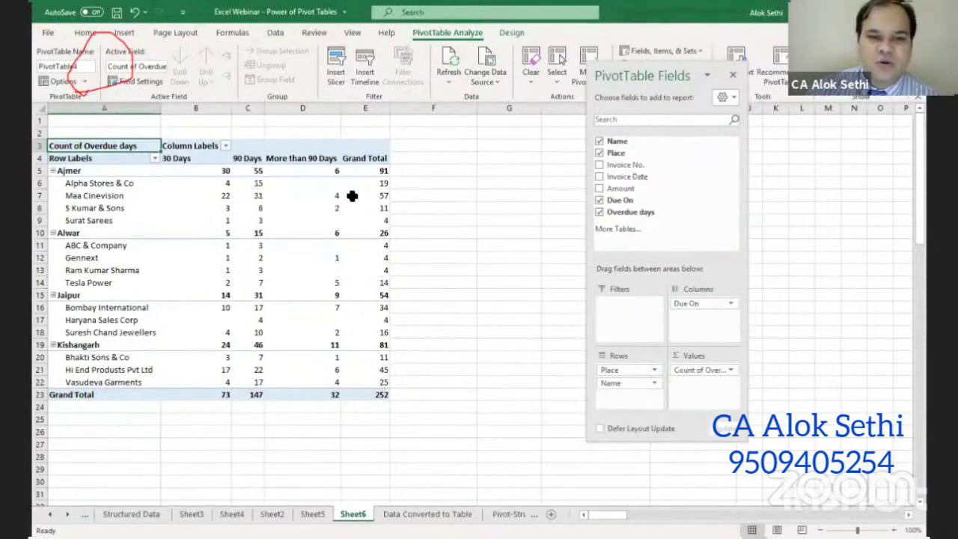
click(227, 185)
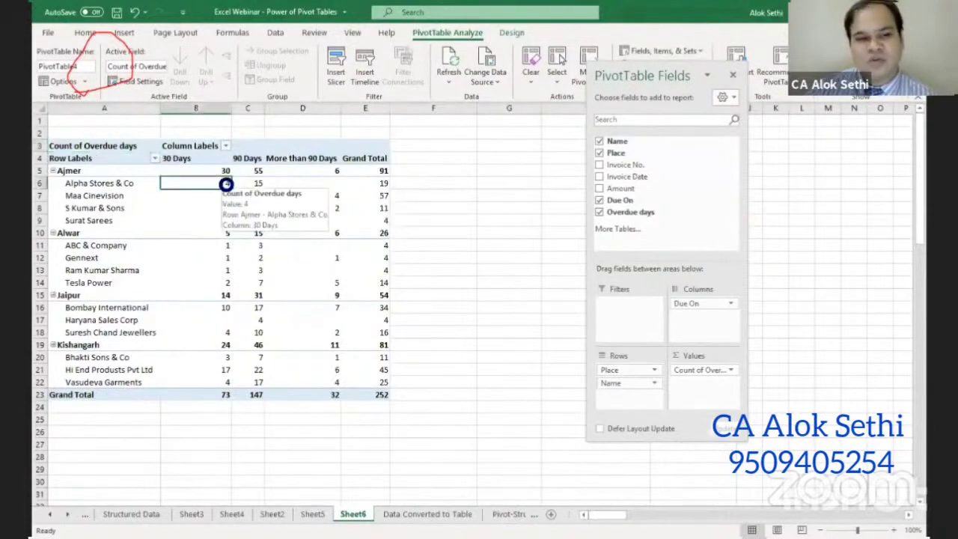
Drill into Alpha Stores & Co's 30 Days count to list its four invoices on a new sheet
double_click(227, 184)
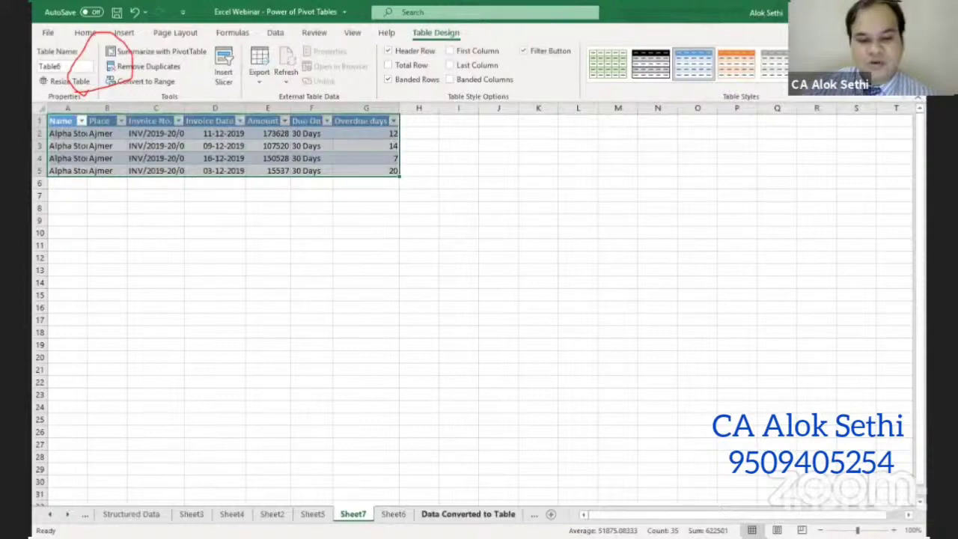
click(147, 514)
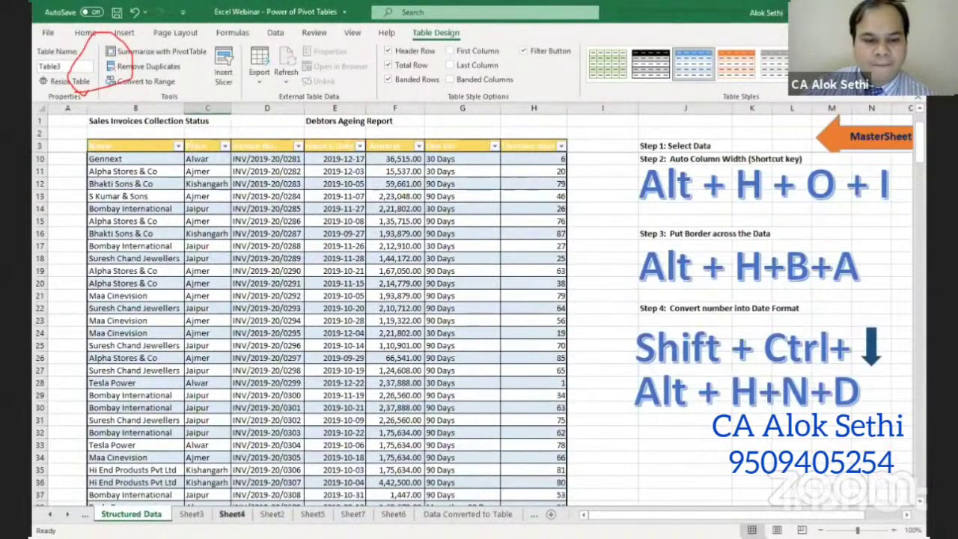
click(438, 515)
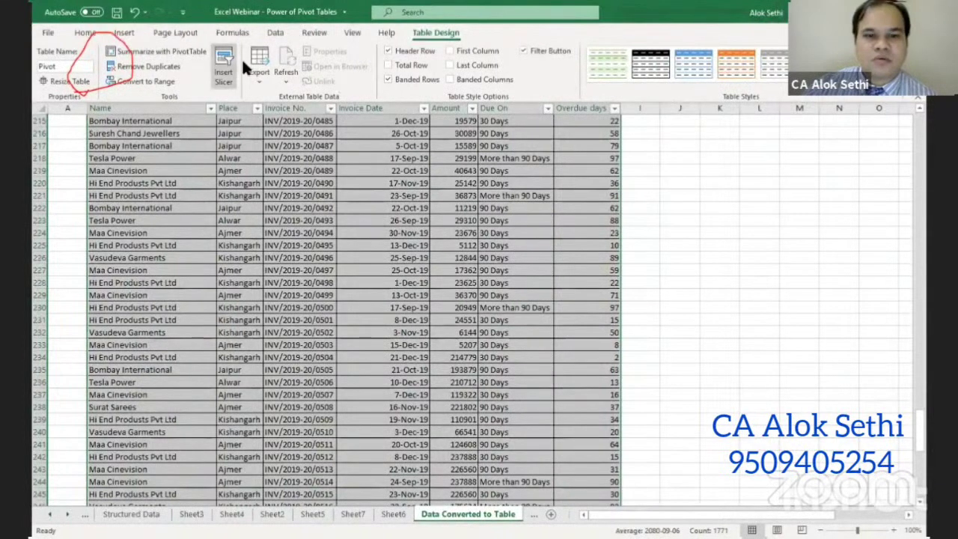
Cancel the Insert Slicer choices on the data table and return to the Sheet6 pivot
click(239, 60)
click(573, 188)
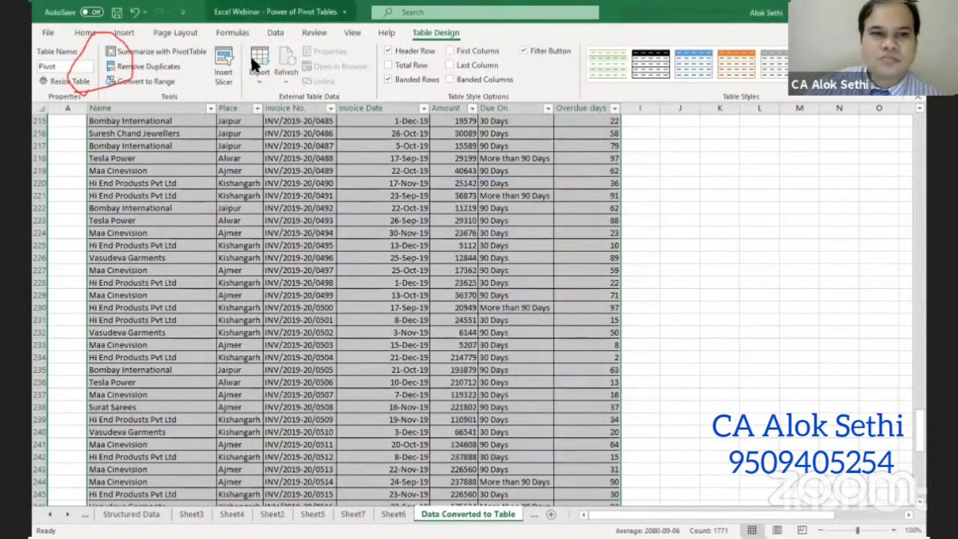
click(292, 280)
scroll(293, 280, up, 11)
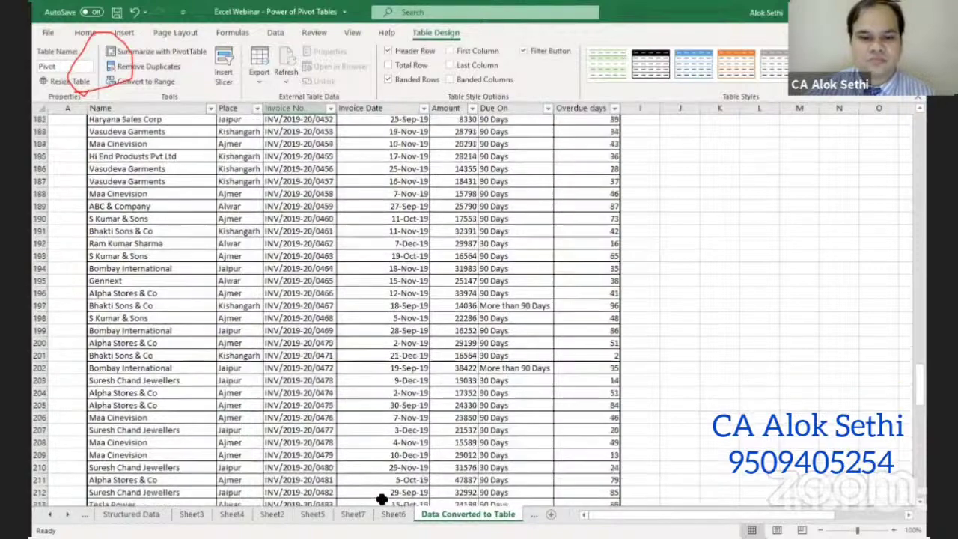
scroll(382, 499, up, 10)
click(393, 514)
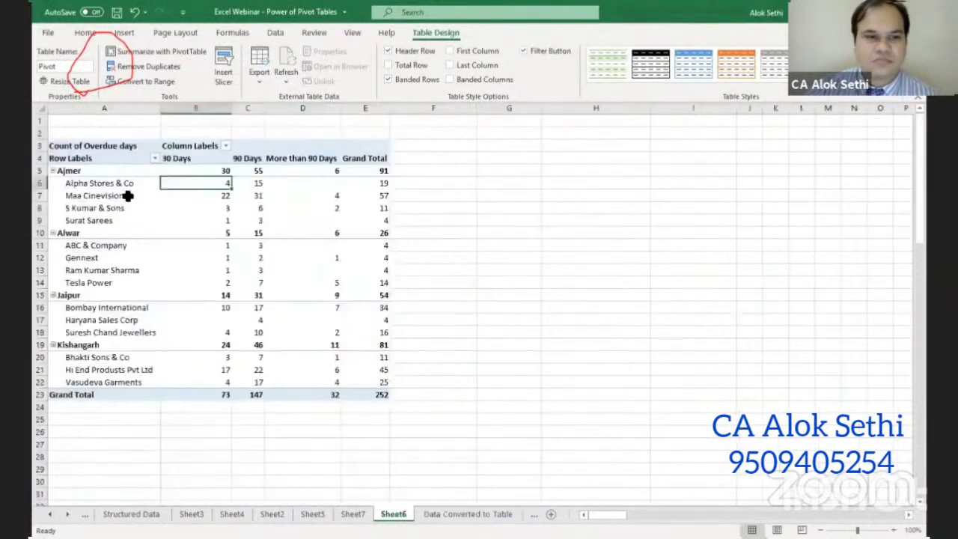
Open the Insert Timeline choices for the pivot and cancel without adding one
click(115, 208)
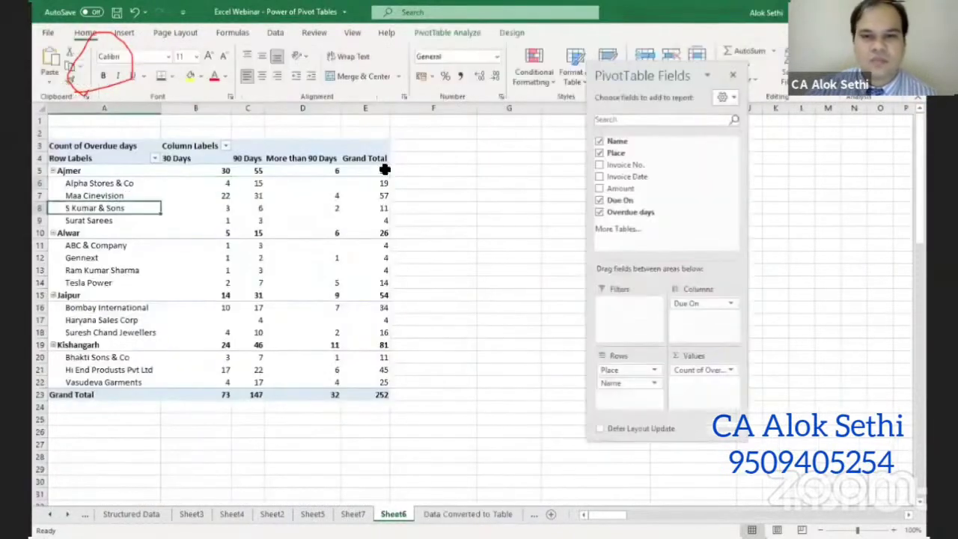
click(480, 33)
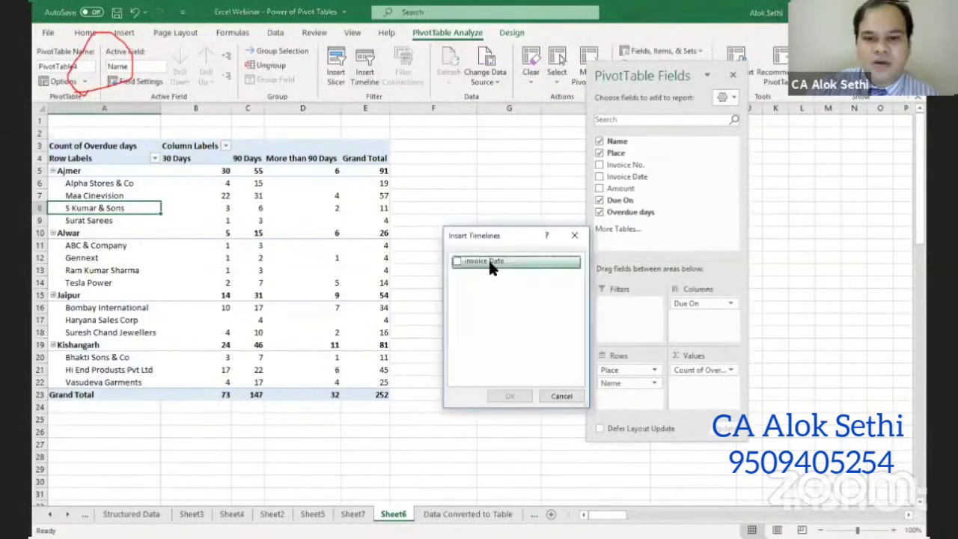
click(553, 396)
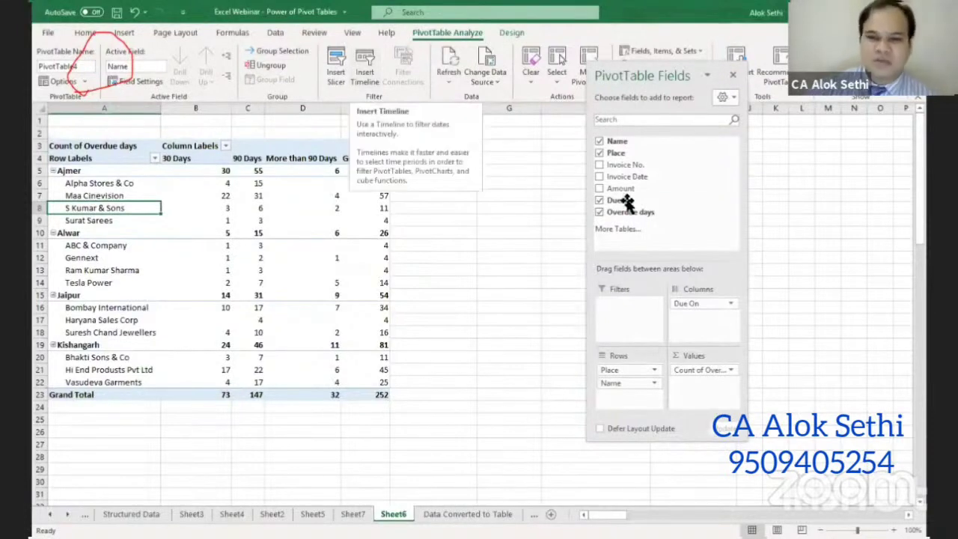
Add Invoice Date under Name in Rows so the counts group into Sep–Dec months
mouse_move(628, 176)
mouse_down()
mouse_move(646, 413)
mouse_move(633, 400)
mouse_up()
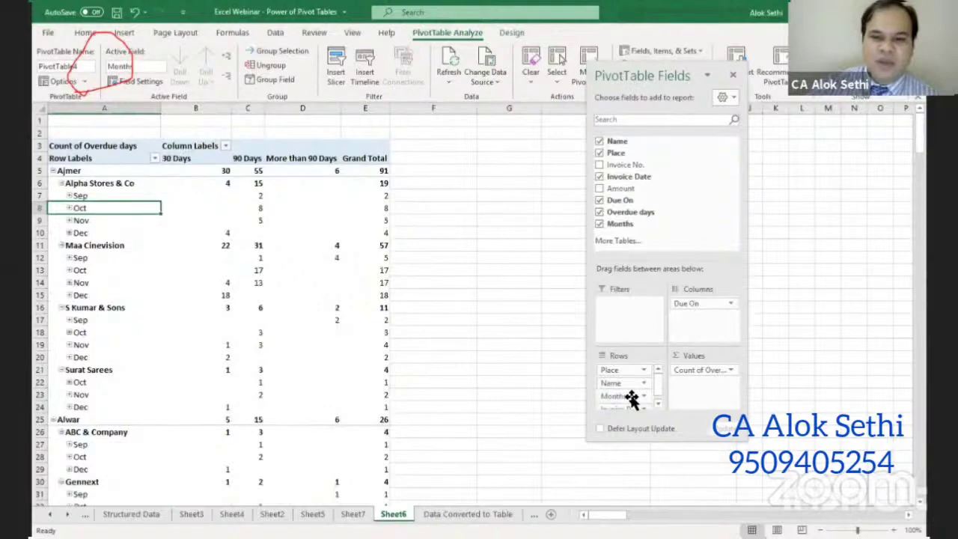
scroll(648, 395, down, 1)
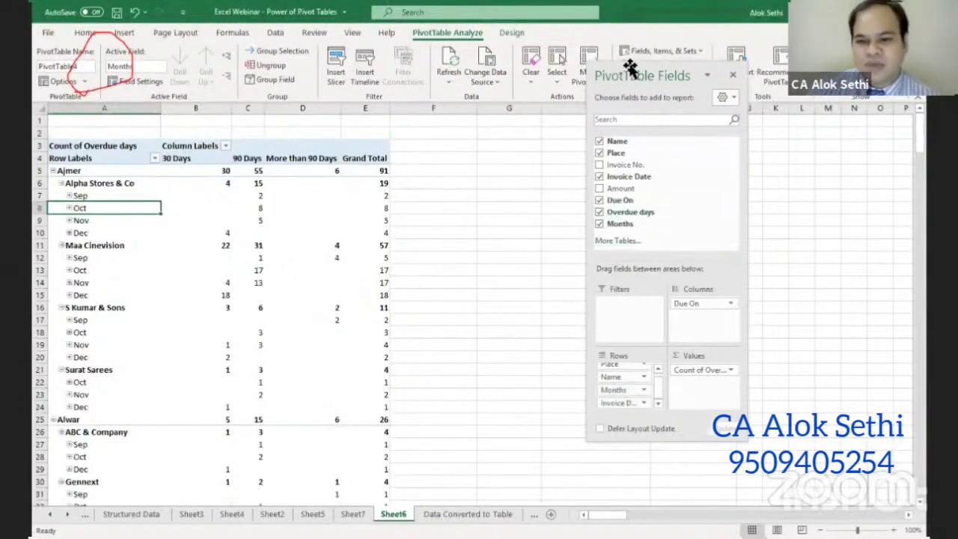
drag(630, 70, 634, 42)
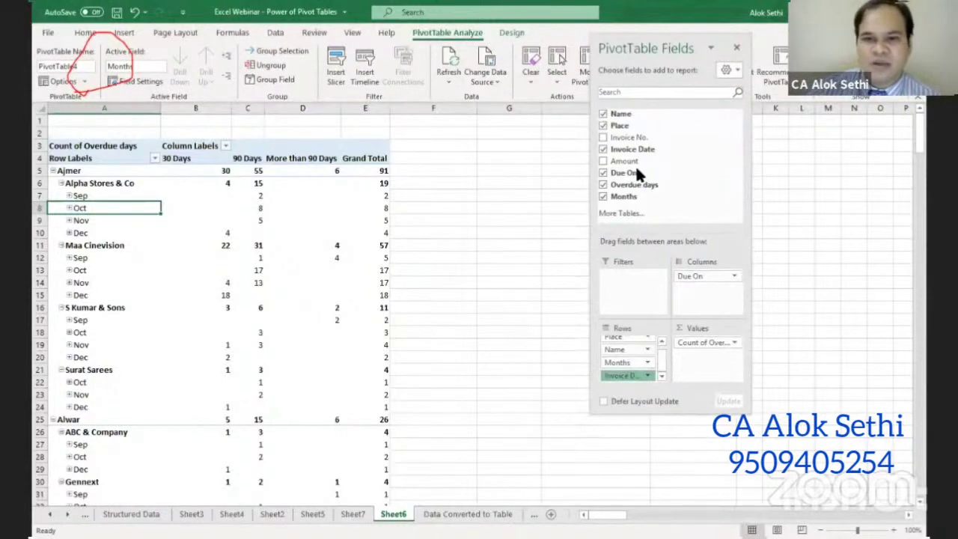
drag(635, 166, 636, 166)
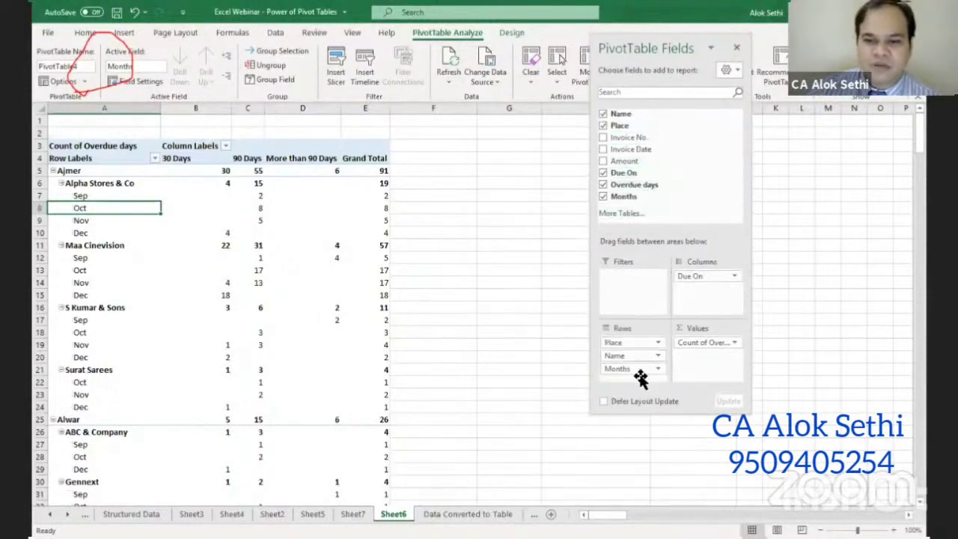
mouse_move(637, 369)
mouse_down()
mouse_move(658, 171)
mouse_move(642, 150)
mouse_up()
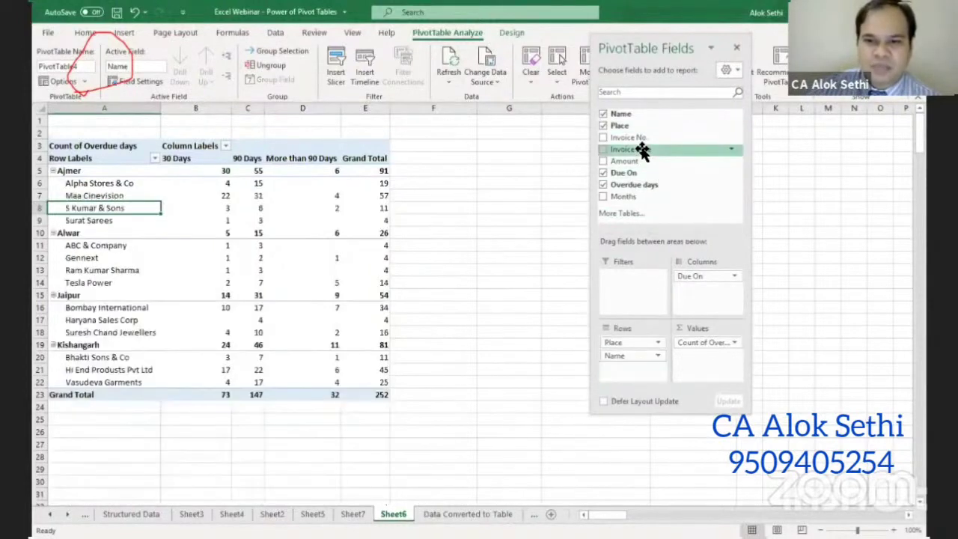
drag(633, 355, 648, 374)
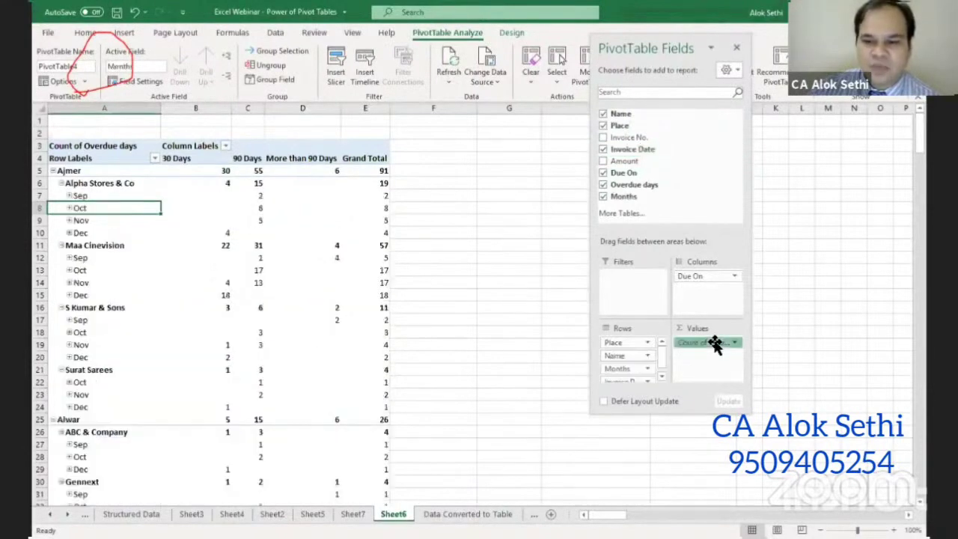
Change Count of Overdue days back to Sum and add Amount to the Values
click(715, 343)
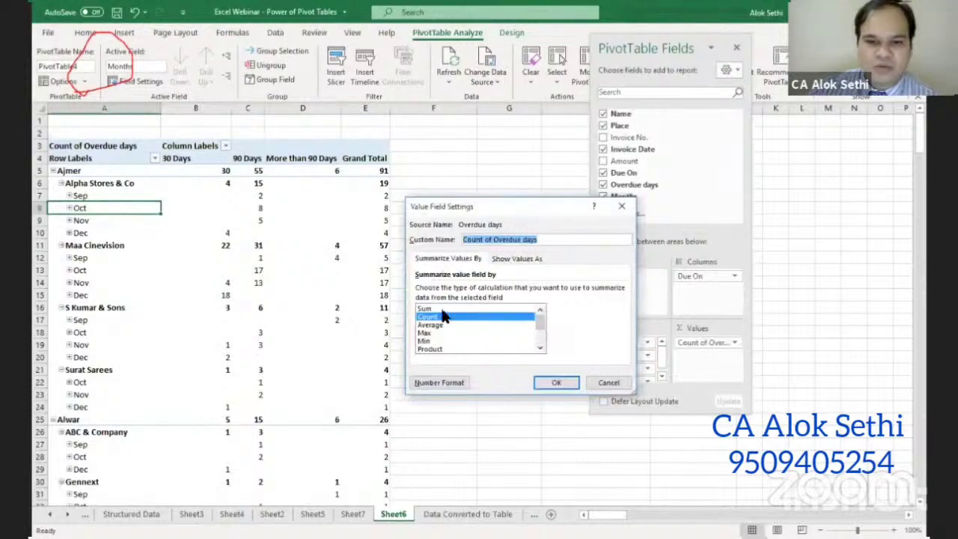
click(441, 309)
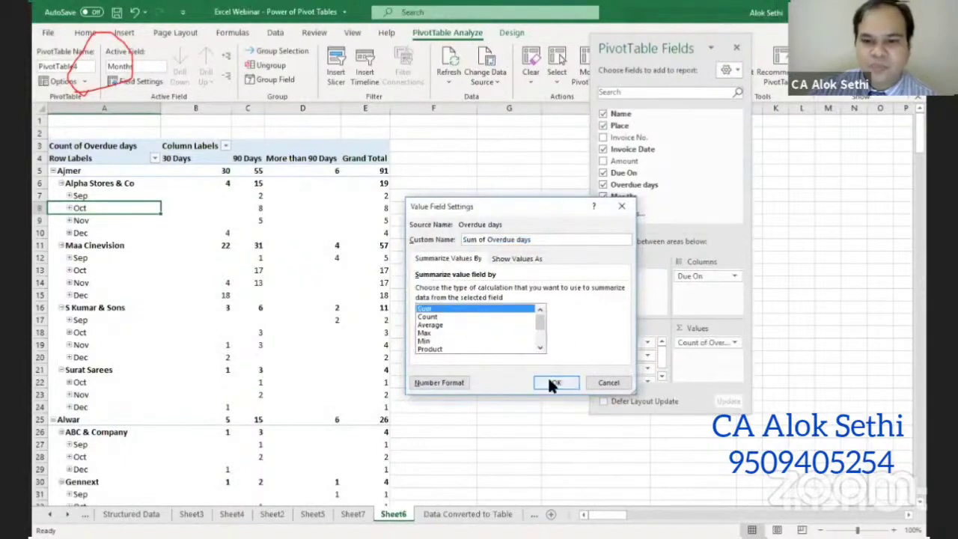
click(552, 383)
drag(624, 161, 717, 343)
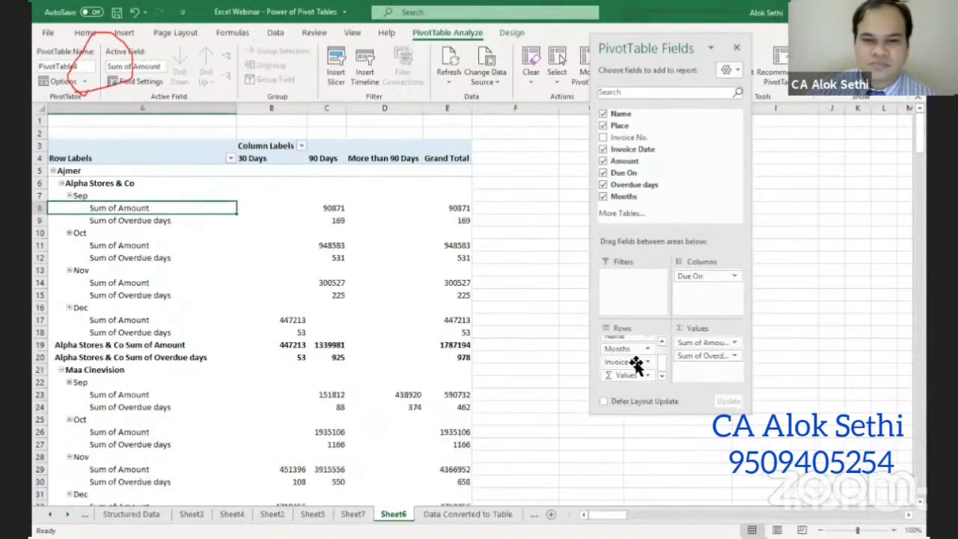
Try repositioning the Values labels and Invoice Date in Rows, leaving the layout unchanged
mouse_move(627, 375)
mouse_down()
mouse_move(702, 376)
mouse_move(487, 302)
mouse_up()
click(492, 309)
drag(625, 362, 629, 365)
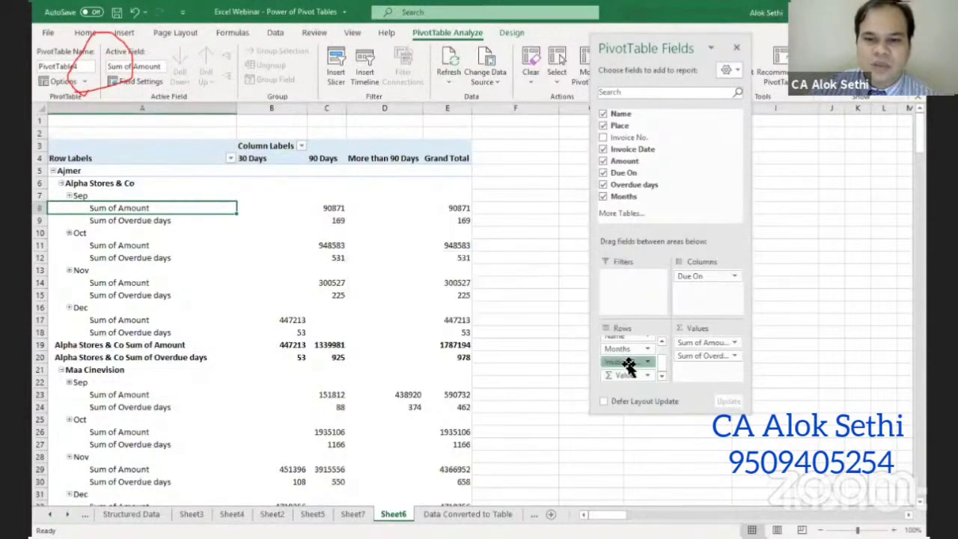
click(628, 365)
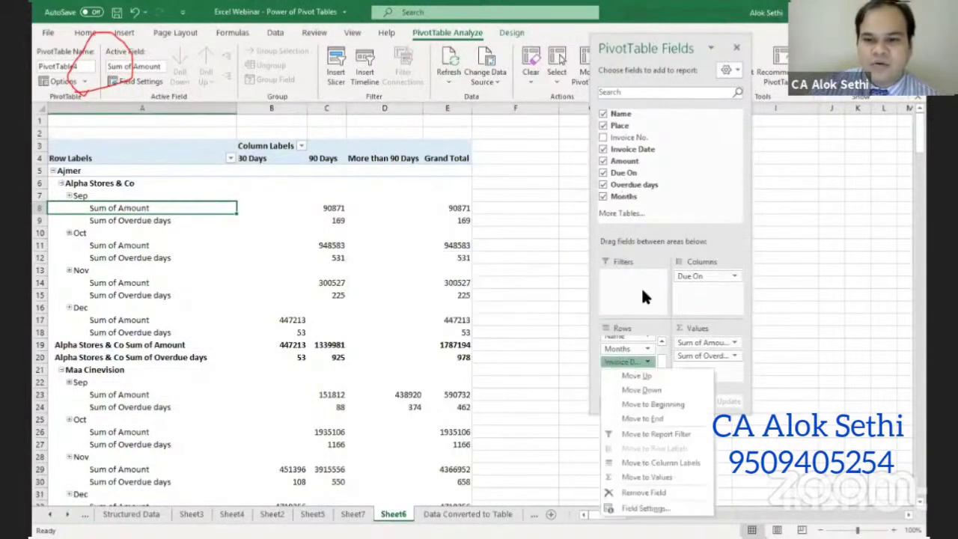
click(641, 287)
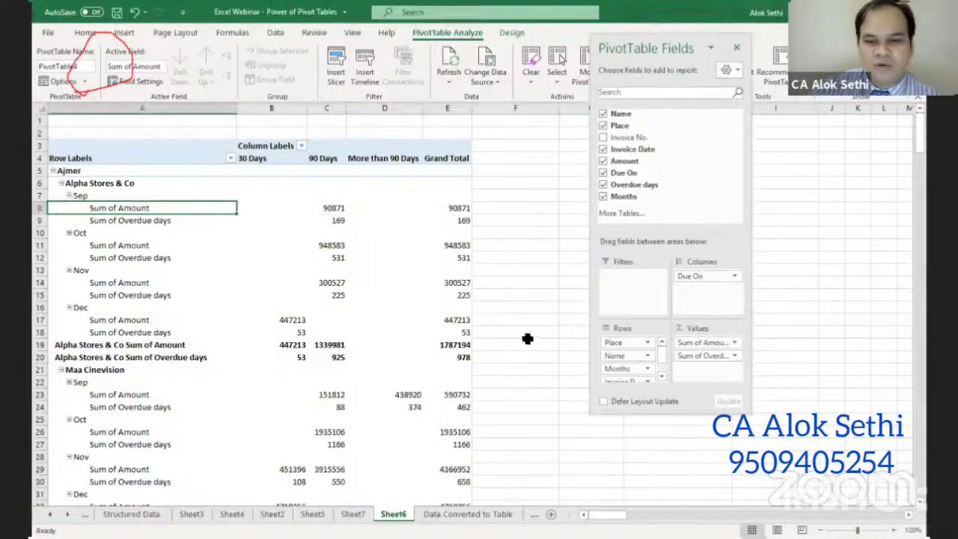
Review the monthly amounts and overdue days, expanding and collapsing Alpha Stores & Co's Sep
click(646, 370)
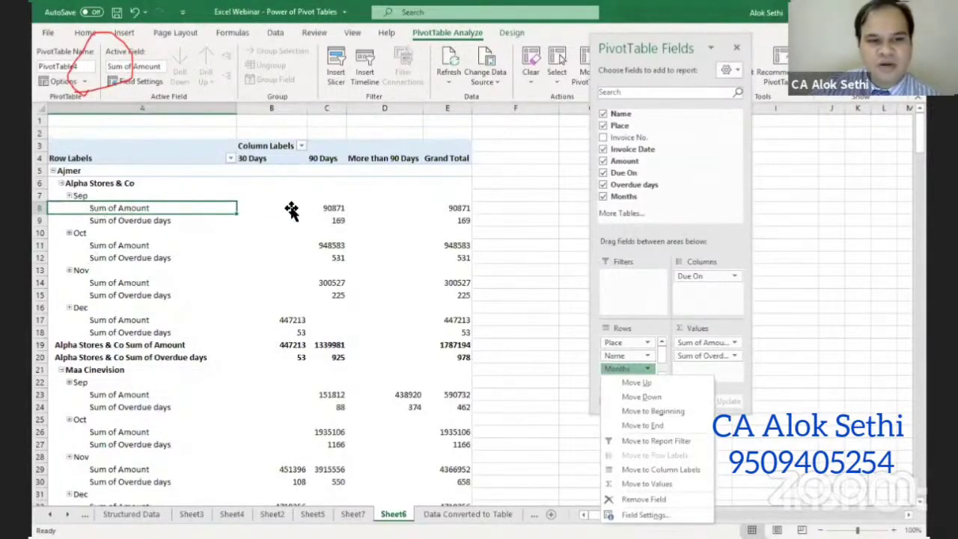
click(318, 207)
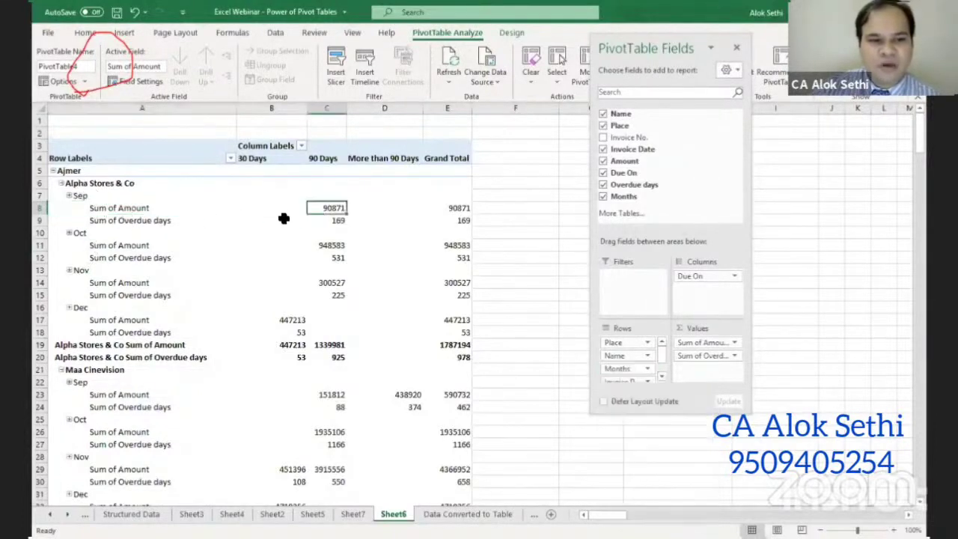
click(334, 220)
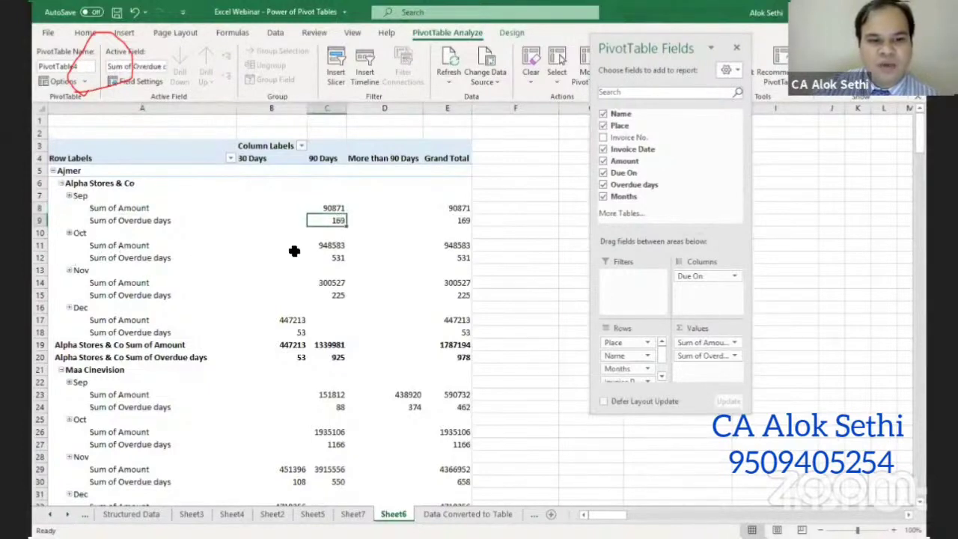
click(332, 247)
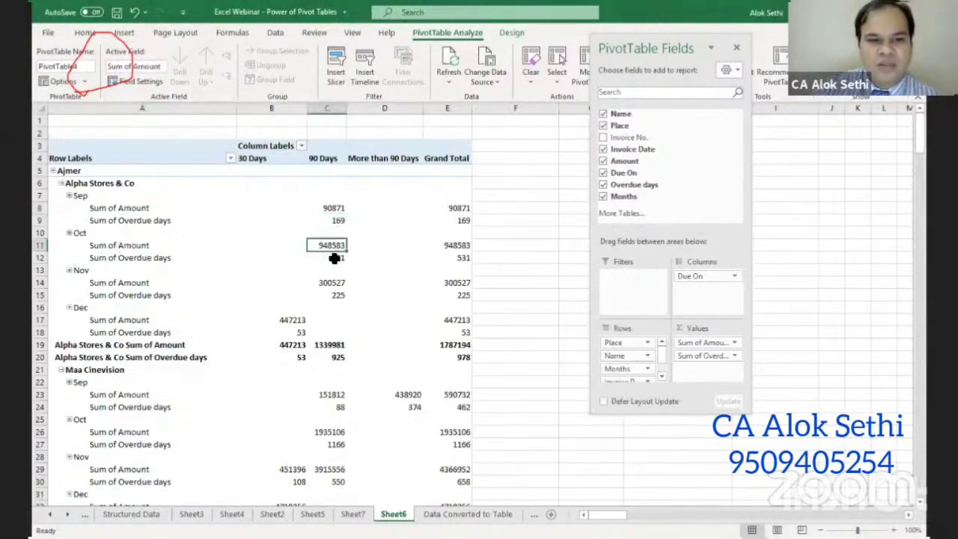
click(334, 258)
click(314, 285)
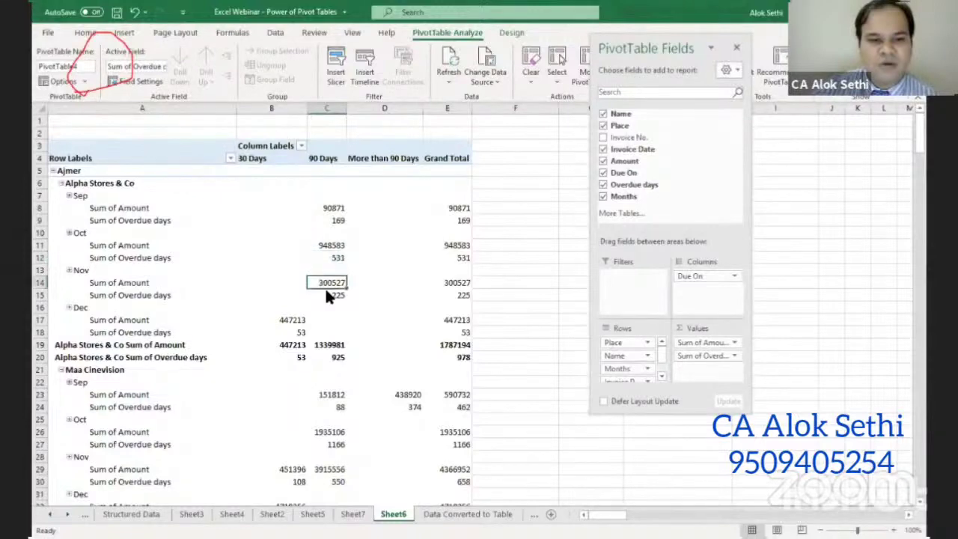
click(228, 308)
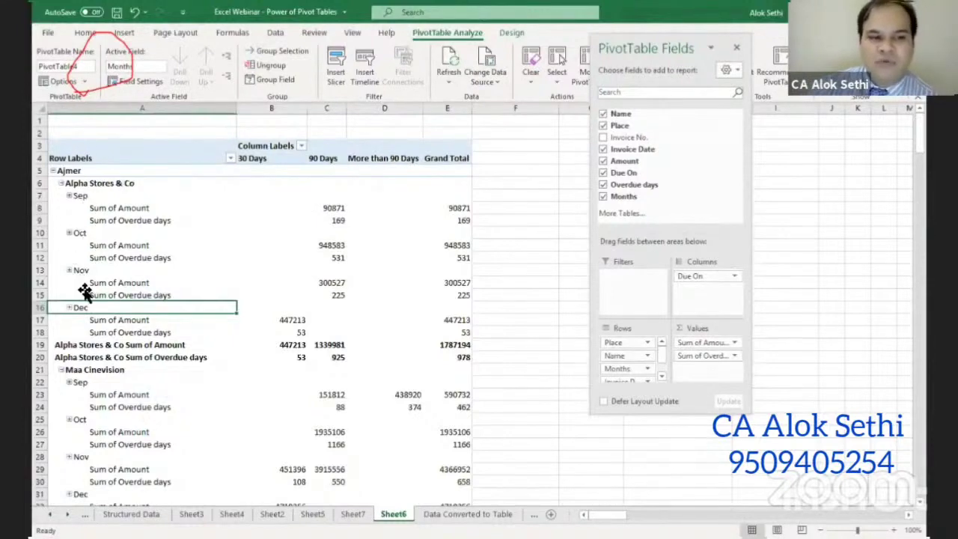
scroll(103, 348, down, 4)
scroll(102, 348, up, 4)
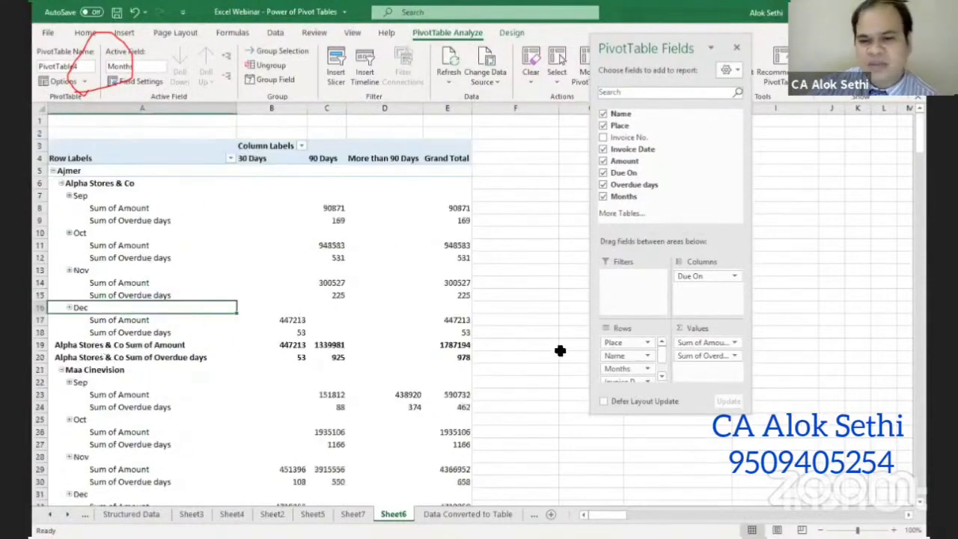
click(80, 196)
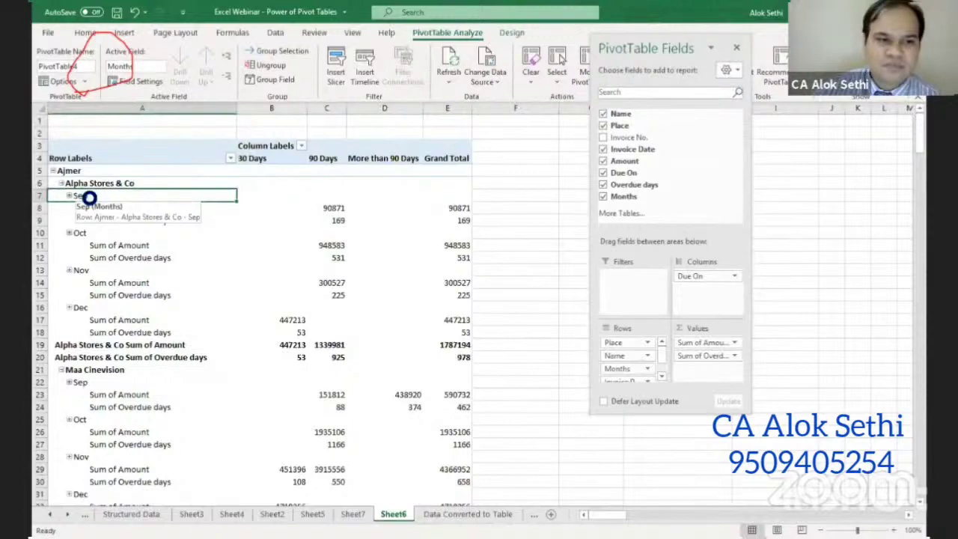
double_click(80, 196)
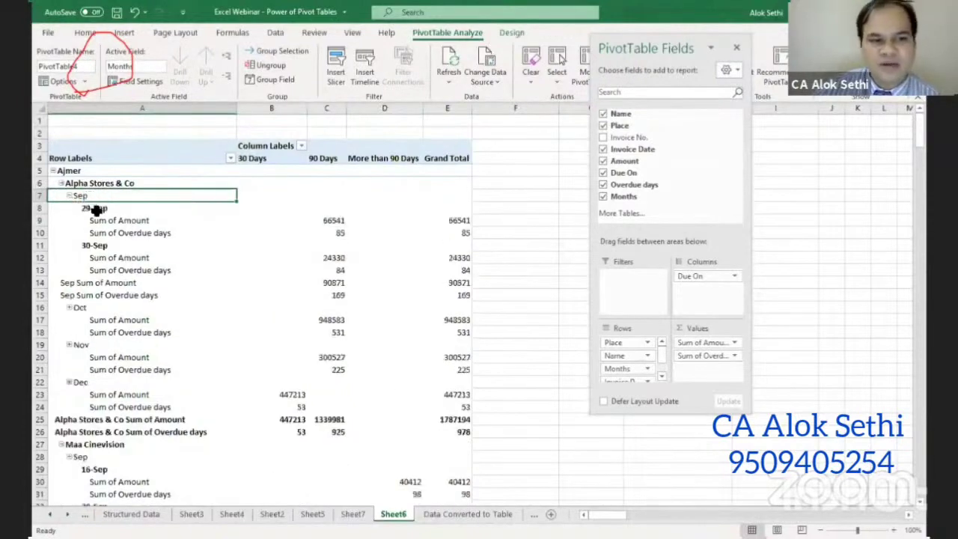
click(70, 196)
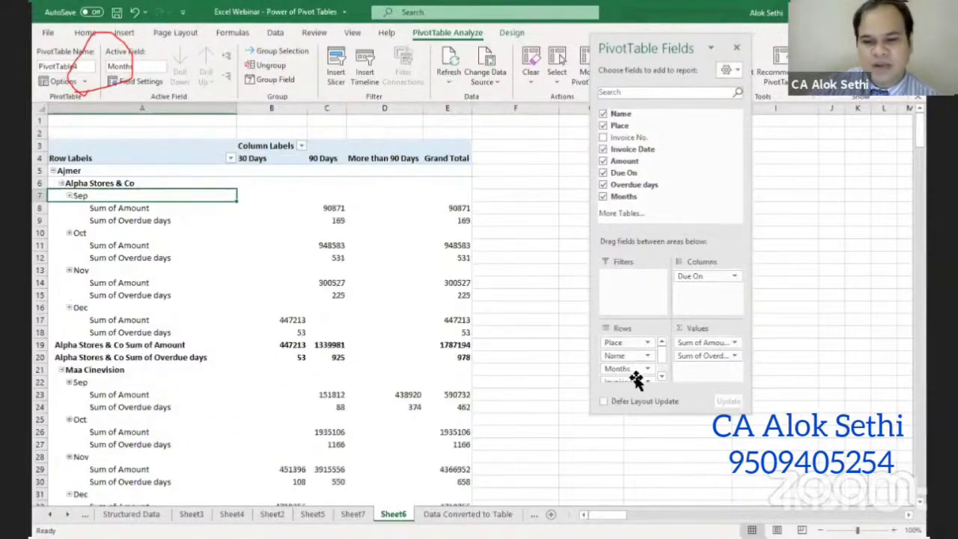
Move Months below Invoice Date in Rows, then remove the Months field
drag(635, 381, 178, 251)
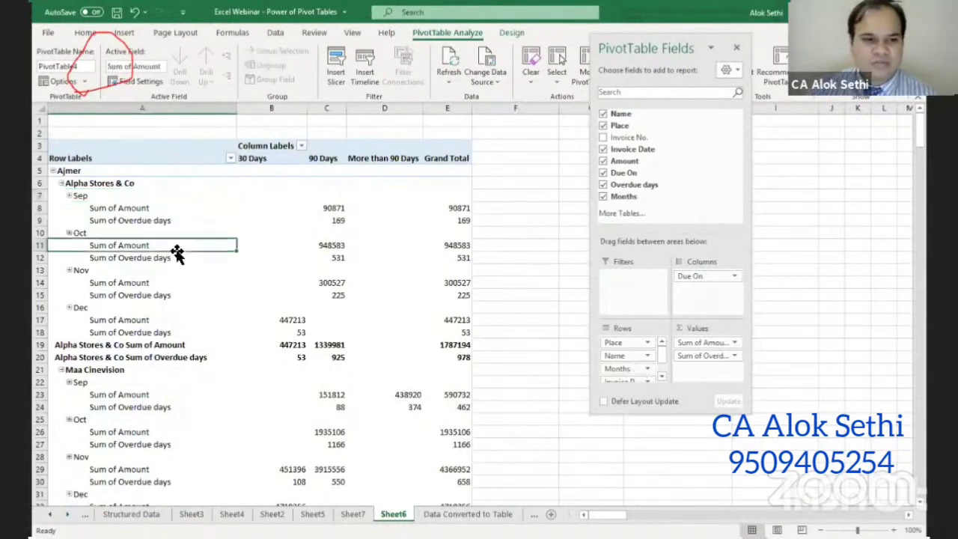
mouse_move(640, 372)
mouse_down()
mouse_move(635, 277)
mouse_move(648, 364)
mouse_up()
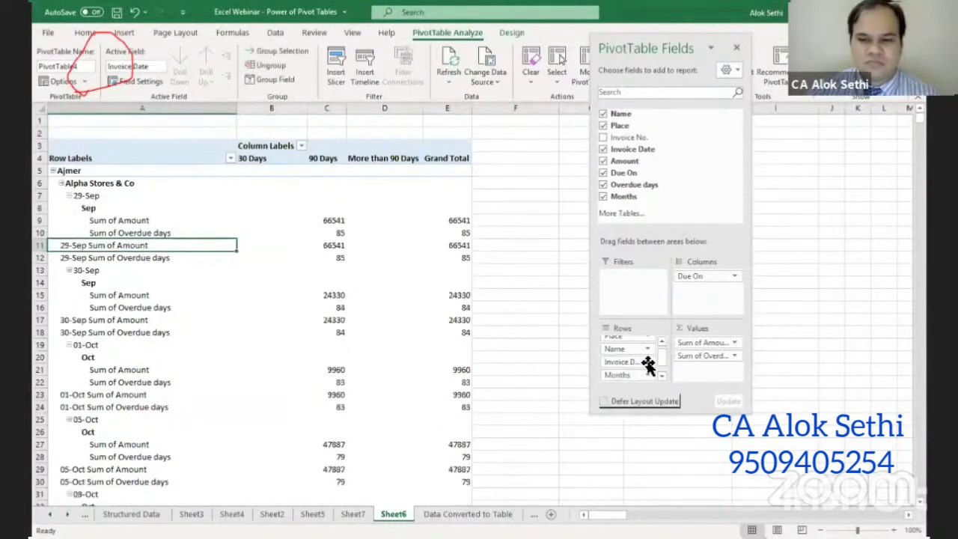
click(648, 373)
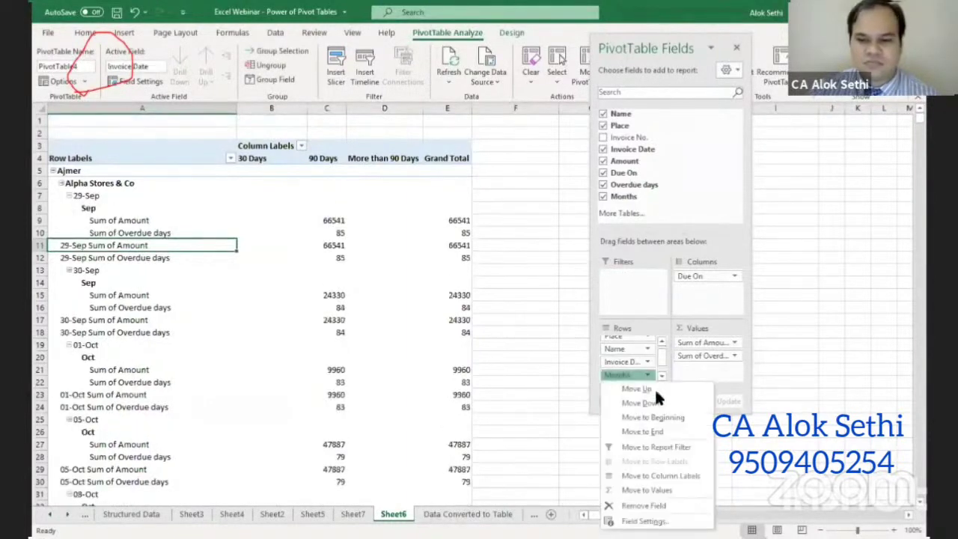
click(648, 507)
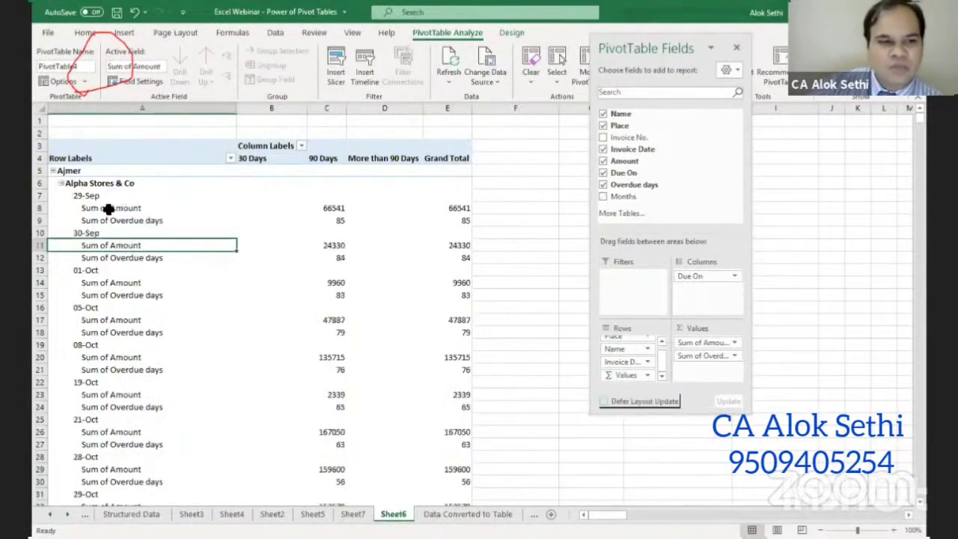
scroll(102, 217, down, 1)
scroll(116, 274, up, 1)
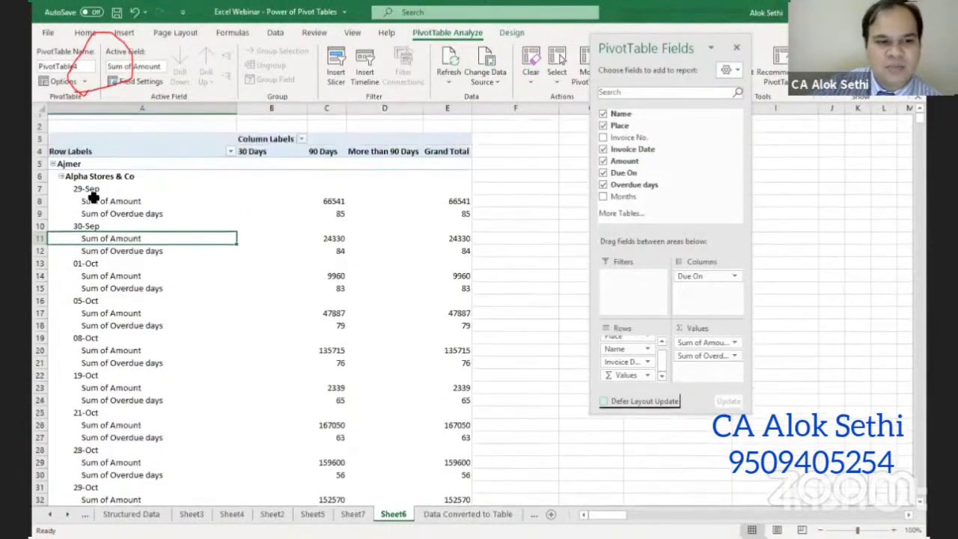
Check the Values, Name and Sum of Overdue days field options without changes, then reopen the field list
click(638, 378)
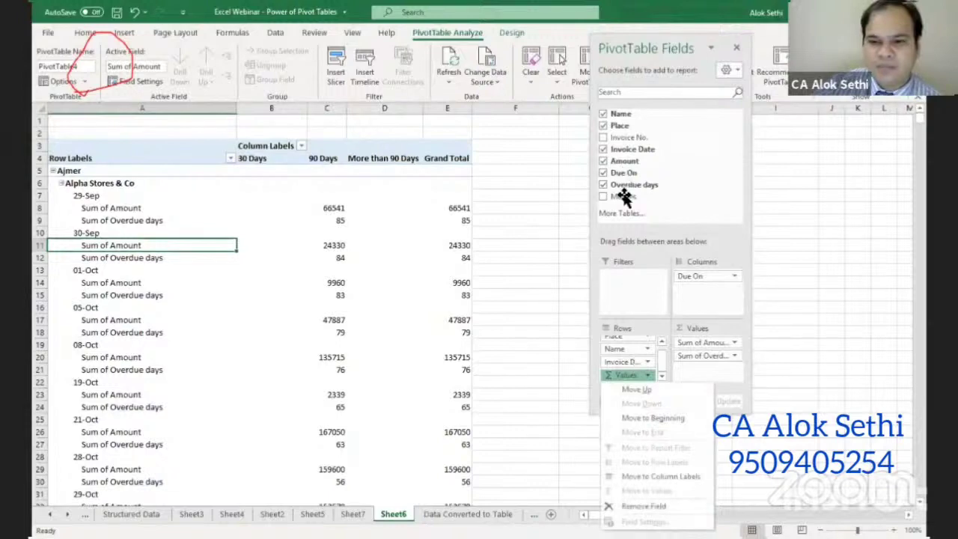
click(614, 351)
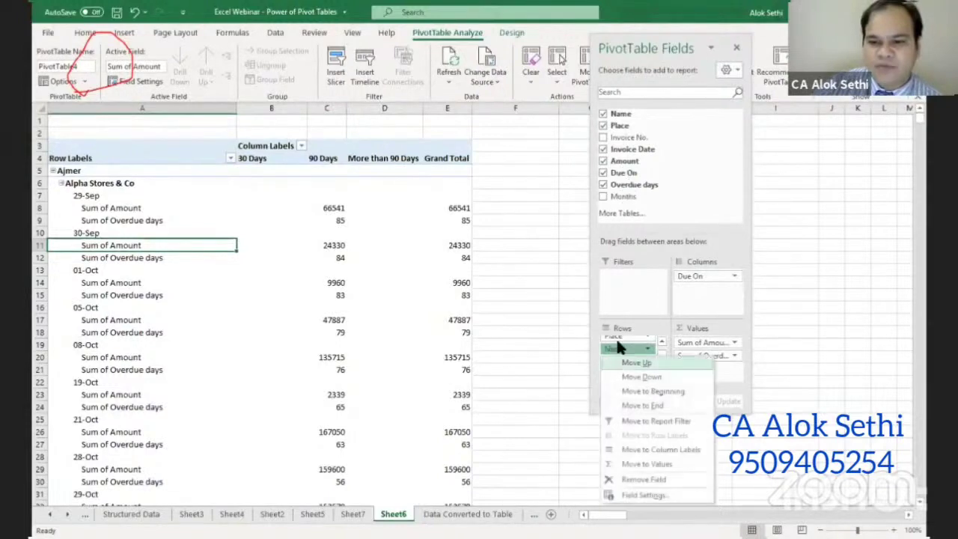
click(628, 272)
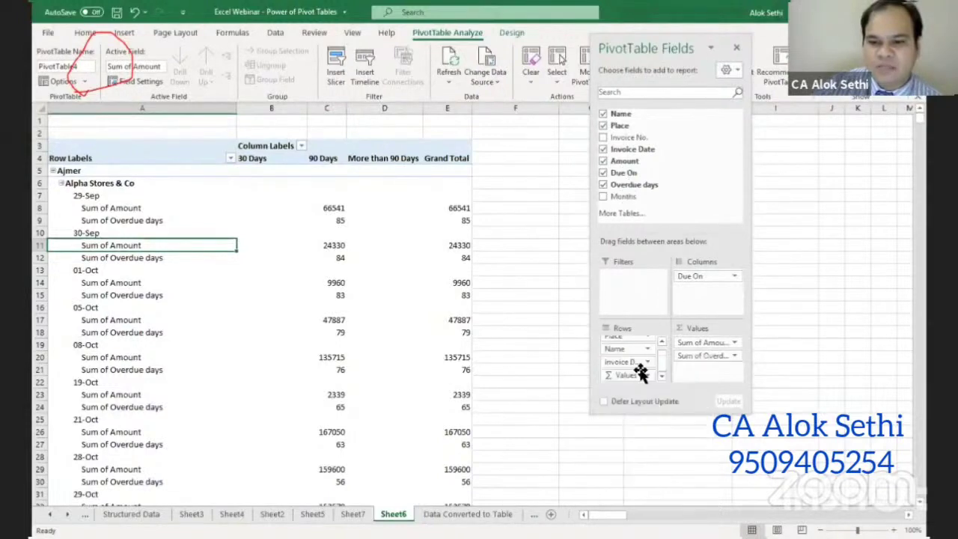
click(698, 358)
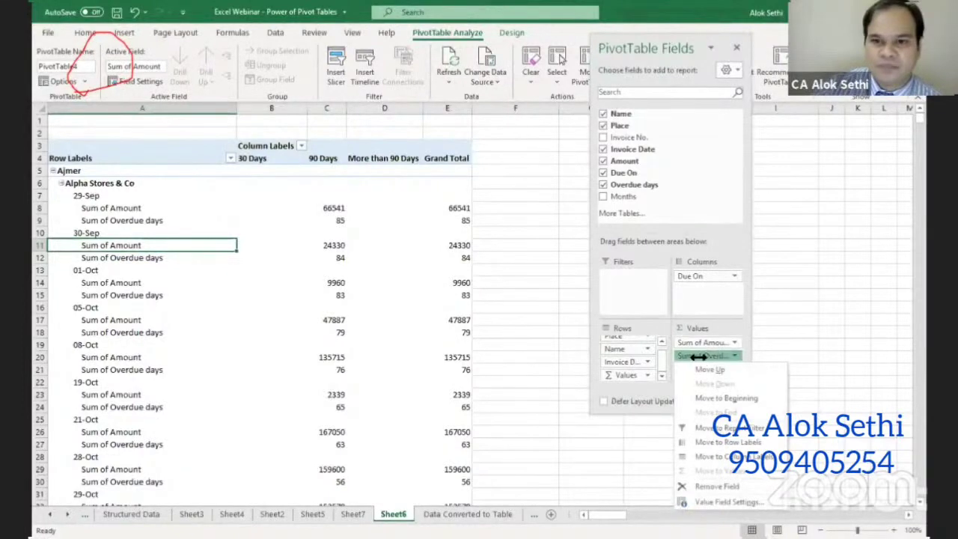
click(506, 105)
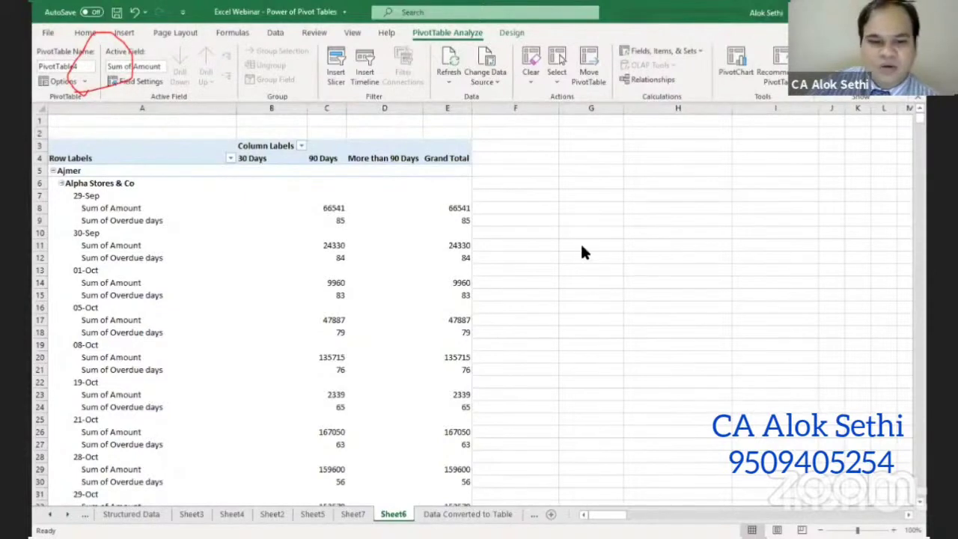
click(112, 245)
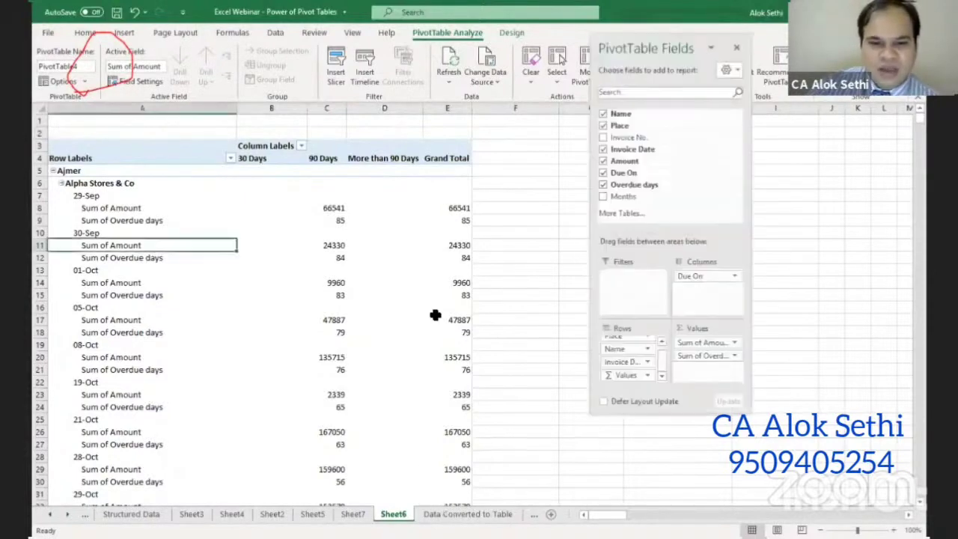
Browse the data sheets and open the Pivot-Structured Data sheet
click(479, 516)
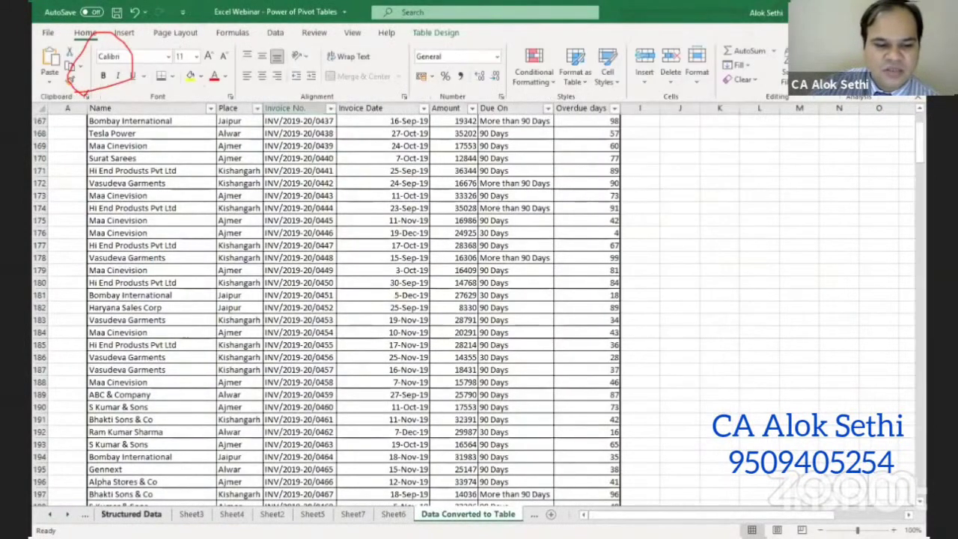
click(131, 515)
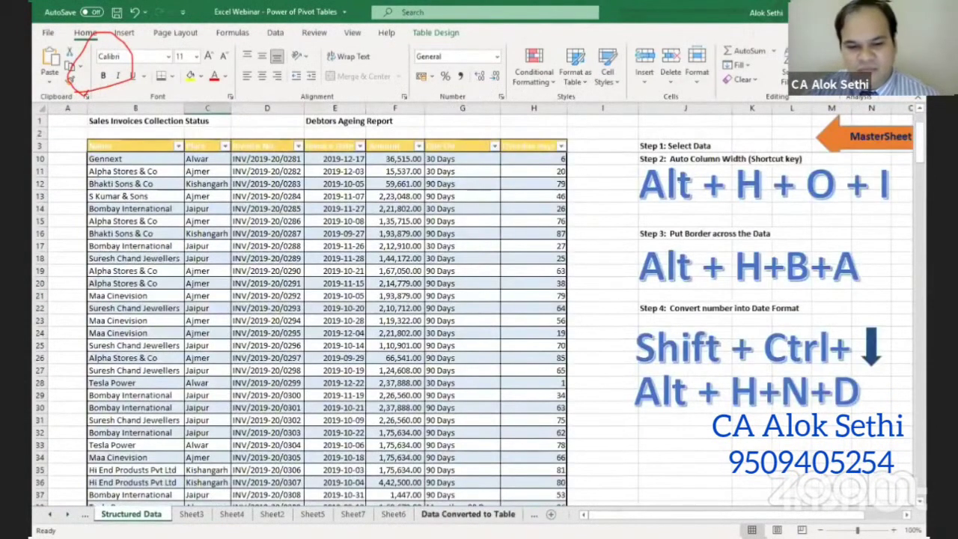
click(468, 514)
click(67, 515)
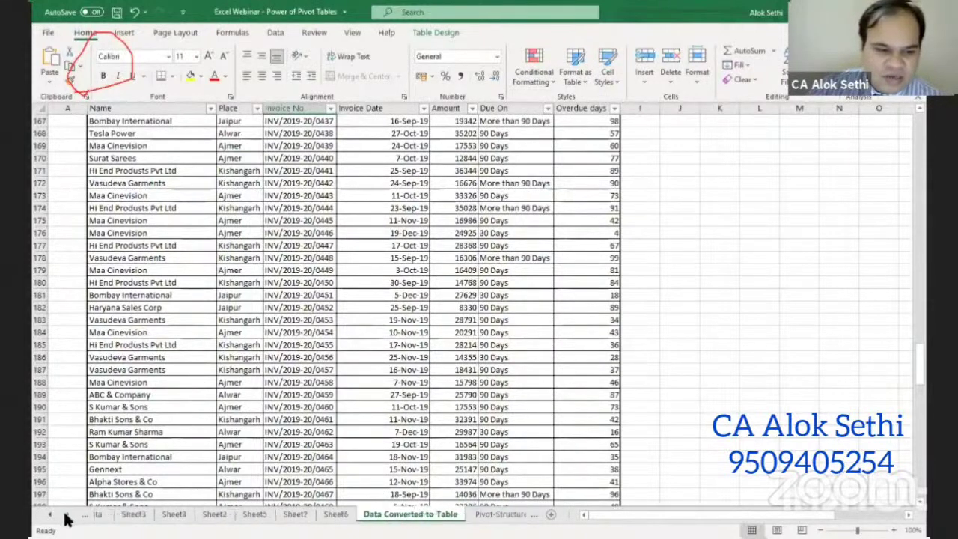
click(67, 515)
click(435, 514)
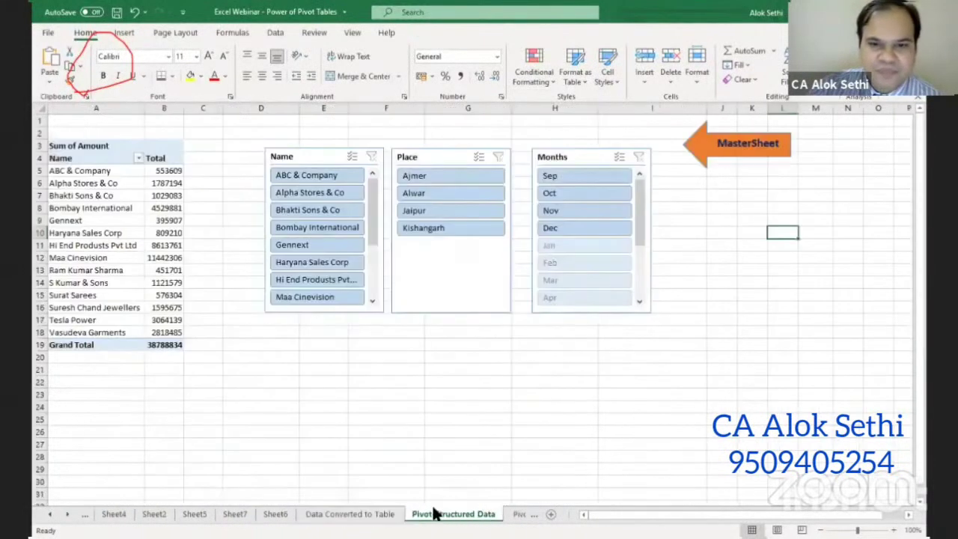
Add Invoice Date to that pivot's rows, splitting each customer's Sum of Amount by Months
click(129, 246)
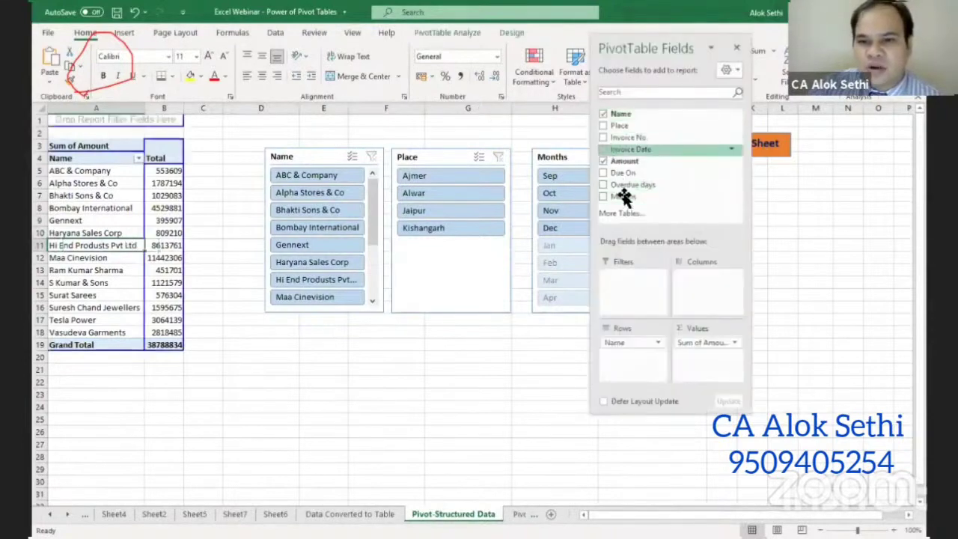
drag(610, 150, 635, 354)
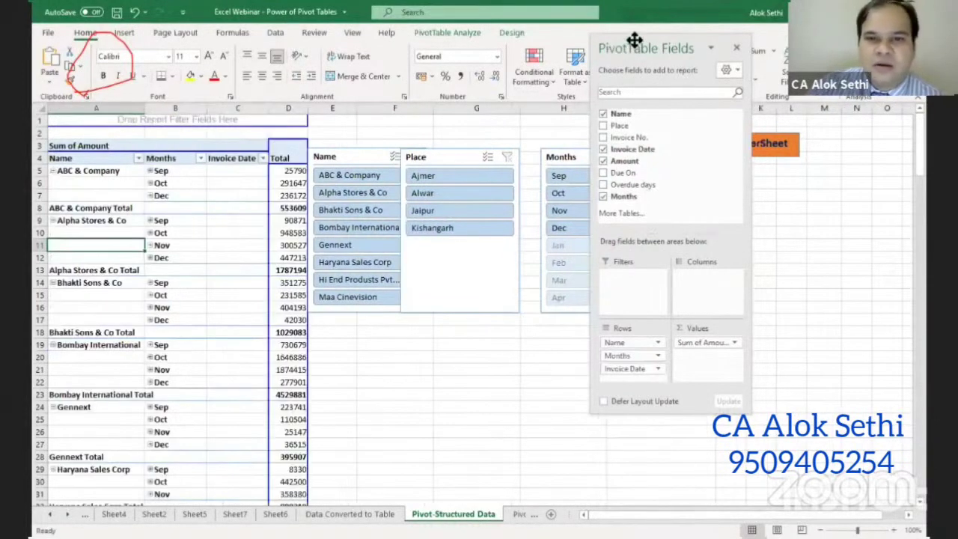
drag(633, 35, 718, 60)
Insert an Invoice Date timeline for the pivot
click(423, 29)
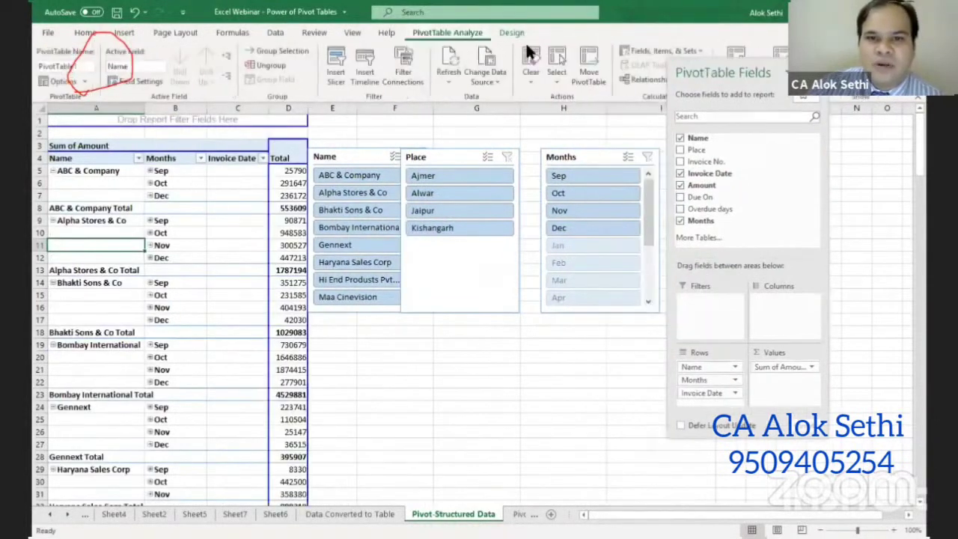
click(366, 77)
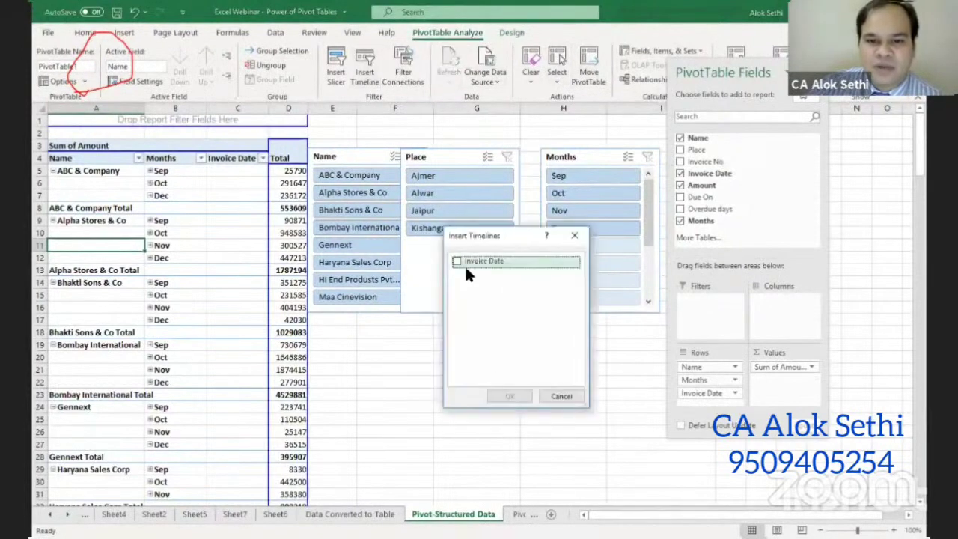
click(456, 261)
click(508, 395)
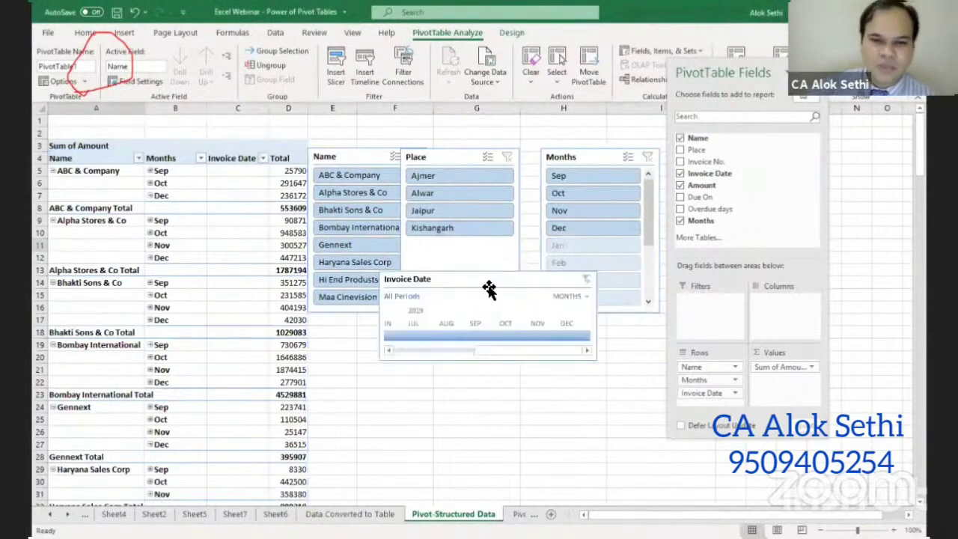
Widen the timeline into a bar and filter it through Feb, Mar, then Apr 2019
click(489, 287)
drag(487, 274, 488, 477)
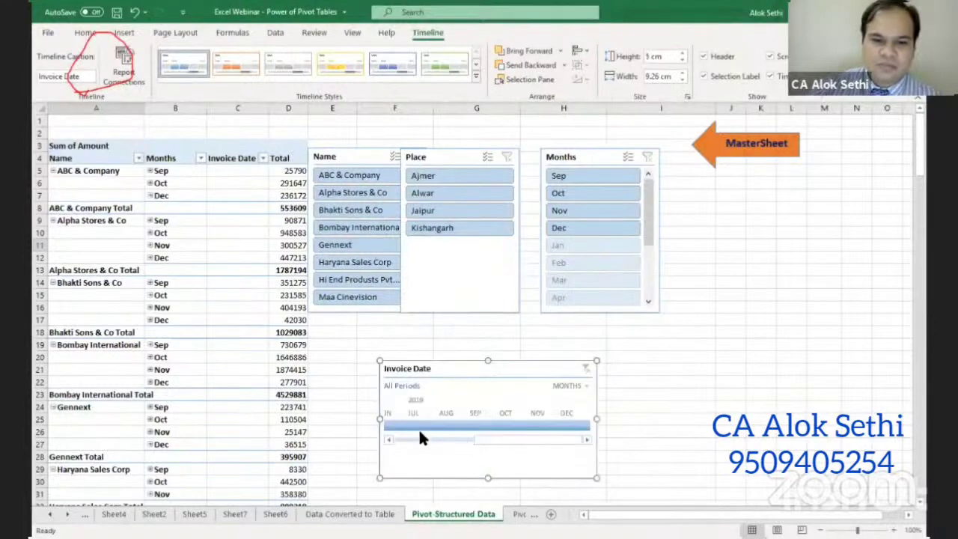
drag(597, 419, 658, 419)
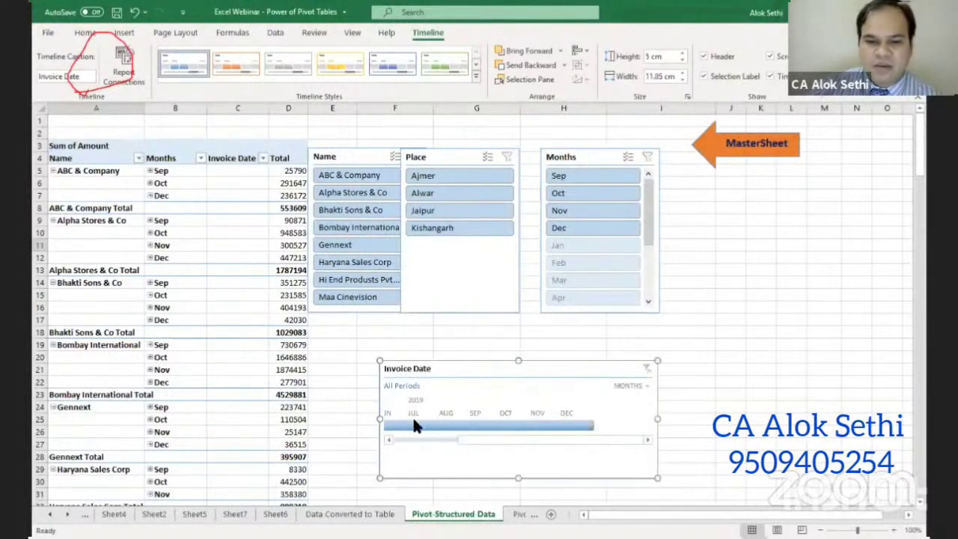
drag(462, 441, 413, 441)
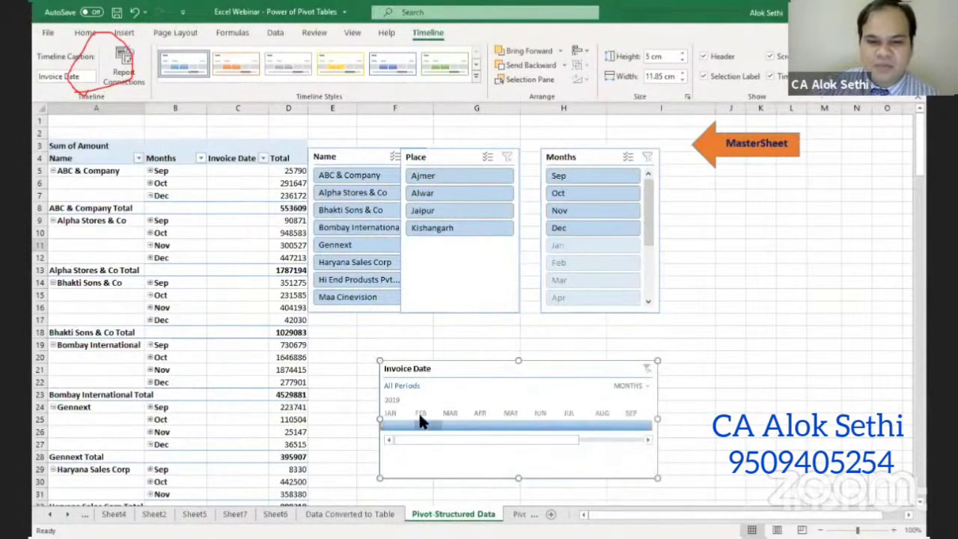
click(420, 423)
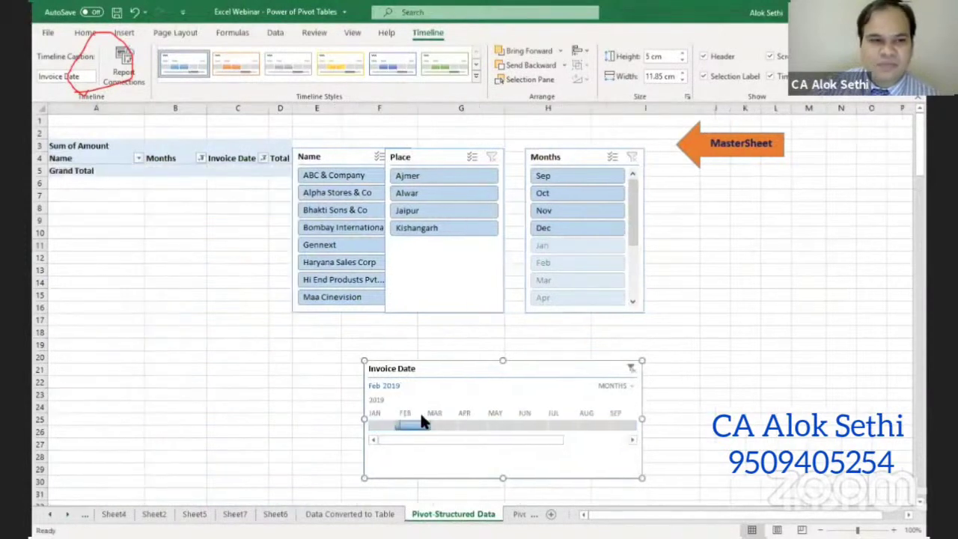
click(438, 422)
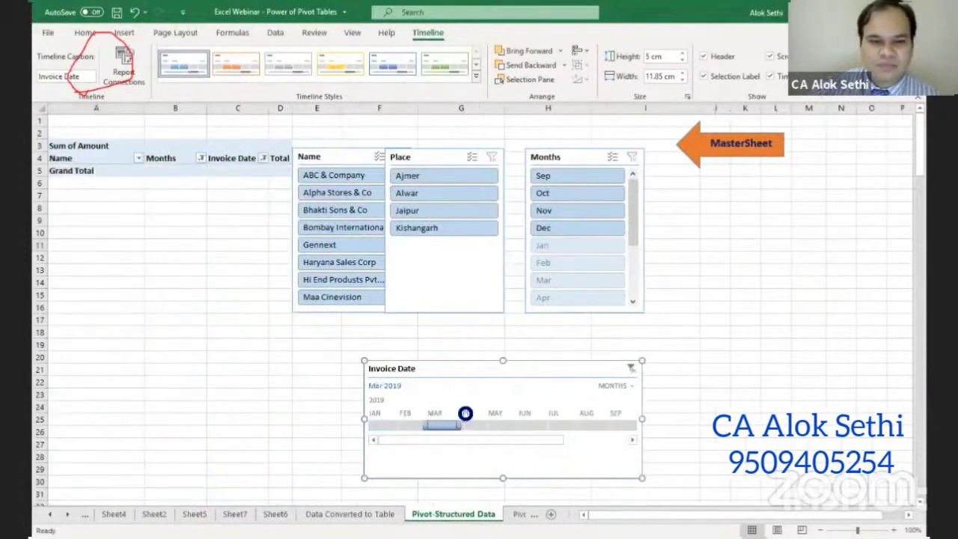
click(470, 425)
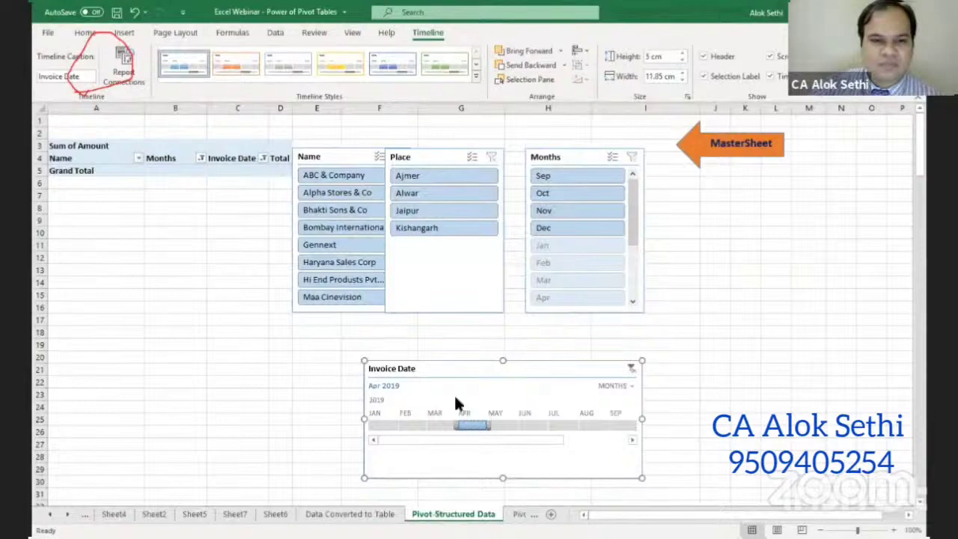
View the Name field's context options, including Expand/Collapse, without choosing any
right_click(100, 156)
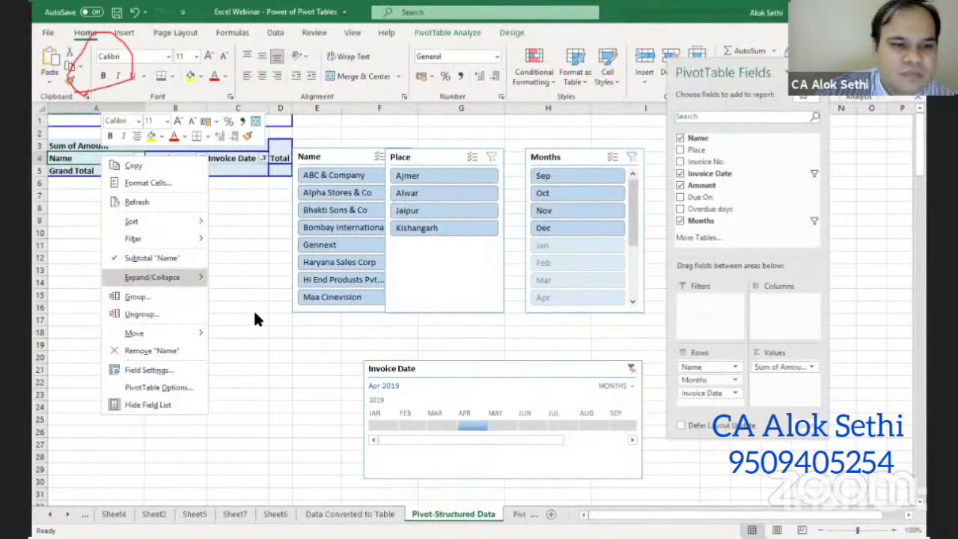
key(Escape)
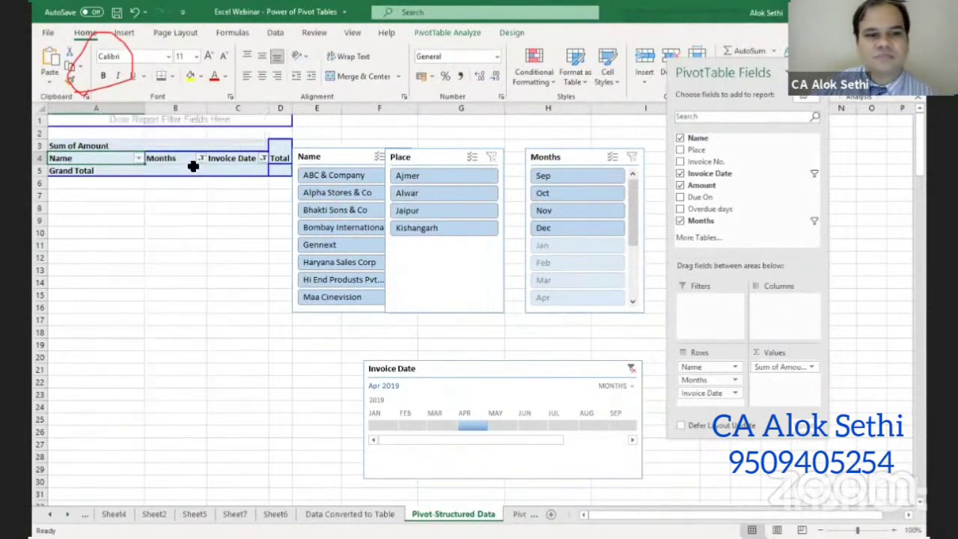
right_click(88, 158)
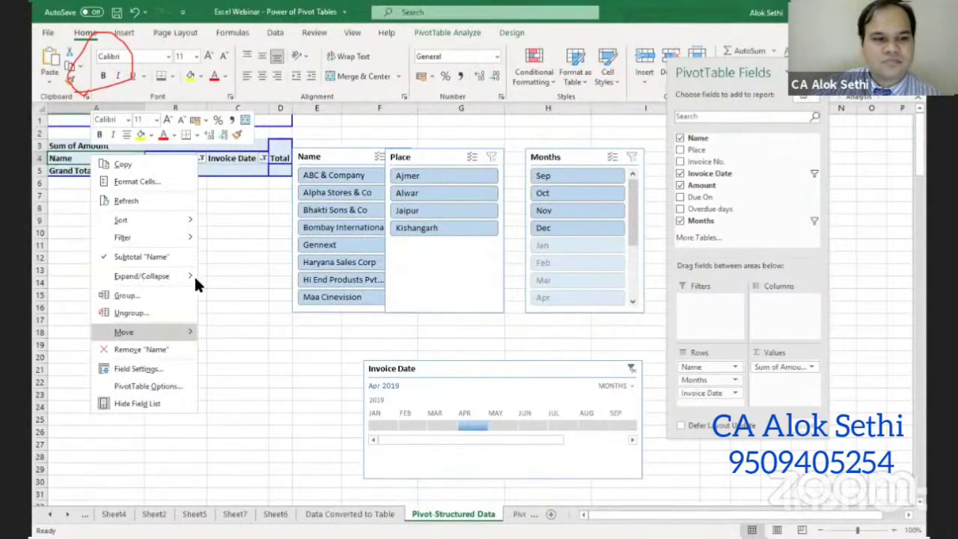
mouse_move(141, 277)
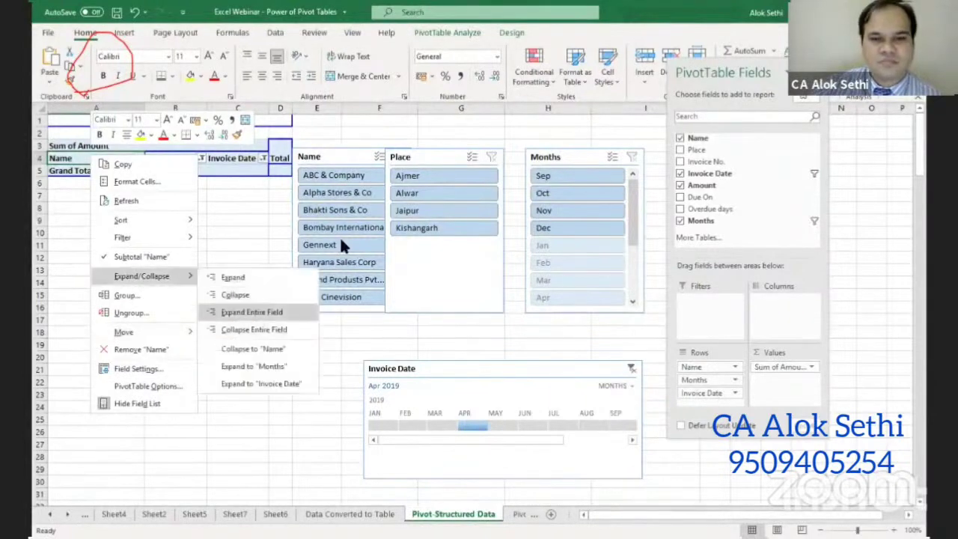
Filter the Name slicer to ABC & Company and clear the Months filter to show all months
click(316, 208)
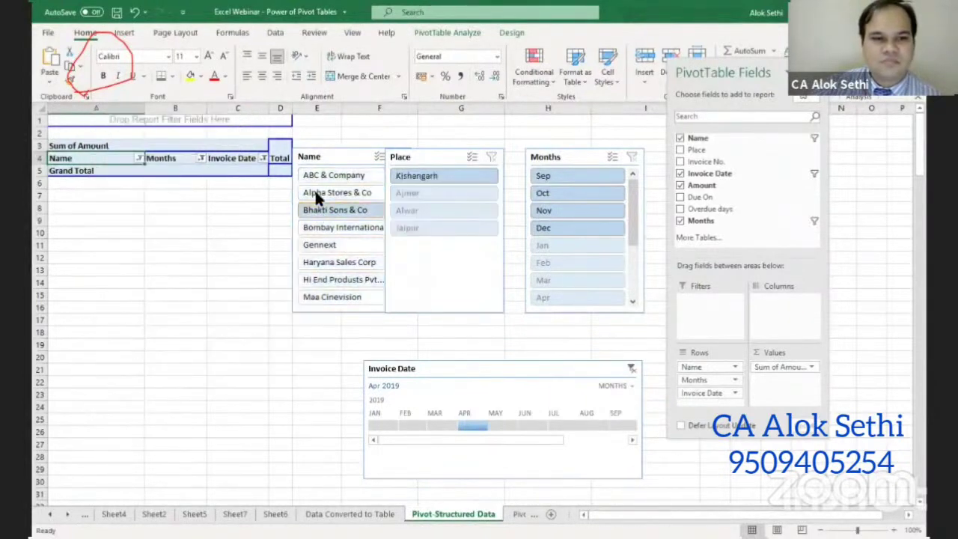
click(316, 193)
click(326, 177)
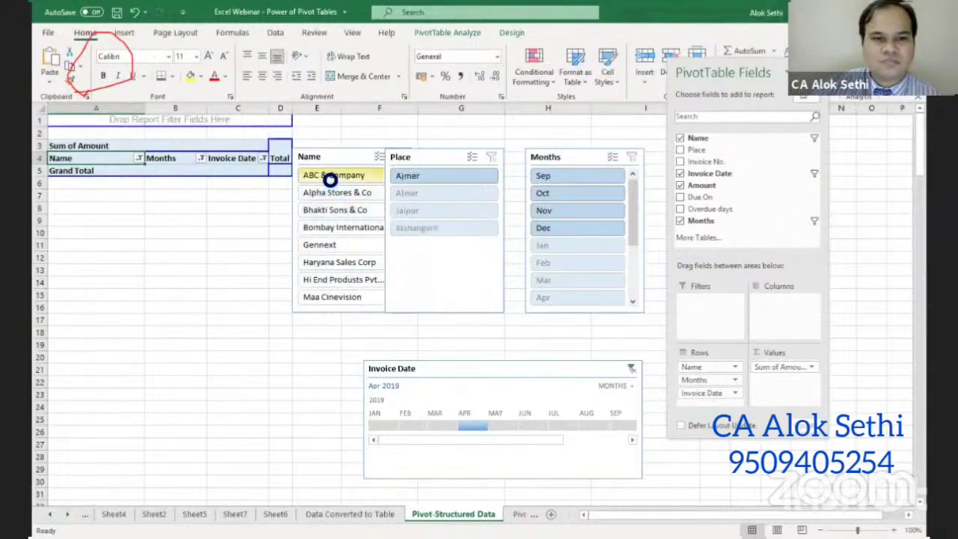
click(584, 194)
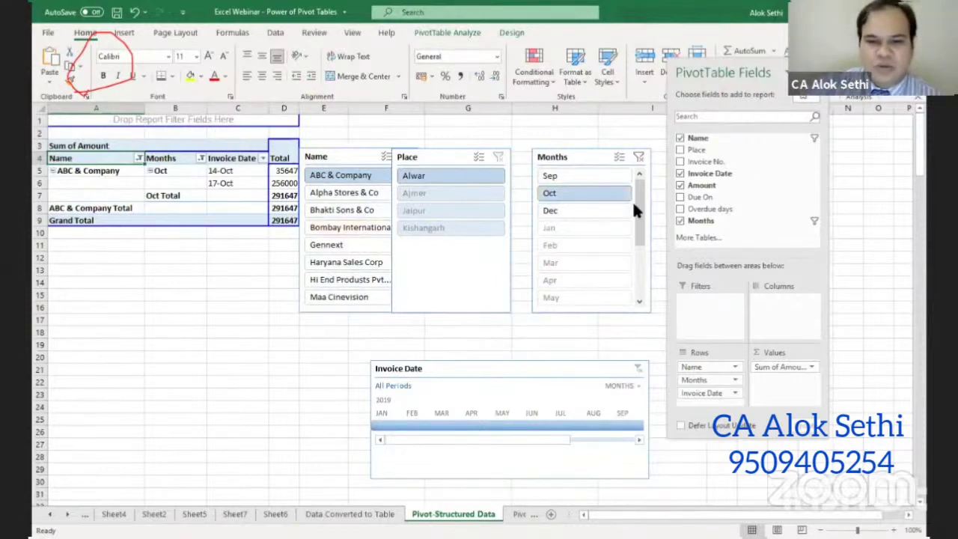
click(640, 157)
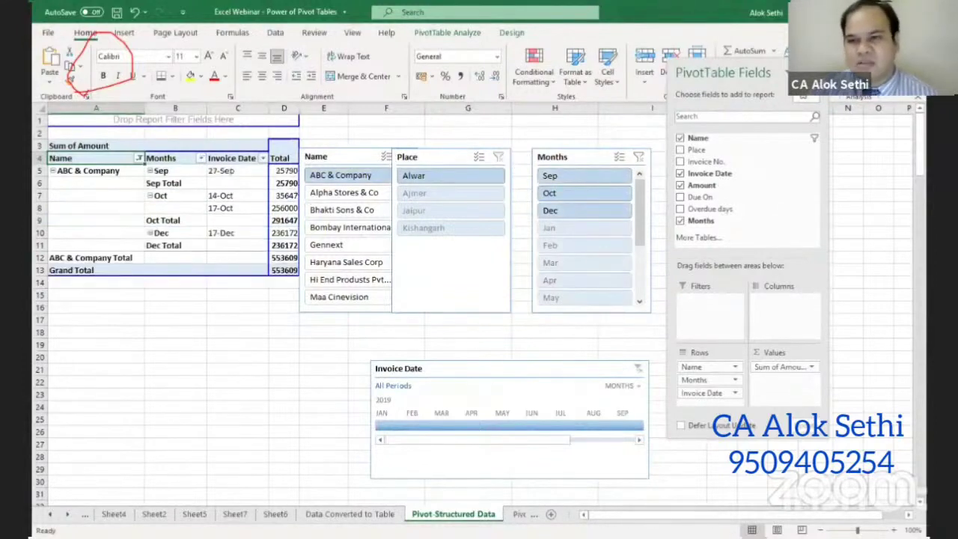
click(514, 516)
Move past Sheet1's balance sheet pivot to the Trial Balance master sheet
click(534, 516)
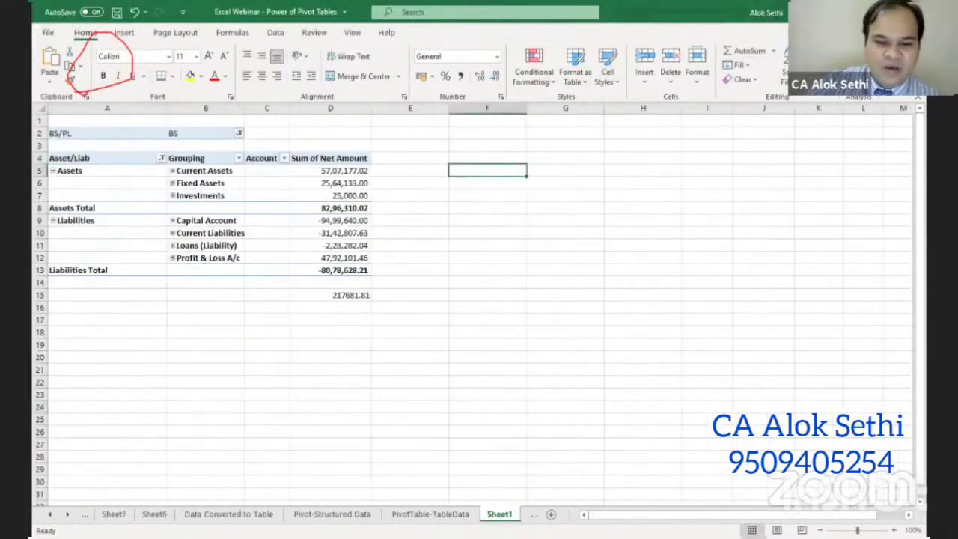
click(456, 435)
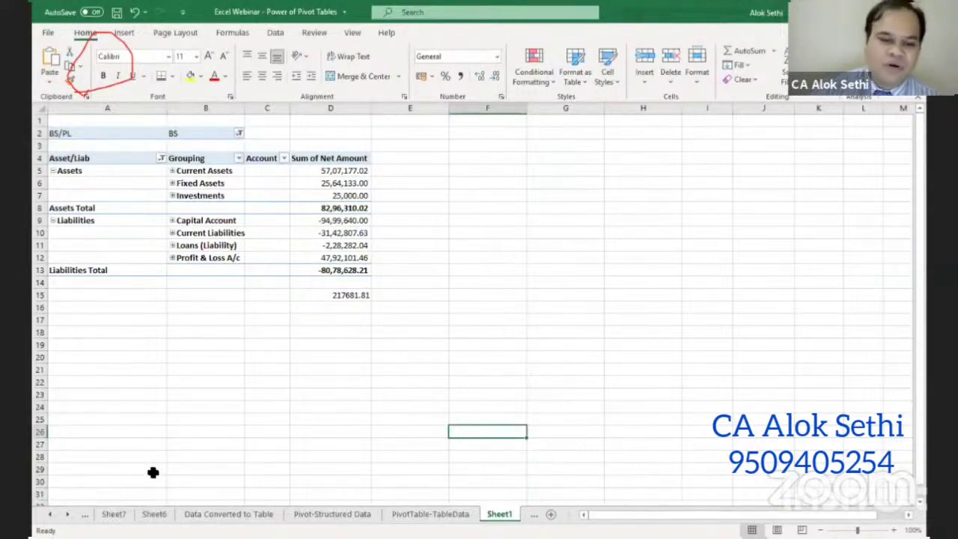
click(69, 515)
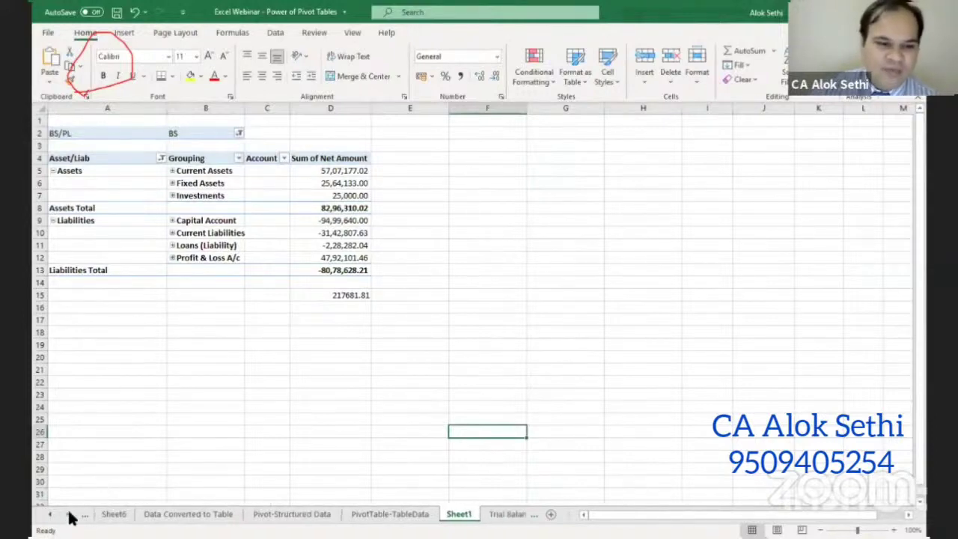
click(509, 514)
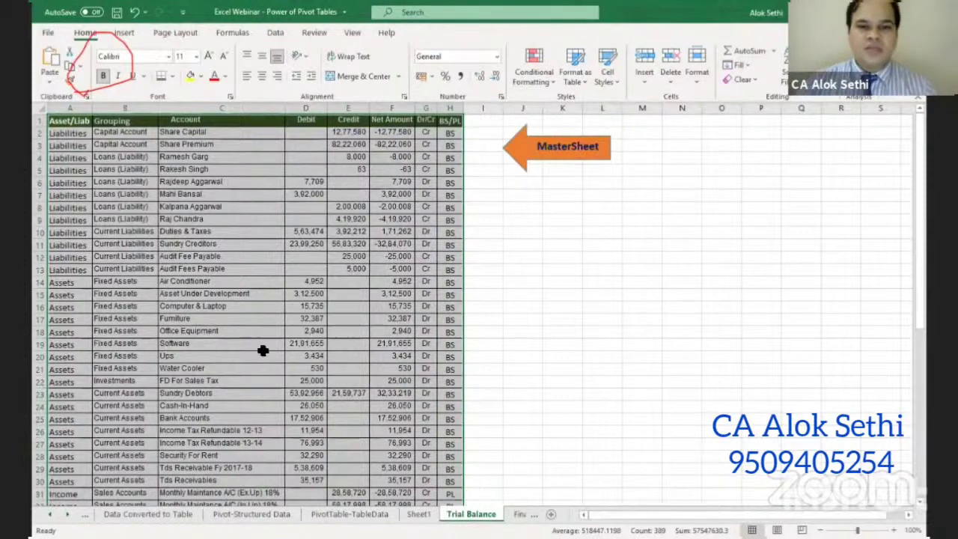
click(310, 391)
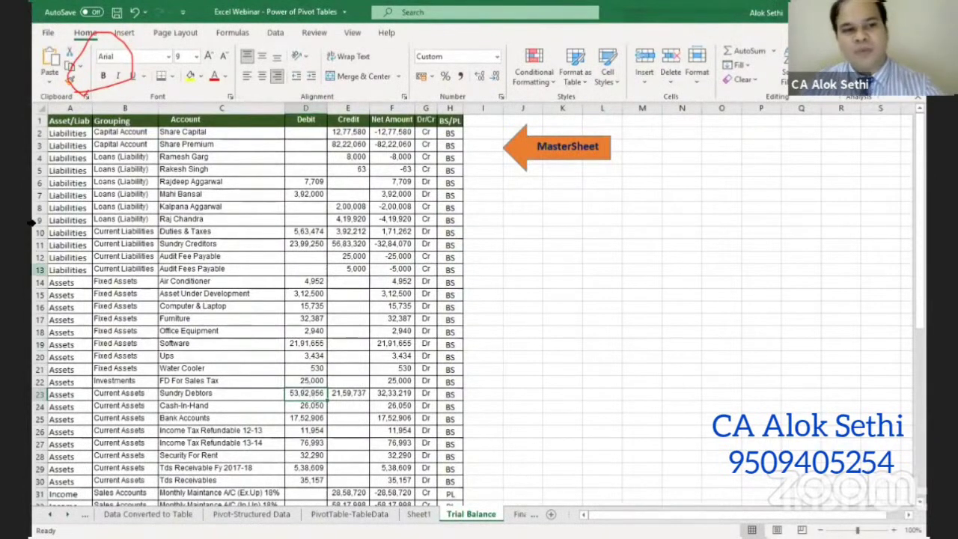
drag(186, 121, 187, 145)
drag(194, 191, 222, 518)
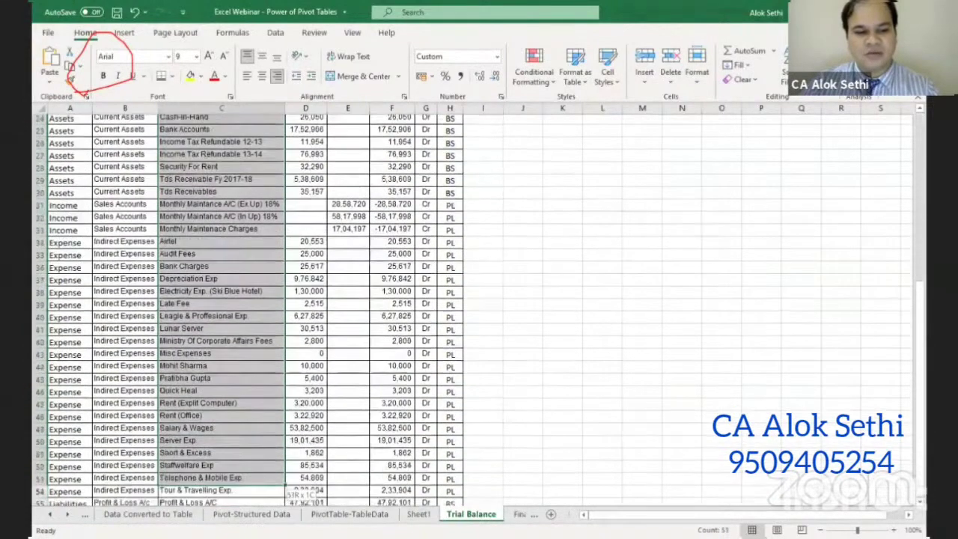
drag(285, 480, 287, 492)
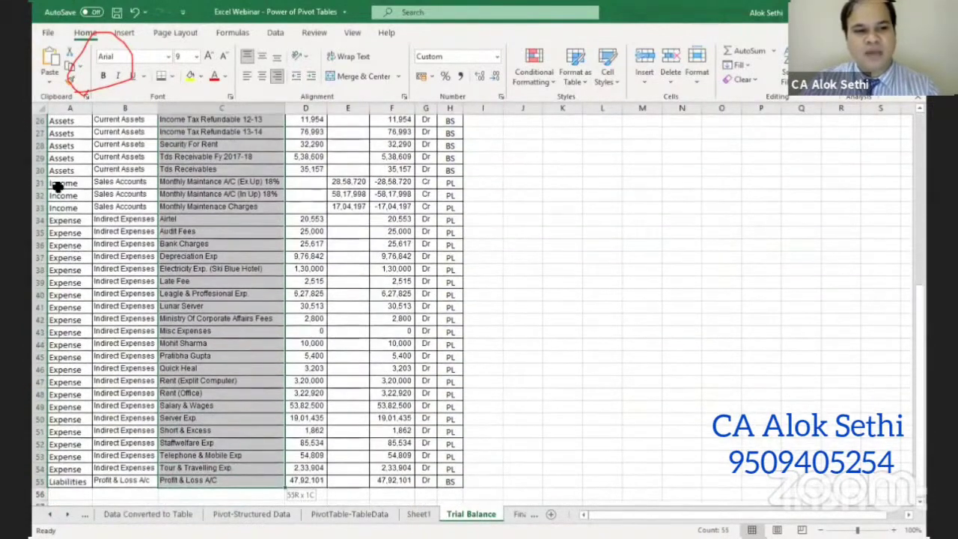
scroll(57, 183, up, 9)
click(54, 122)
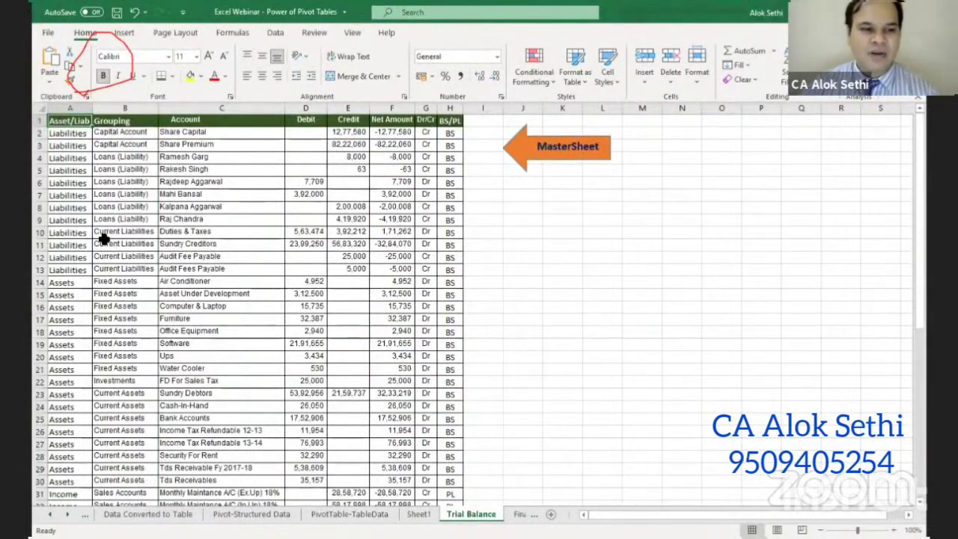
scroll(101, 252, down, 4)
scroll(100, 252, down, 8)
scroll(103, 254, up, 2)
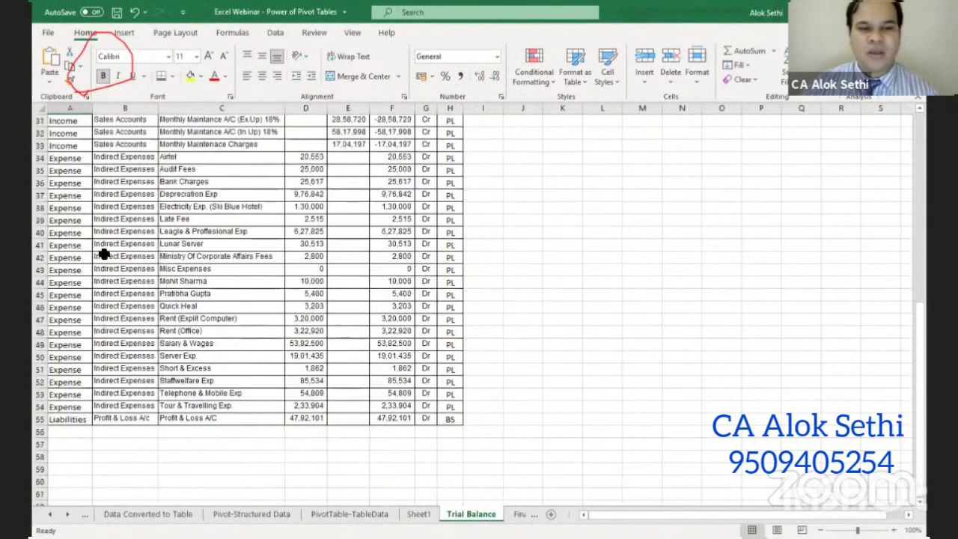
scroll(103, 254, up, 4)
scroll(103, 254, up, 6)
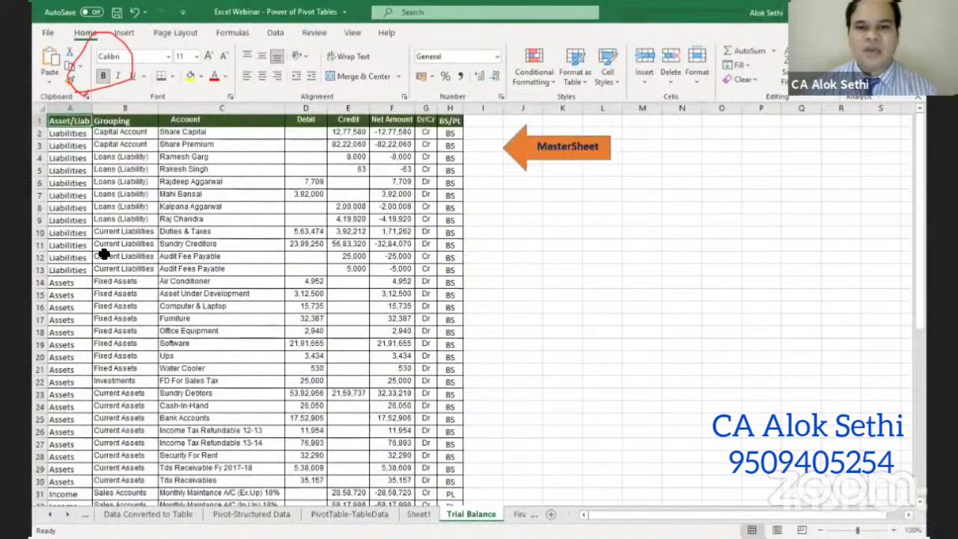
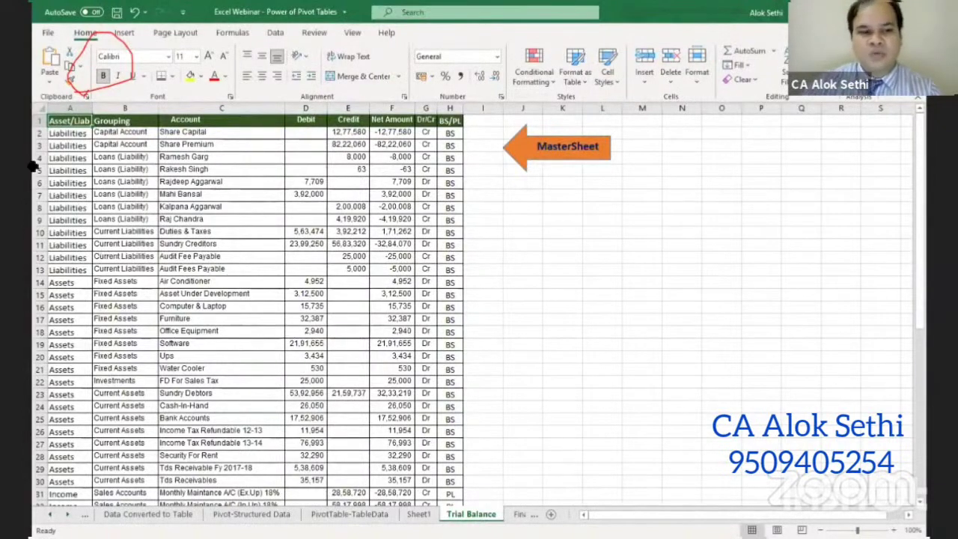
Review the trial balance's credit amounts, Net Amount, Dr/Cr and BS/PL values
scroll(72, 233, down, 1)
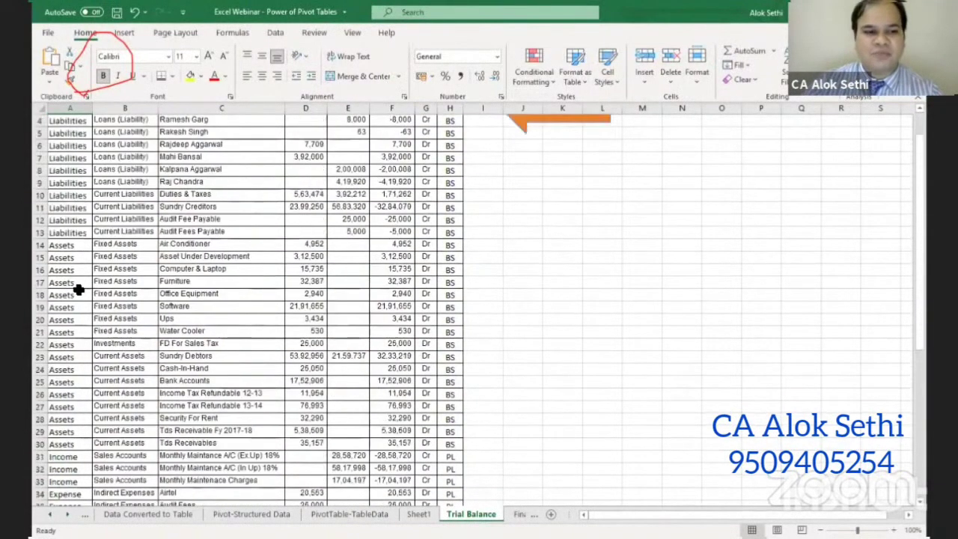
scroll(78, 290, up, 1)
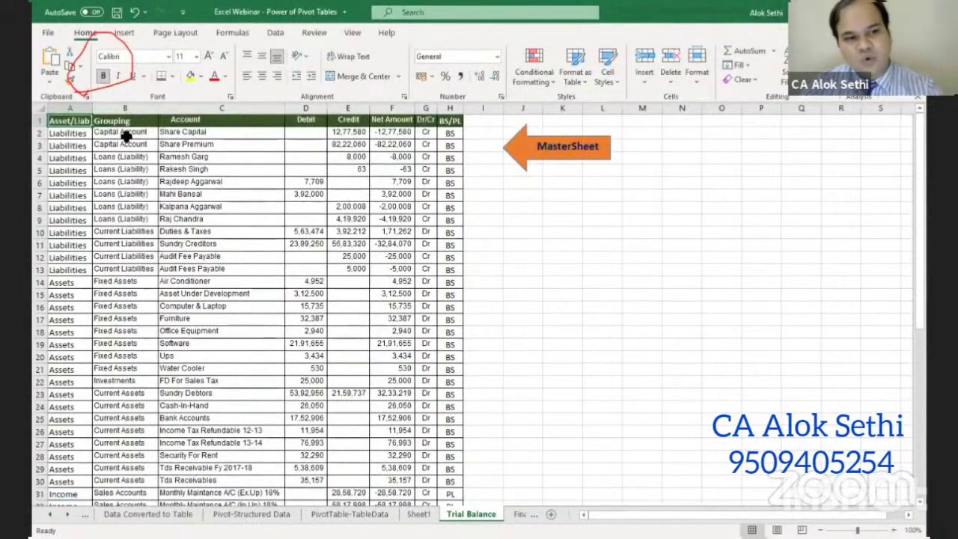
scroll(156, 377, down, 3)
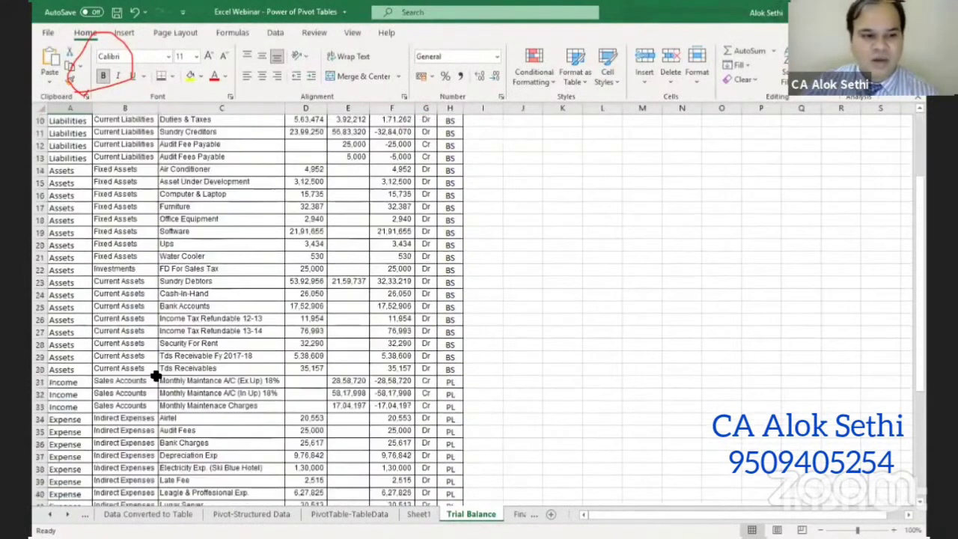
scroll(156, 375, down, 6)
scroll(156, 375, up, 4)
scroll(214, 370, up, 5)
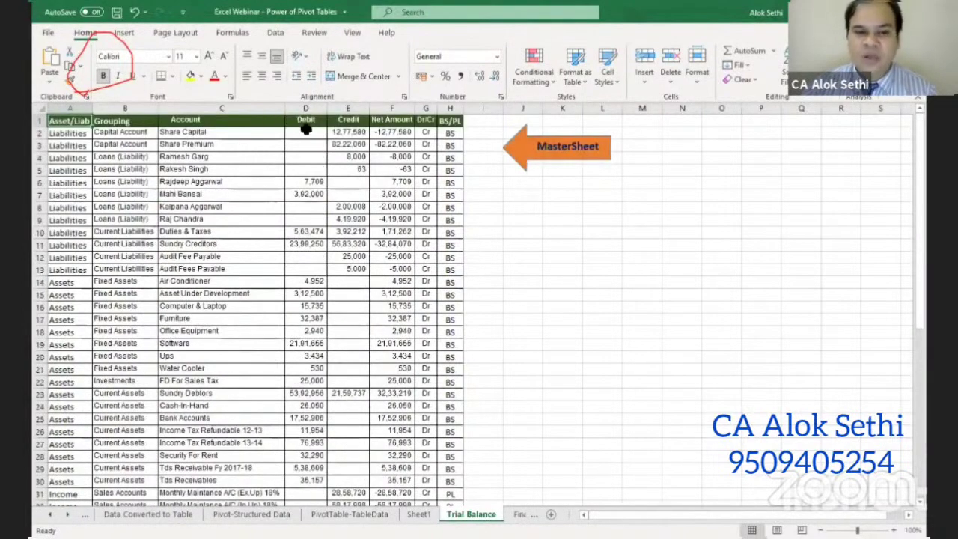
drag(348, 132, 344, 145)
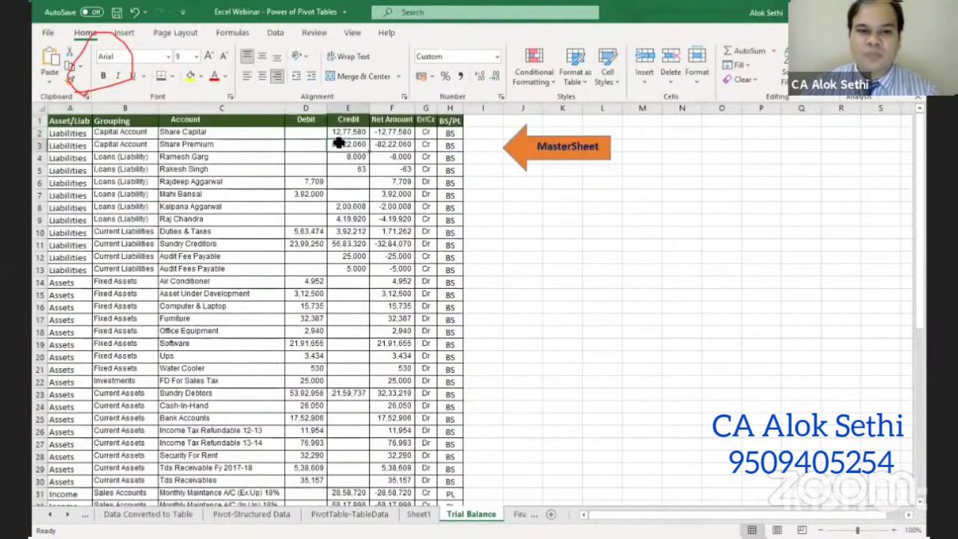
click(385, 256)
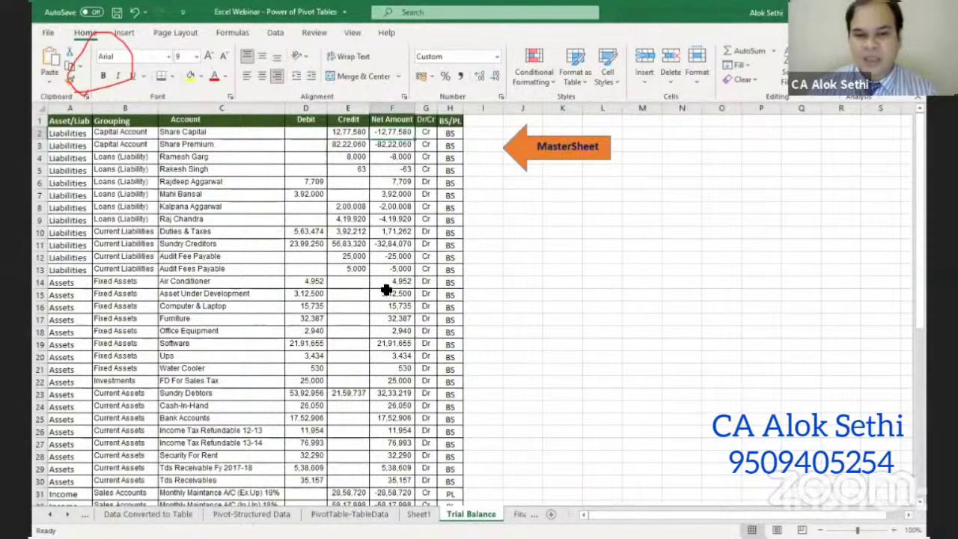
key(Right)
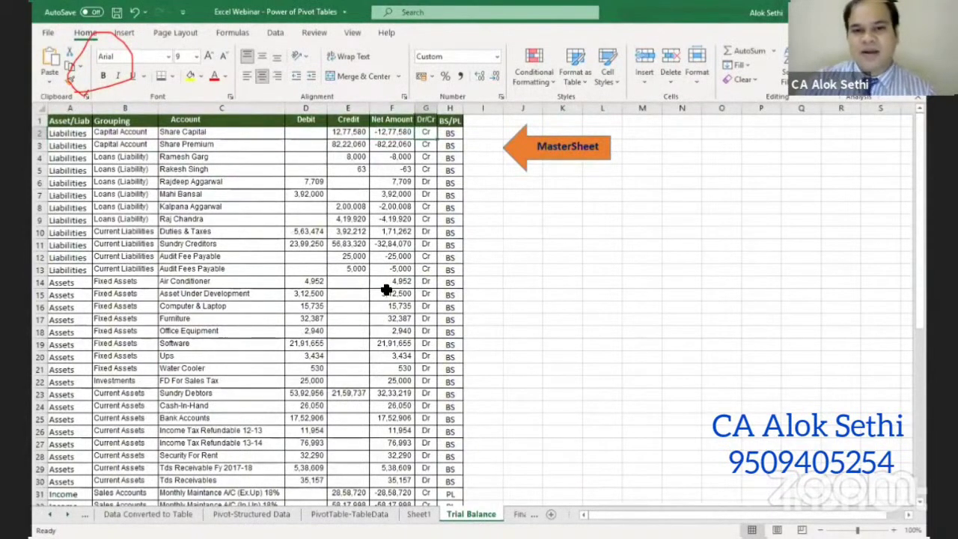
click(451, 133)
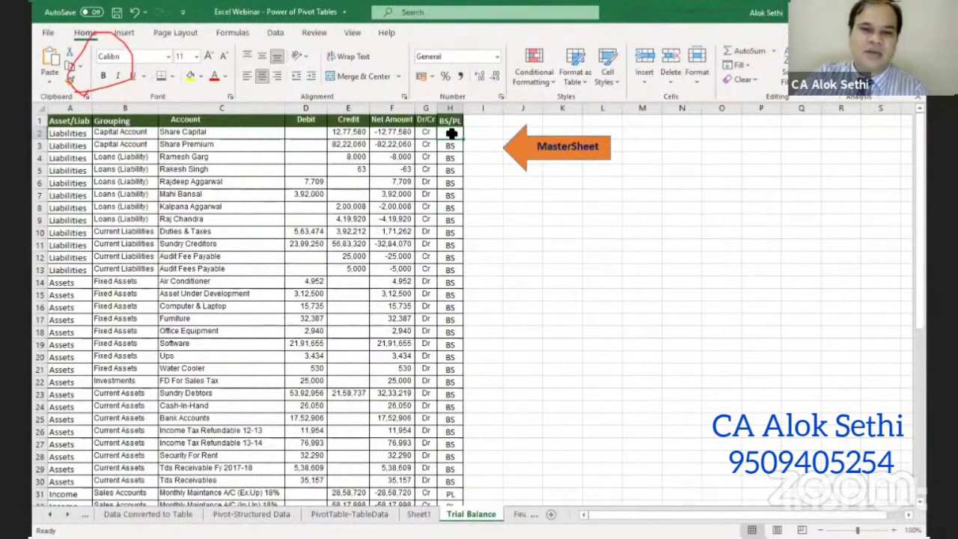
scroll(448, 161, down, 1)
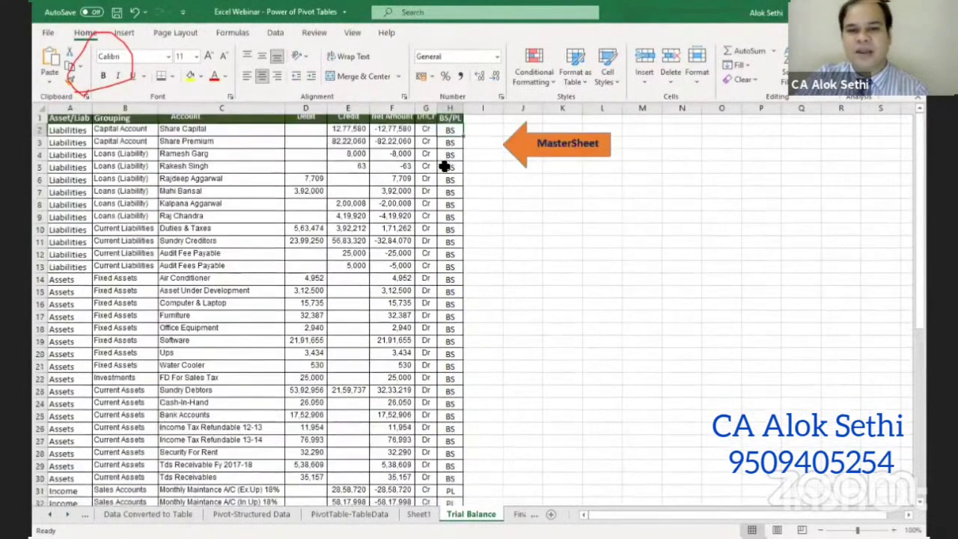
scroll(447, 161, up, 1)
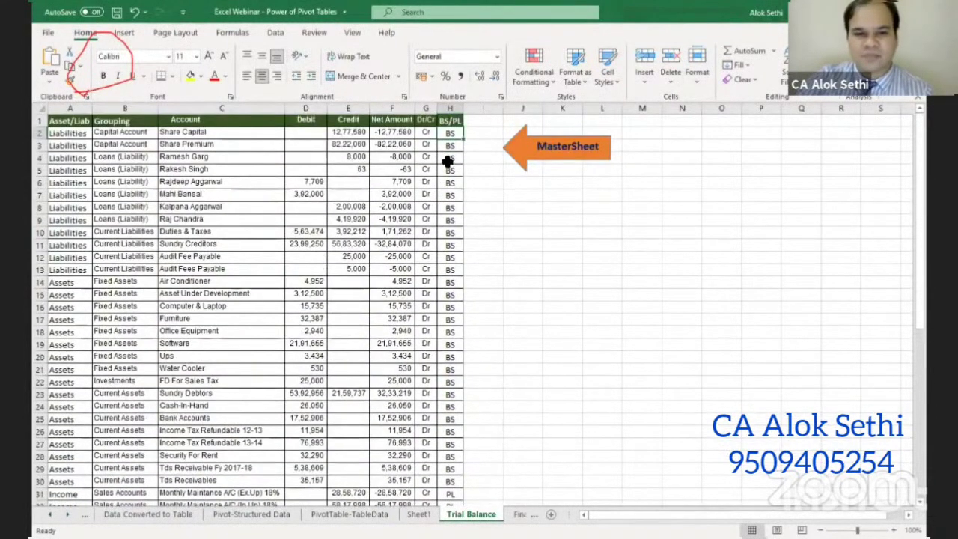
Create a default pivot table on a new sheet from the whole trial balance range
click(425, 209)
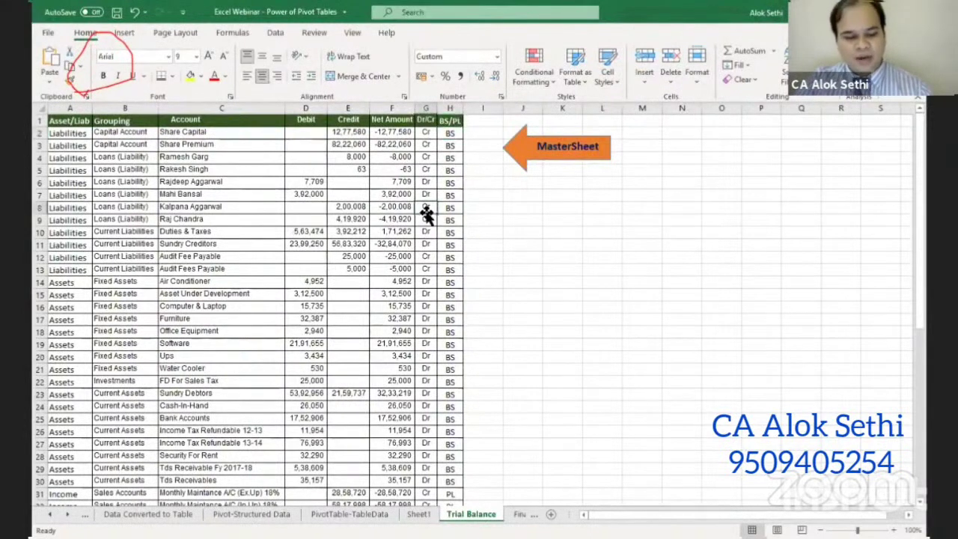
key(ctrl+a)
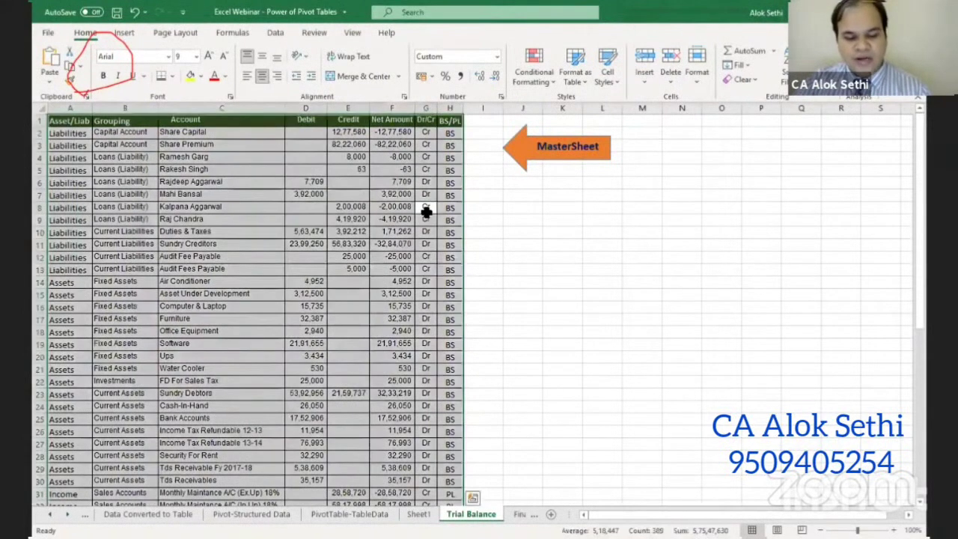
key(alt+d)
key(p)
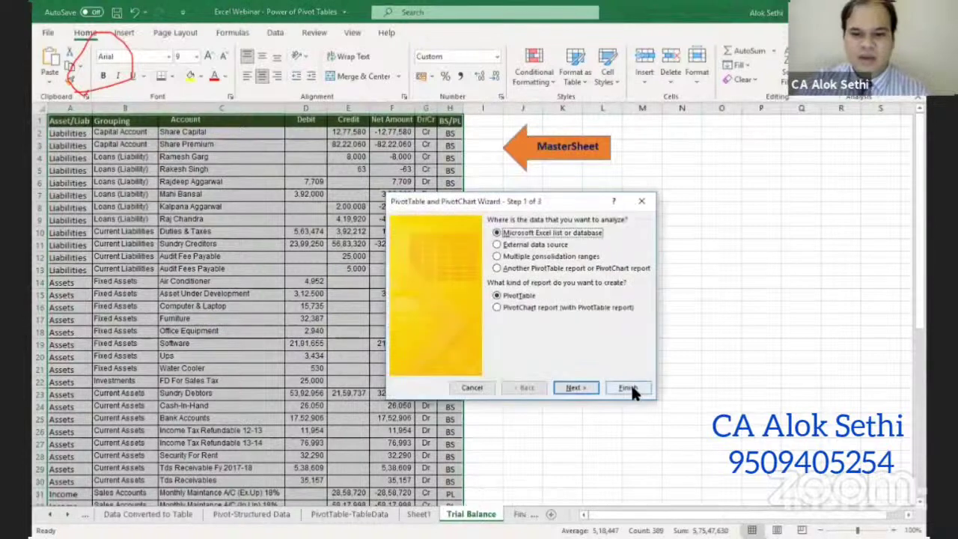
click(628, 388)
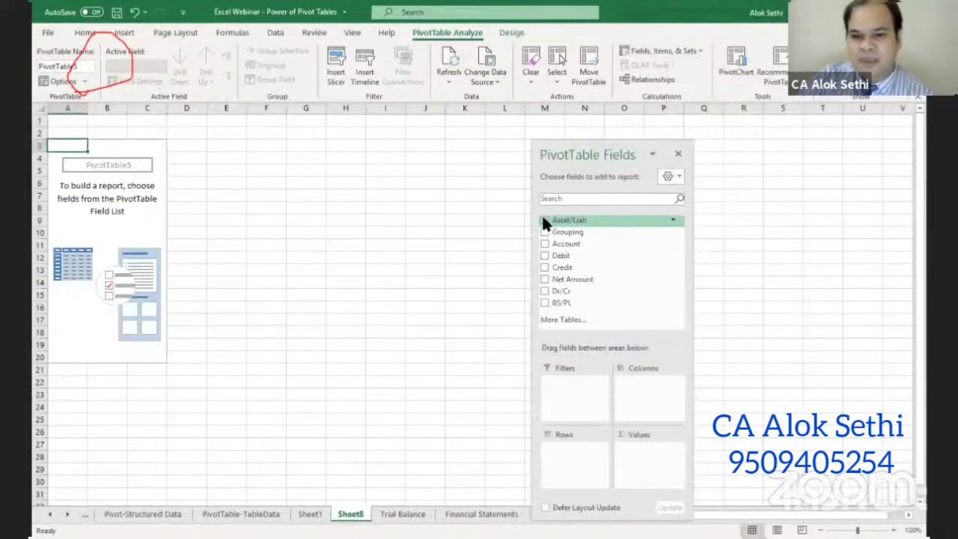
Add Asset/Liab, Grouping, Account and BS/PL as rows with Sum of Net Amount
click(544, 220)
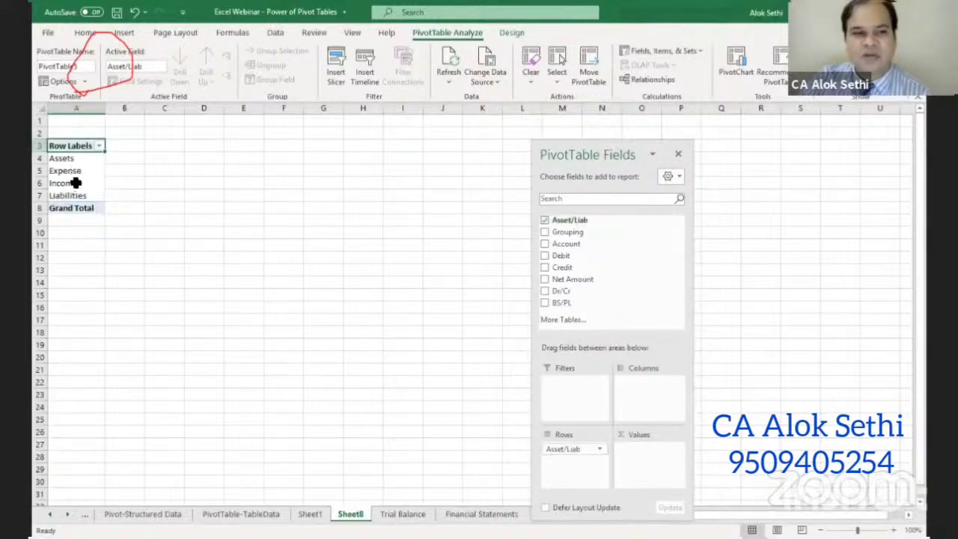
click(544, 232)
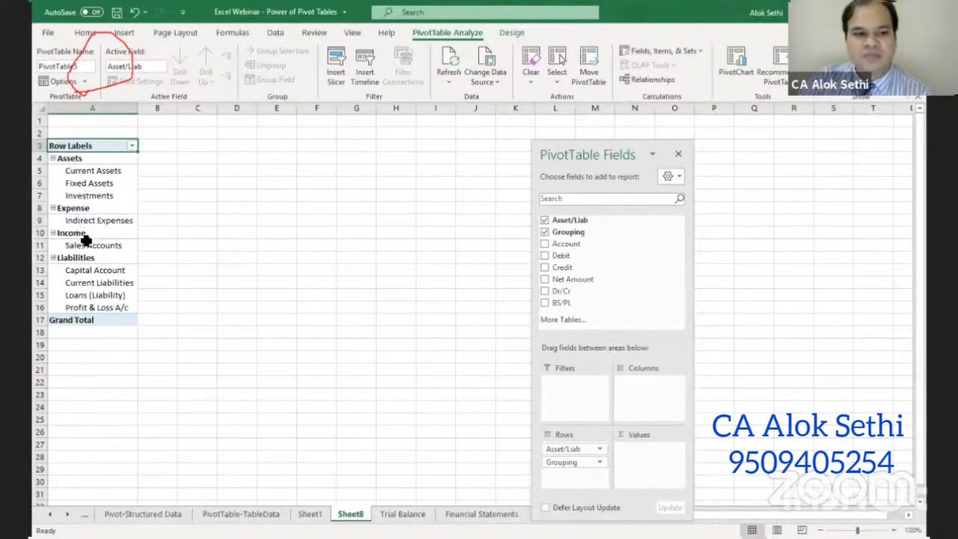
click(545, 243)
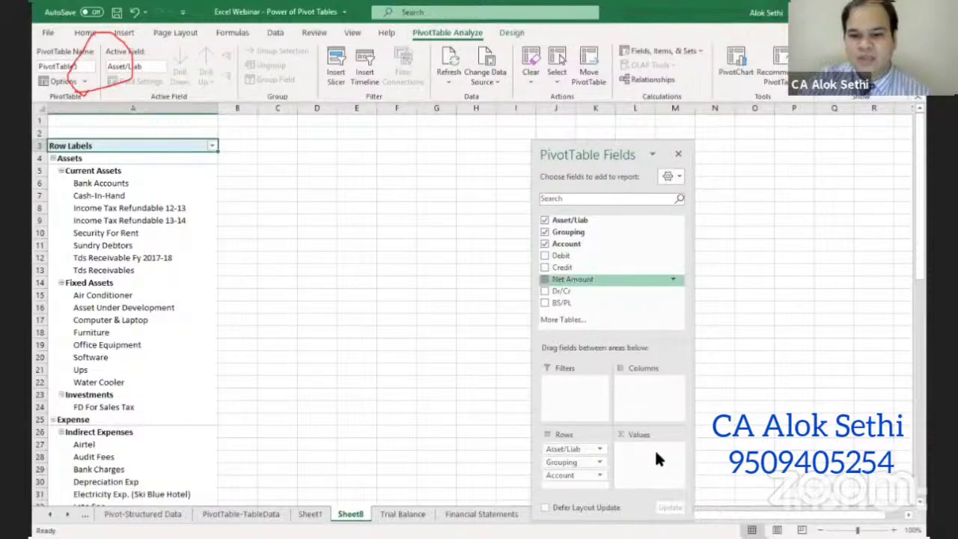
drag(654, 448, 654, 449)
click(545, 302)
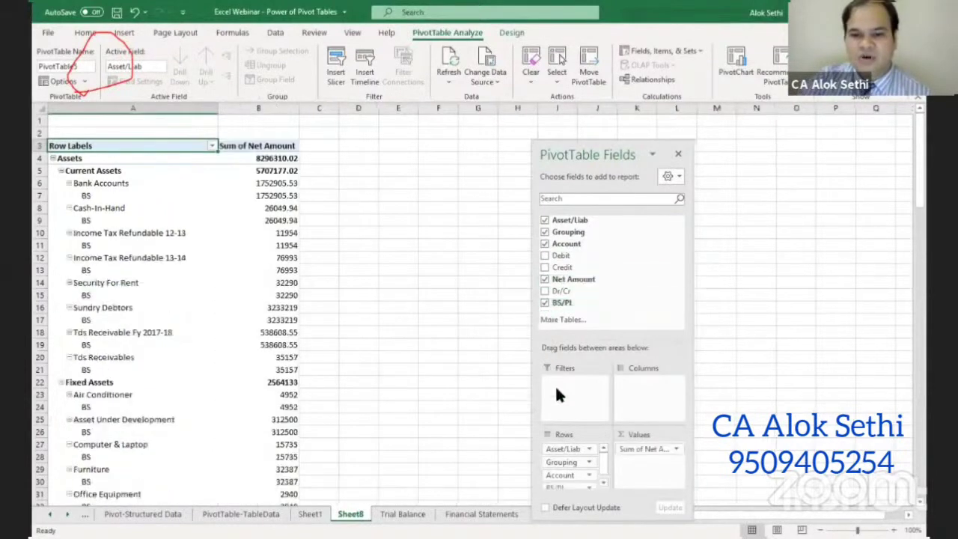
Move the BS/PL field into the pivot table's report filter
mouse_move(569, 483)
mouse_down()
mouse_move(560, 399)
mouse_move(569, 401)
mouse_up()
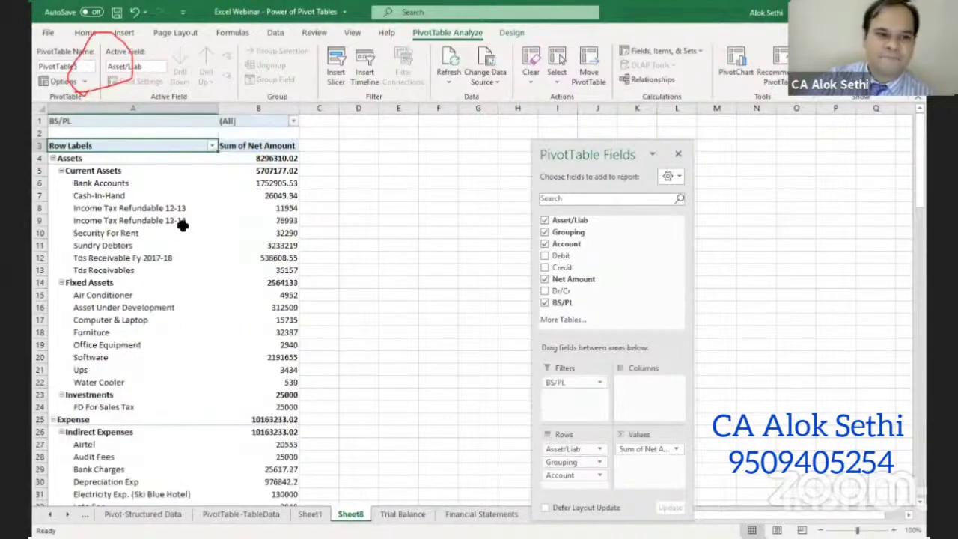
click(575, 451)
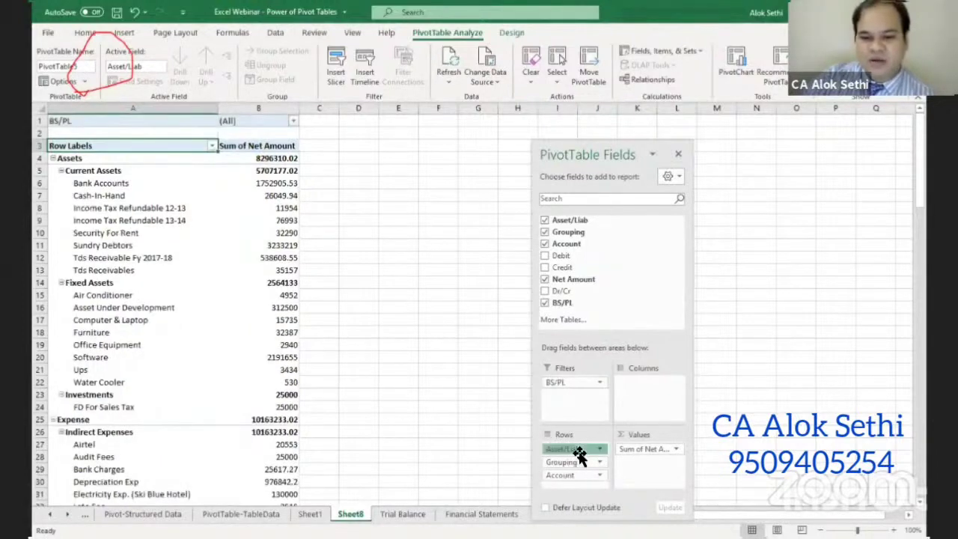
click(576, 452)
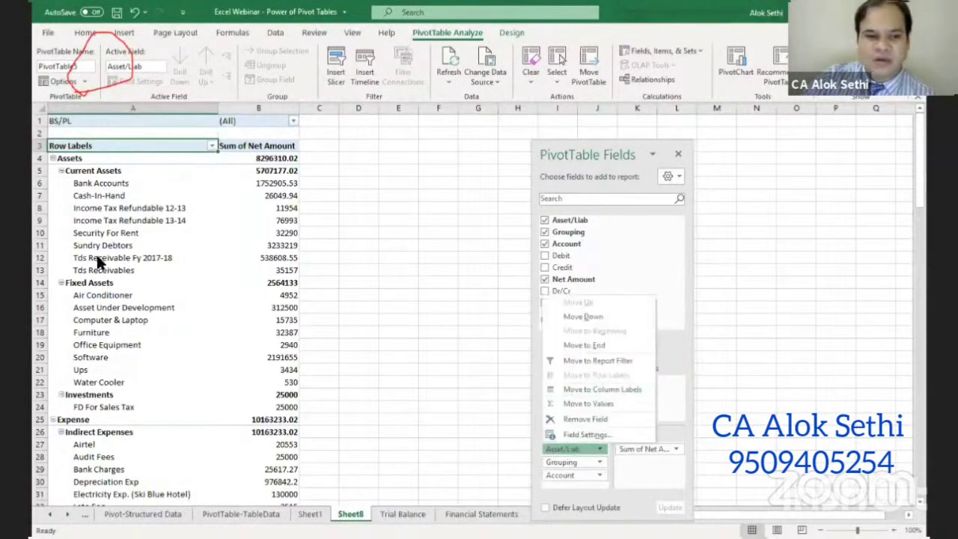
click(73, 162)
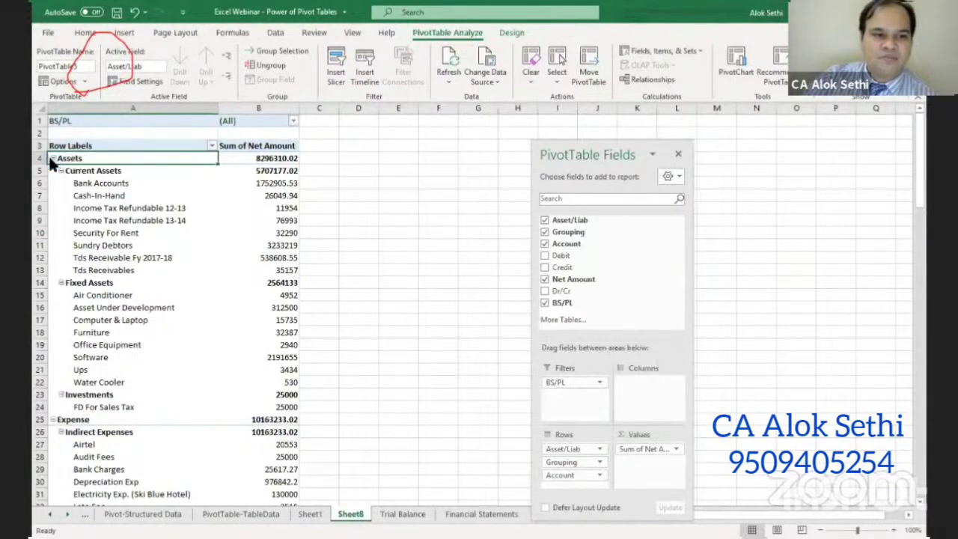
Collapse the Assets, Expense, Income and Liabilities groups to their totals
click(53, 159)
click(52, 170)
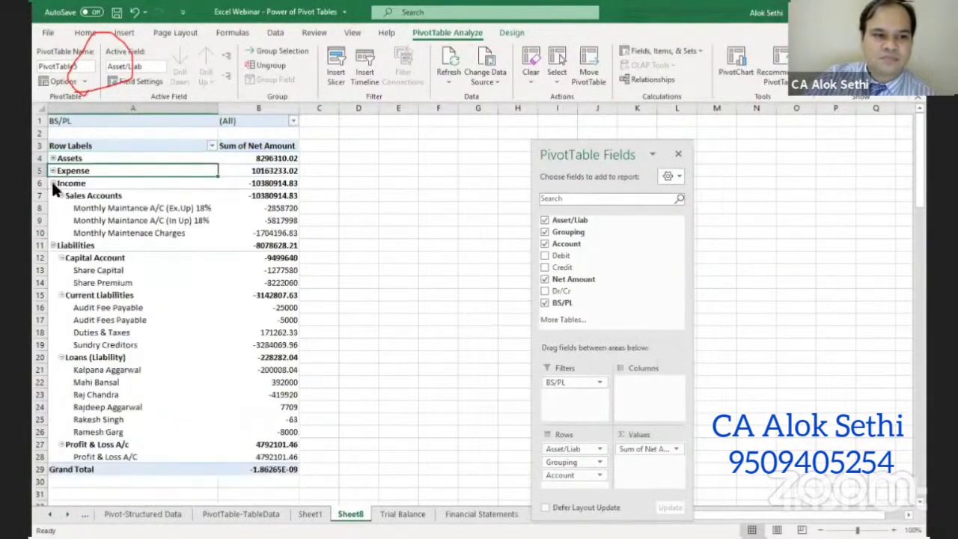
click(52, 183)
click(53, 195)
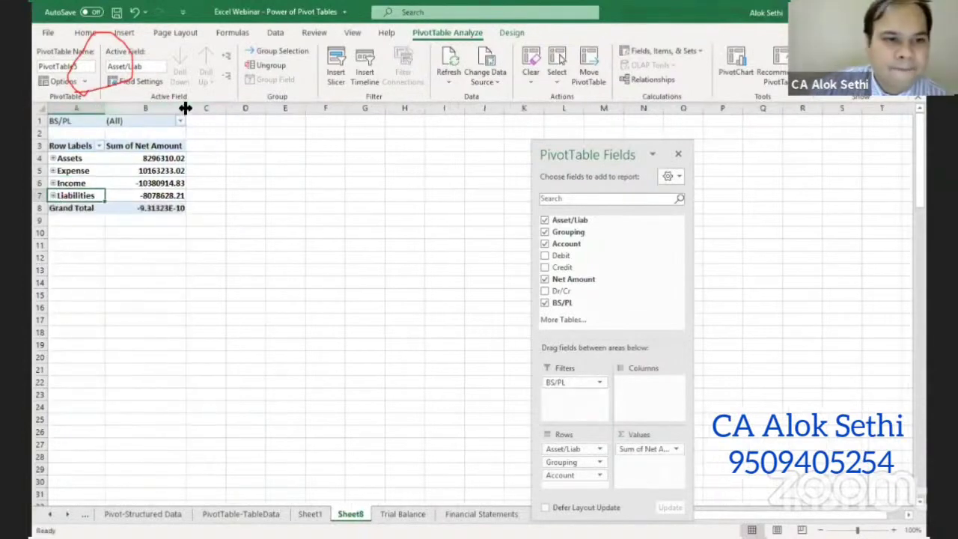
Widen column B and bring up the BS/PL filter choices
drag(185, 108, 209, 108)
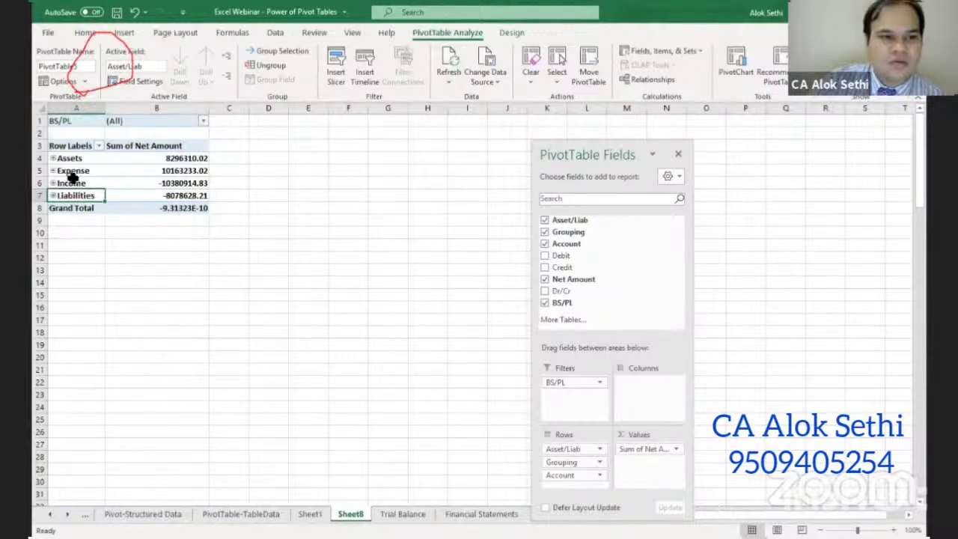
drag(581, 467, 582, 477)
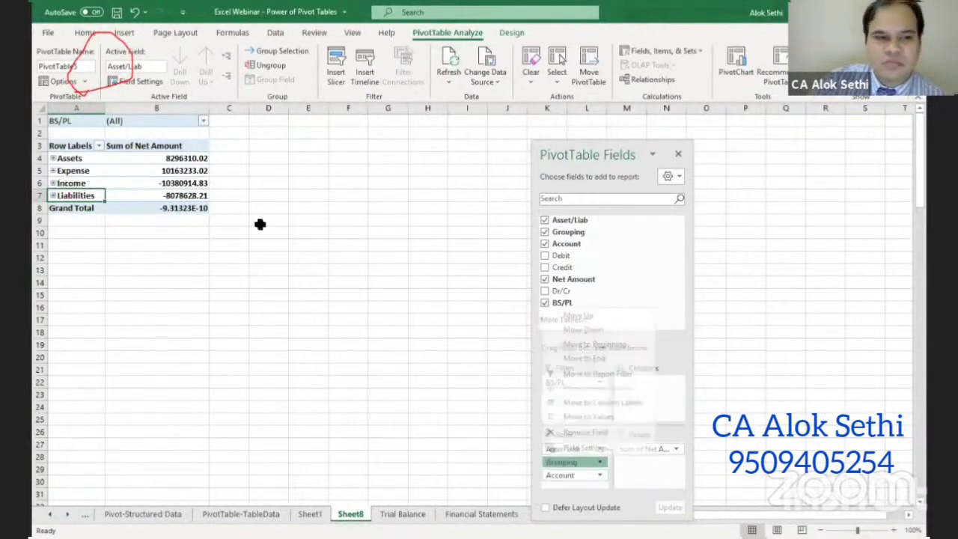
click(199, 124)
click(201, 120)
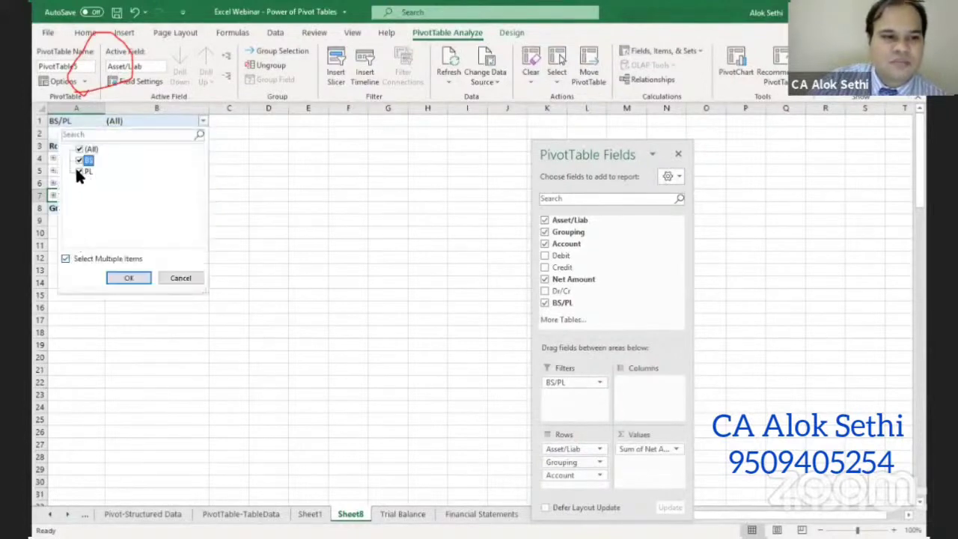
Filter BS/PL to BS only and apply Comma Style to the Assets, Liabilities and Grand Total amounts
click(78, 171)
click(119, 271)
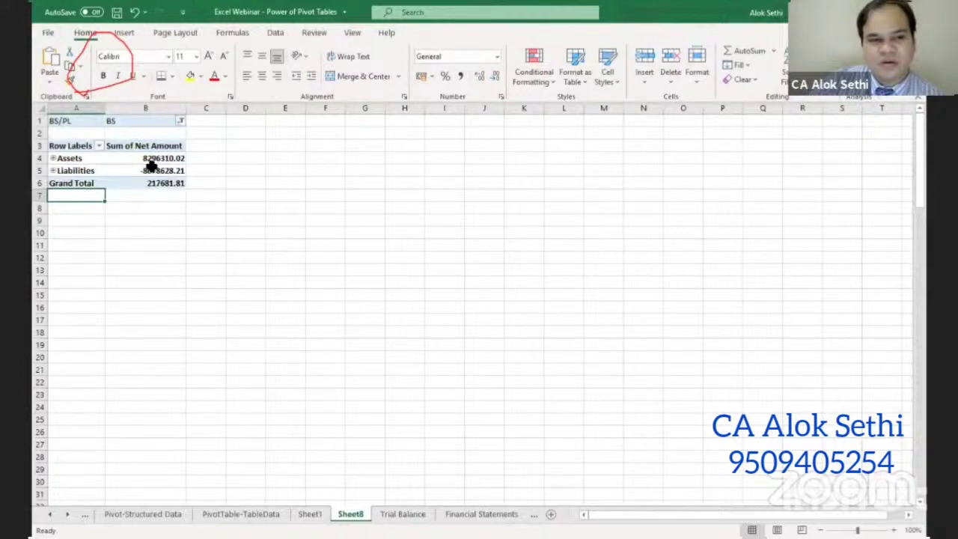
drag(163, 157, 173, 187)
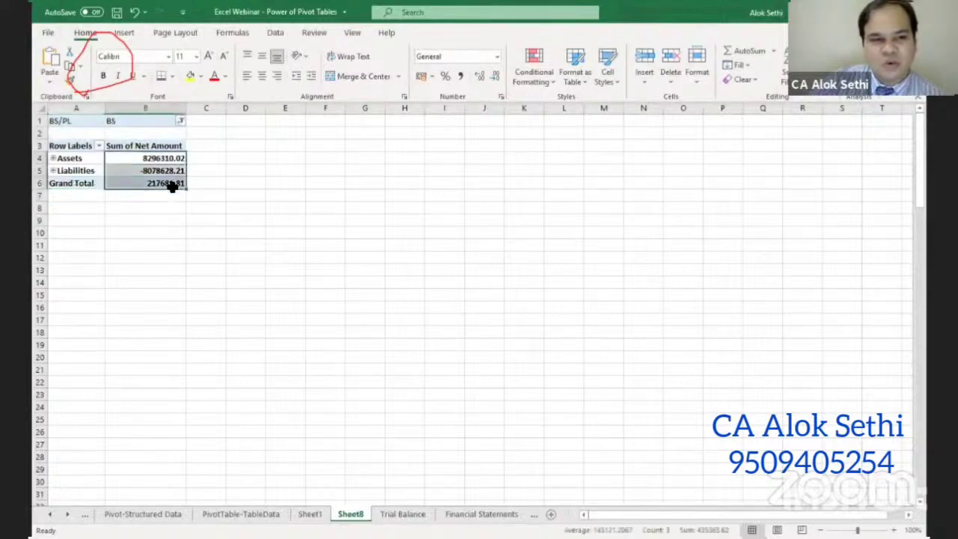
click(460, 75)
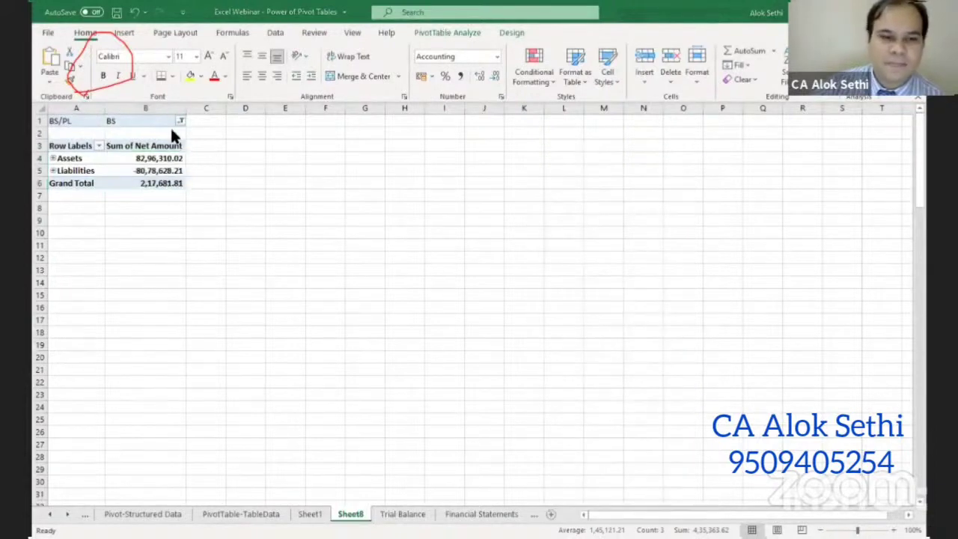
click(457, 170)
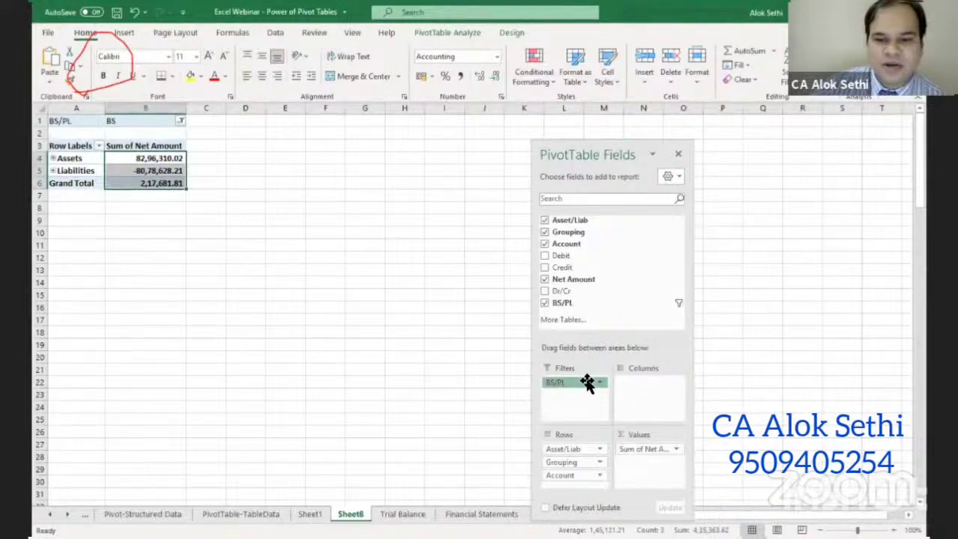
Switch the BS/PL report filter from BS to PL
click(484, 364)
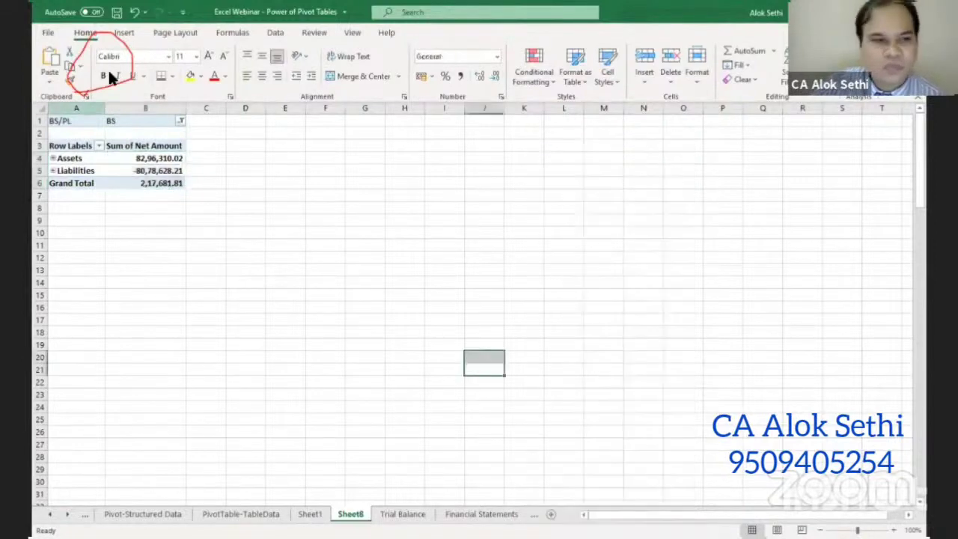
click(173, 118)
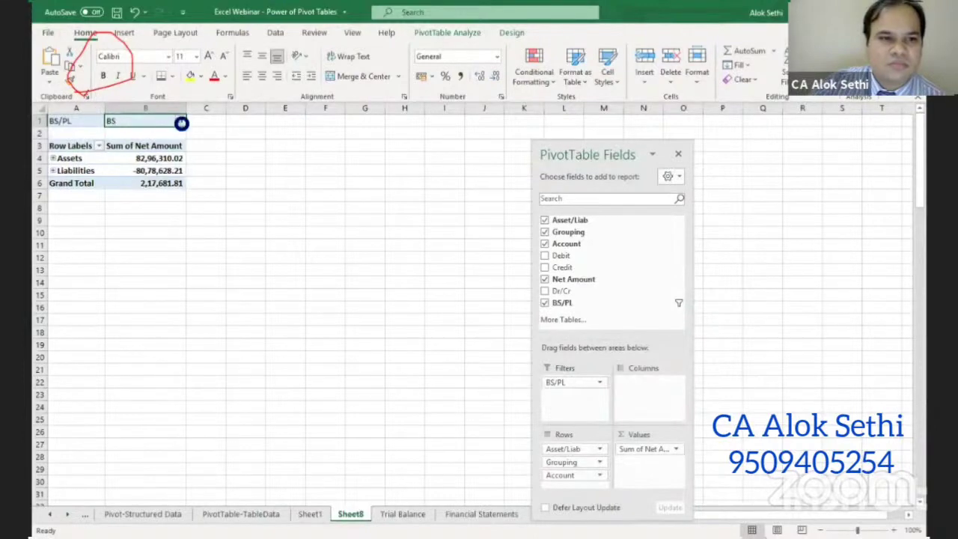
click(181, 123)
click(57, 171)
click(57, 160)
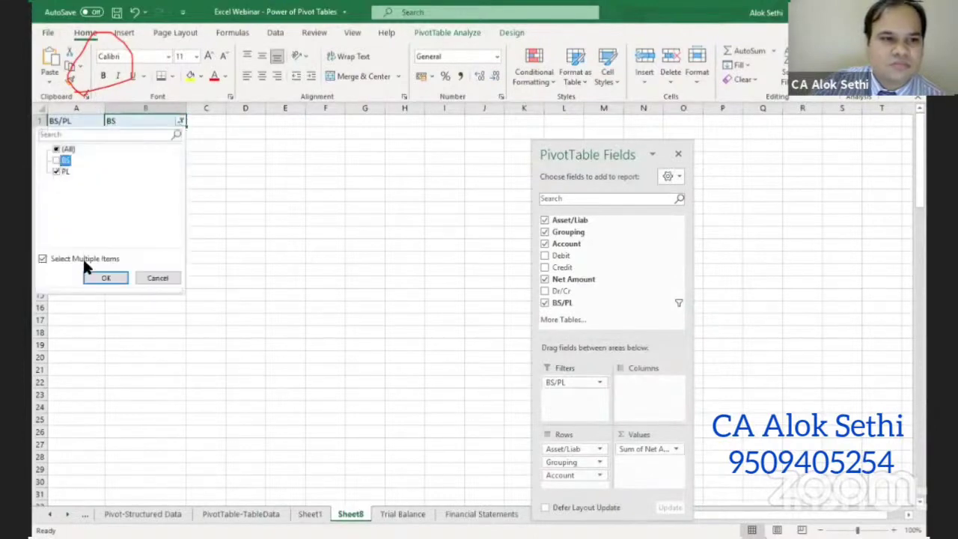
click(89, 275)
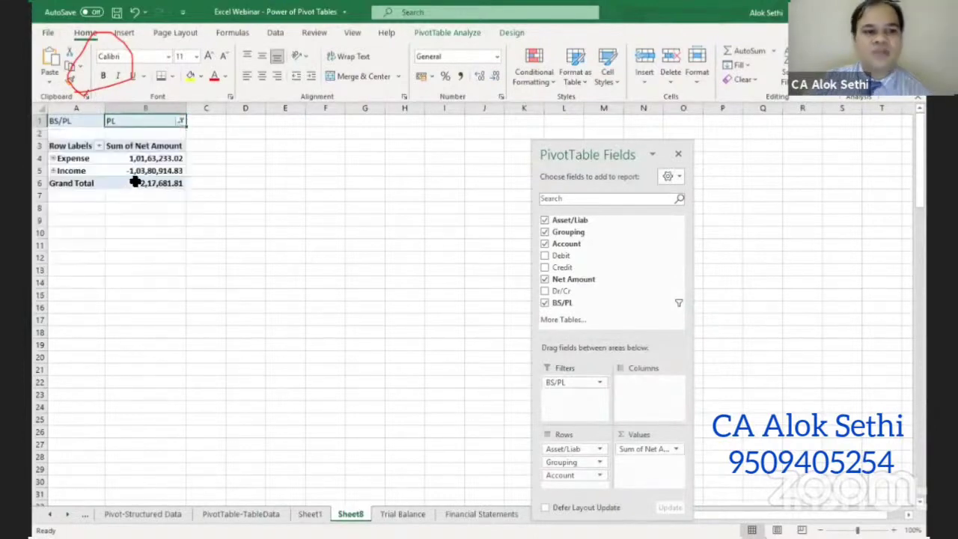
Drag Income above Expense in the pivot rows and check the Grand Total formatting
drag(61, 174, 77, 155)
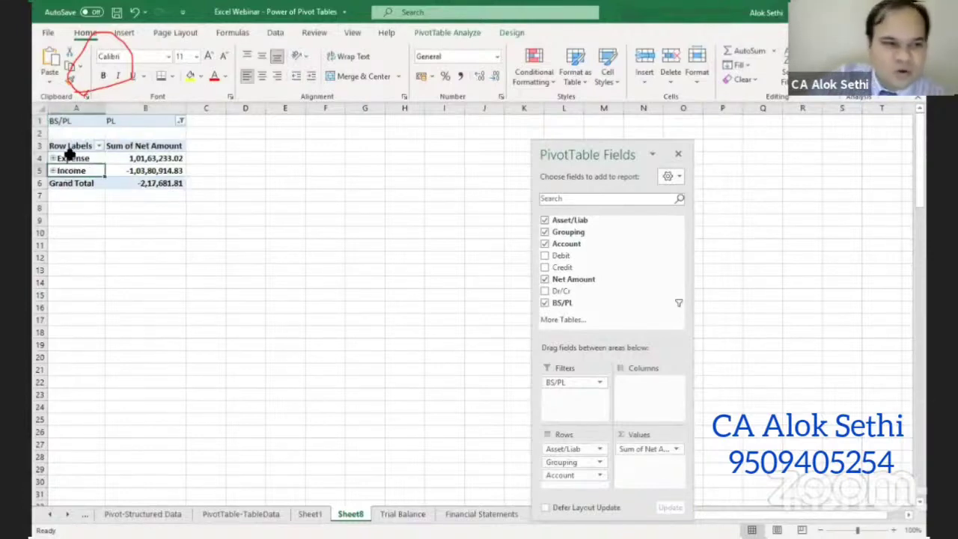
drag(79, 170, 70, 146)
click(120, 184)
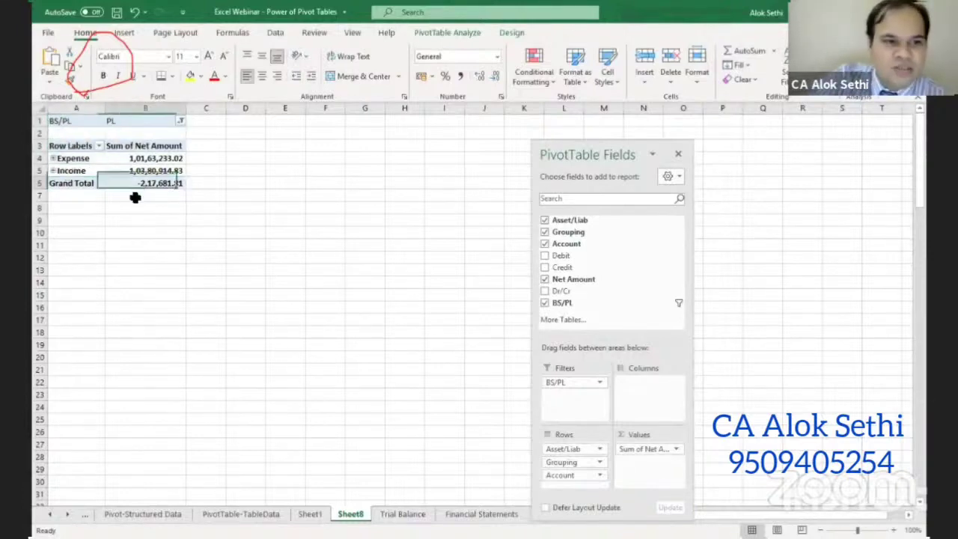
click(66, 171)
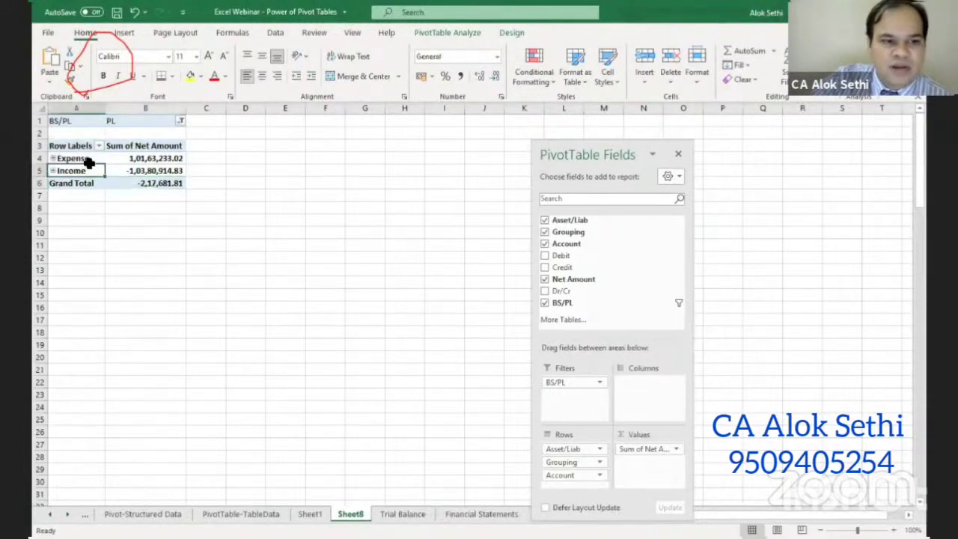
drag(90, 164, 93, 155)
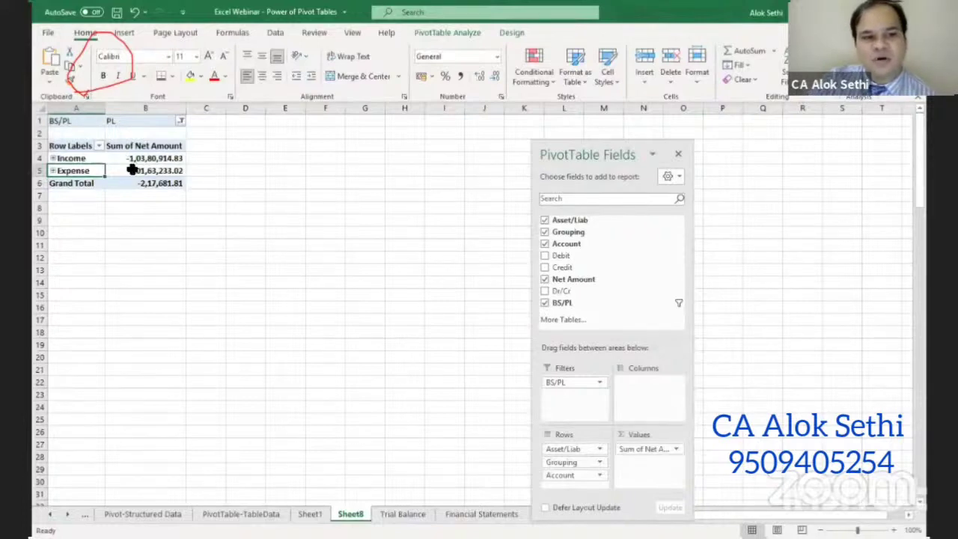
click(152, 184)
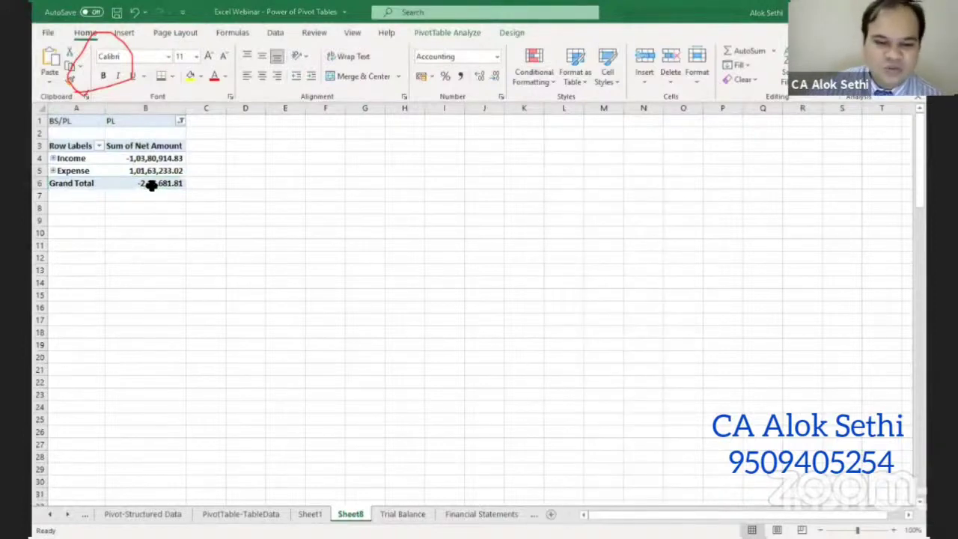
click(157, 183)
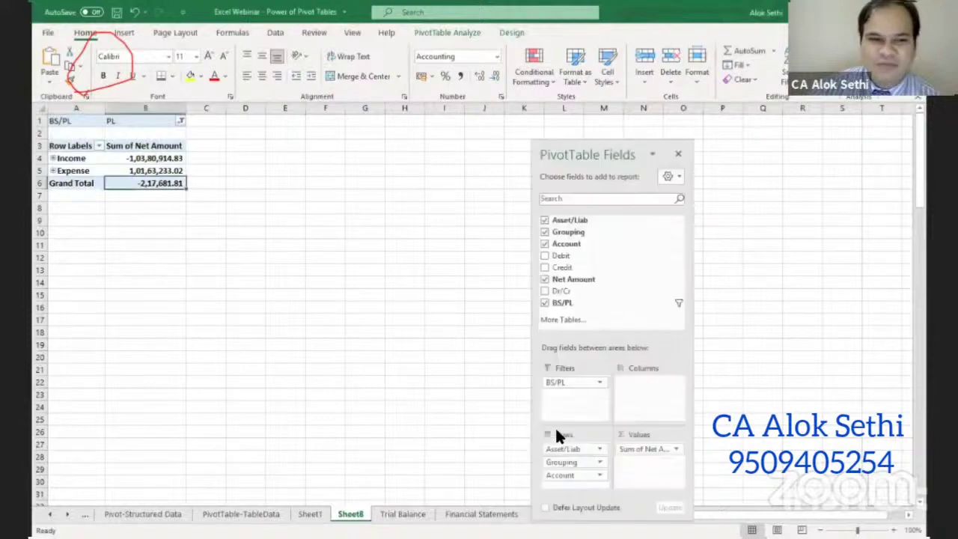